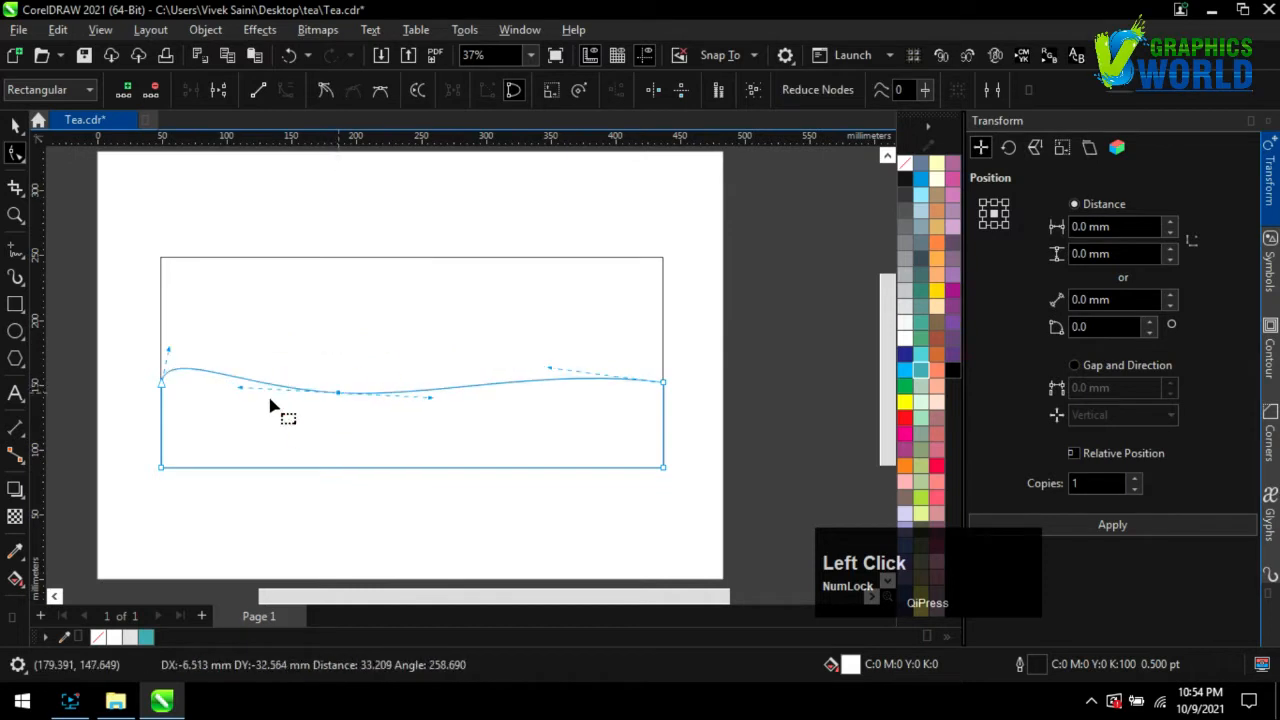
- Add nodes along the top edge of the lower shape and reshape it into a smooth wave with crests and troughs
left_click_drag(551, 368, 485, 355)
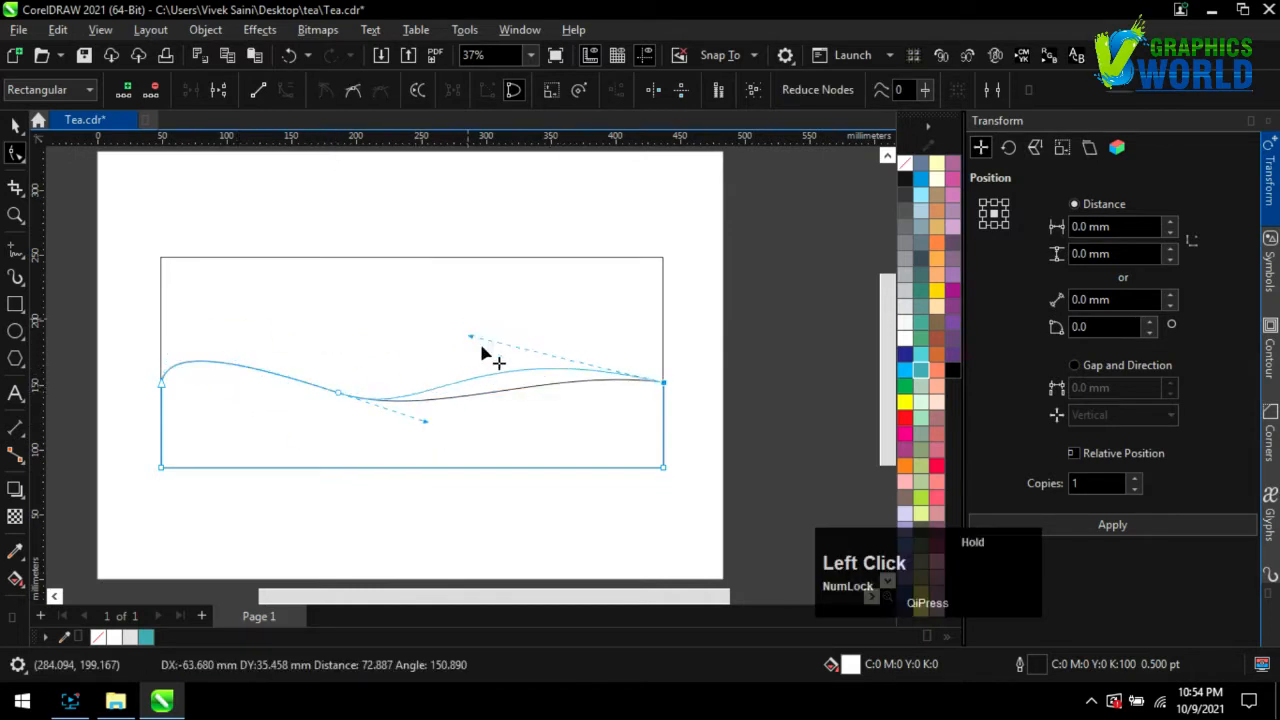
left_click_drag(585, 333, 594, 305)
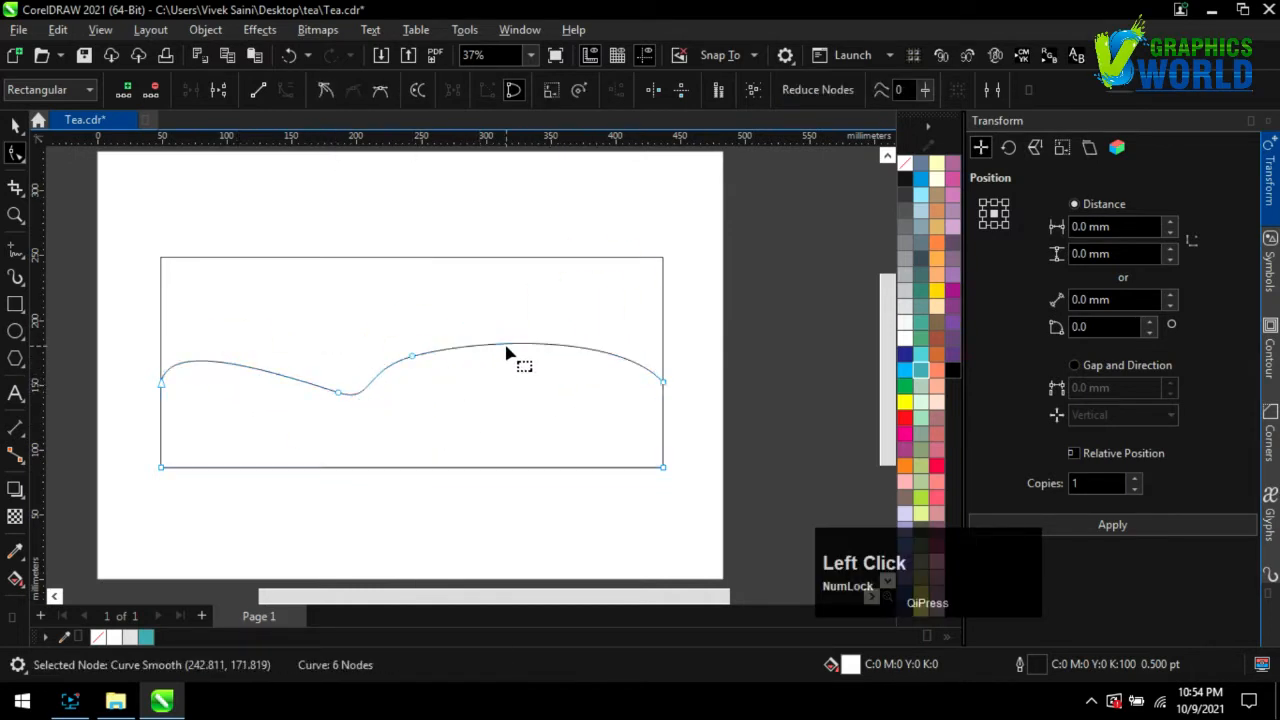
left_click_drag(507, 346, 511, 384)
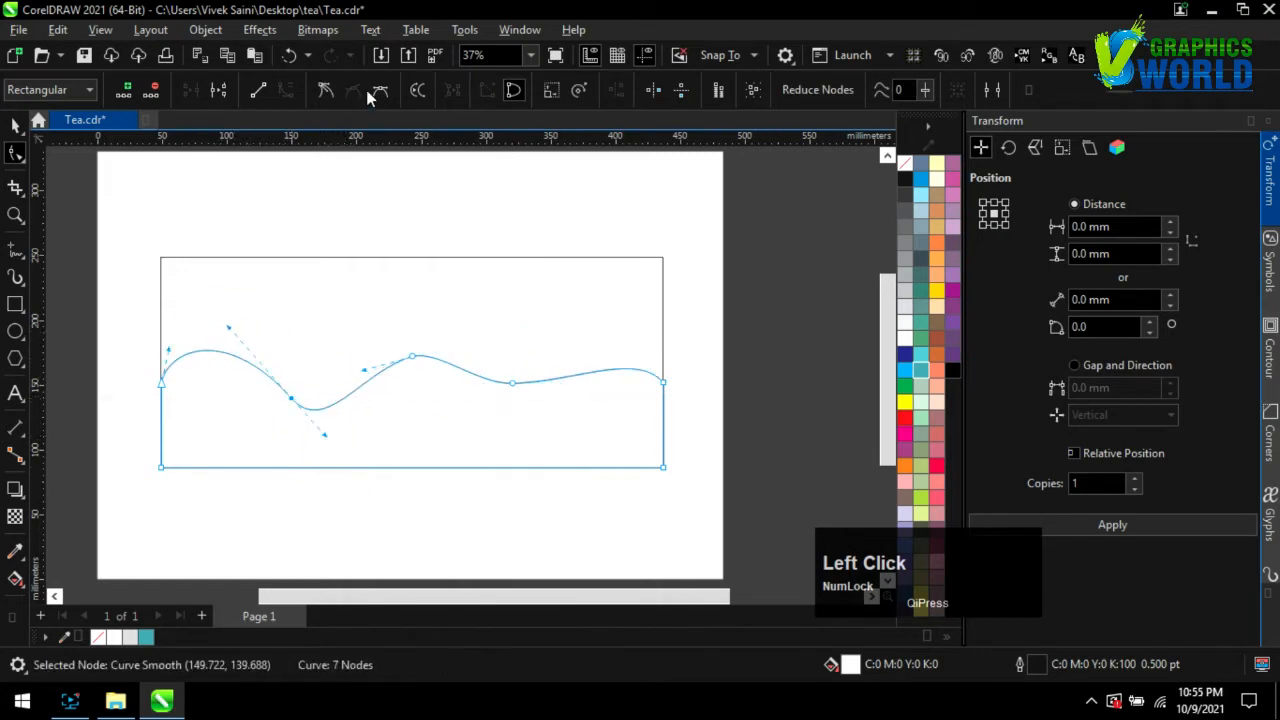
double_click(291, 399)
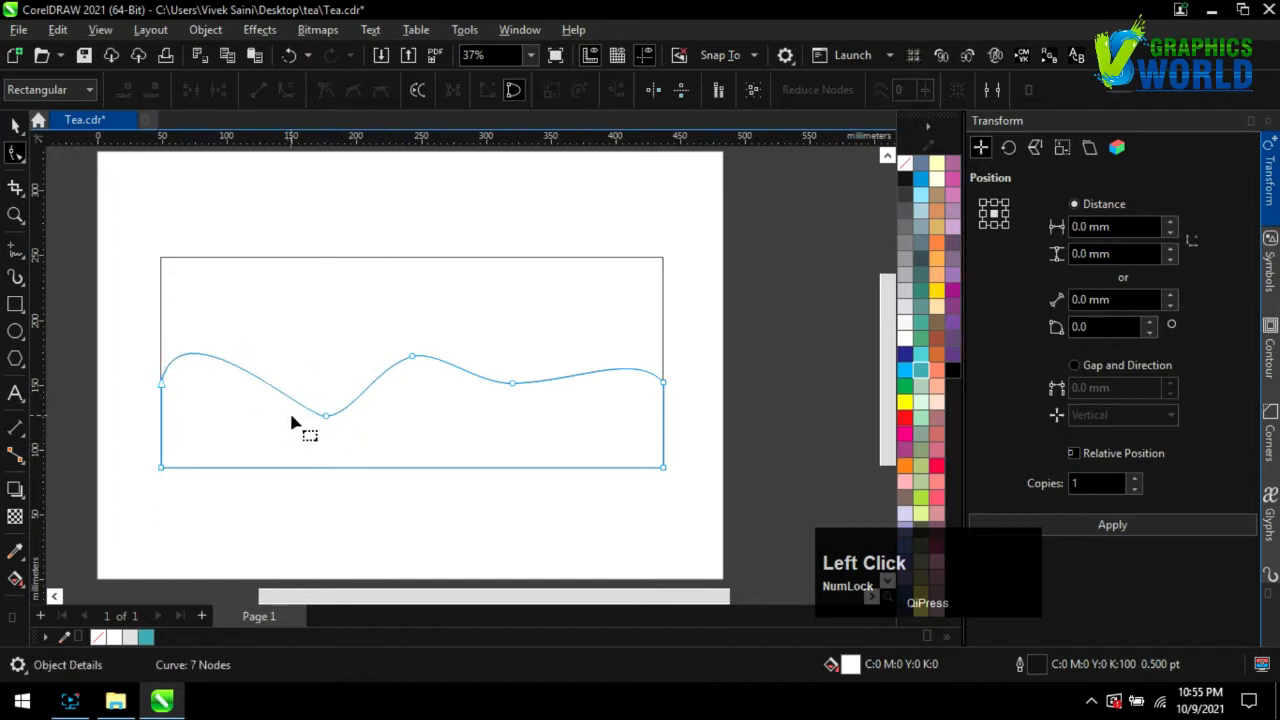
left_click(406, 380)
left_click(512, 384)
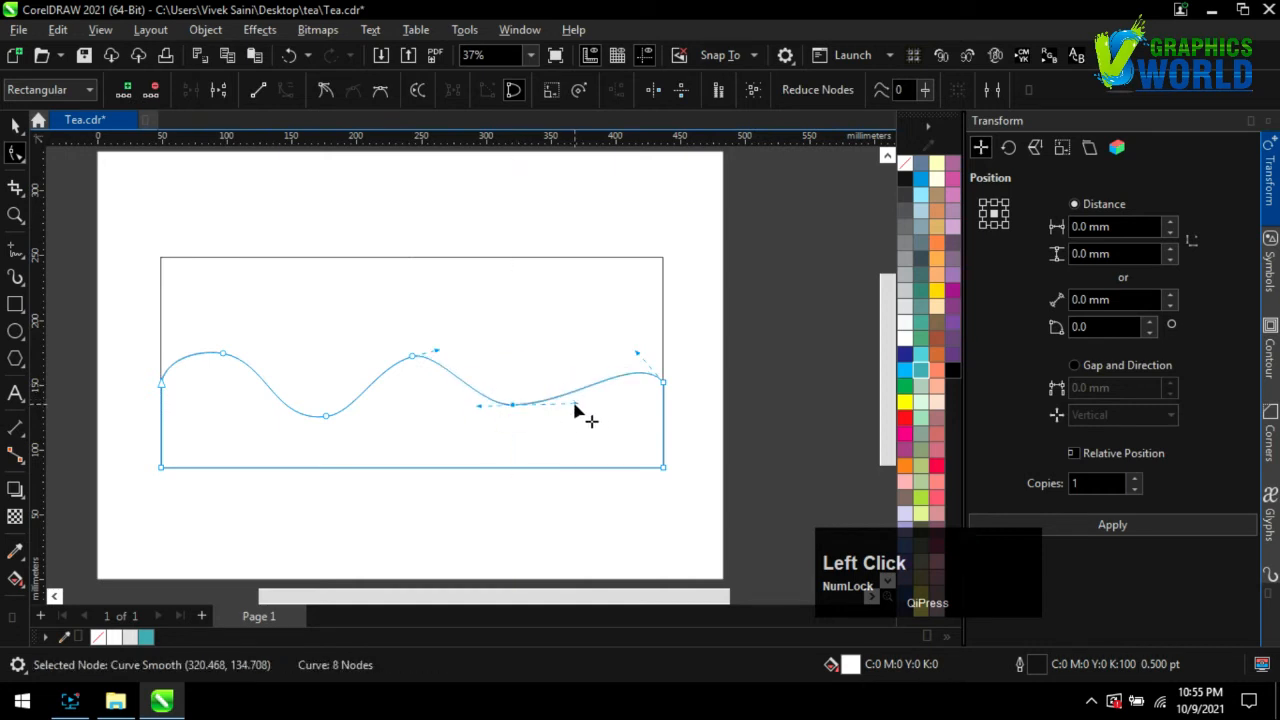
- Even out the wave by lowering its second trough, end node and middle crest, and fill the shape with lime green
key("ctrl+z")
key("ctrl+z")
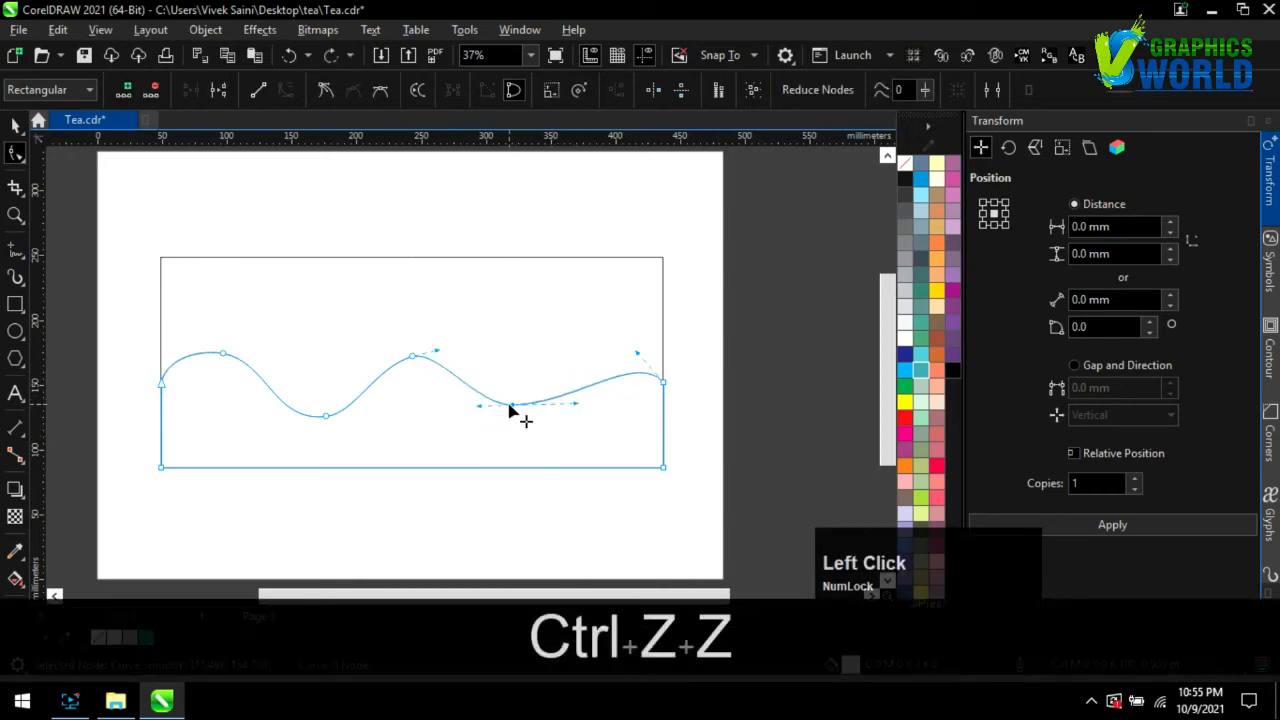
left_click_drag(512, 405, 520, 412)
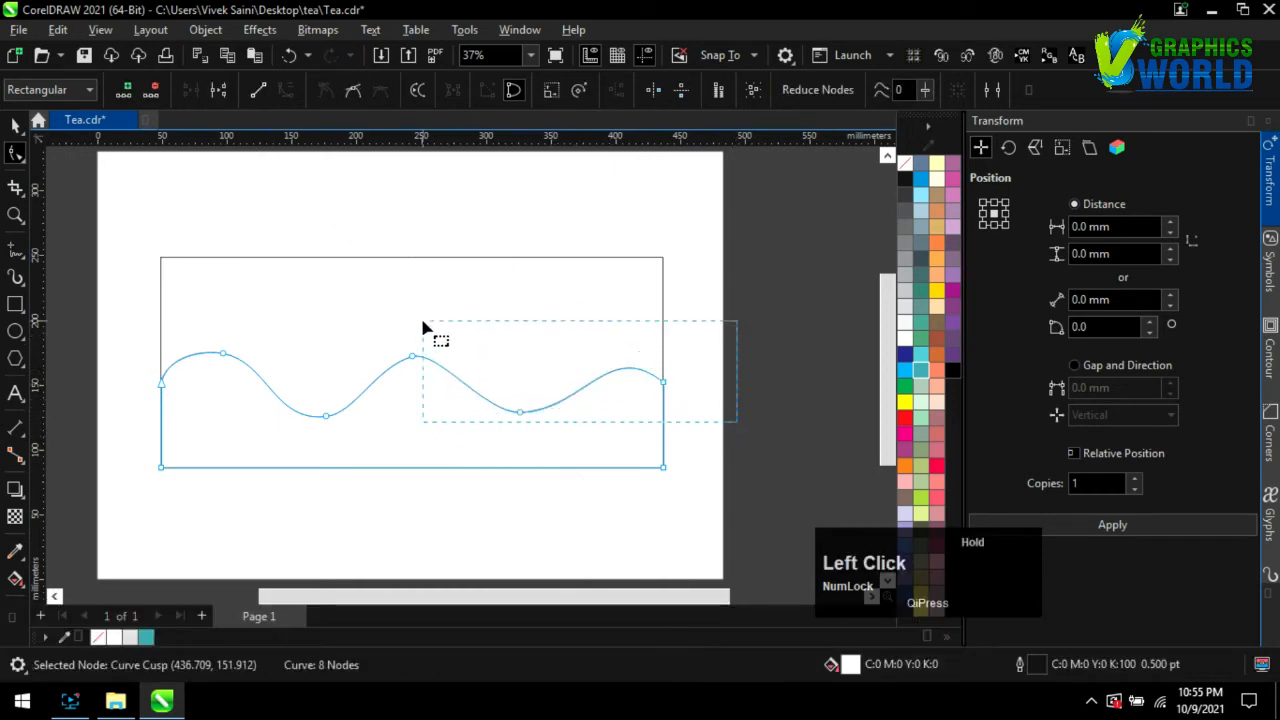
left_click_drag(664, 384, 662, 403)
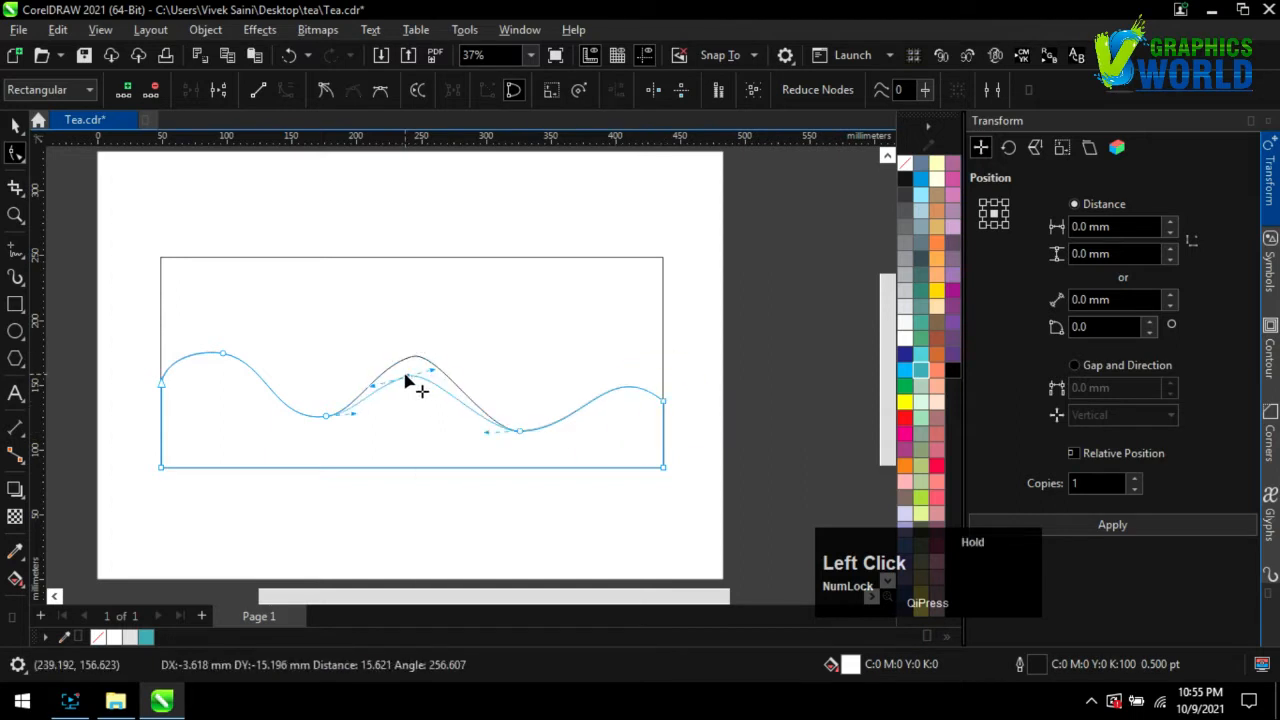
double_click(327, 417)
left_click(433, 378)
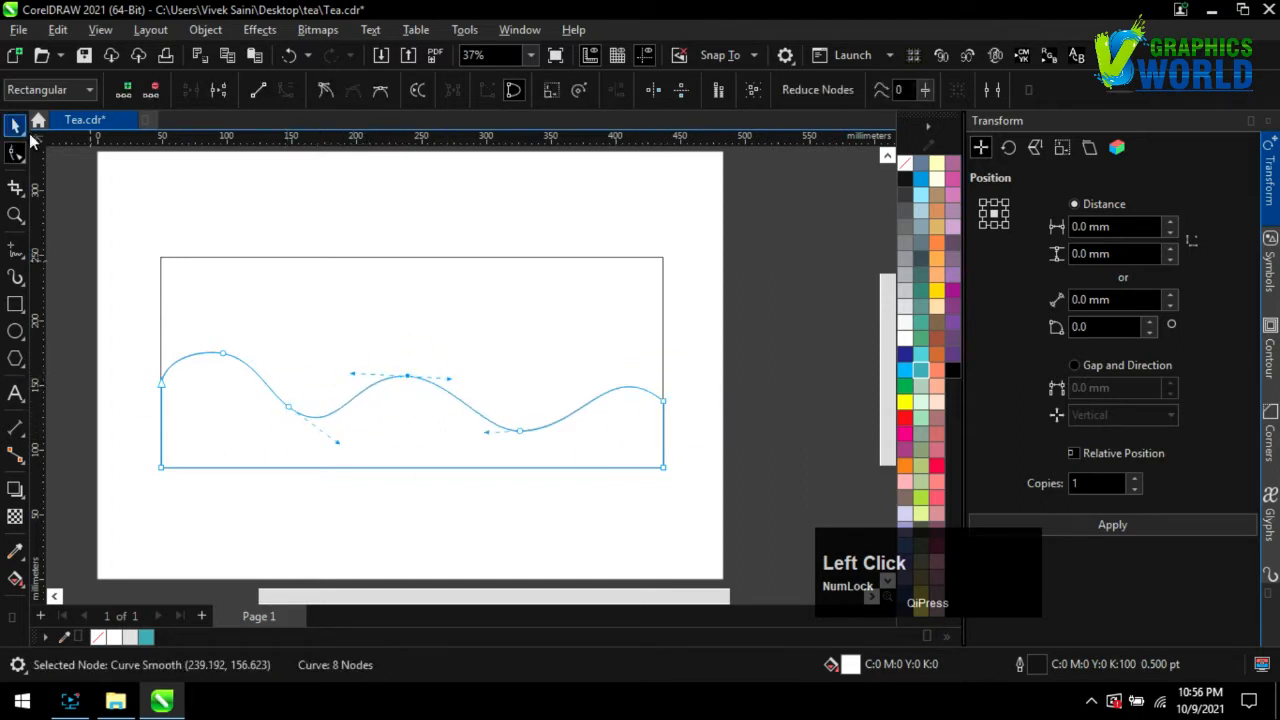
left_click(15, 124)
left_click(920, 497)
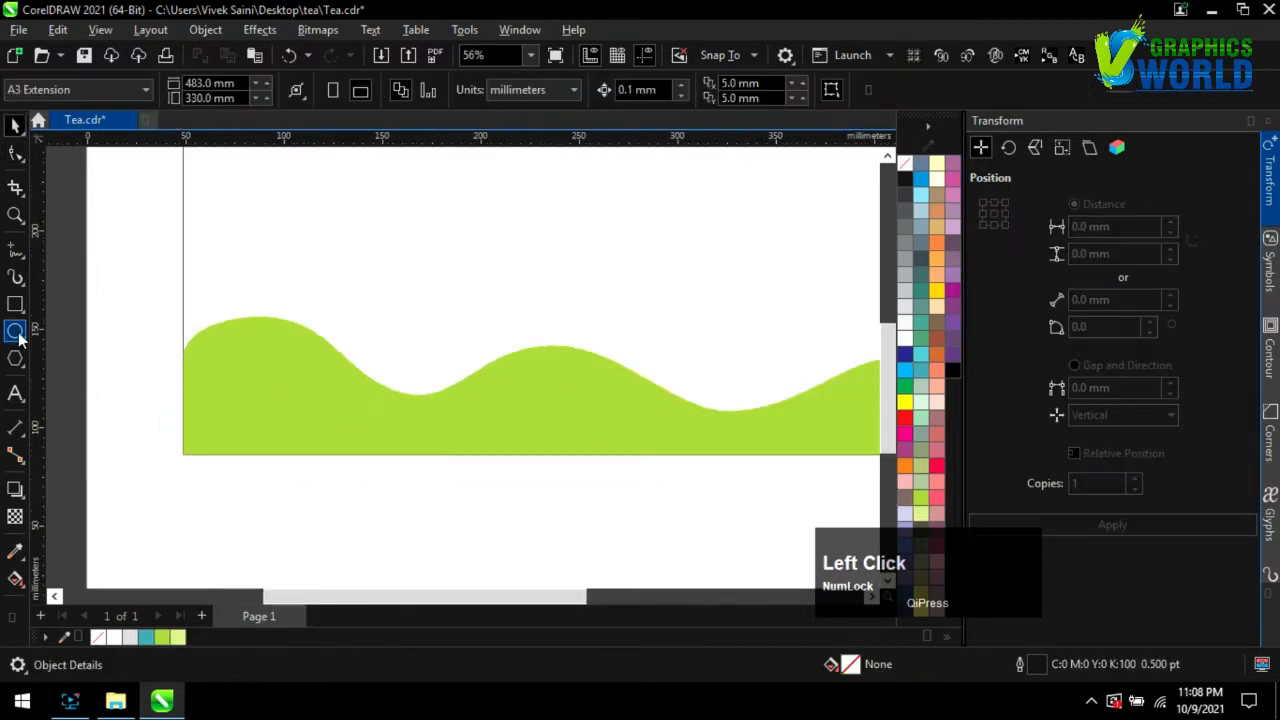
- Draw three overlapping ellipses over the wave's left end, about 91 × 51 mm, 90 × 70 mm and 118 × 76 mm
key("F7")
left_click_drag(320, 378, 331, 384)
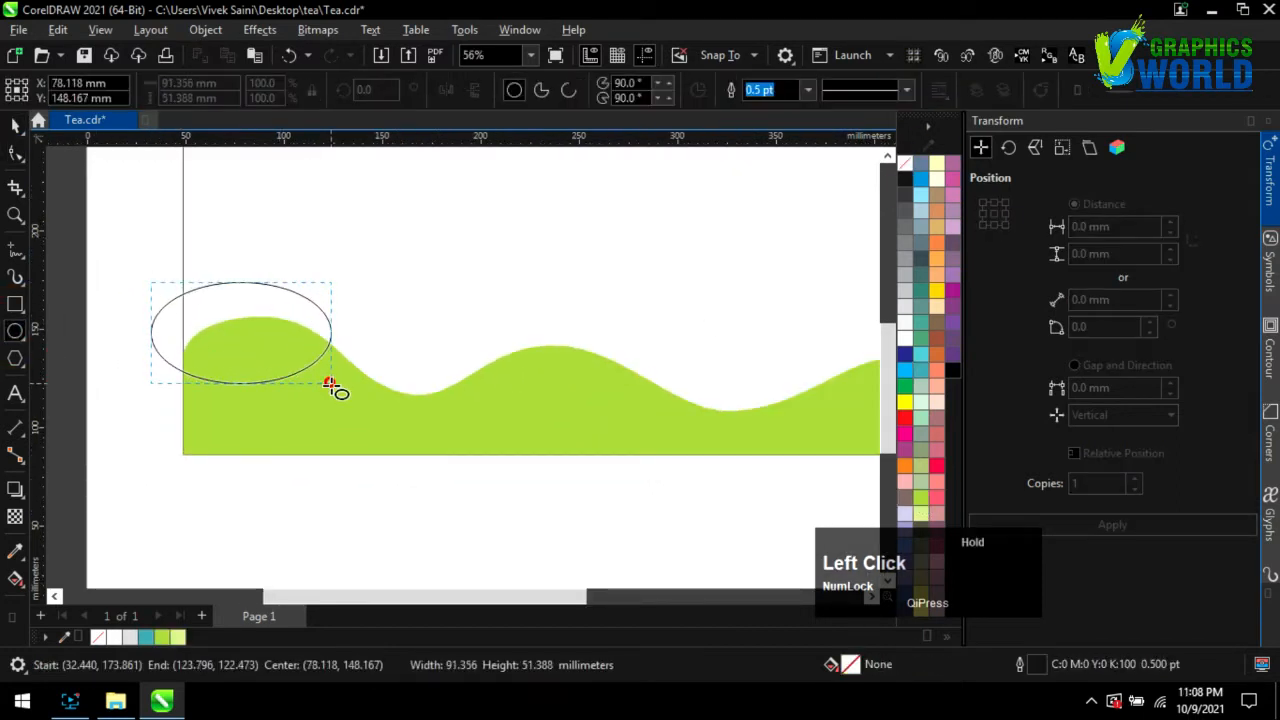
left_click_drag(270, 326, 438, 467)
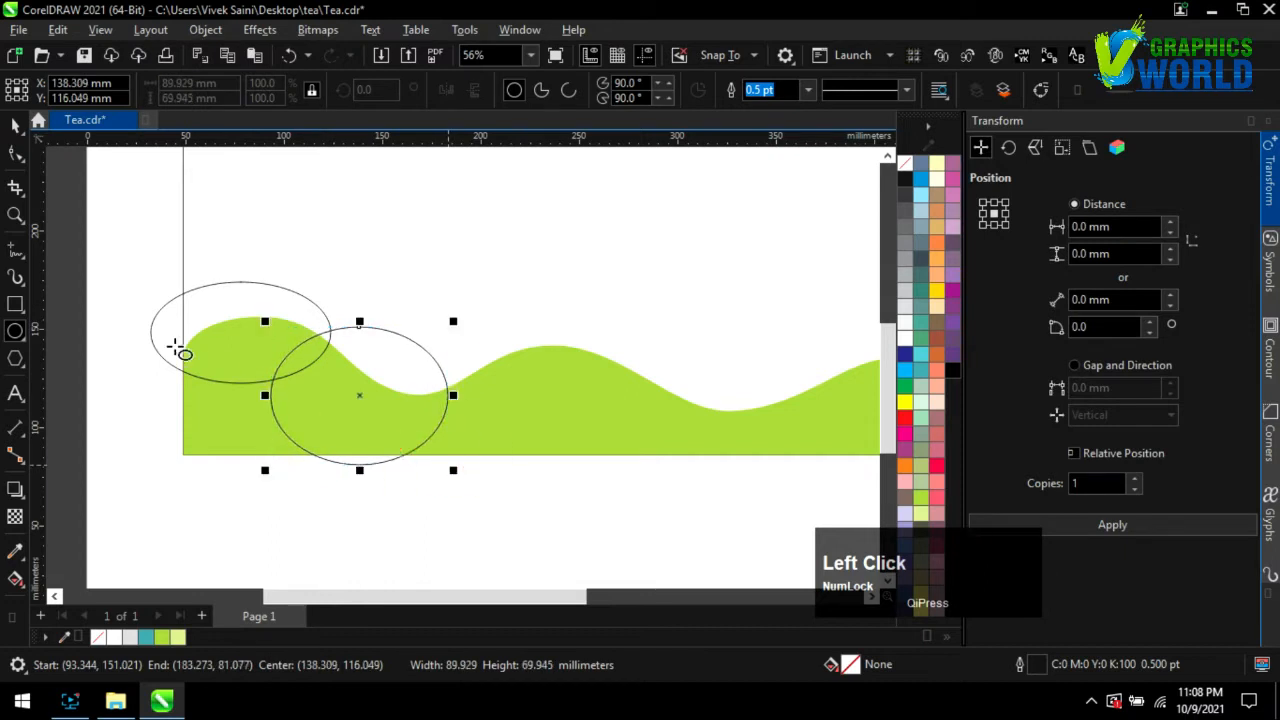
left_click_drag(119, 340, 360, 498)
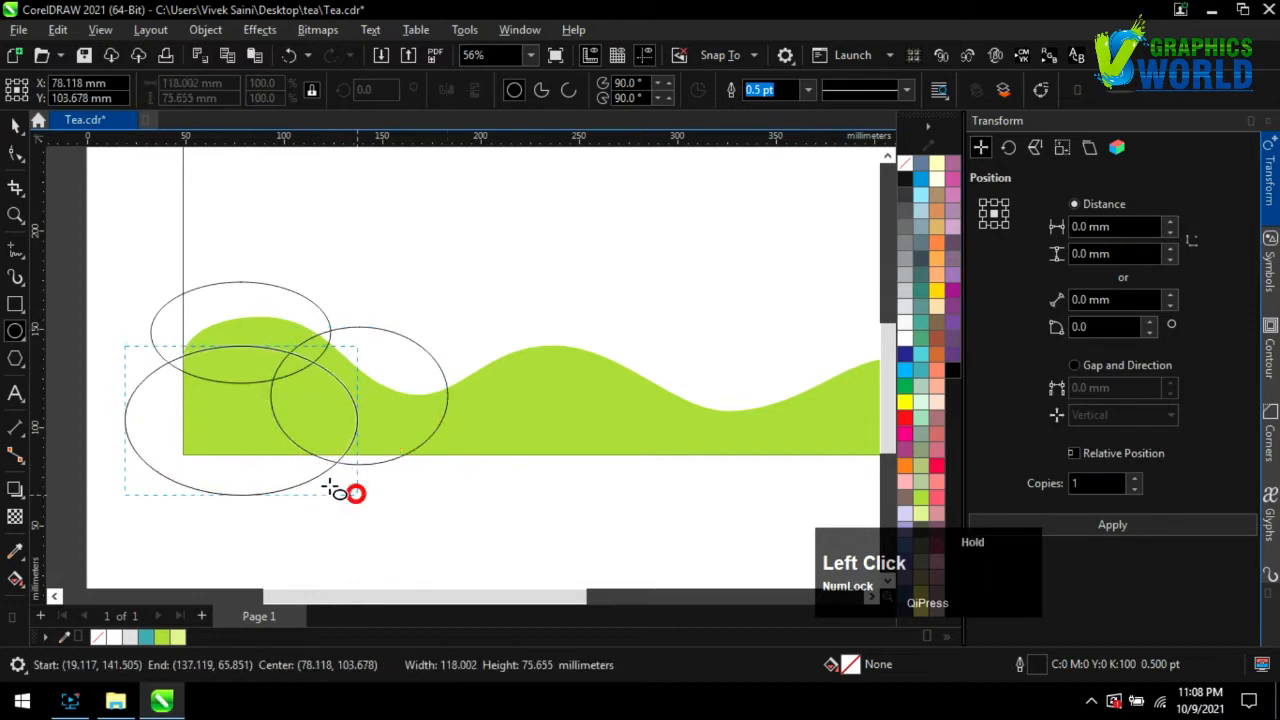
- Rotate the uppermost ellipse to about 338° and weld all three ellipses into one outline
double_click(200, 302)
left_click_drag(343, 271, 381, 337)
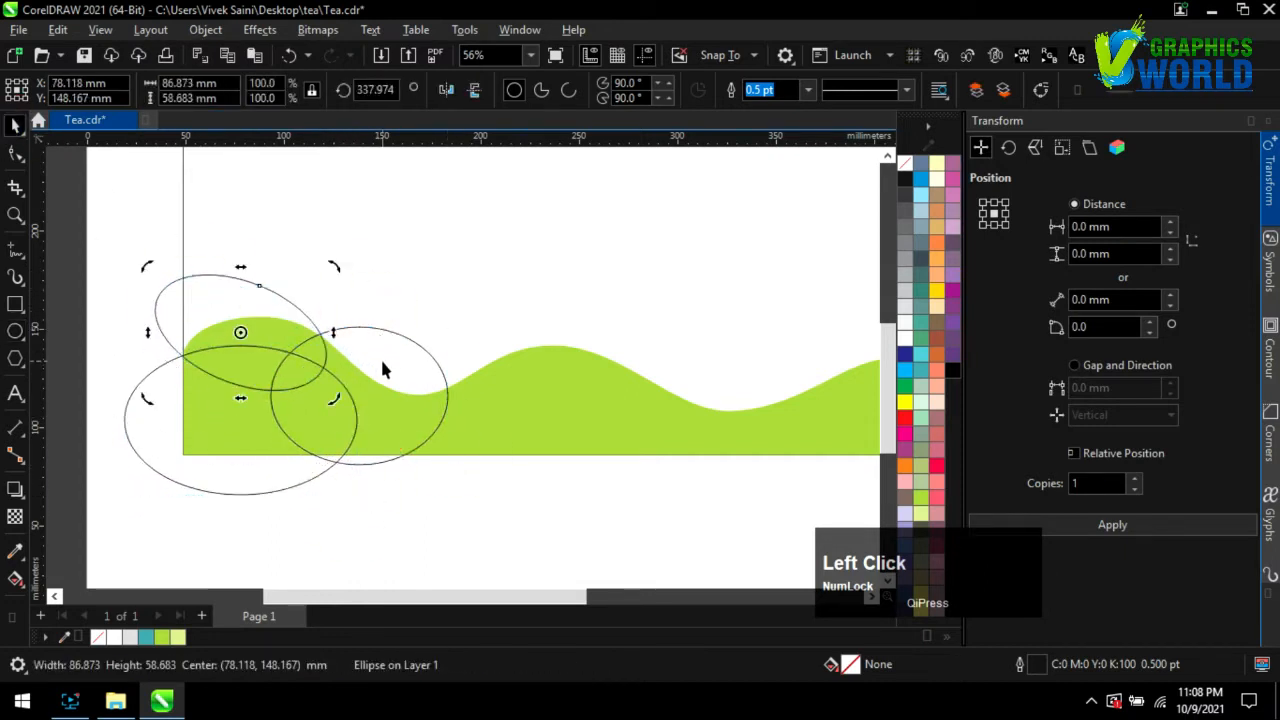
left_click_drag(110, 252, 461, 521)
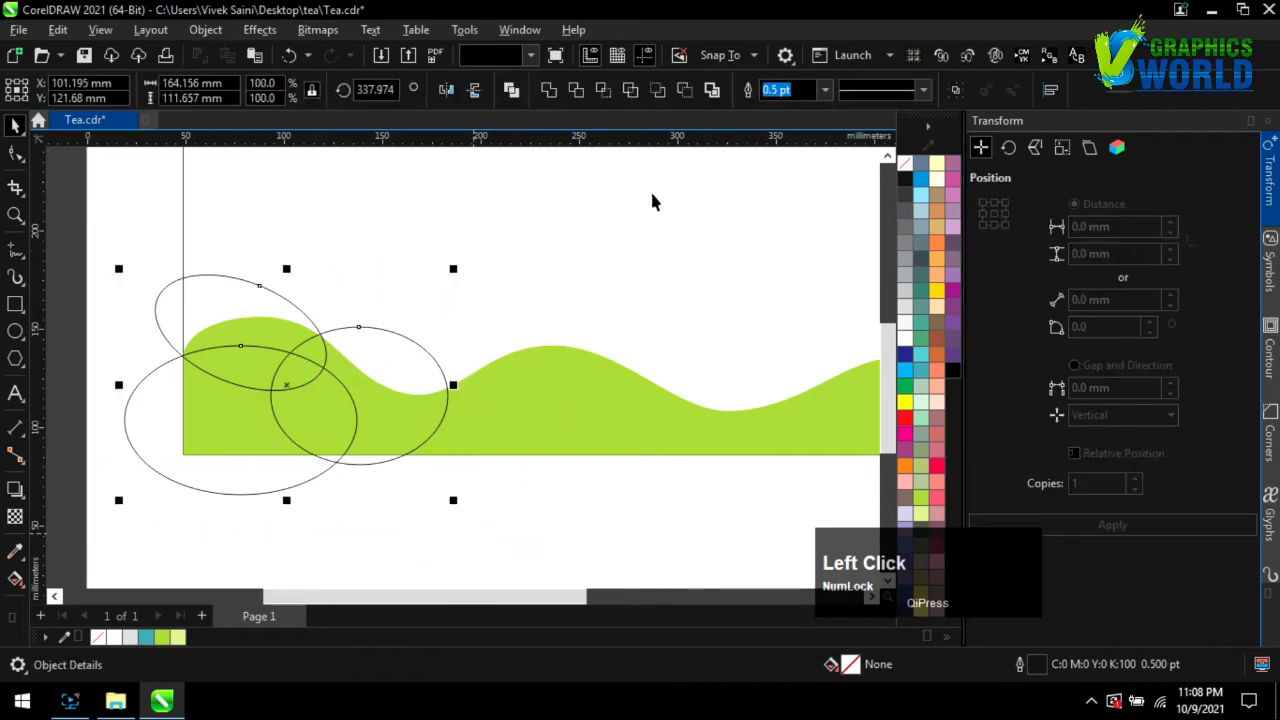
- Delete the welded outline's corner node between the upper two lobes and curve that edge into a smooth dip
left_click(15, 153)
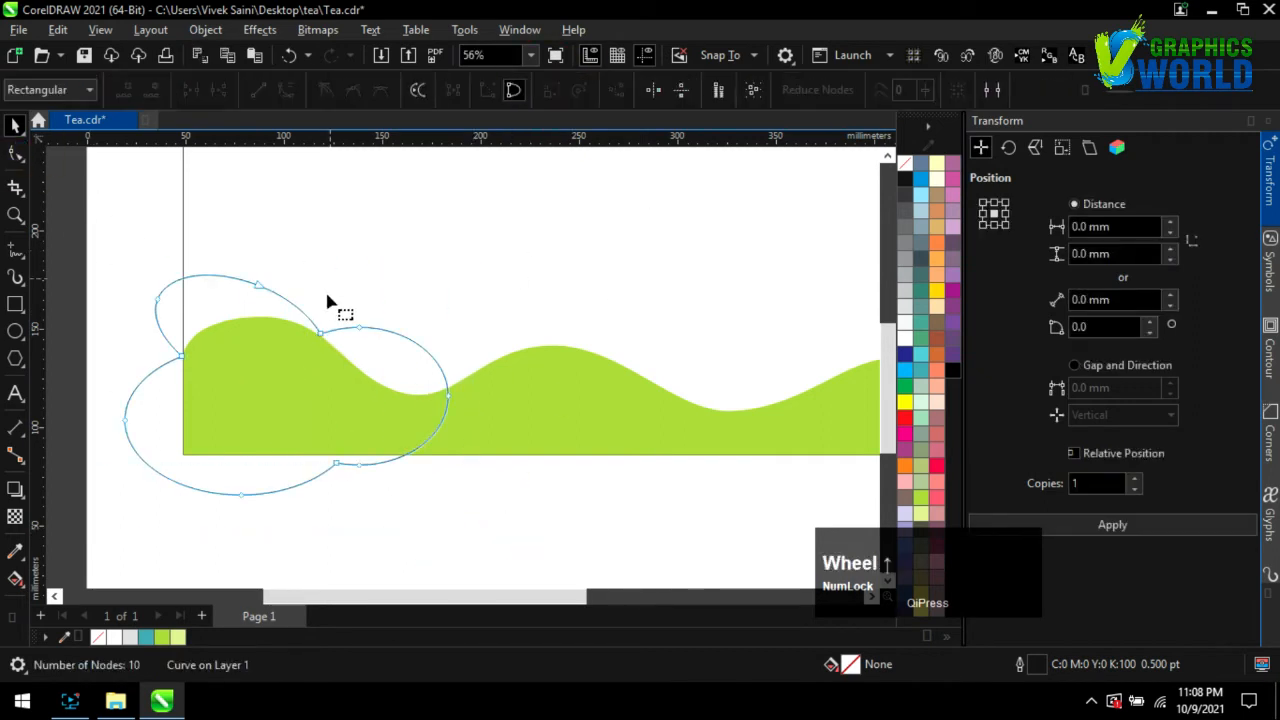
scroll(515, 365, "up", 3)
left_click(305, 333)
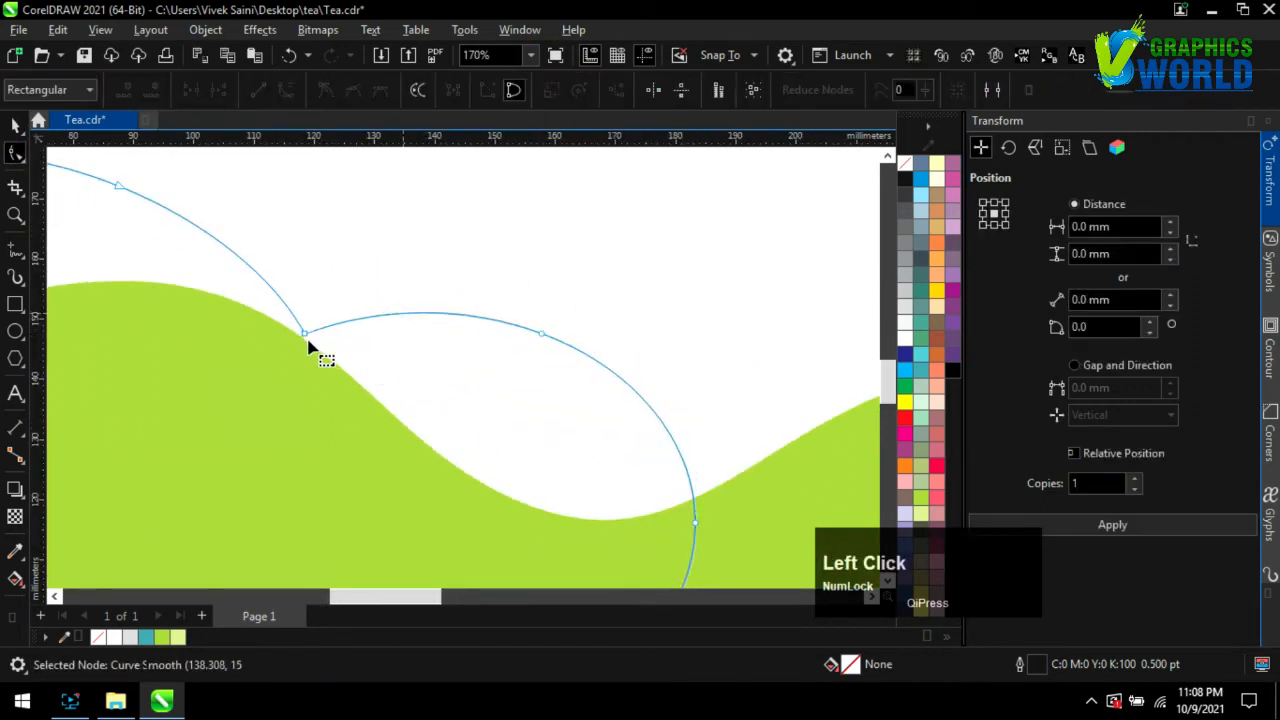
key("Delete")
left_click(370, 285)
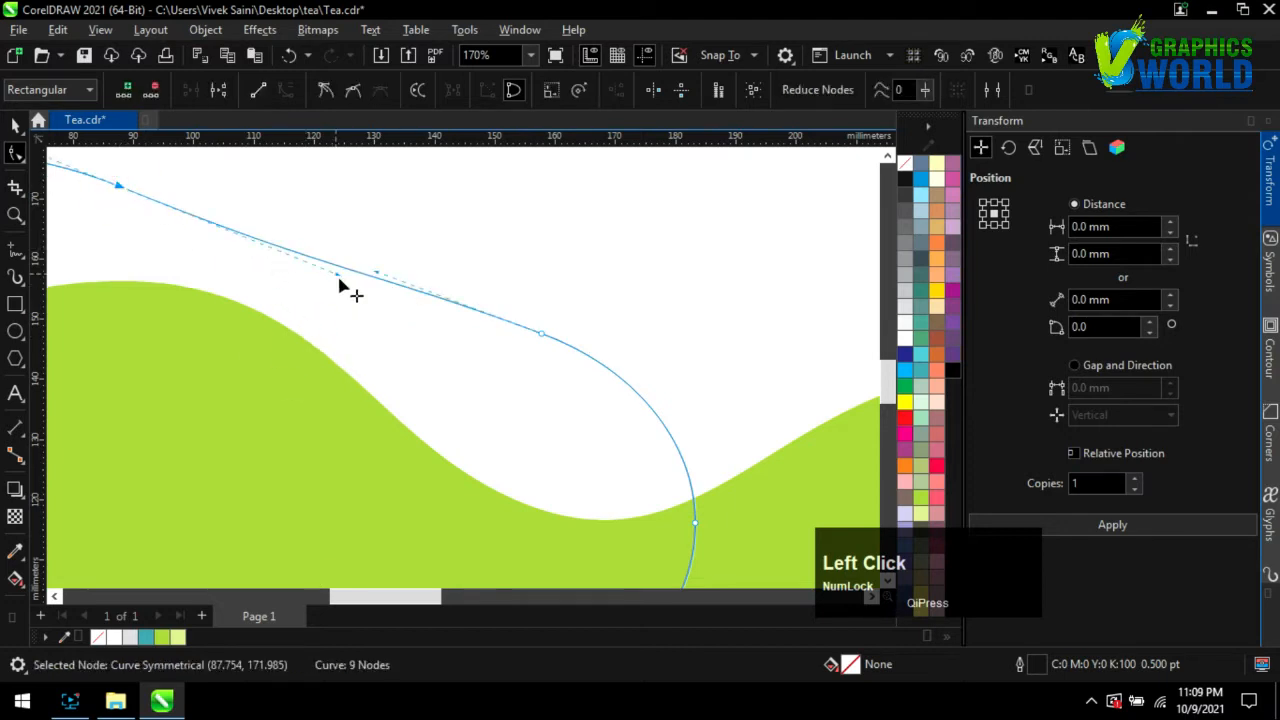
left_click_drag(340, 287, 330, 425)
scroll(566, 414, "down", 2)
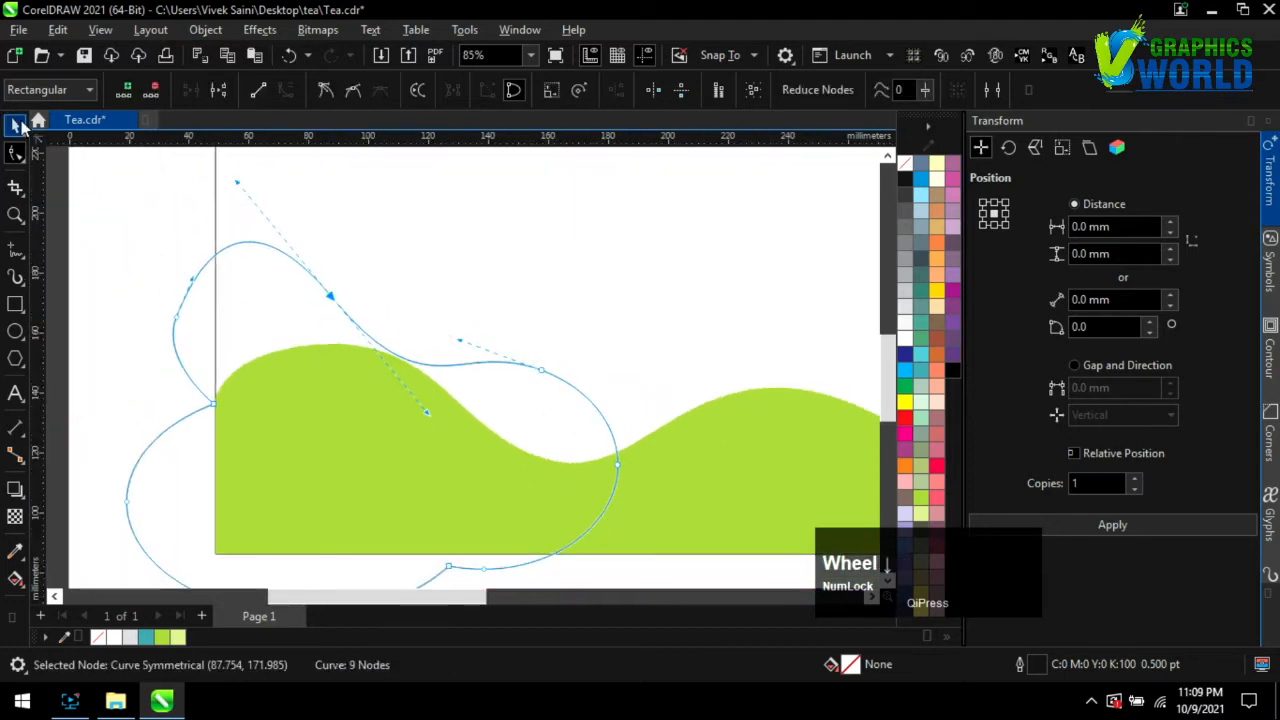
- Stretch the merged outline to about 169 mm wide and smart-fill its three regions inside the frame with blue
left_click(20, 124)
scroll(571, 357, "down", 2)
left_click_drag(269, 391, 268, 403)
left_click_drag(47, 594, 71, 596)
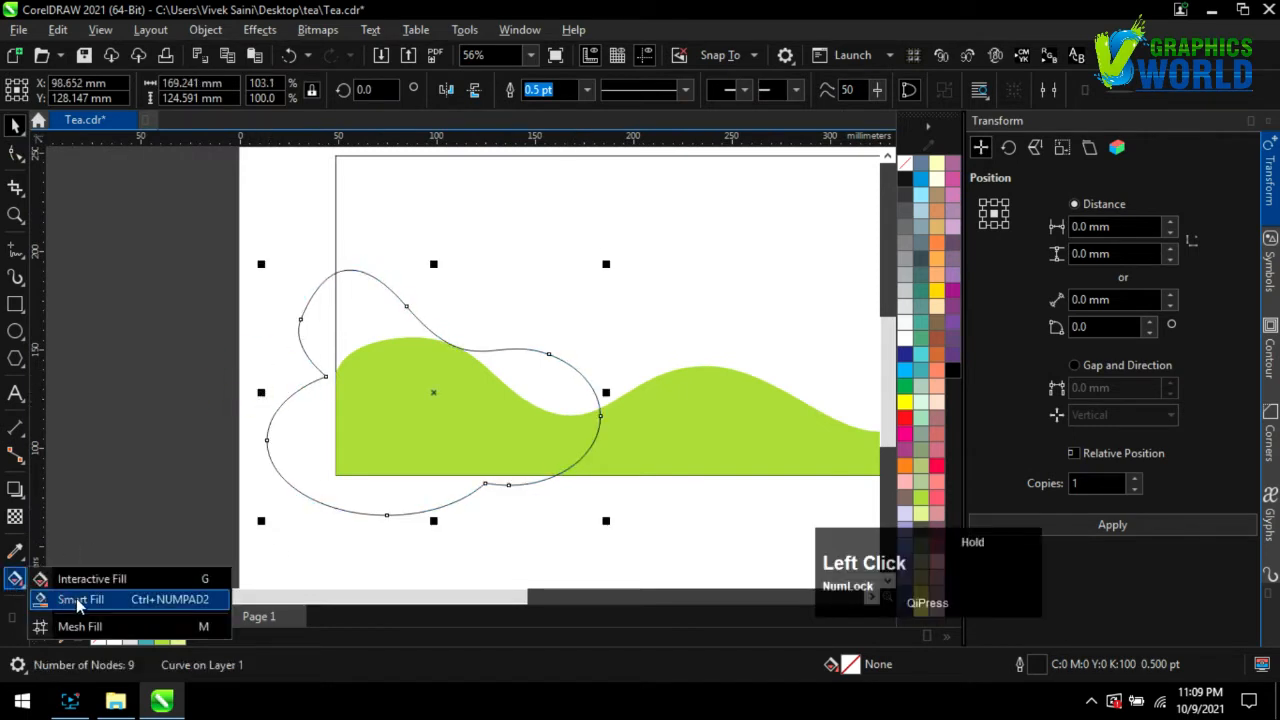
left_click(371, 309)
left_click(540, 384)
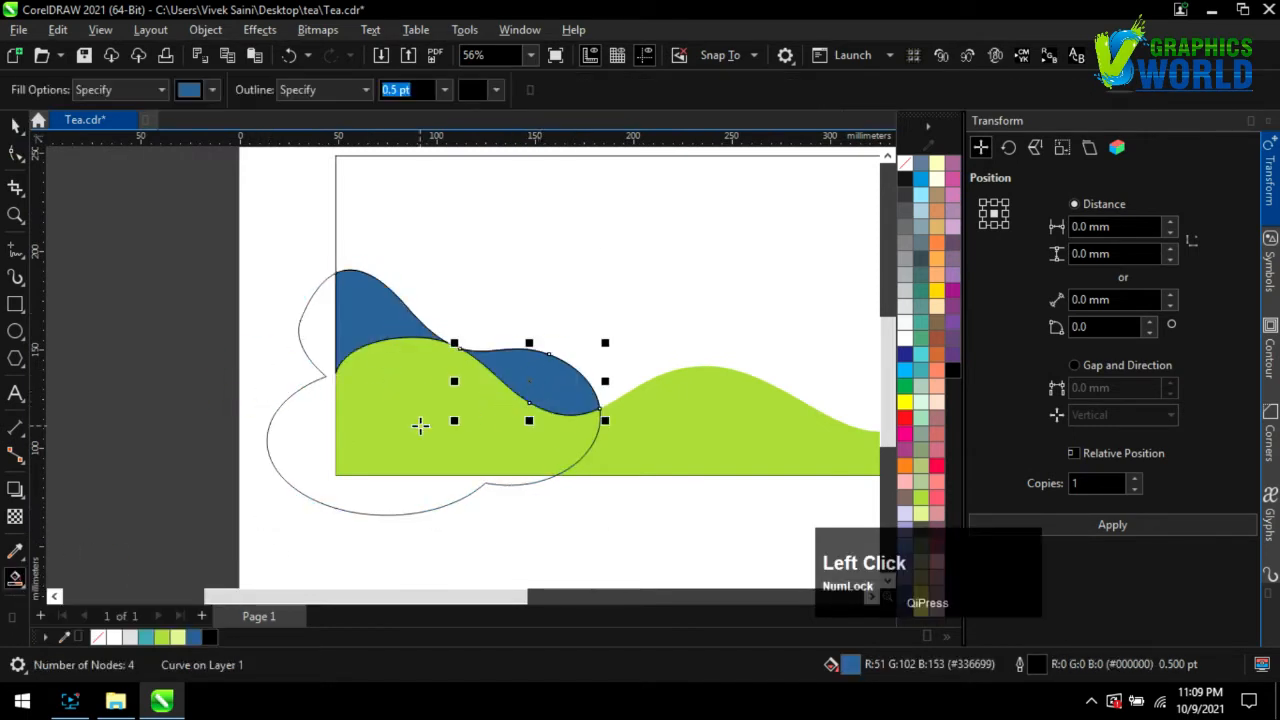
left_click(420, 425)
- Move the merged blob outline away from the filled pieces, off the page's left side
left_click(12, 127)
left_click_drag(310, 494, 85, 442)
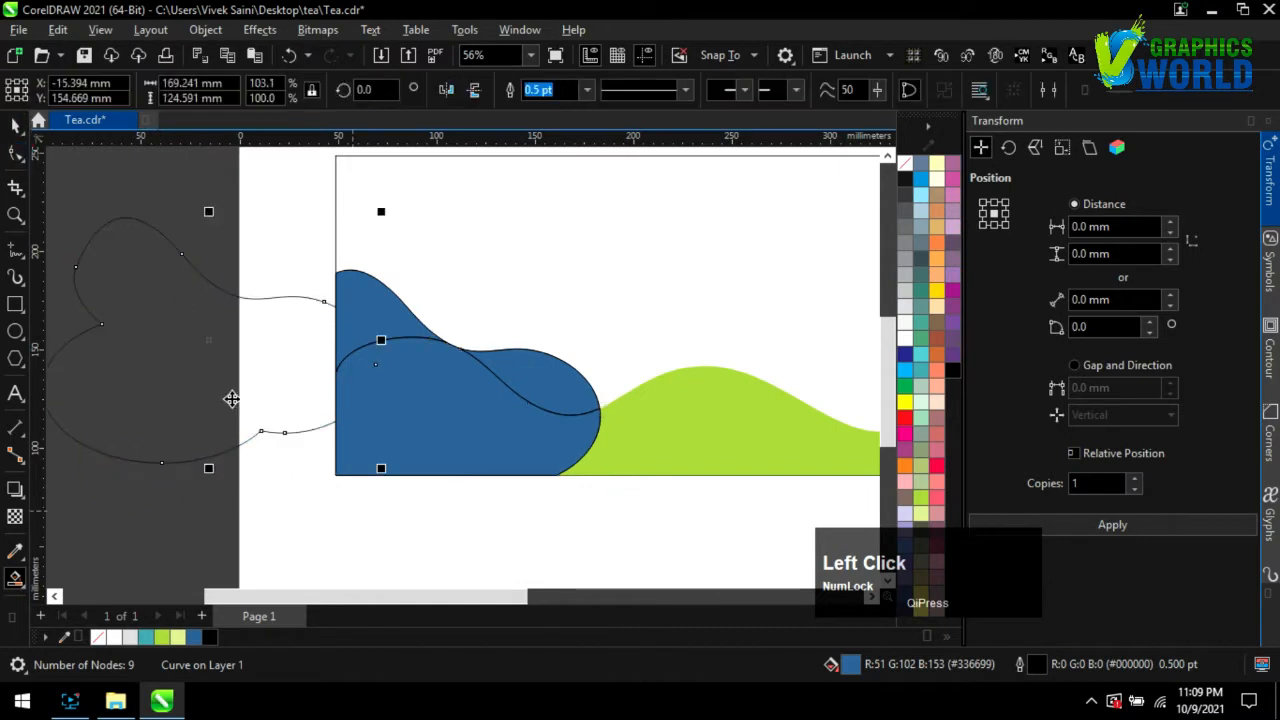
left_click_drag(310, 428, 178, 389)
- Fill the two blue pieces above the wave with pale yellow-green and remove their outlines
left_click(378, 310)
left_click(583, 397, "shift")
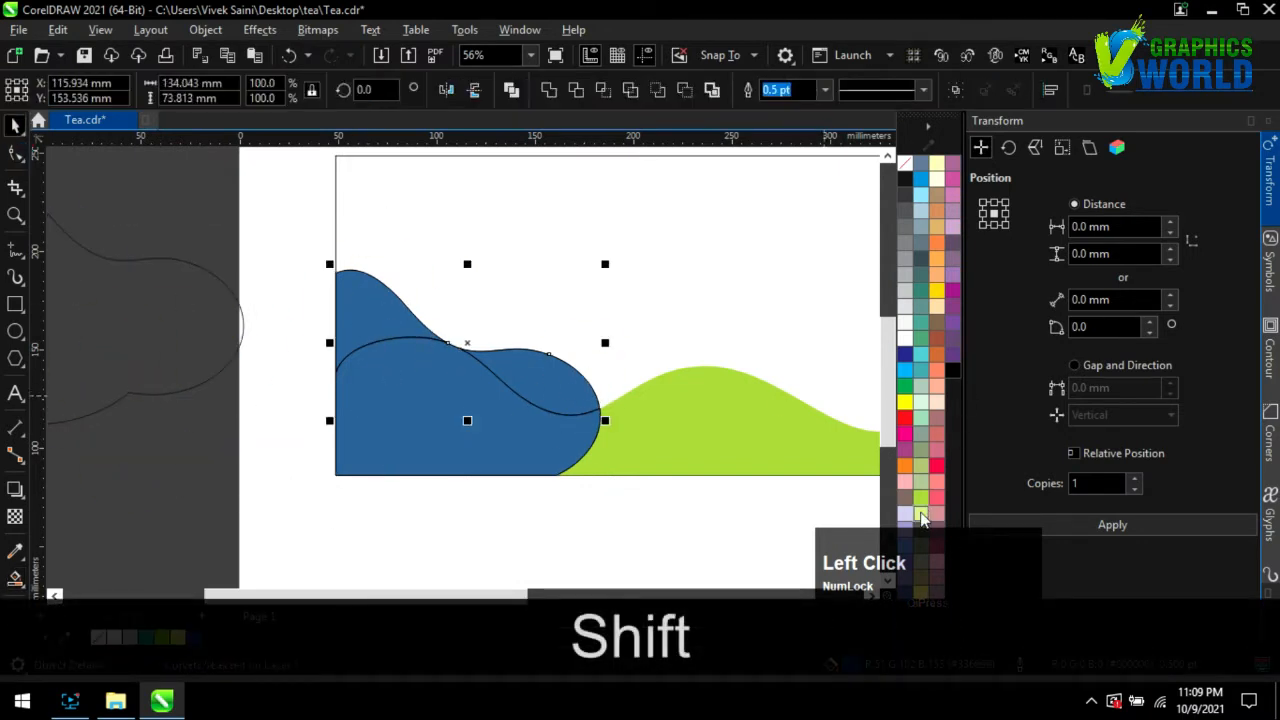
left_click(921, 515)
right_click(574, 520)
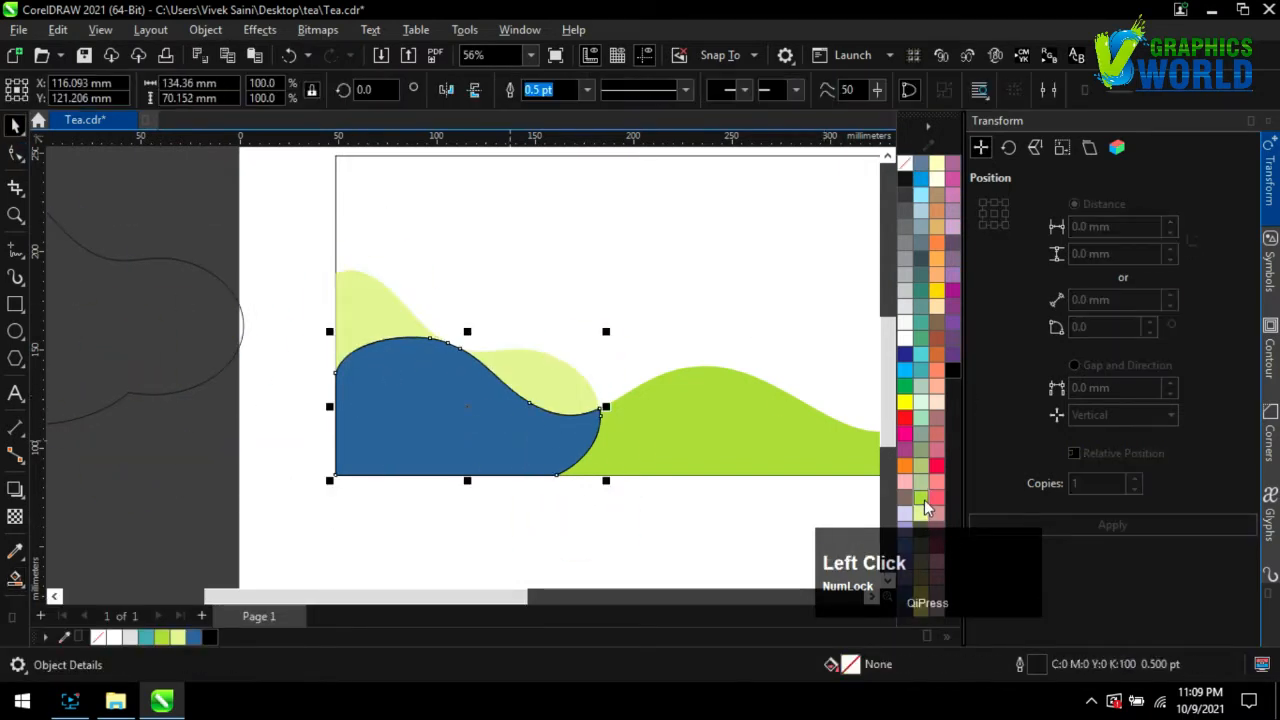
- Fill the blue piece overlapping the wave with a darker shade of the lime green and remove its outline
left_click_drag(921, 508, 978, 548)
left_click(980, 540)
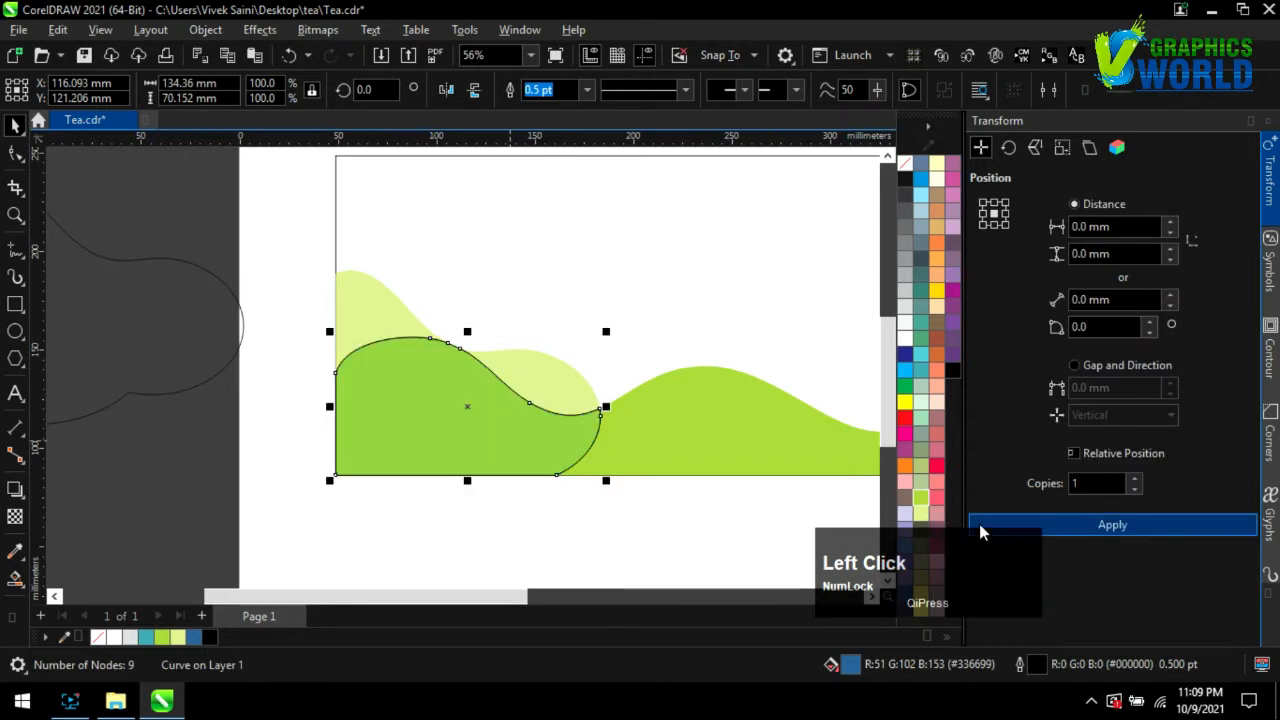
right_click(905, 163)
- Deselect everything and save the document
scroll(398, 487, "down", 1)
scroll(360, 474, "down", 1)
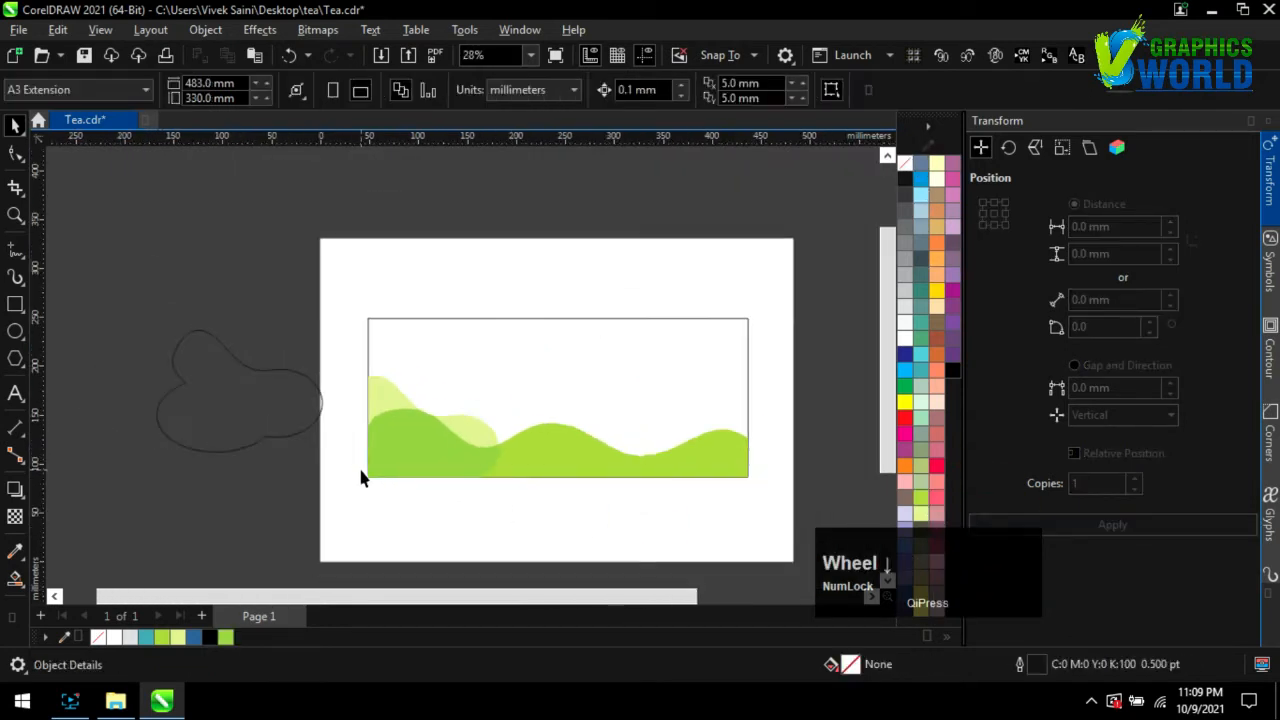
scroll(551, 535, "up", 1)
left_click(550, 534)
key("ctrl+s")
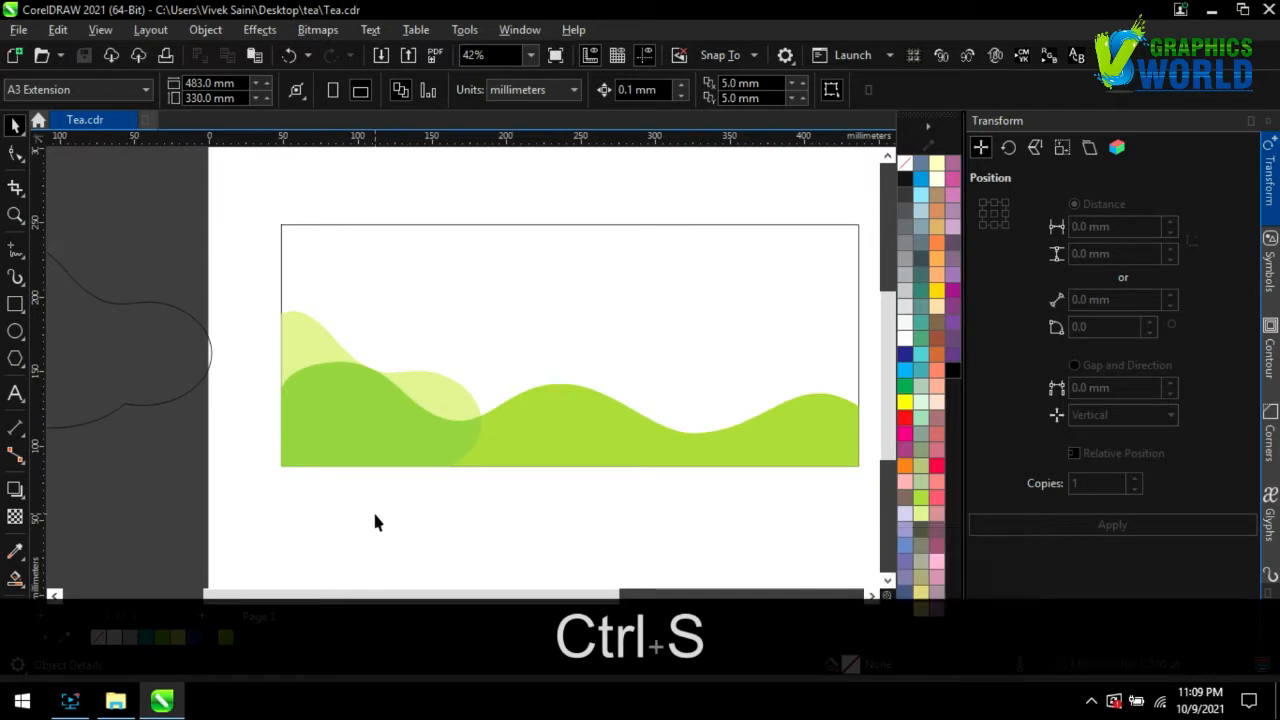
- Move the blob outline over the frame's upper-right corner, flip it vertically and rotate it to about 322°
scroll(280, 508, "down", 1)
left_click_drag(159, 413, 684, 308)
left_click(15, 152)
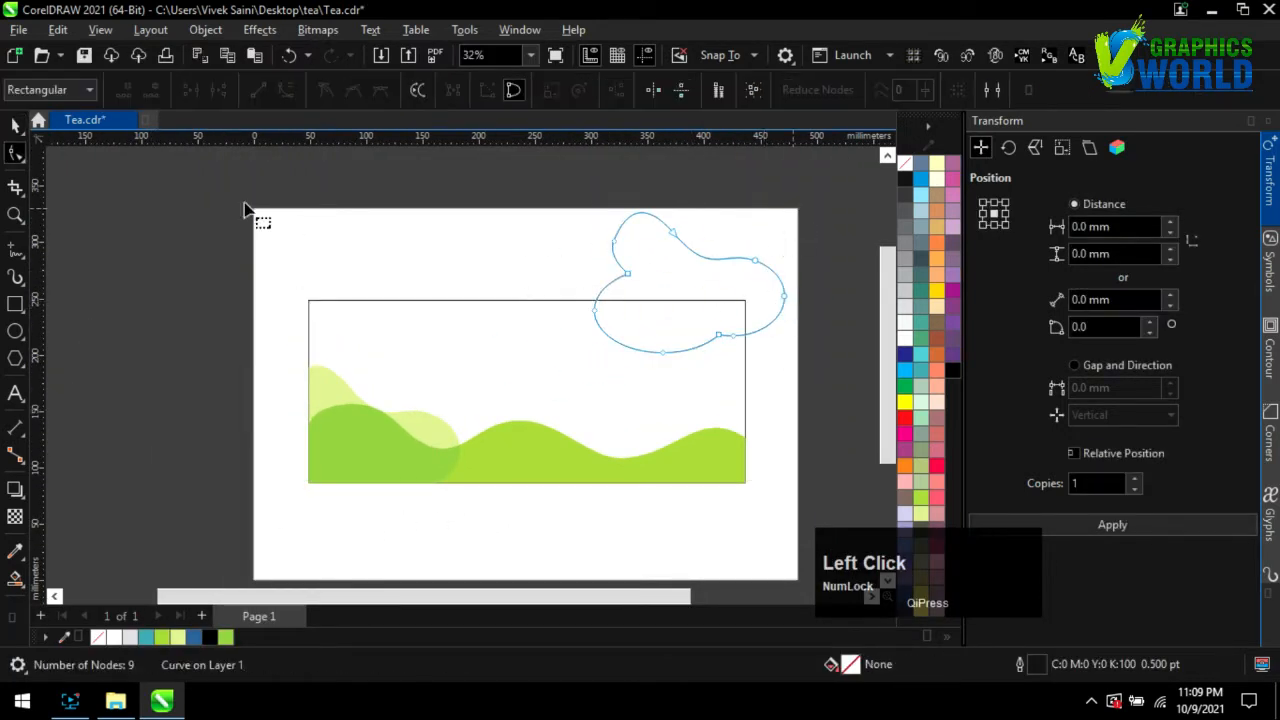
left_click(17, 122)
left_click_drag(806, 213, 832, 247)
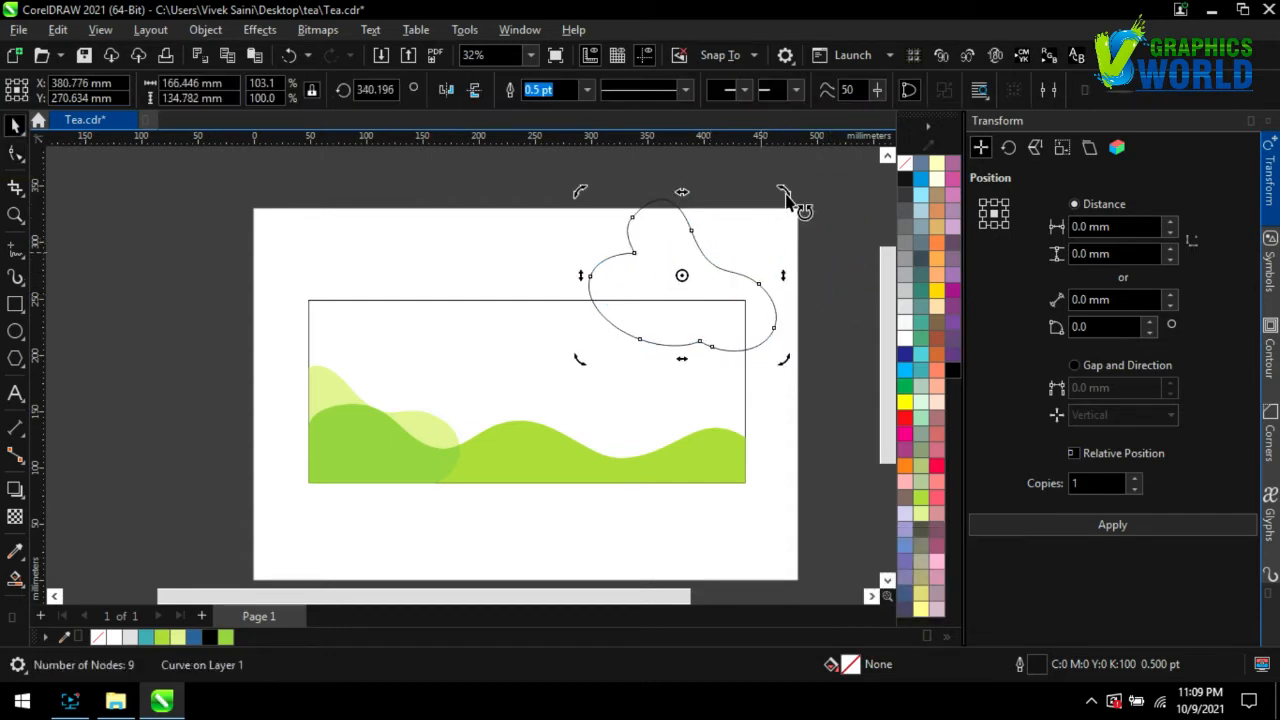
left_click_drag(795, 198, 846, 297)
left_click(767, 228)
left_click_drag(720, 260, 717, 286)
- Smart-fill the overlap between the blob outline and the frame with blue, and delete the blob outline
left_click(15, 577)
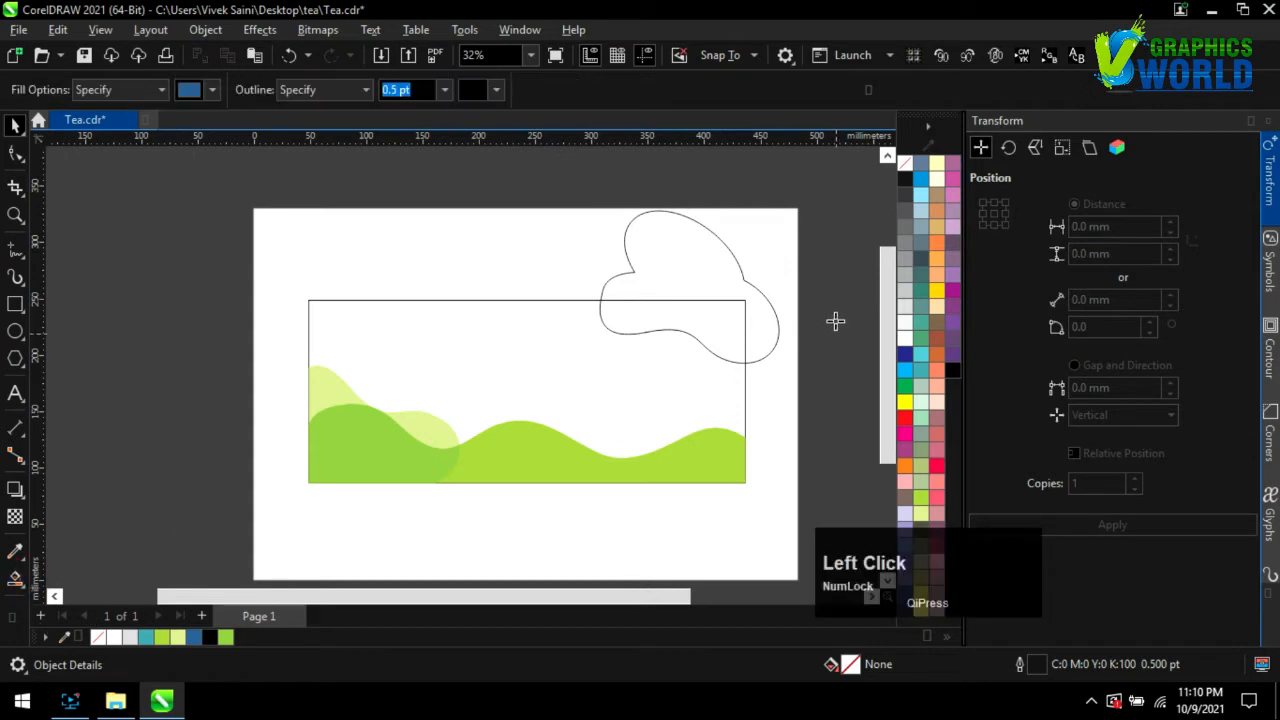
left_click(690, 320)
left_click(15, 124)
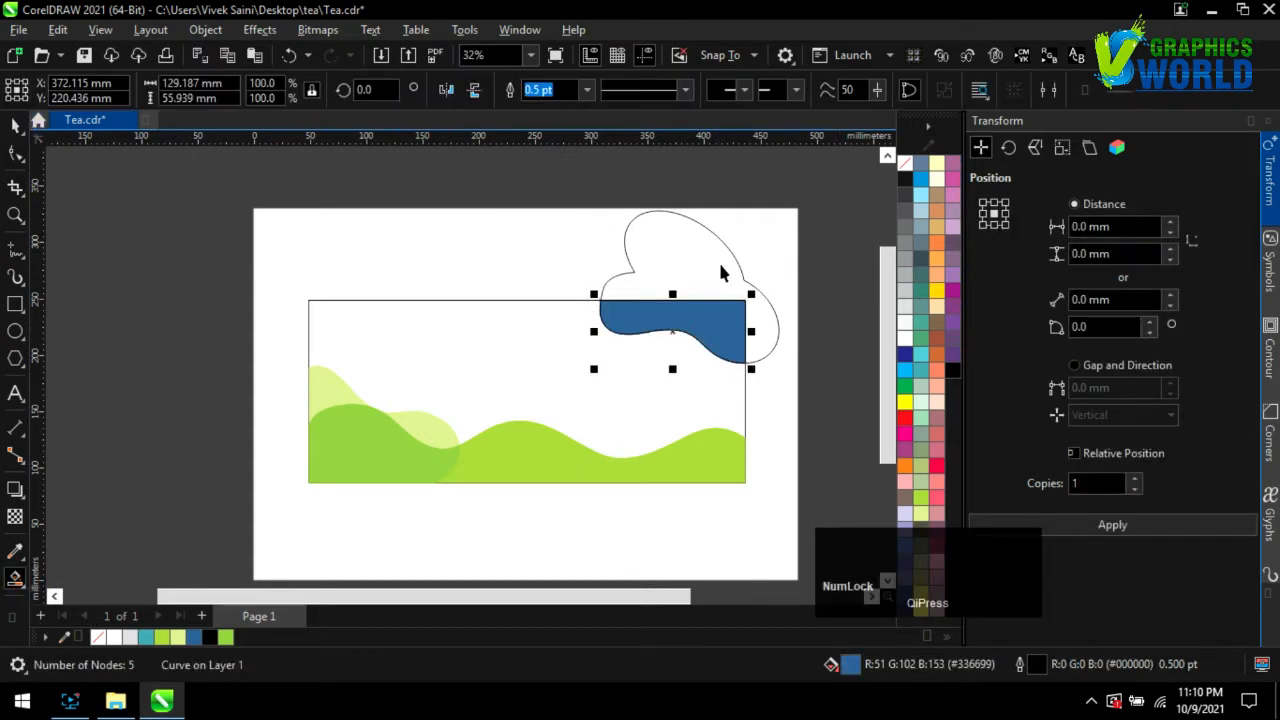
left_click_drag(720, 272, 686, 286)
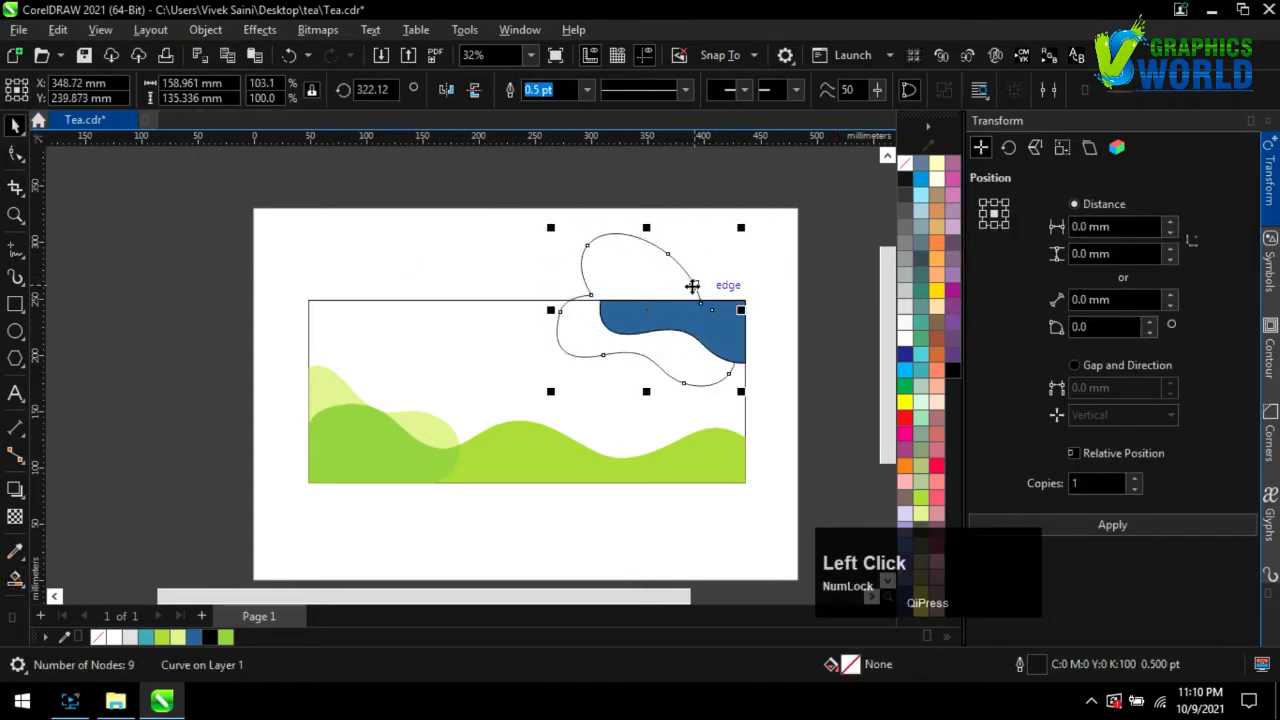
key("Delete")
- Stretch the blue corner piece leftward along the frame's top edge and pull its lower-right nodes down
left_click(706, 329)
left_click_drag(597, 330, 540, 338)
left_click(17, 152)
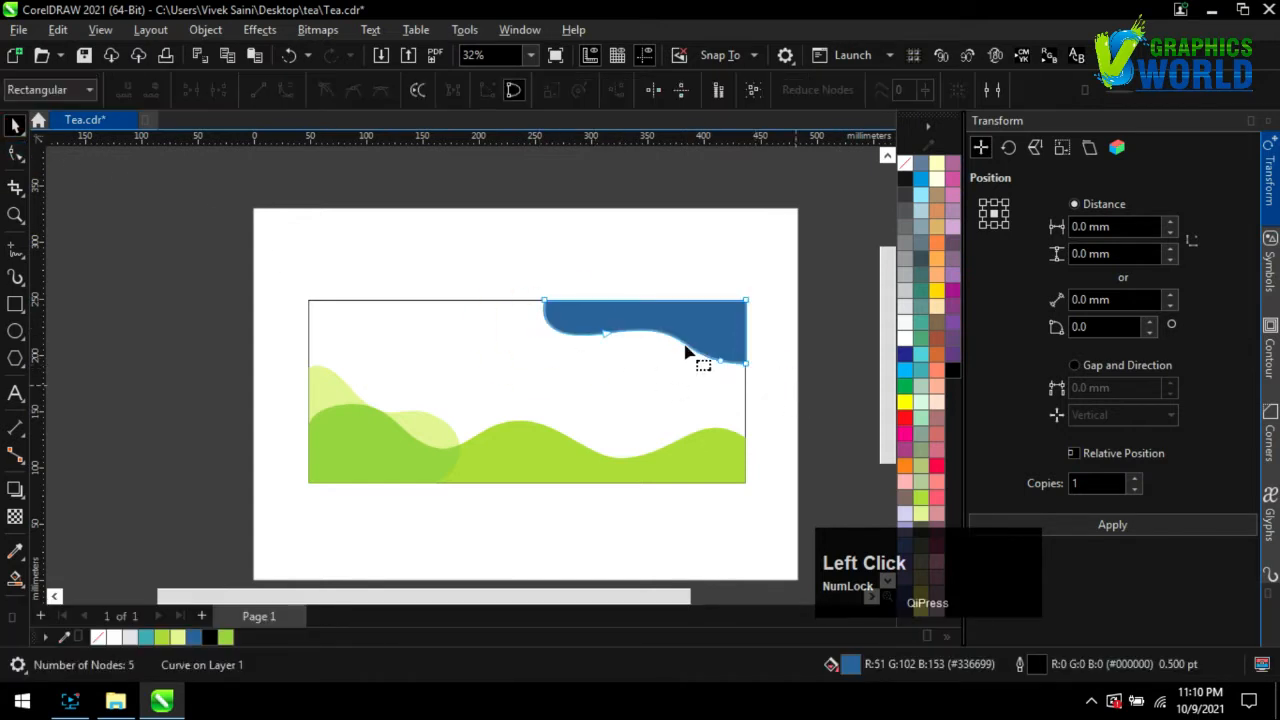
left_click_drag(747, 364, 712, 385)
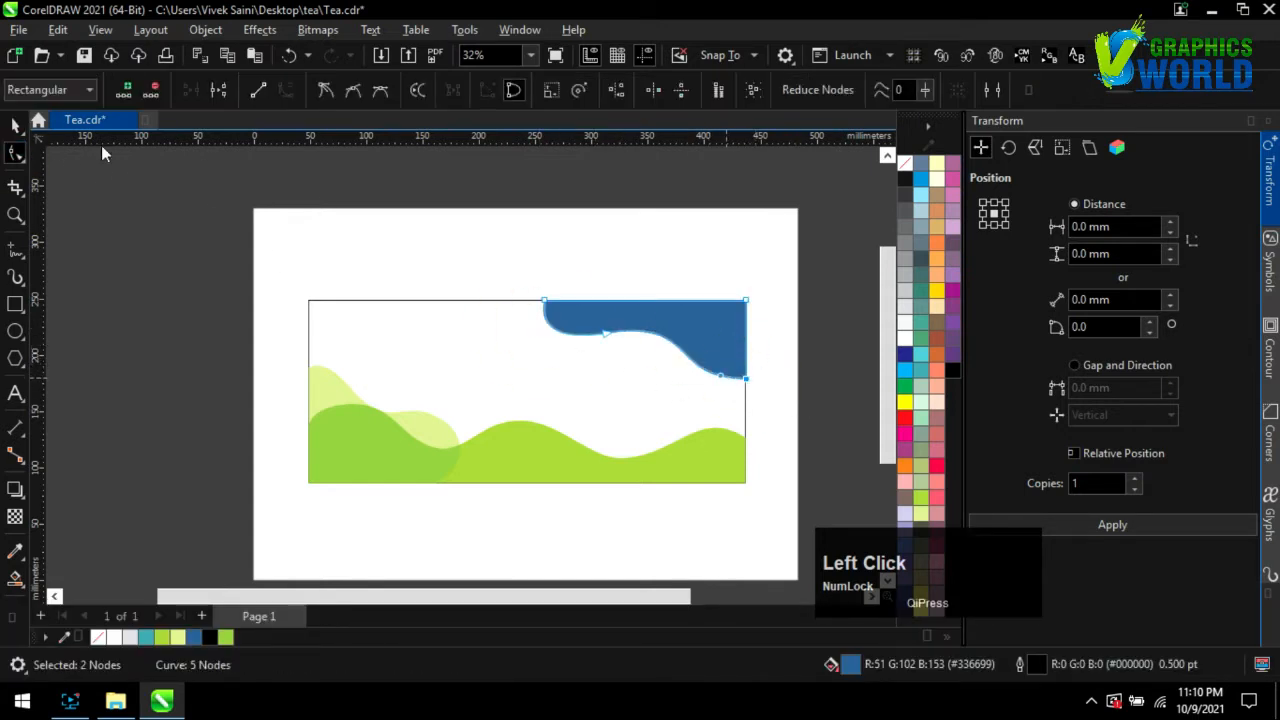
- Create a smaller copy of the blue corner piece, about 149 × 57 mm, anchored at the frame's upper-right corner
key("space")
left_click_drag(538, 384, 571, 375)
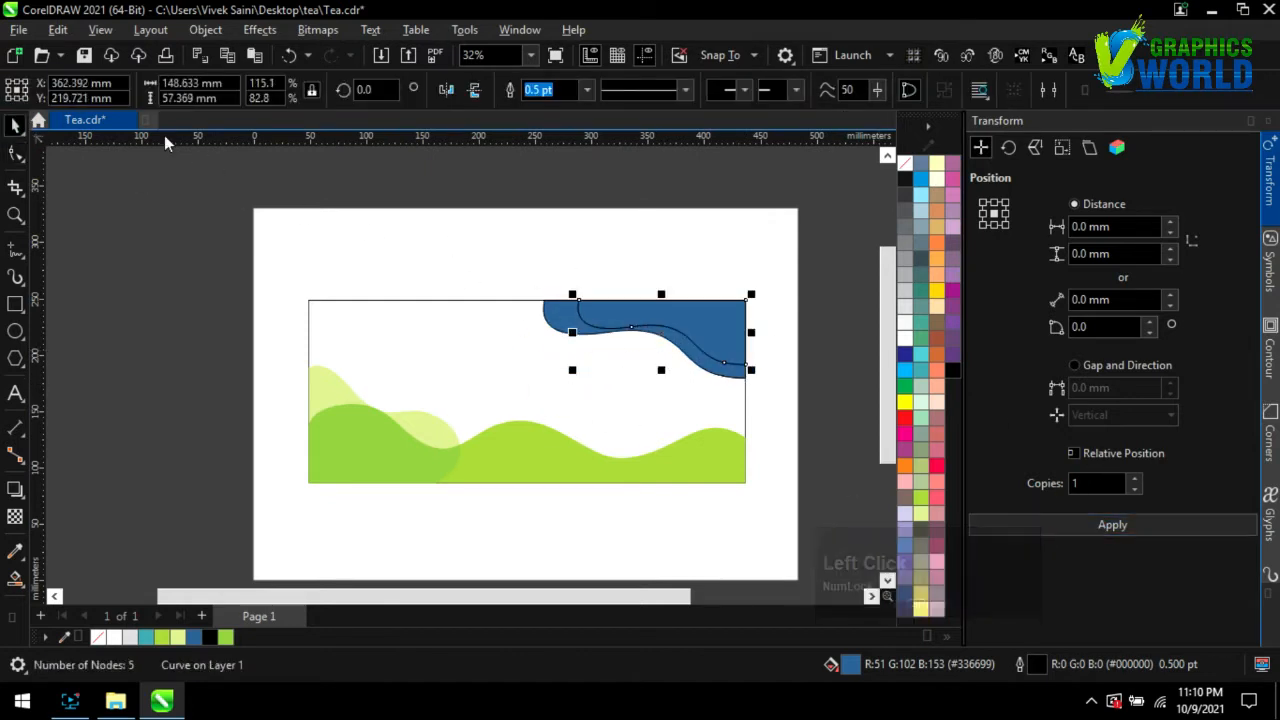
- Reshape the smaller blue corner piece by pulling the middle of its lower curve downward
left_click(16, 152)
left_click_drag(640, 346, 647, 390)
scroll(700, 285, "up", 1)
left_click(15, 126)
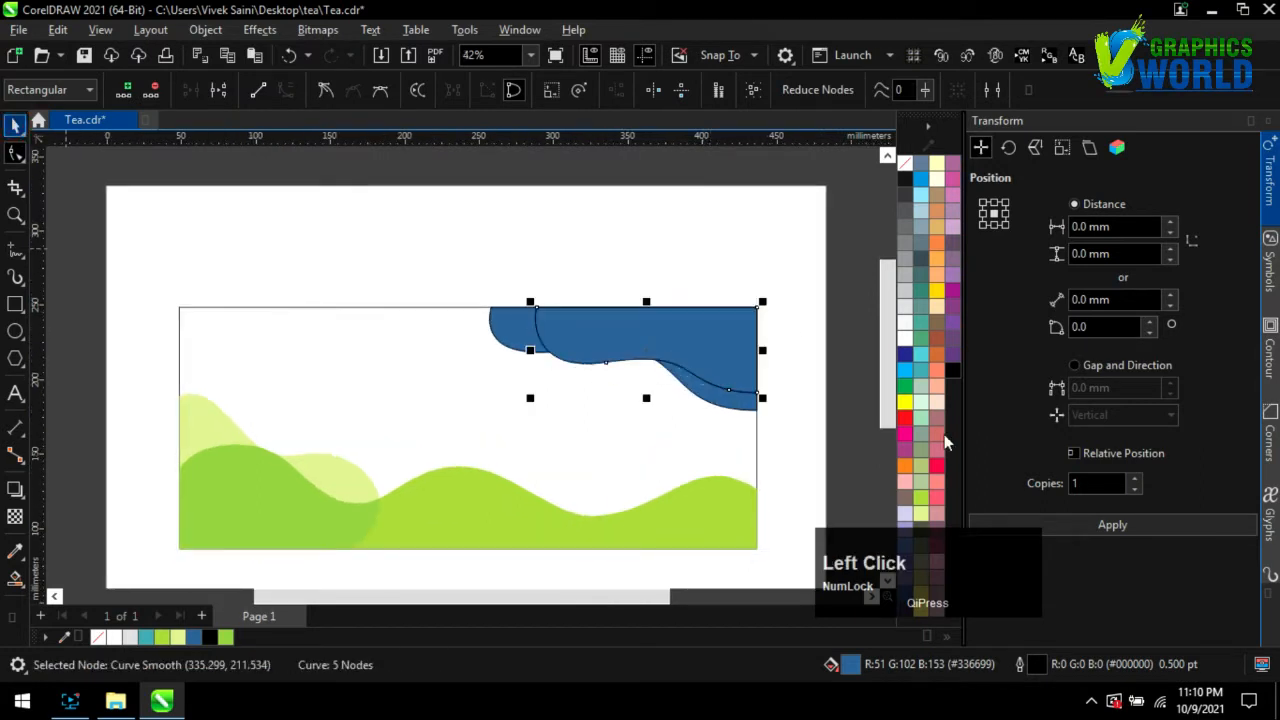
- Fill the smaller corner piece with lime green and the larger one with pale green, removing the outlines of both
left_click(921, 500)
right_click(897, 166)
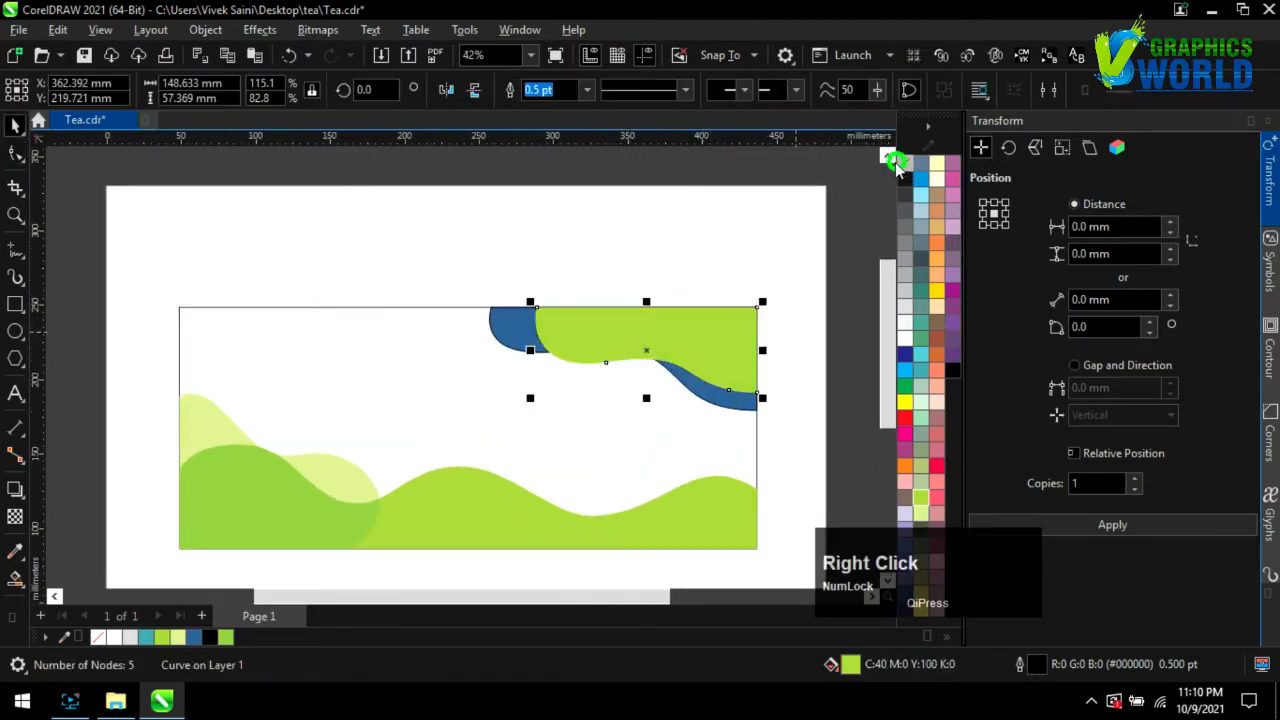
left_click(520, 348)
left_click(921, 514)
left_click(505, 341)
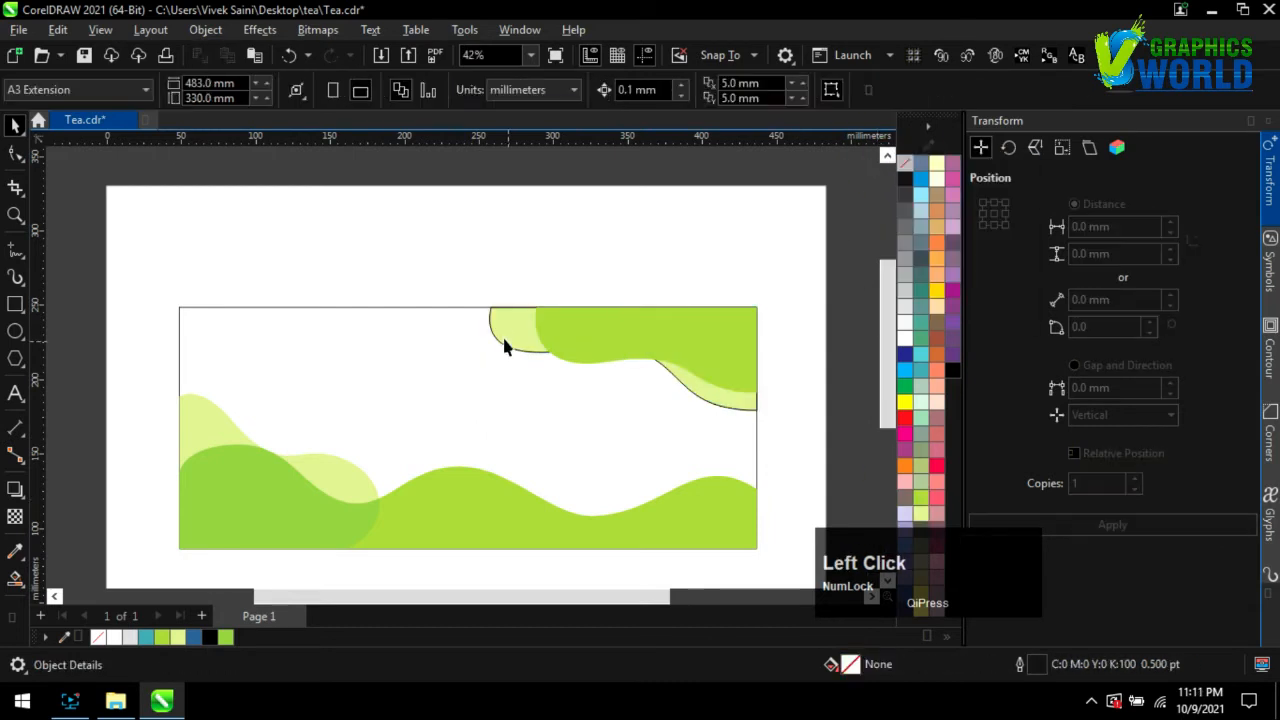
left_click(505, 345)
right_click(897, 166)
- Save the banner document with the finished corner decoration
left_click(740, 222)
scroll(734, 251, "down", 1)
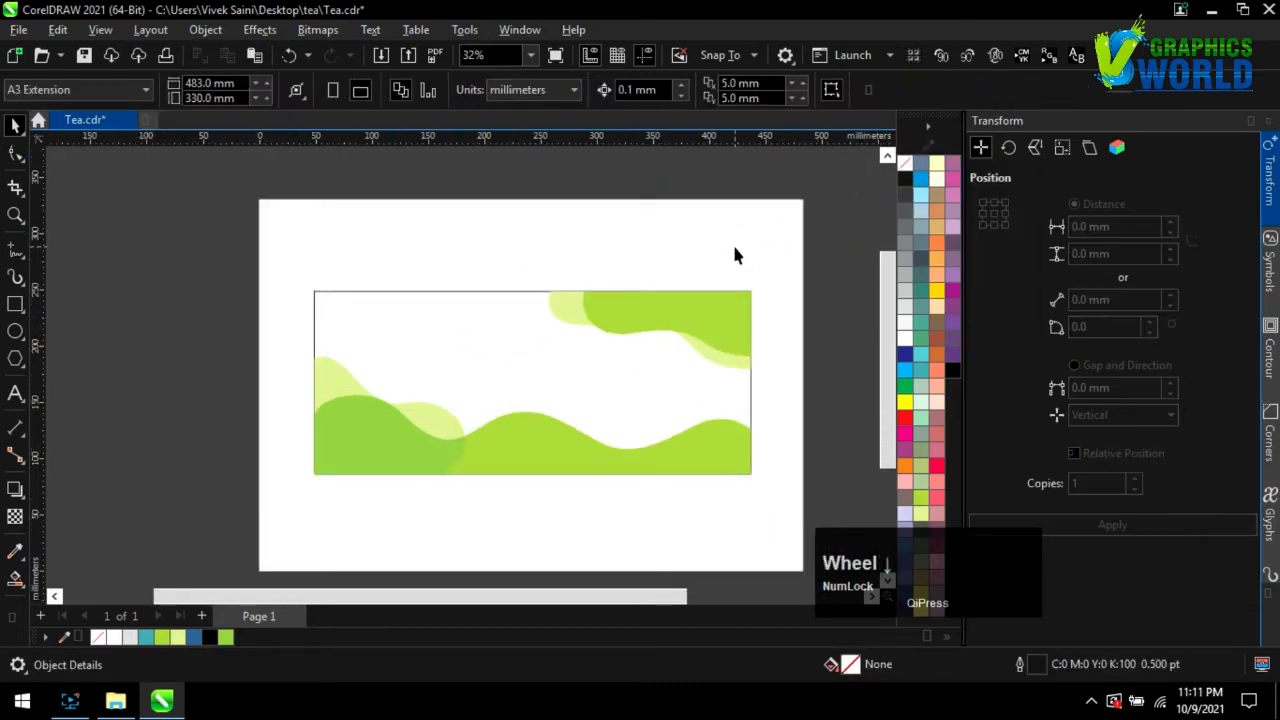
key("ctrl+s")
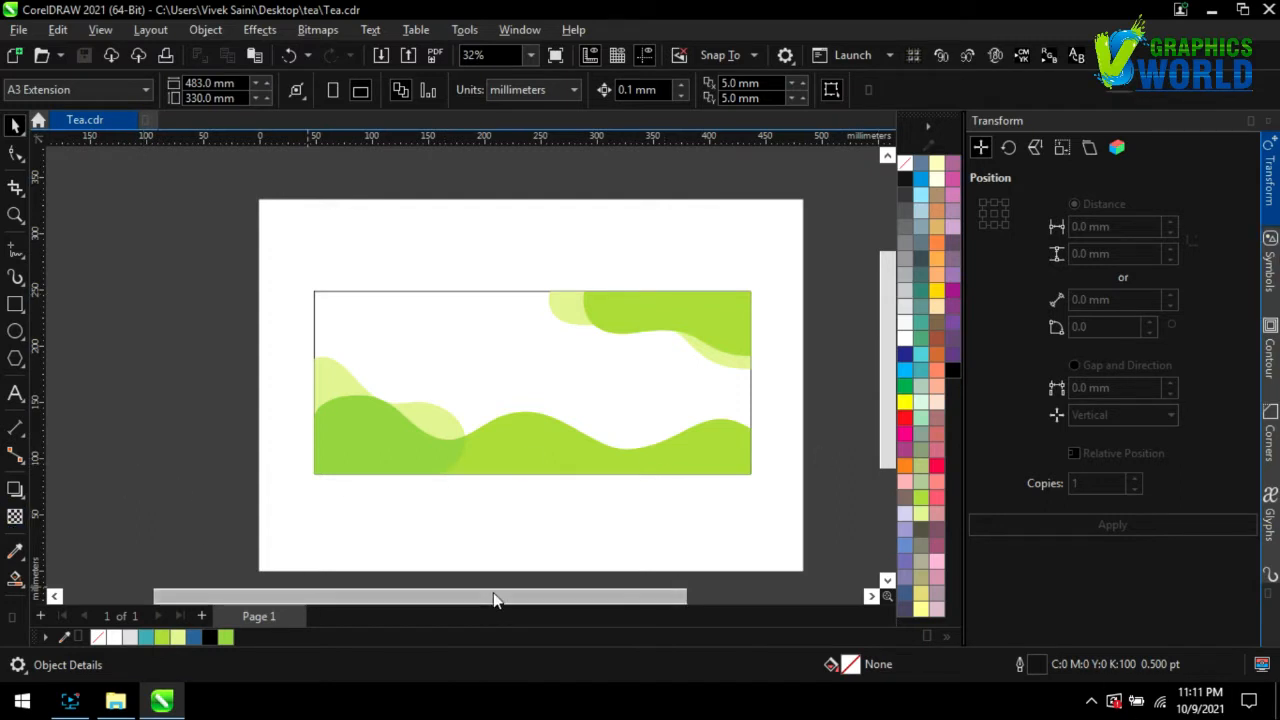
- Draw a circle about 136 mm across over the banner's lower-right part, extending past the frame's bottom edge
left_click(18, 335)
left_click_drag(646, 410, 728, 490)
left_click(15, 124)
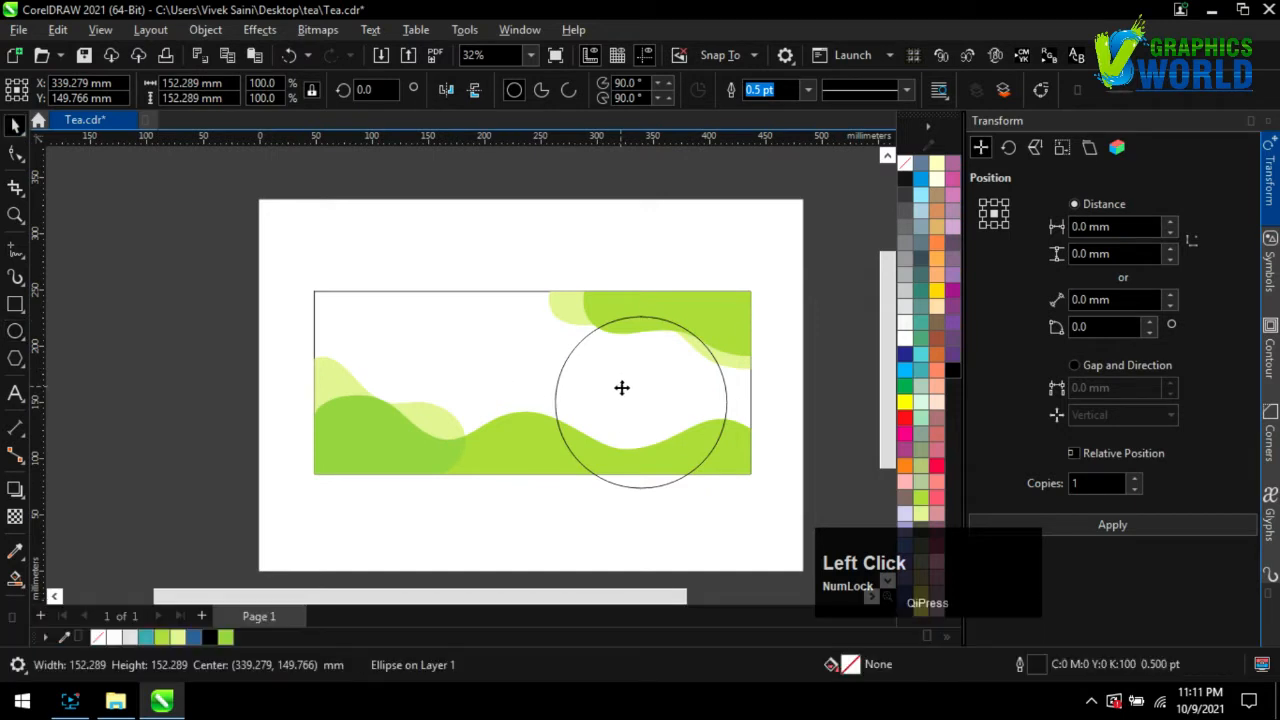
mouse_move(620, 386)
left_mouse_down()
mouse_move(620, 420)
mouse_move(612, 410)
left_mouse_up()
left_click_drag(546, 517, 569, 500)
left_click_drag(650, 402, 640, 400)
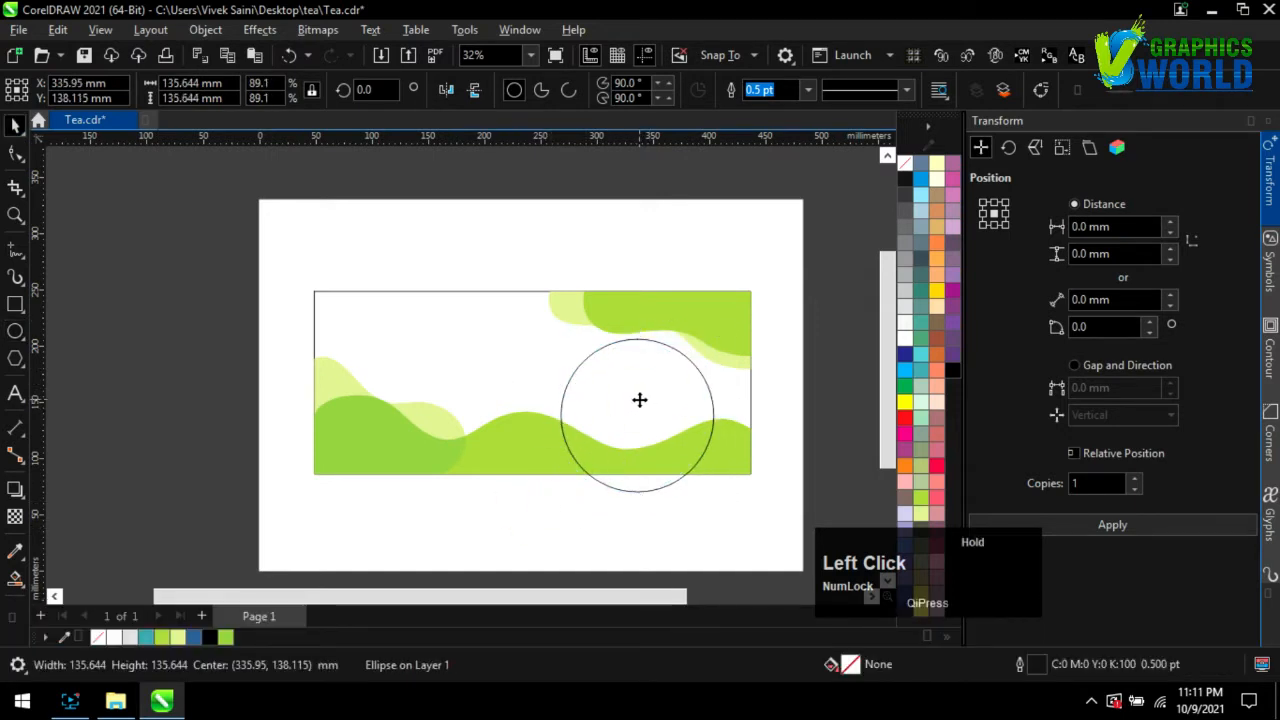
left_click(726, 463)
- Intersect the circle with the banner frame and move the original circle off to the banner's left side
scroll(681, 457, "up", 1)
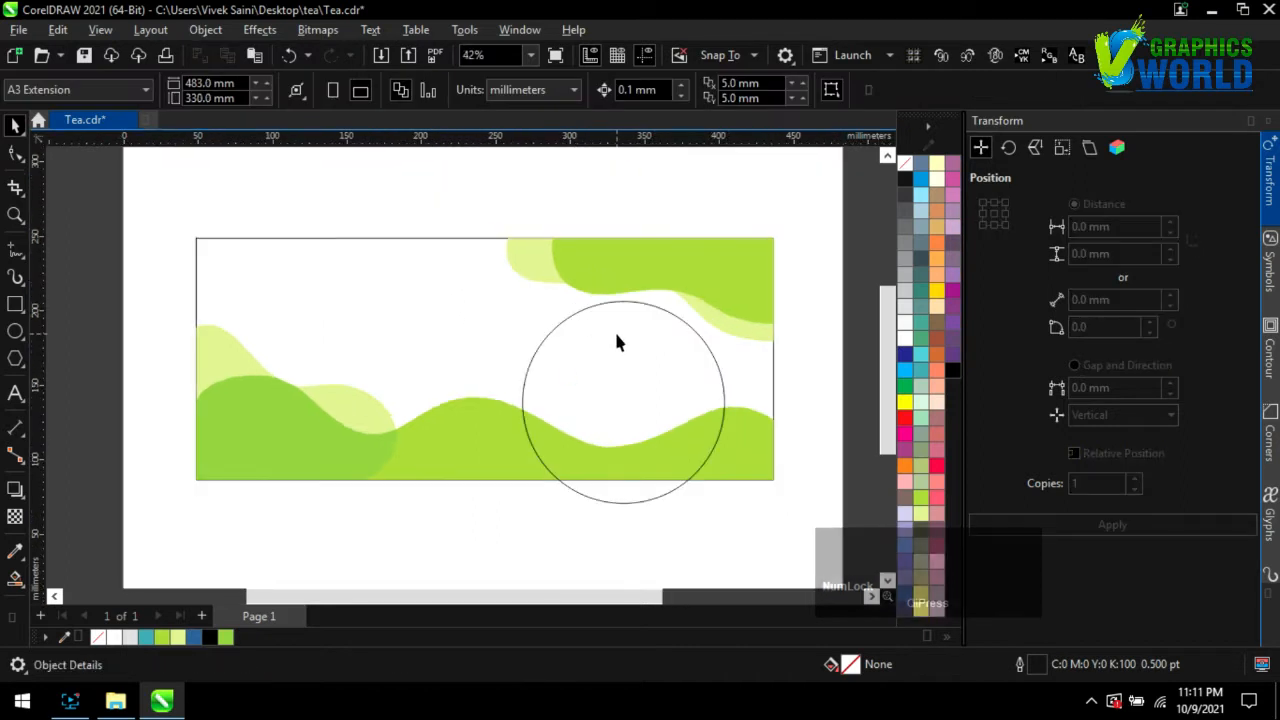
left_click(369, 280)
left_click(631, 355, "shift")
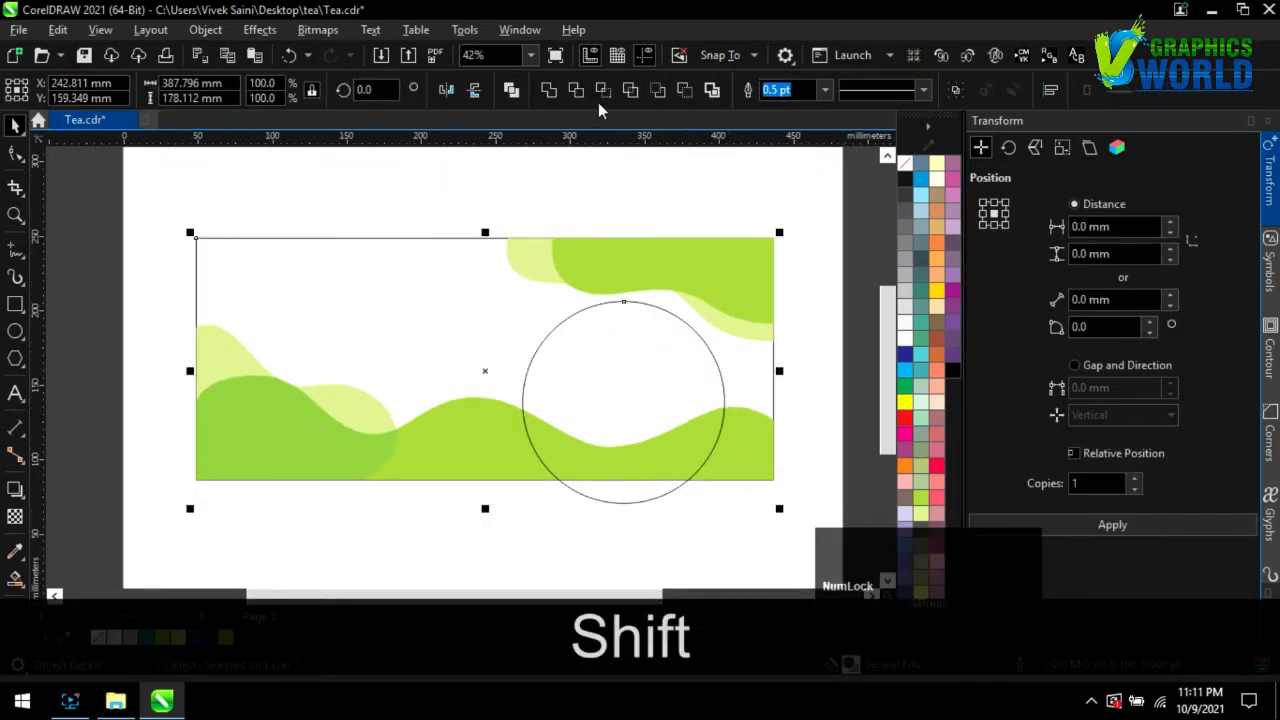
left_click(604, 90)
left_click_drag(612, 500, 60, 393)
left_click(627, 367)
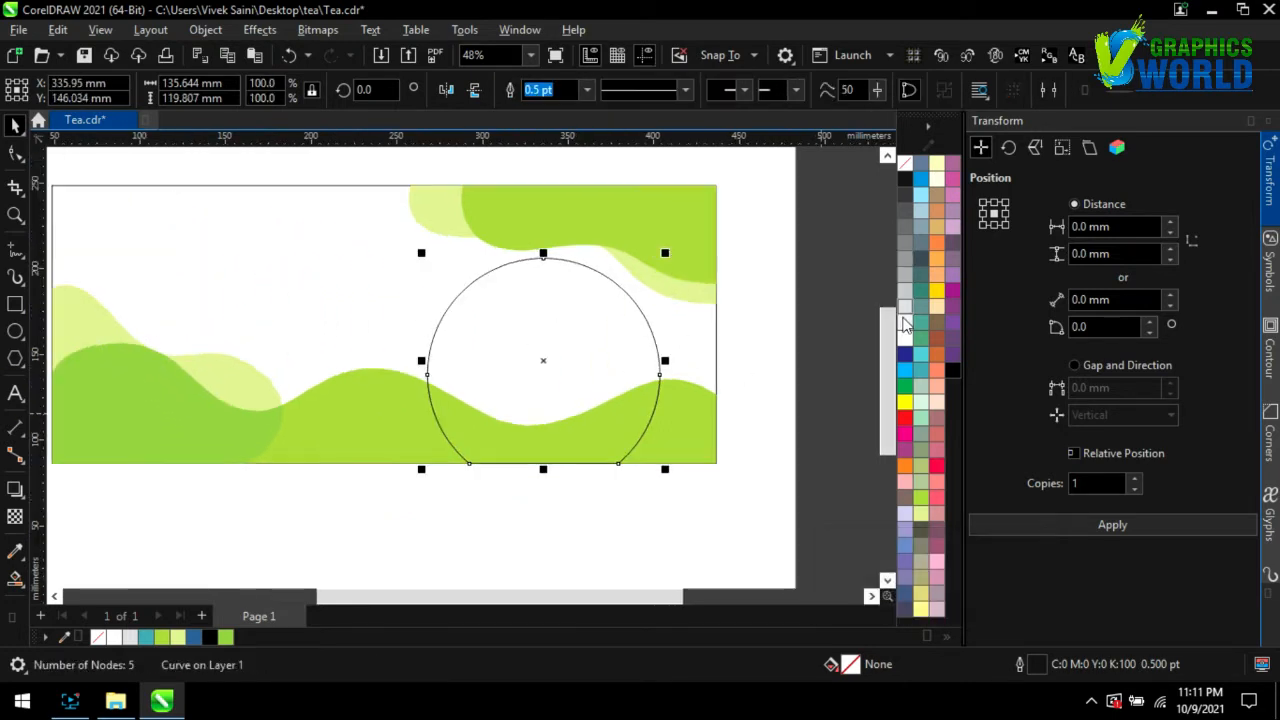
- Fill the clipped circle with 10% black and remove its outline
left_click(905, 322)
right_click(900, 165)
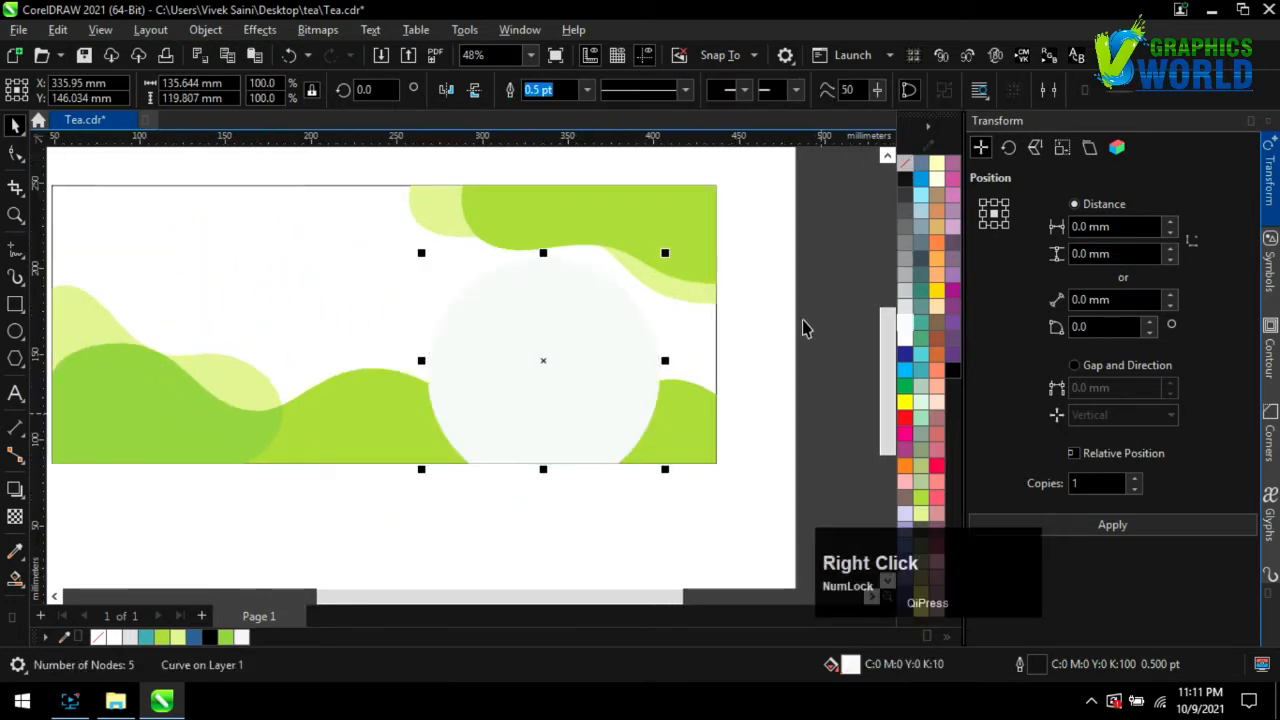
left_click(750, 333)
- Create two slightly smaller, mutually offset copies of the clipped circle, about 128 mm wide, with lime green 0.5 pt outlines
left_click(626, 391)
scroll(571, 391, "down", 1)
scroll(610, 385, "up", 1)
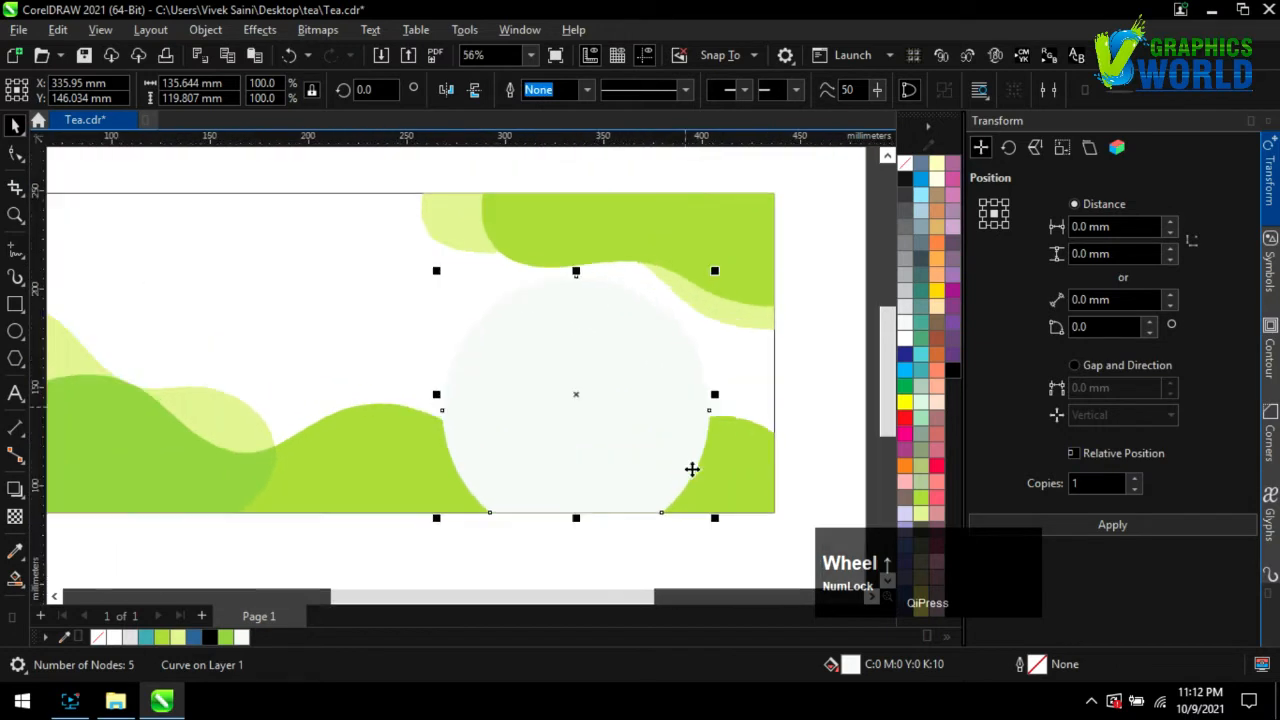
right_click(905, 178)
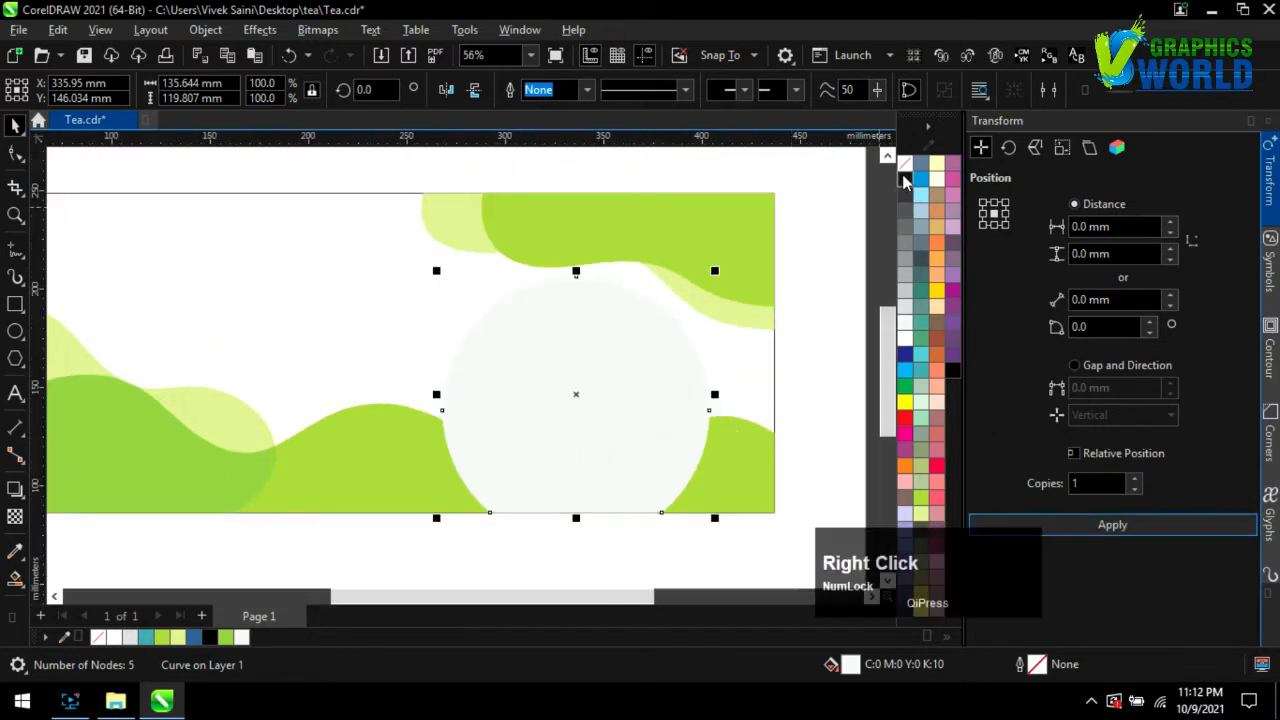
left_click_drag(714, 270, 727, 287)
left_click_drag(434, 277, 449, 291)
right_click(918, 501)
left_click_drag(720, 294, 730, 290)
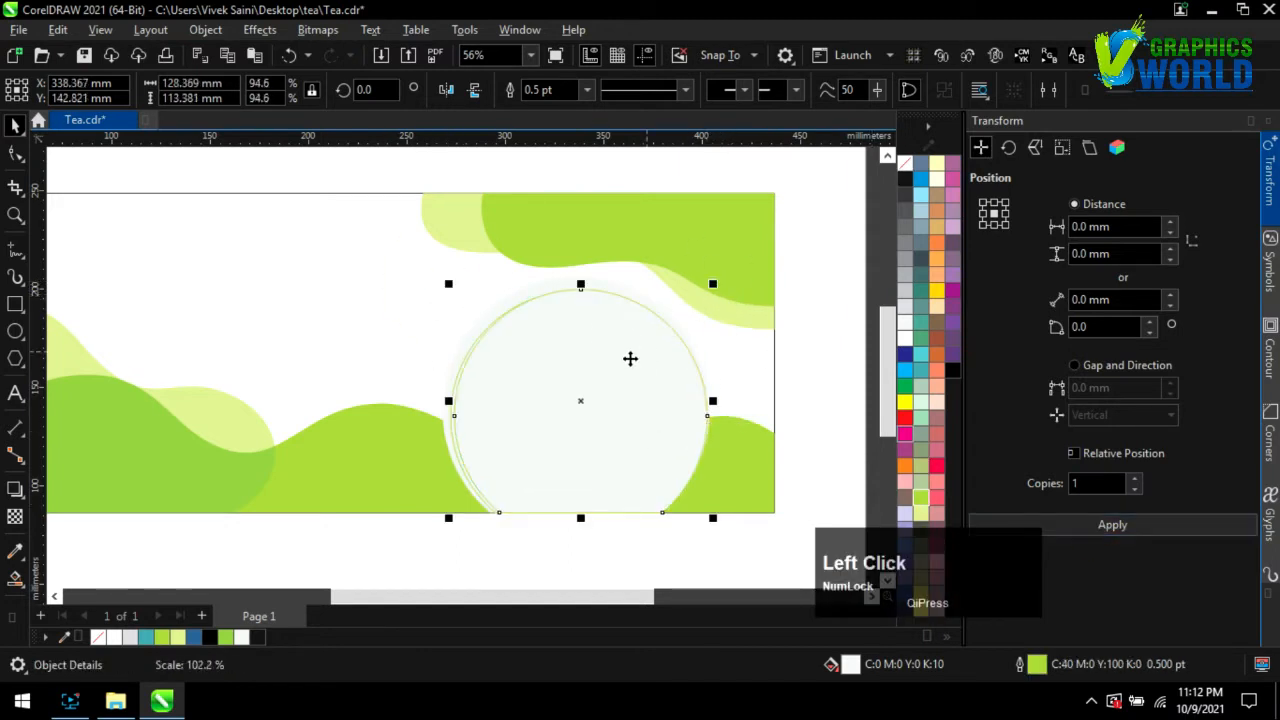
- Remove the fill from both lime-outlined circle copies
left_click(904, 167)
left_click(423, 538)
scroll(447, 412, "up", 1)
left_click(447, 420)
left_click(904, 166)
scroll(665, 294, "down", 1)
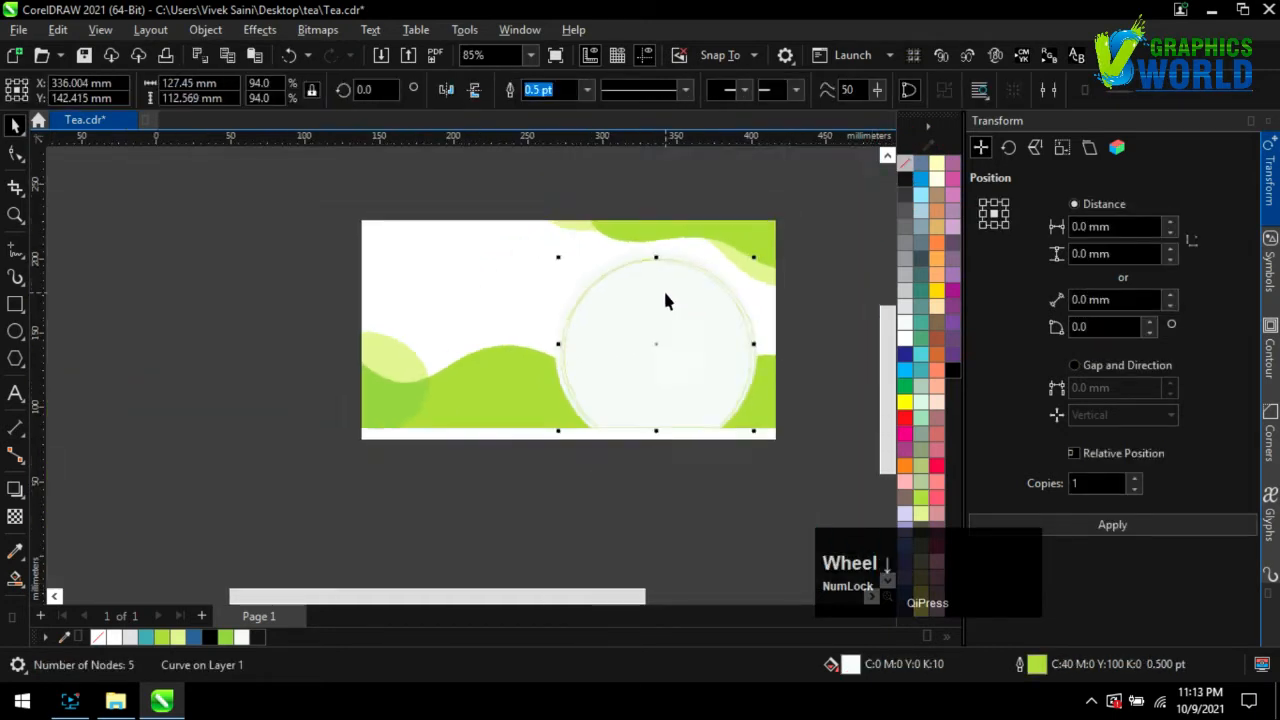
- Add a third lime ring, offset from the other two and stretched upward to about 127 × 117 mm
scroll(665, 300, "up", 1)
left_click(697, 346)
left_click_drag(778, 232, 772, 237)
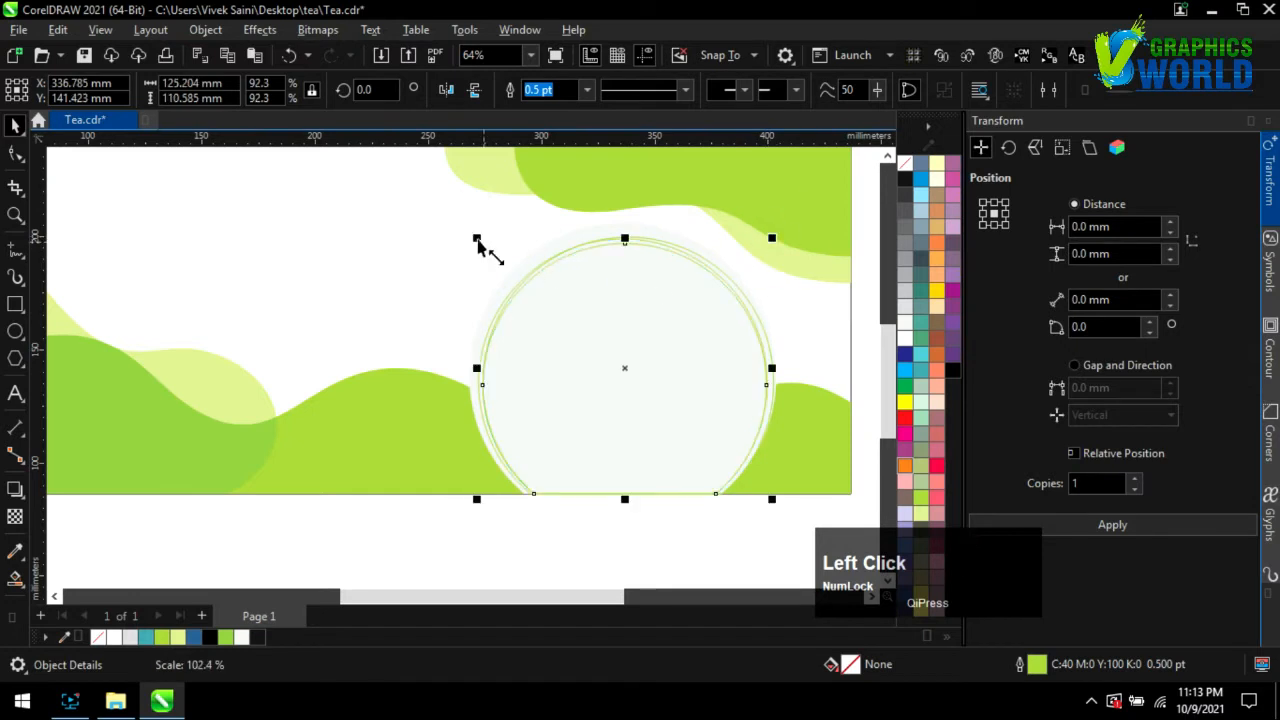
left_click_drag(477, 238, 491, 251)
left_click_drag(771, 251, 783, 241)
left_click_drag(491, 243, 484, 237)
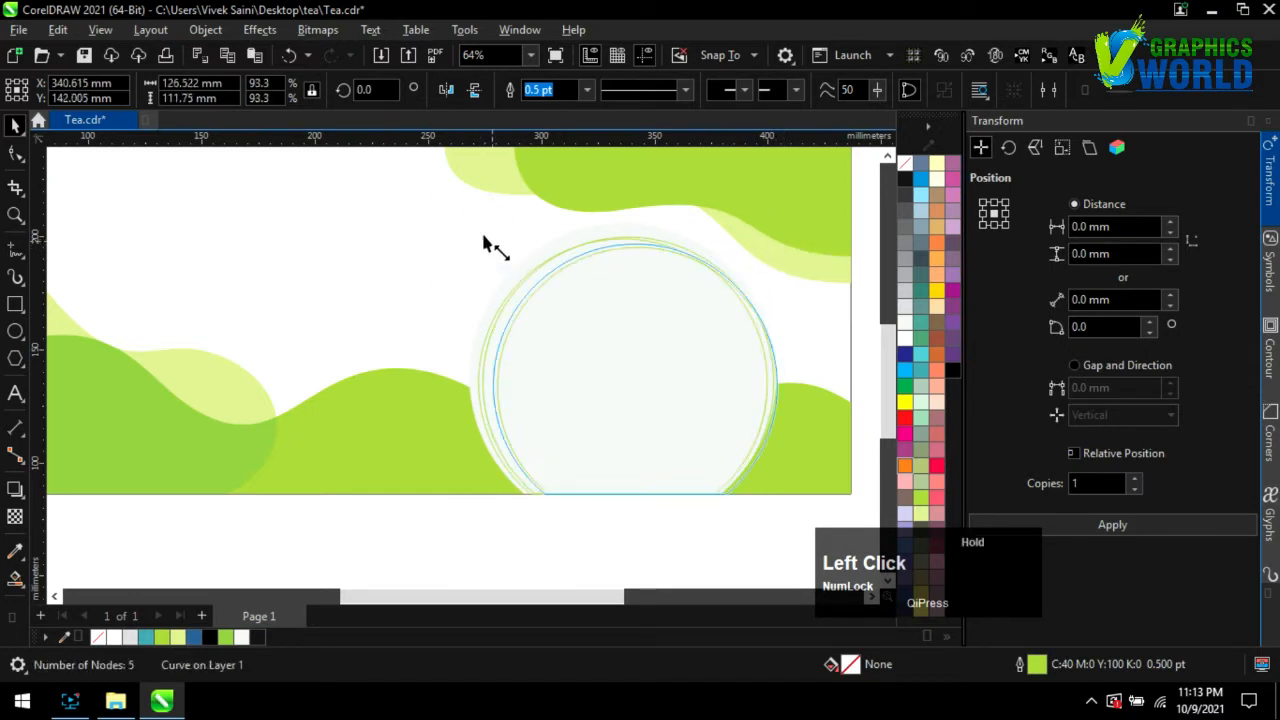
left_click_drag(633, 235, 632, 223)
scroll(637, 240, "up", 2)
scroll(560, 277, "down", 5)
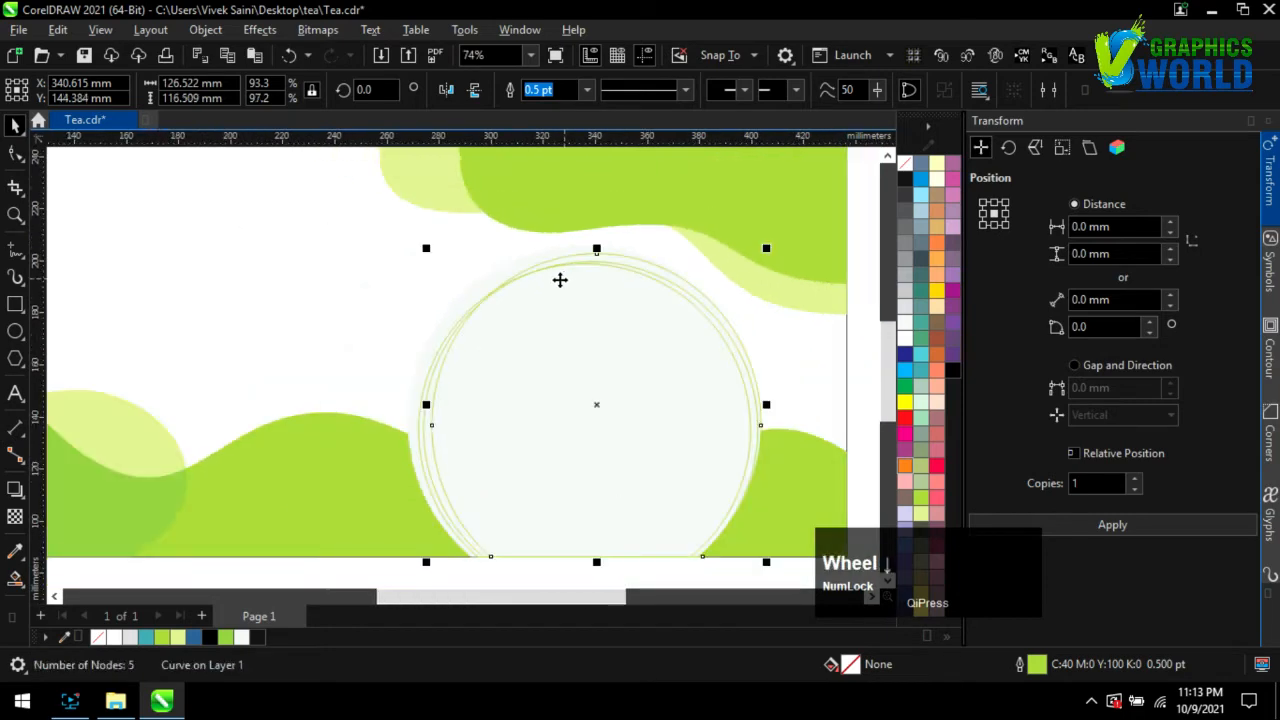
- Select the three lime rings together and nudge them left four times over the clipped circle
left_click_drag(765, 548, 466, 264)
key("Left")
key("Left")
key("Left")
key("Left")
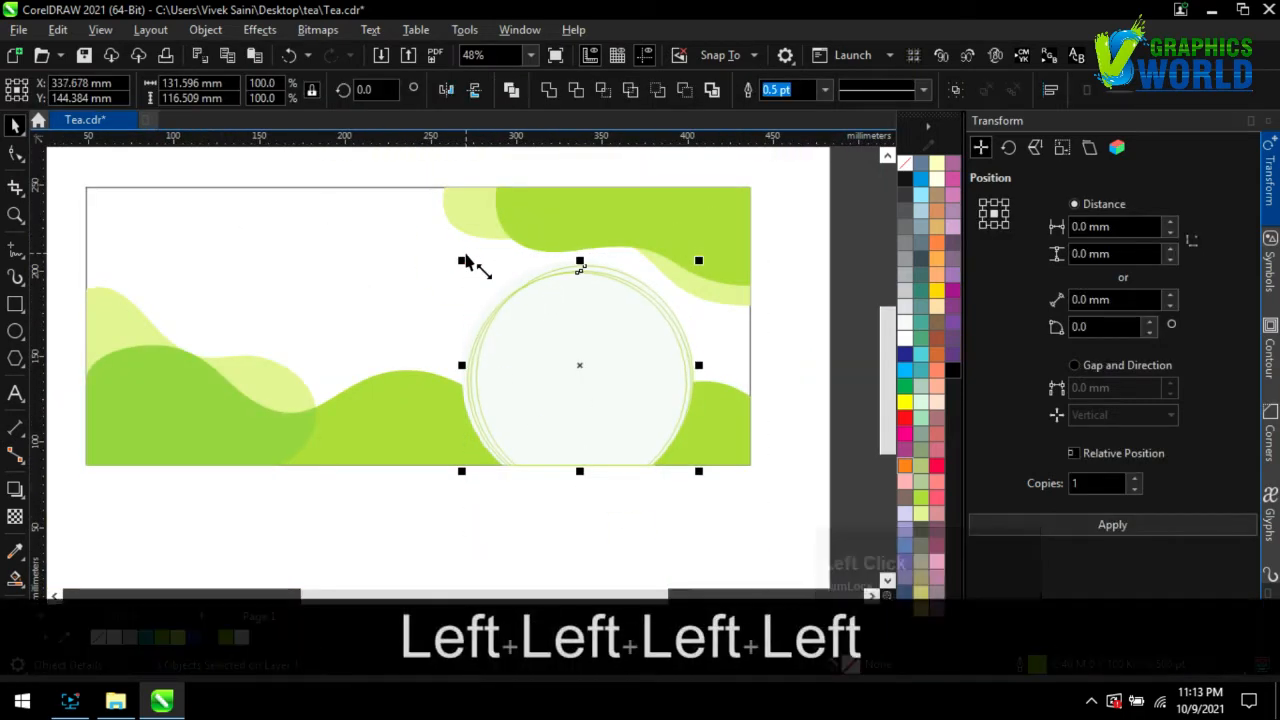
left_click(651, 524)
- Place the 393584-sepik tea photo from the tea folder into the drawing and enlarge it to about 200 × 133 mm
left_click(115, 700)
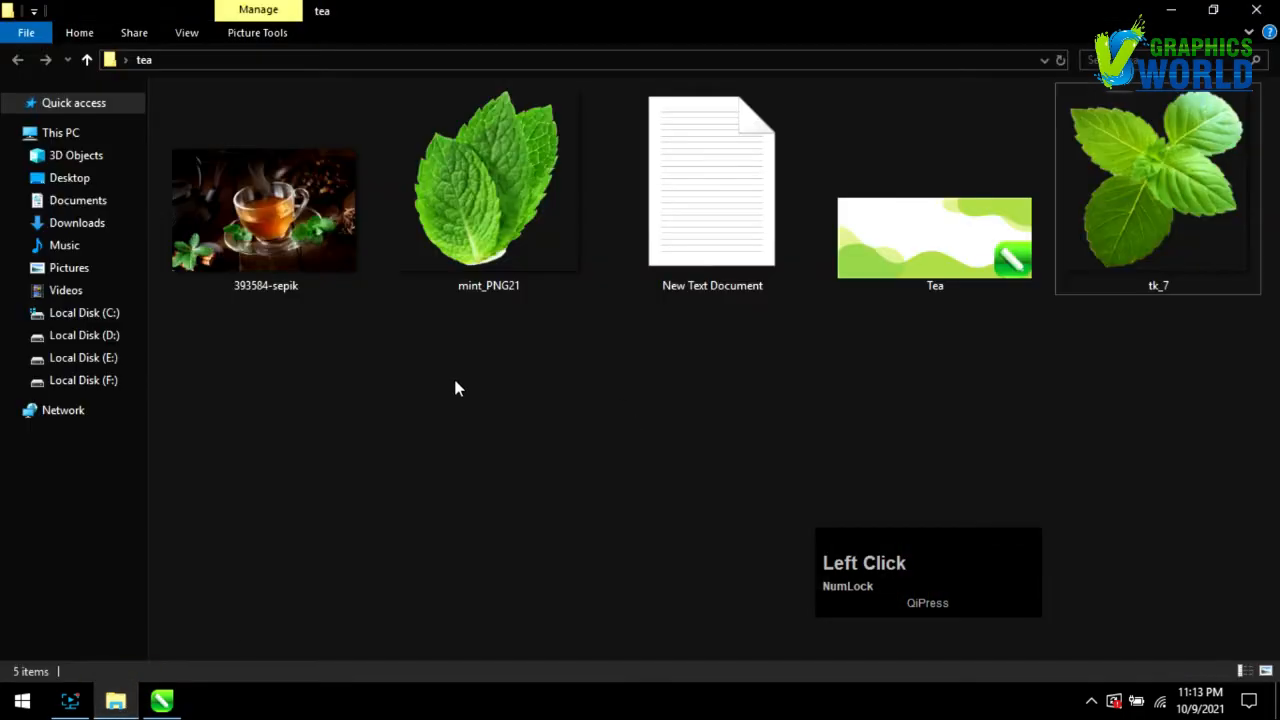
left_click_drag(265, 215, 517, 534)
scroll(276, 385, "down", 1)
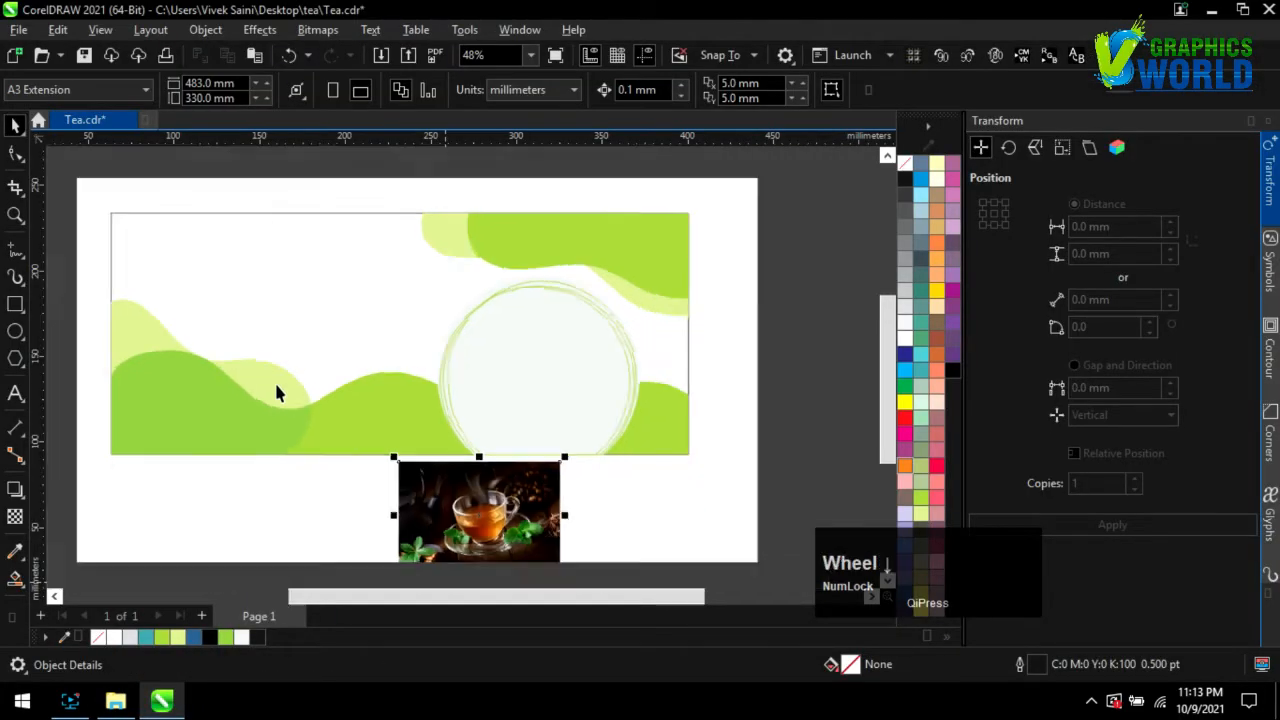
left_click_drag(413, 504, 671, 374)
left_click_drag(752, 403, 845, 461)
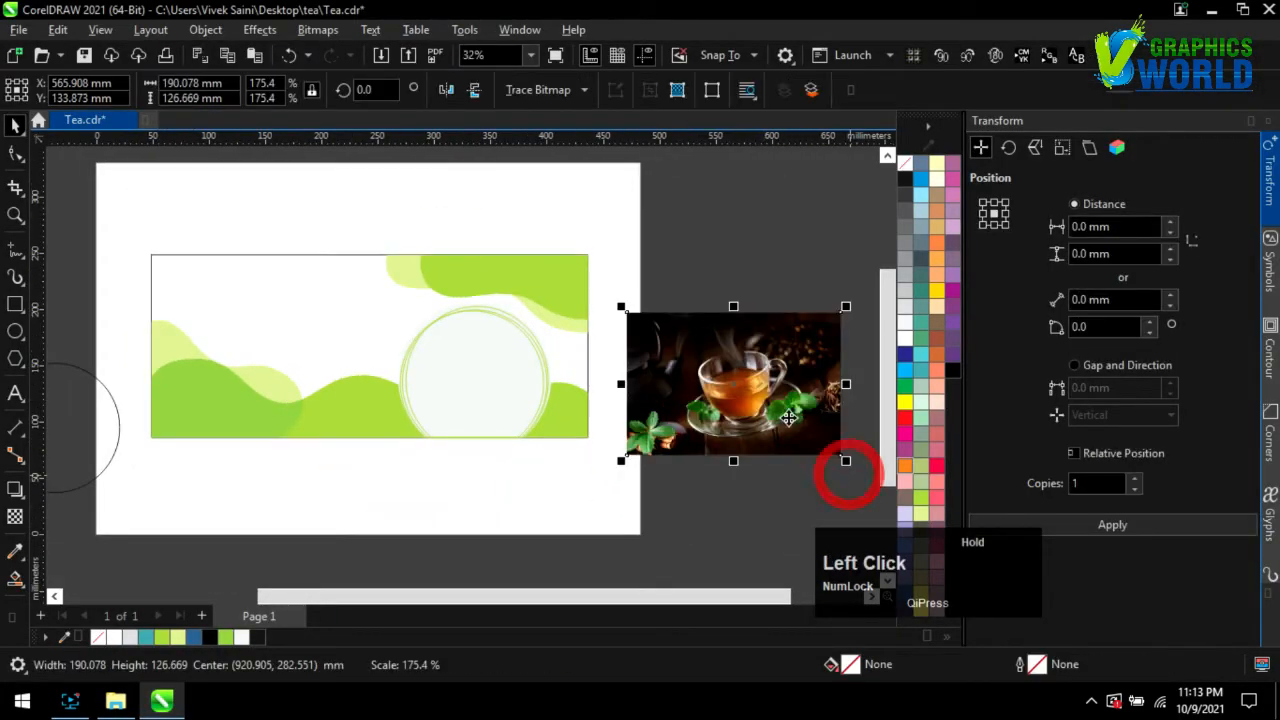
left_click_drag(792, 416, 531, 404)
left_click_drag(600, 451, 598, 462)
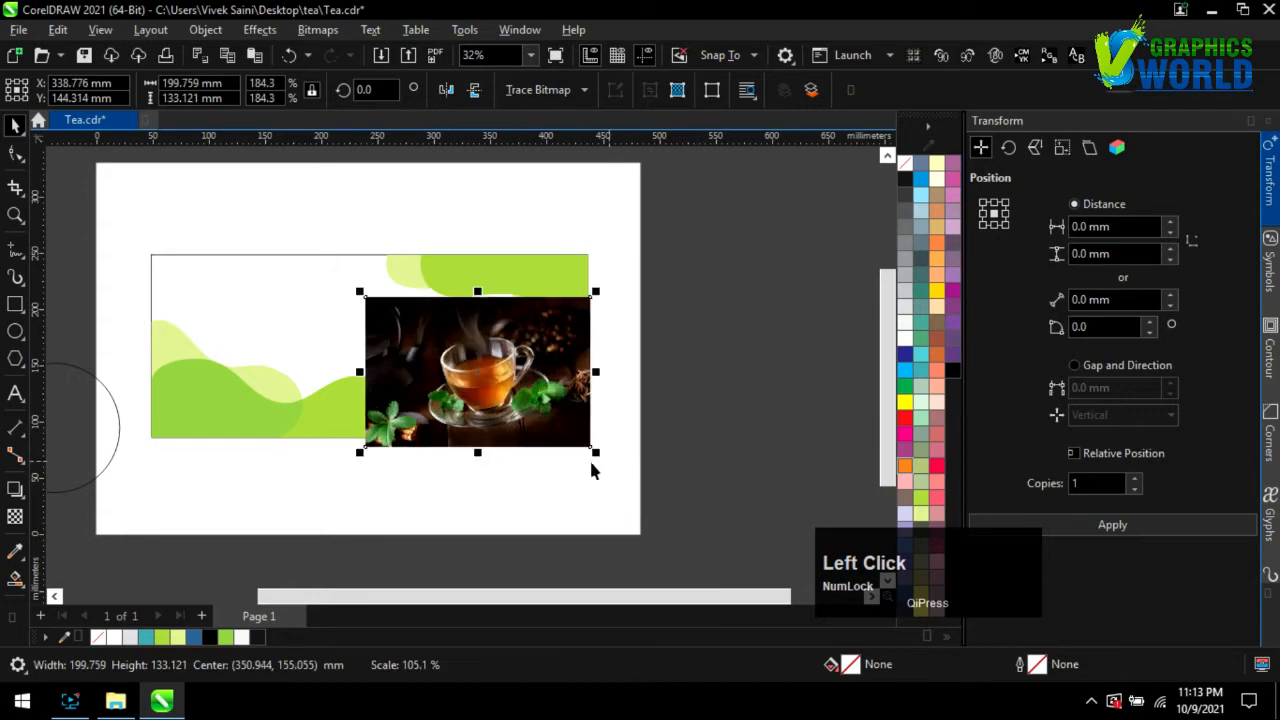
- Move the tea photo off the banner and PowerClip it inside the clipped circle
scroll(474, 351, "up", 1)
left_click_drag(474, 351, 745, 345)
right_click(718, 338)
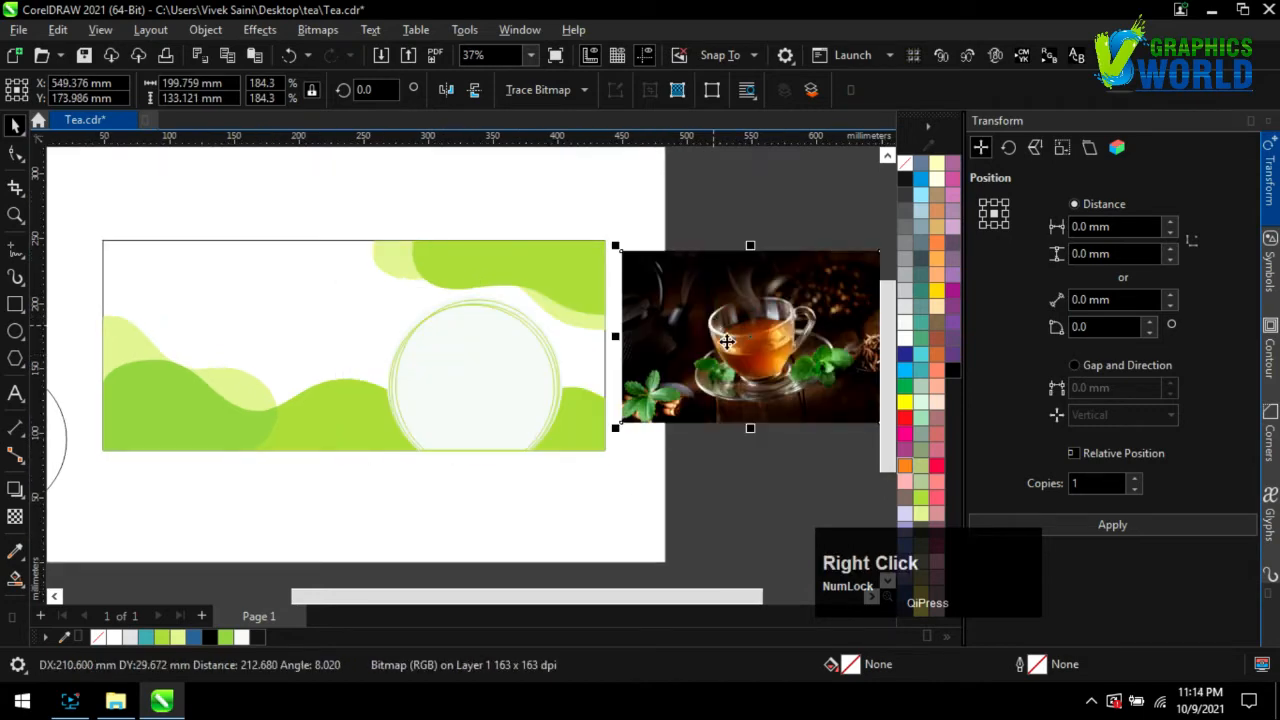
left_click(760, 396)
left_click(411, 317)
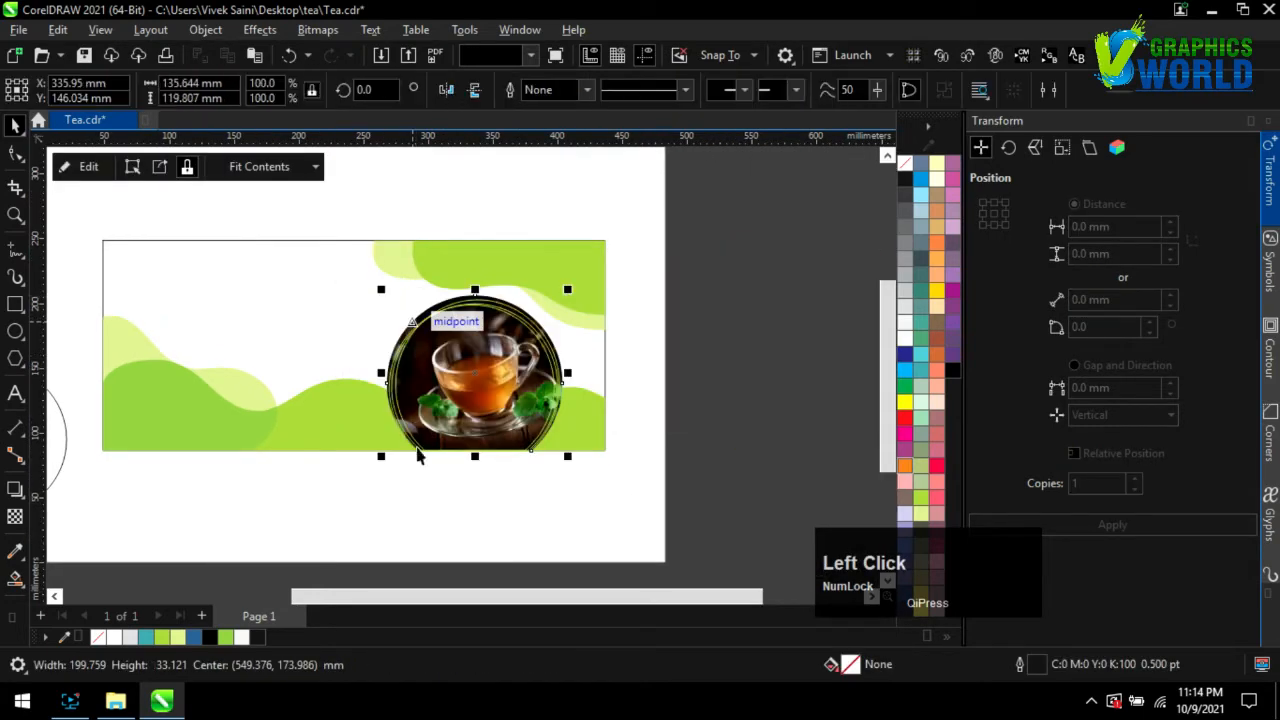
- Edit the circle's PowerClip contents, scaling the tea photo to about 196 × 130 mm and shifting it slightly left
scroll(440, 380, "up", 3)
scroll(443, 380, "up", 3)
left_click(457, 251)
right_click(457, 251)
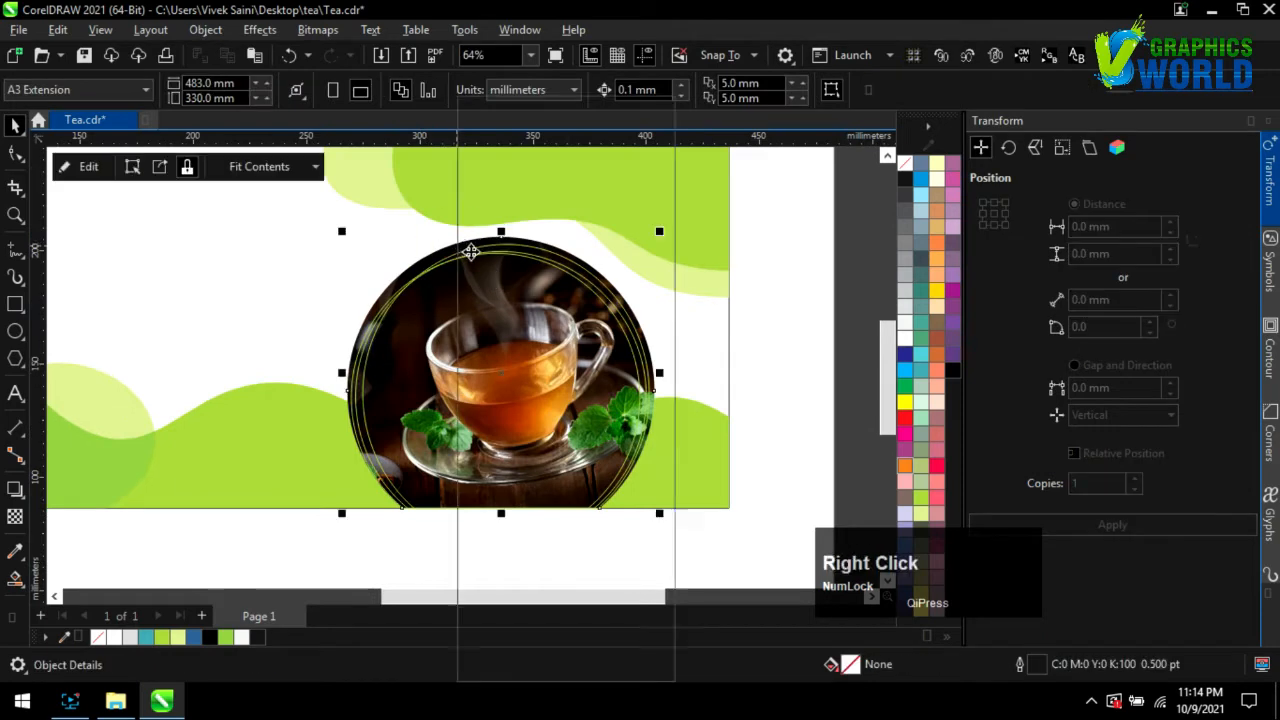
left_click(528, 129)
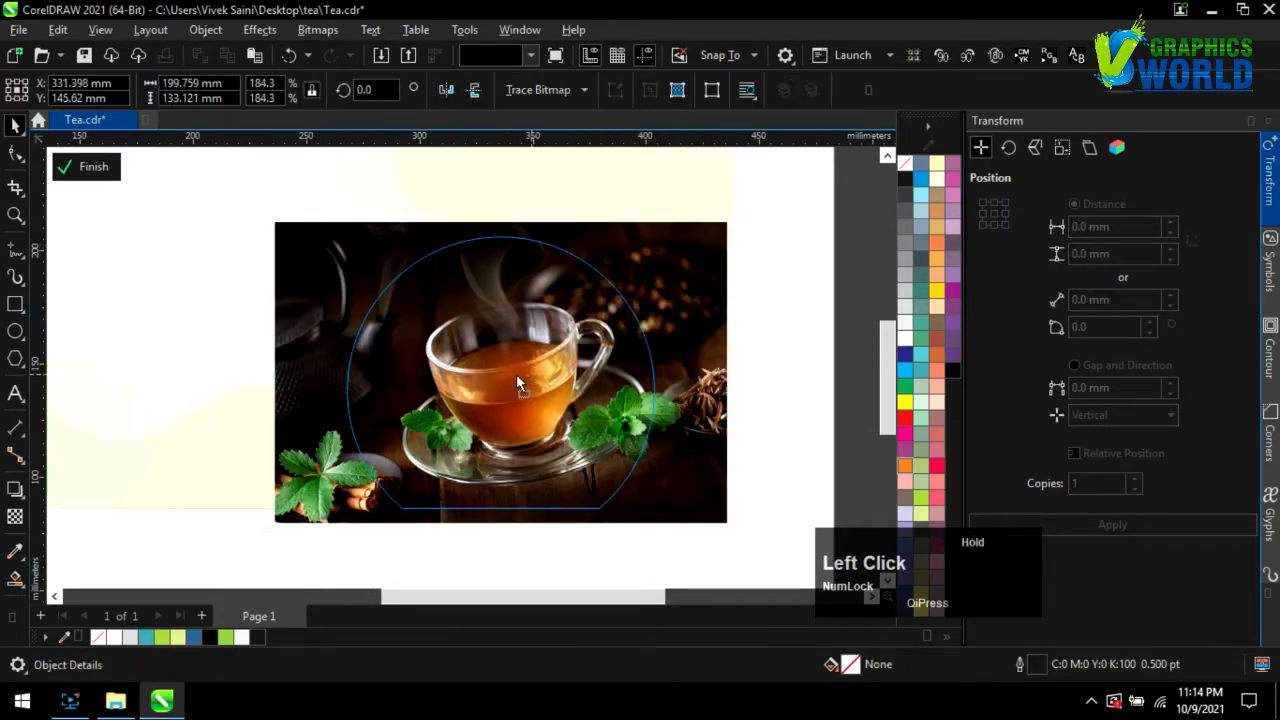
mouse_move(718, 221)
left_mouse_down()
mouse_move(729, 234)
mouse_move(713, 221)
left_mouse_up()
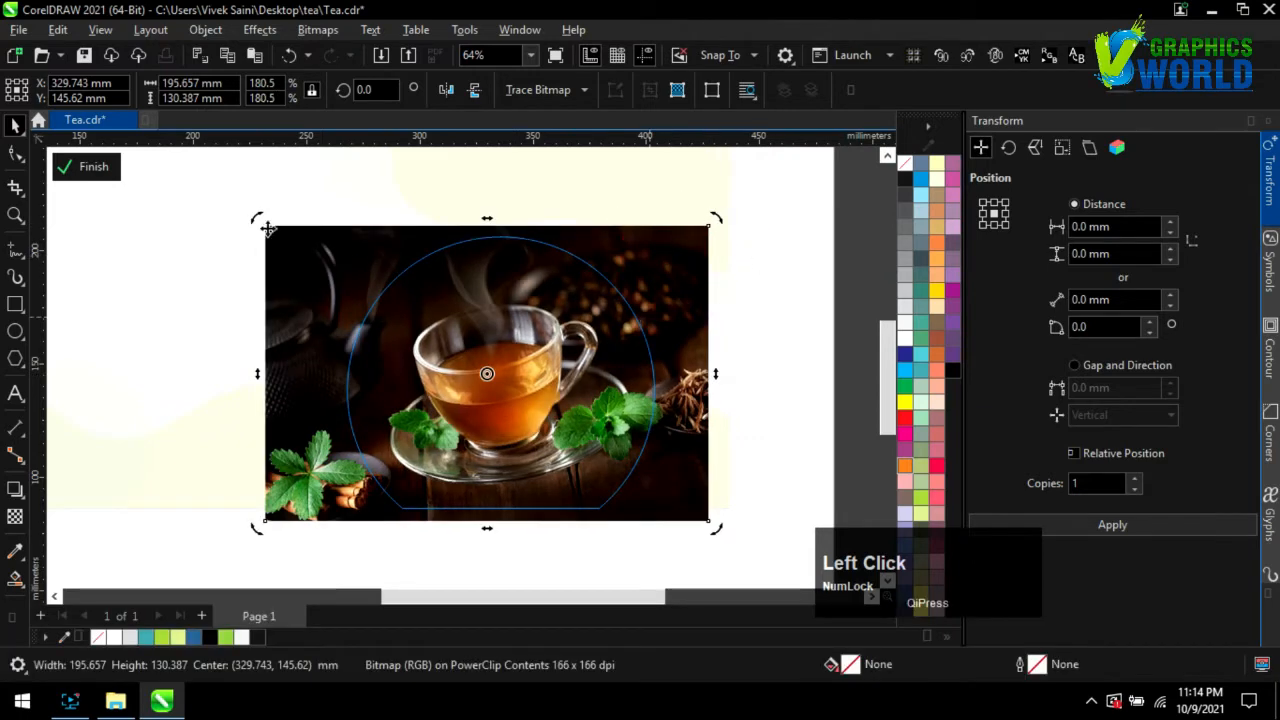
left_click(88, 166)
- Save the banner document with the tea photo in place
scroll(700, 505, "down", 1)
scroll(700, 505, "down", 1)
left_click(762, 445)
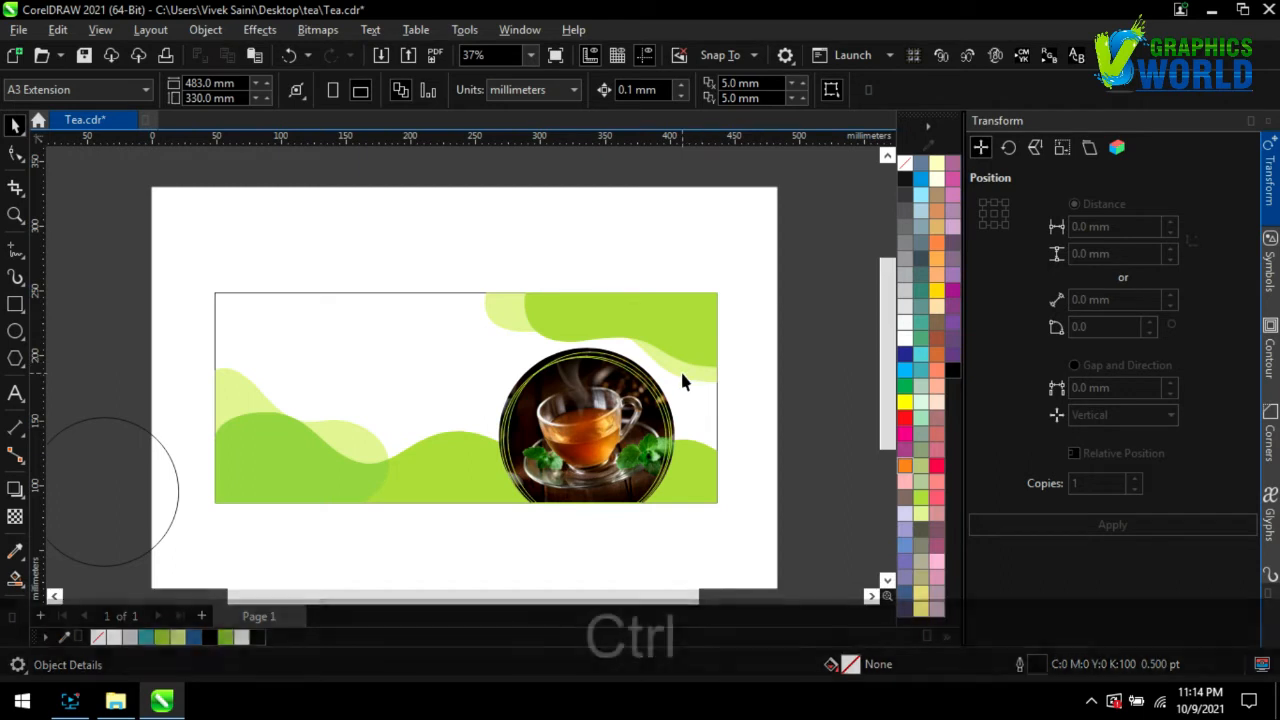
key("ctrl+s")
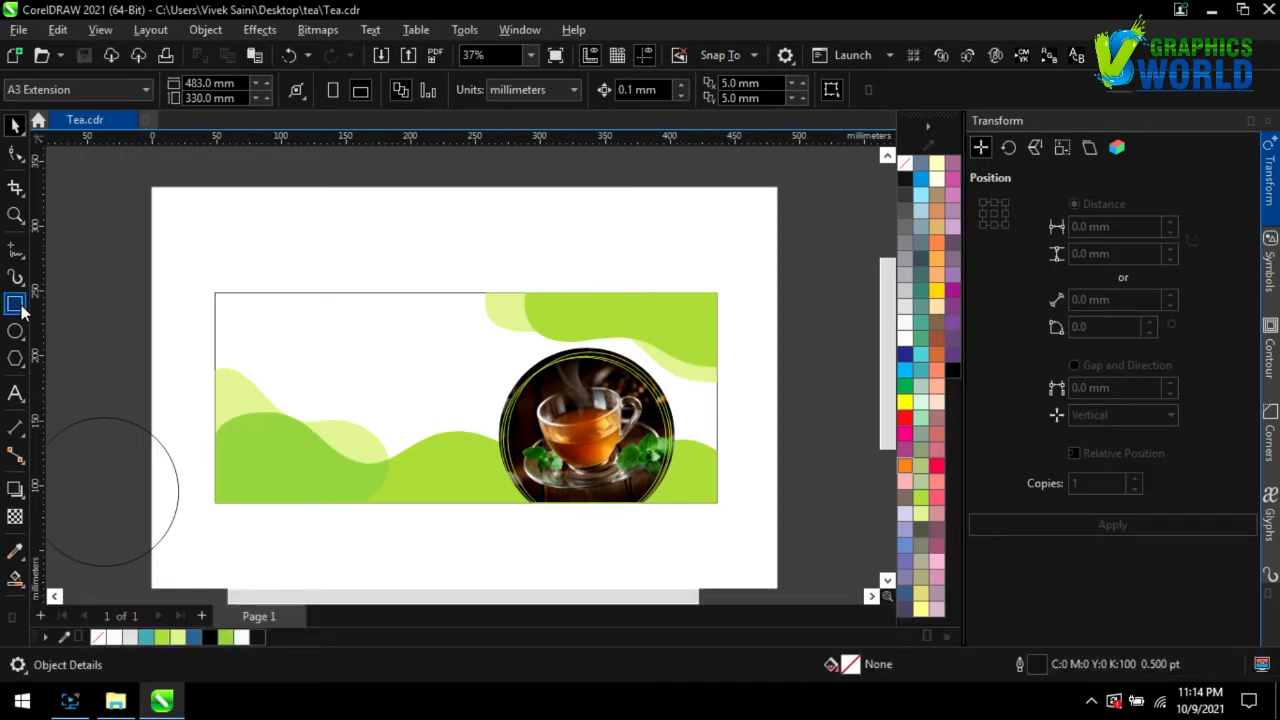
- Draw a thin bar about 103 × 4 mm above the banner, filled pale green with no outline
left_click(15, 305)
left_click_drag(174, 232, 318, 241)
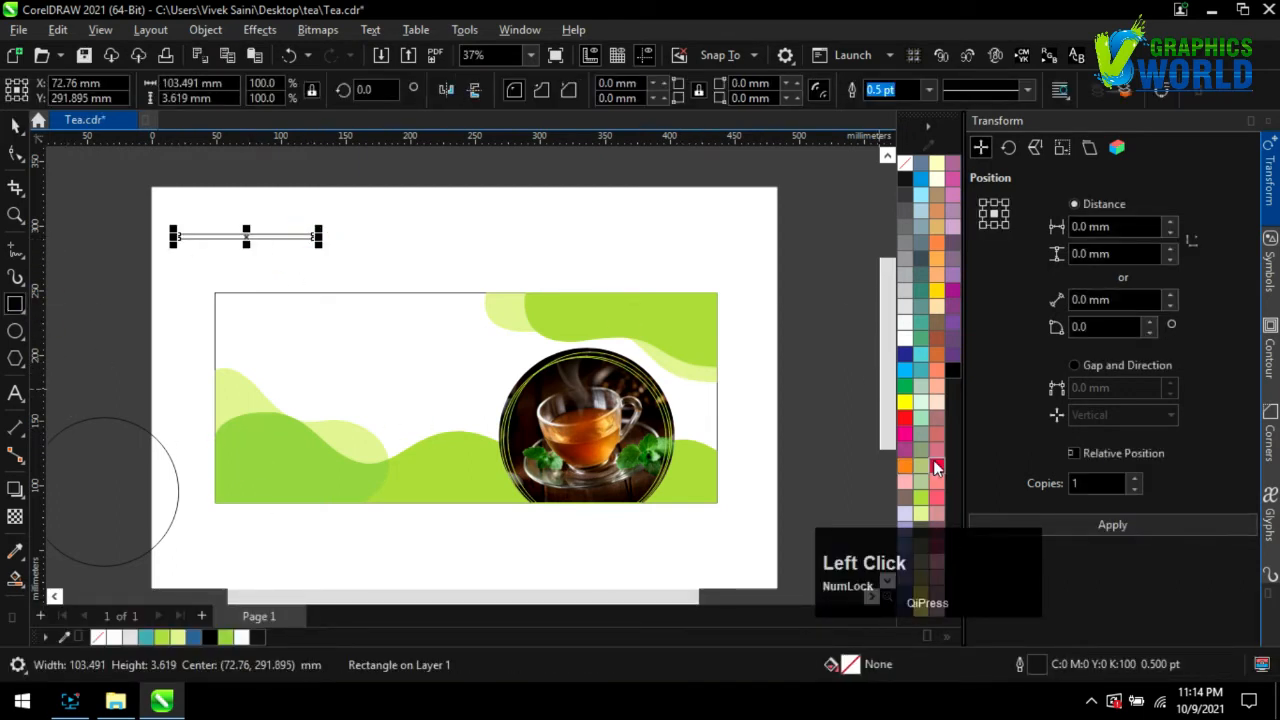
left_click(920, 512)
right_click(904, 164)
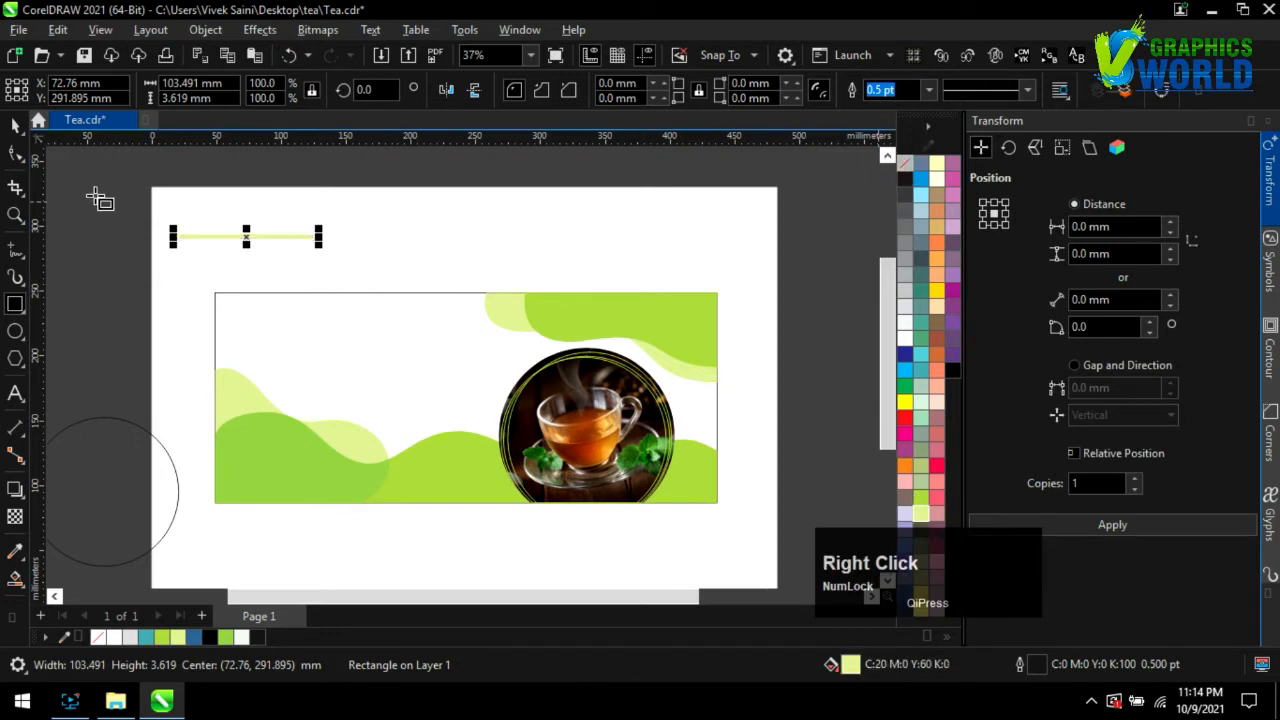
- Rotate the thin pale green bar to about 37° and move it across the frame's upper-left corner
left_click(15, 124)
left_click_drag(333, 268, 334, 208)
scroll(251, 248, "up", 2)
left_click_drag(251, 248, 226, 346)
- Duplicate the diagonal bar into four evenly spaced parallel stripes and group them
mouse_move(272, 308)
left_mouse_down()
mouse_move(291, 338)
mouse_move(281, 318)
left_mouse_up()
key("ctrl+d")
key("ctrl+d")
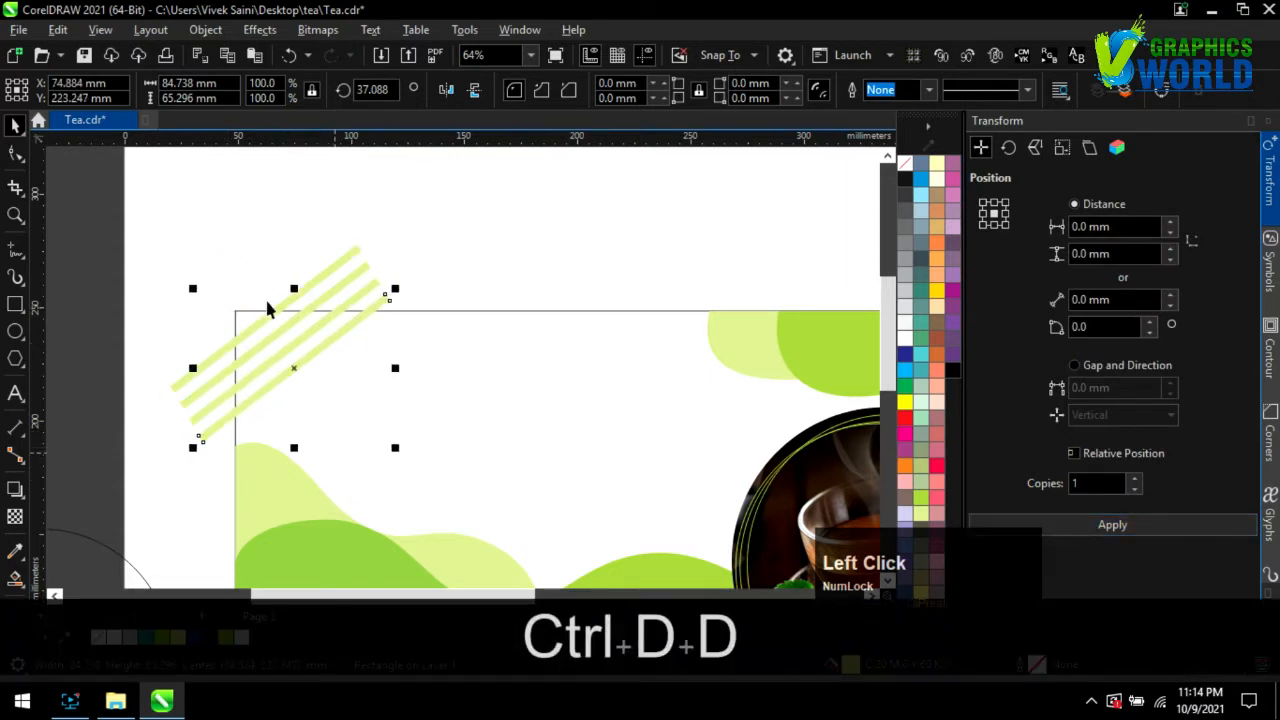
left_click_drag(73, 191, 452, 481)
key("ctrl+g")
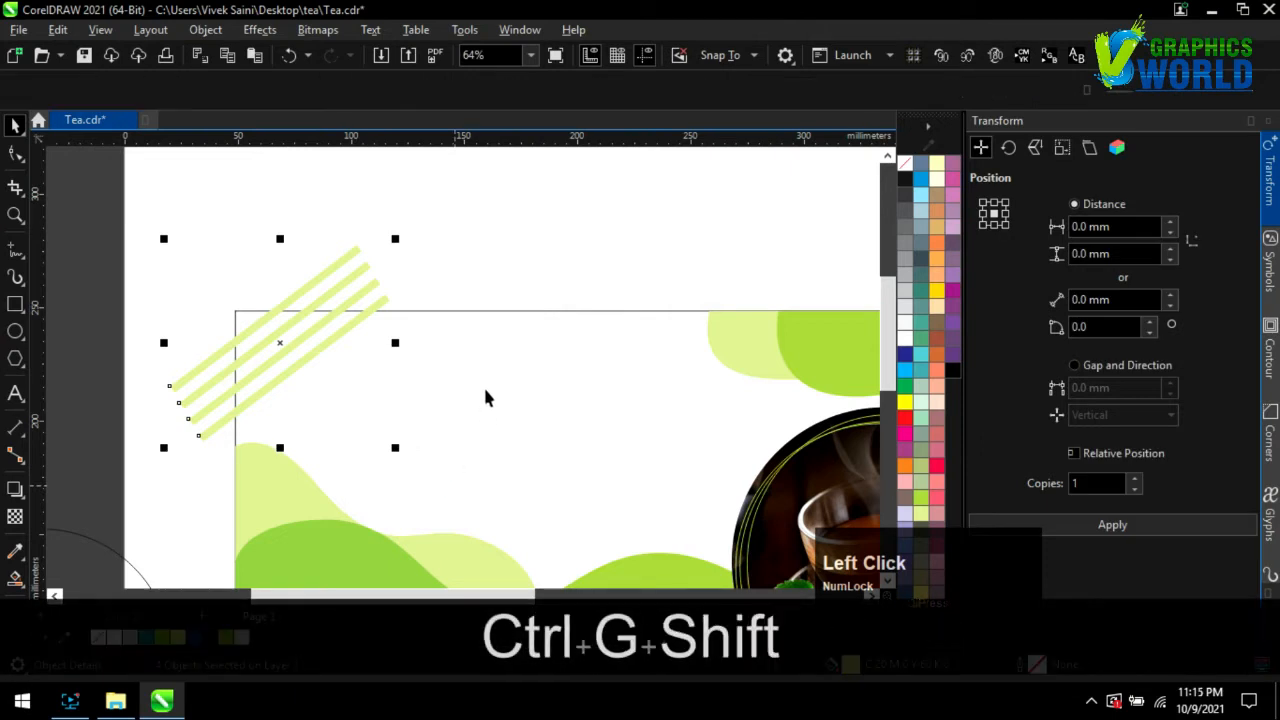
left_click(417, 206)
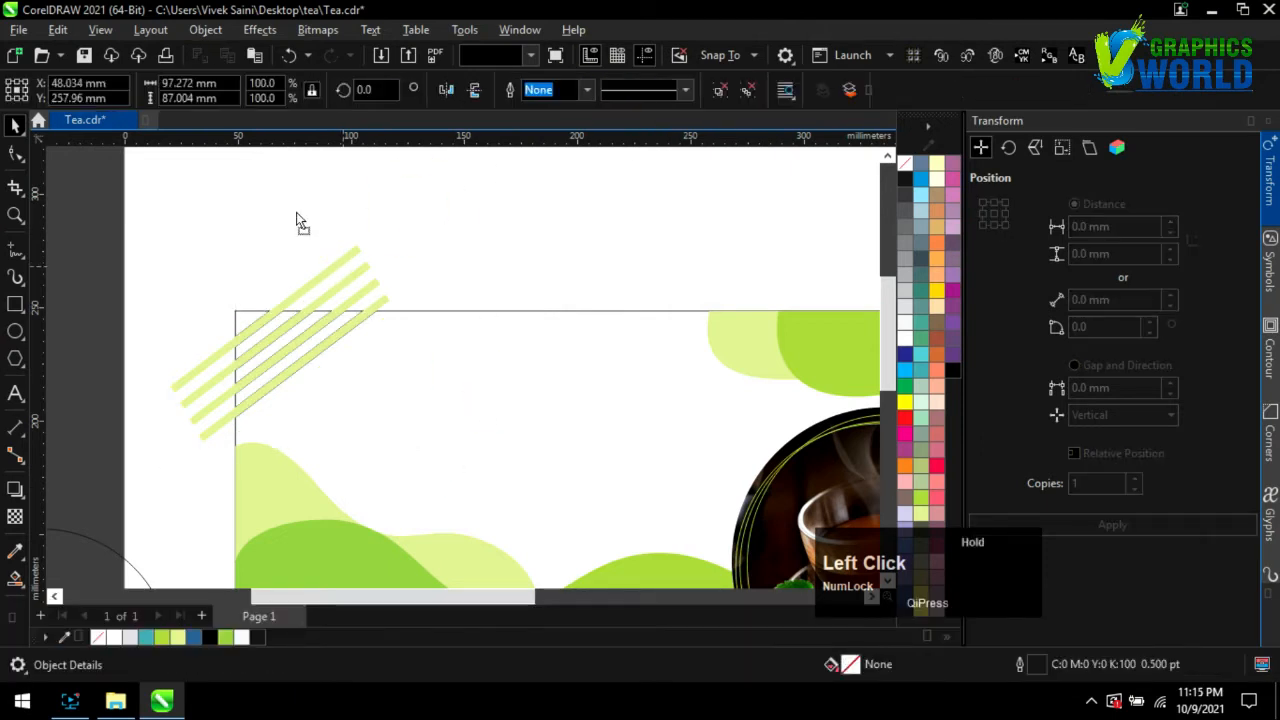
- Move the original stripes off the banner's upper-left corner and give the clipped stripes a pale green fill with no outline
left_click_drag(343, 267, 297, 213)
left_click(301, 362)
left_click(228, 637)
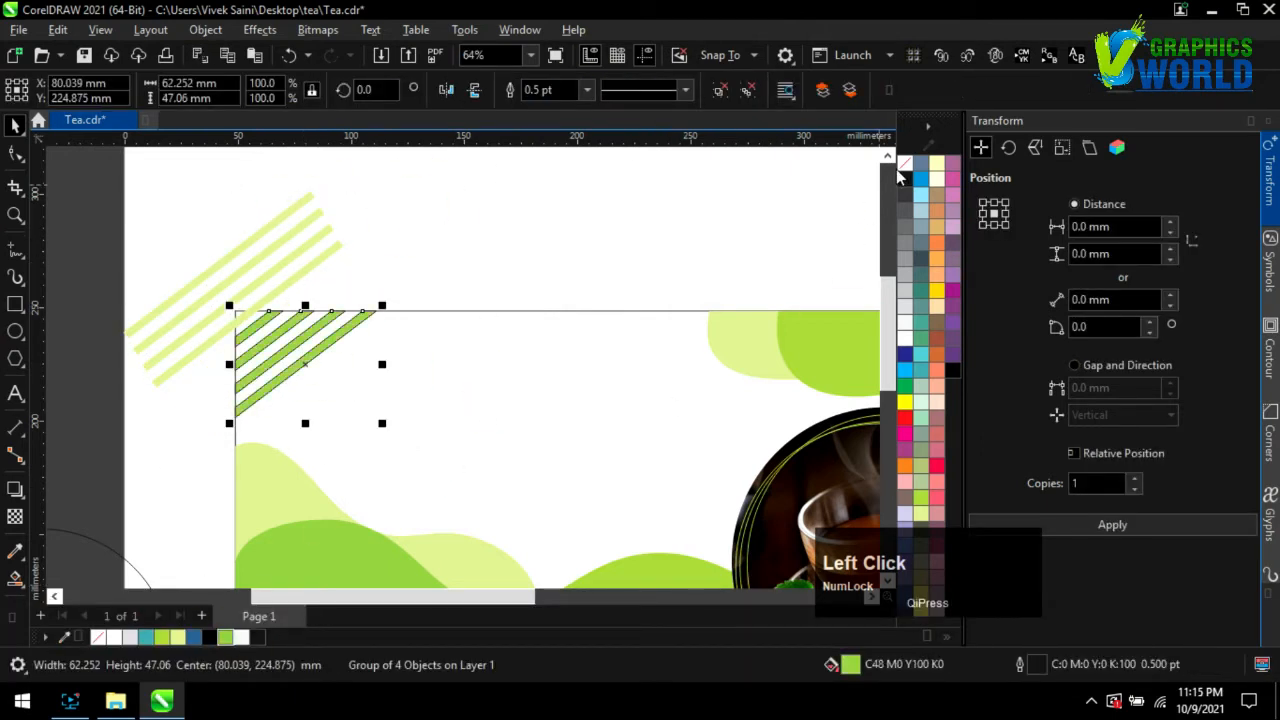
right_click(904, 164)
left_click(921, 513)
left_click(379, 261)
scroll(254, 287, "down", 1)
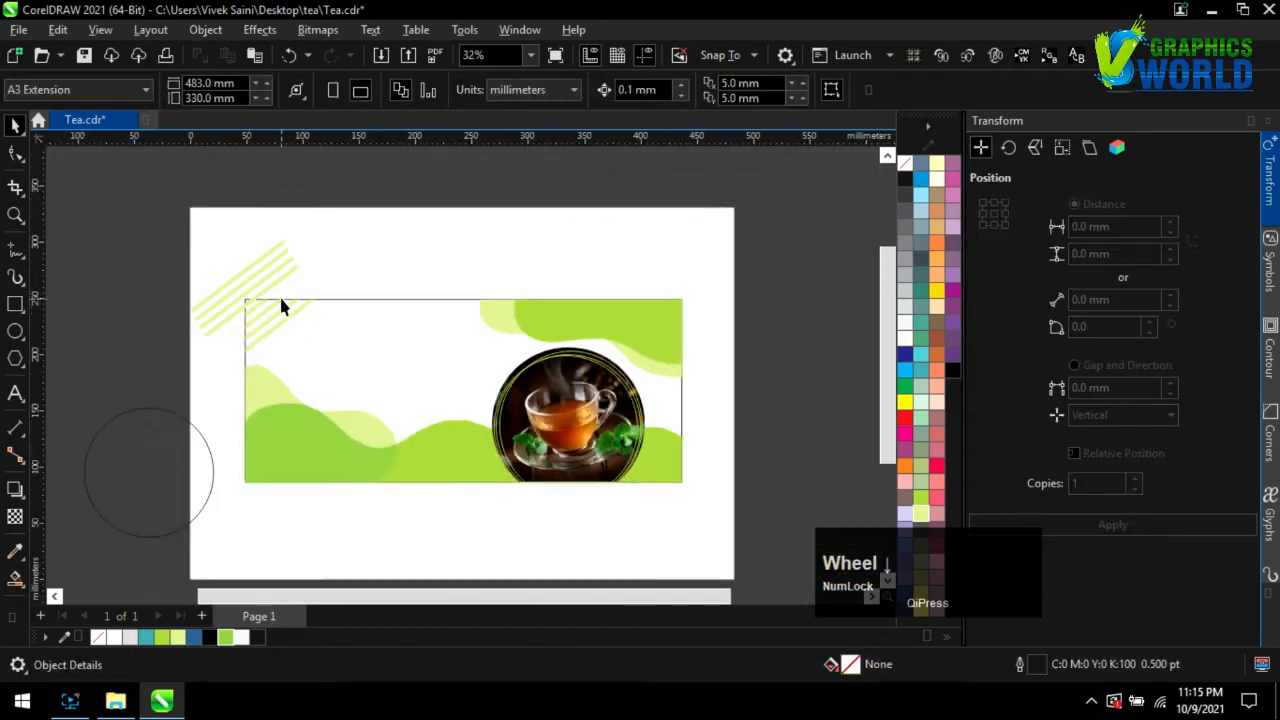
- Move the original stripes over the banner's lower-right corner, intersect them with the frame, and pull the originals clear of it
left_click_drag(259, 264, 670, 448)
scroll(705, 455, "up", 3)
left_click(634, 363, "shift")
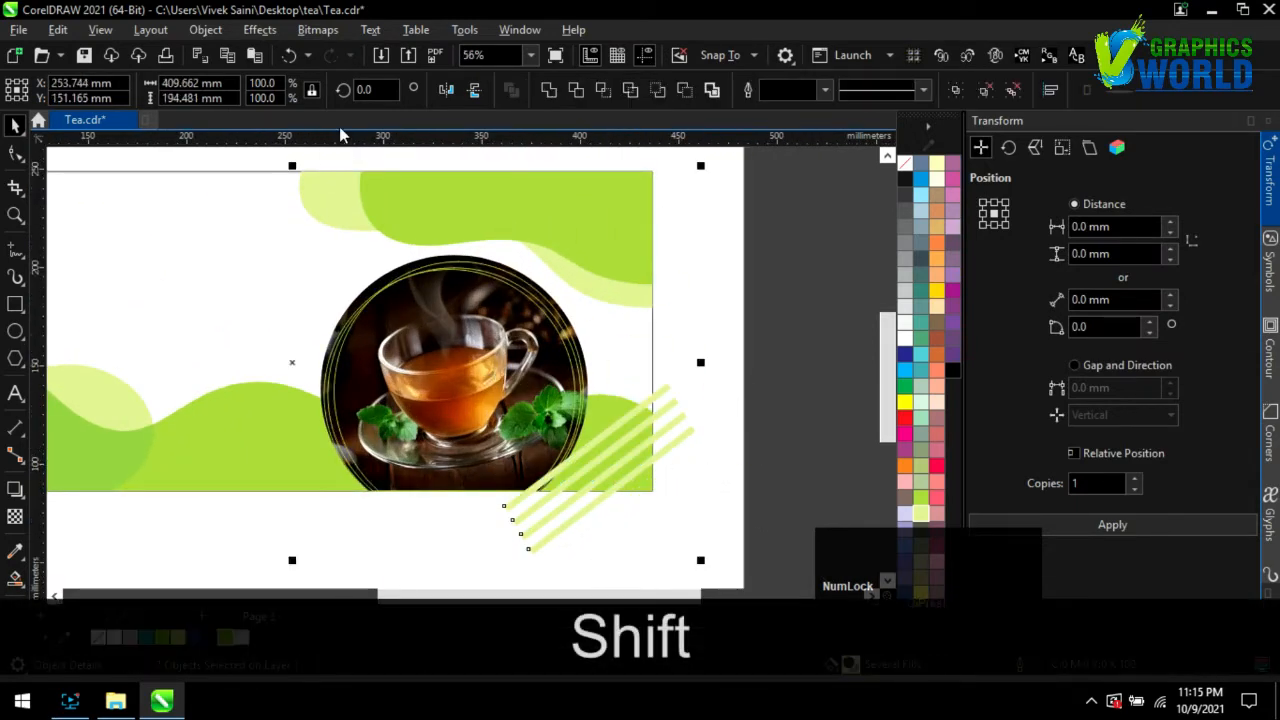
left_click(604, 91)
left_click(729, 418)
left_click_drag(686, 431, 731, 457)
left_click_drag(714, 461, 818, 321)
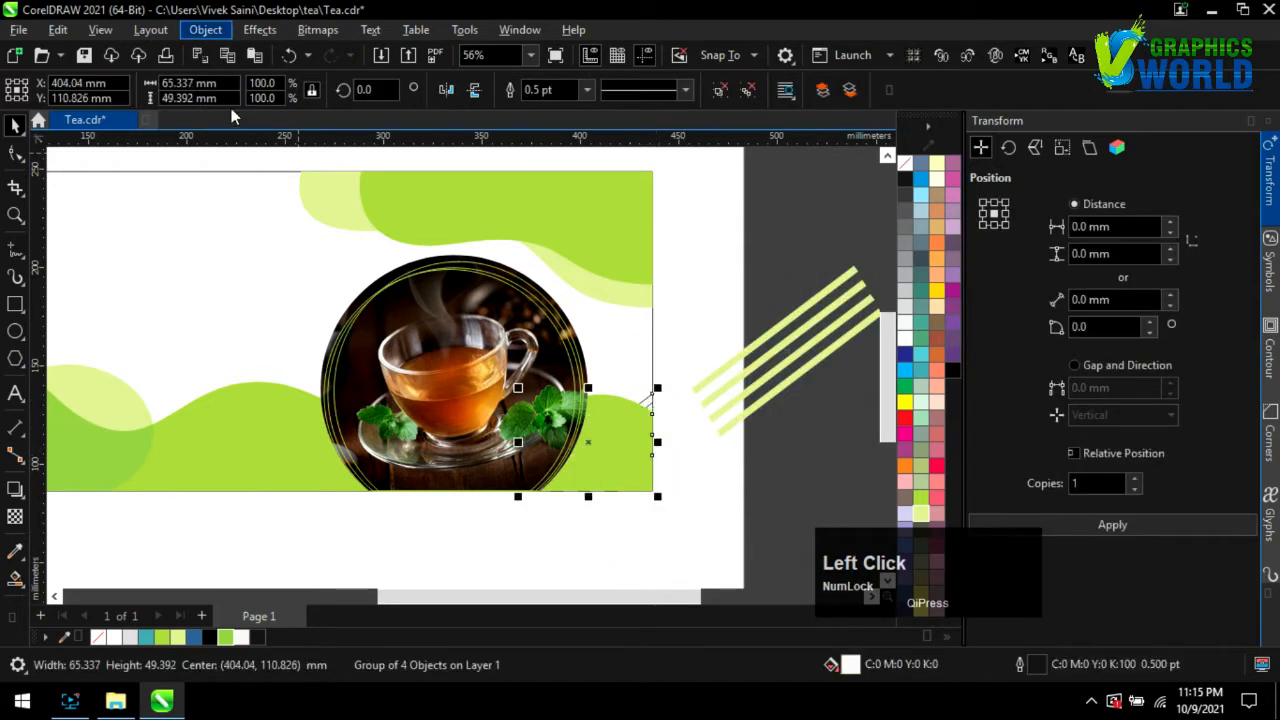
- Bring the clipped lower-right stripes to the front of the page
mouse_move(311, 282)
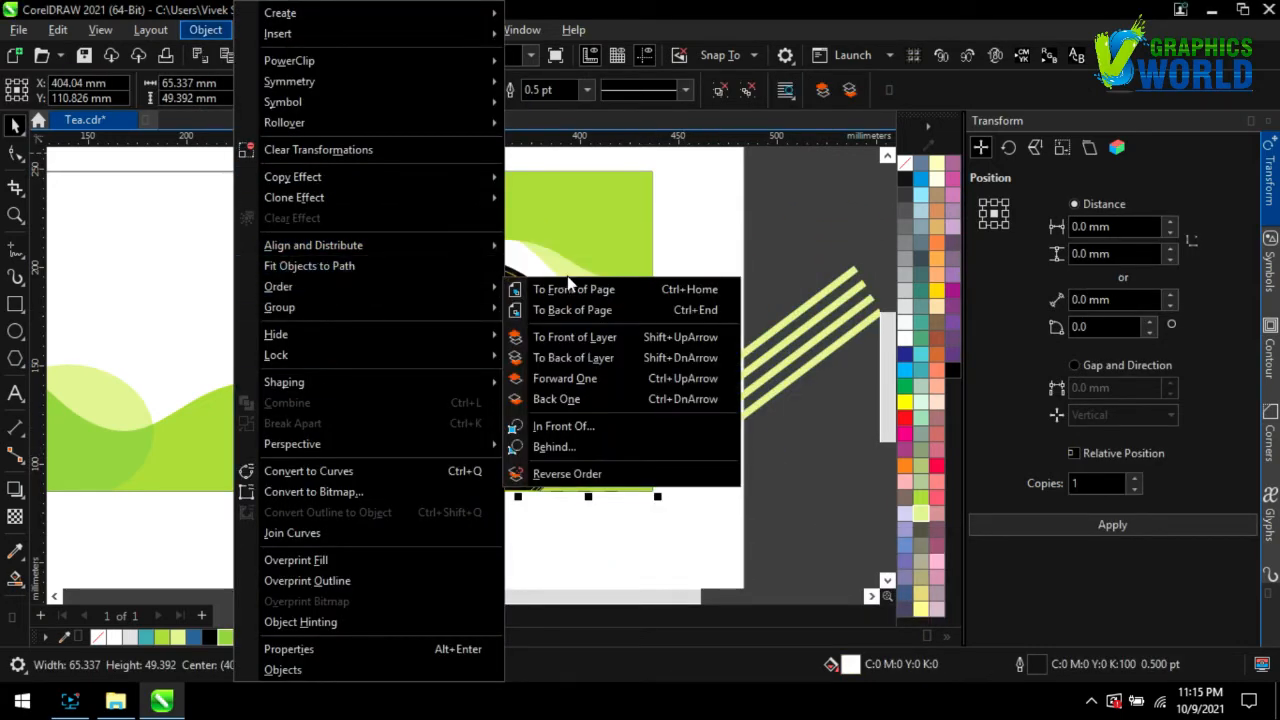
left_click(568, 287)
left_click(651, 401)
left_click(647, 401)
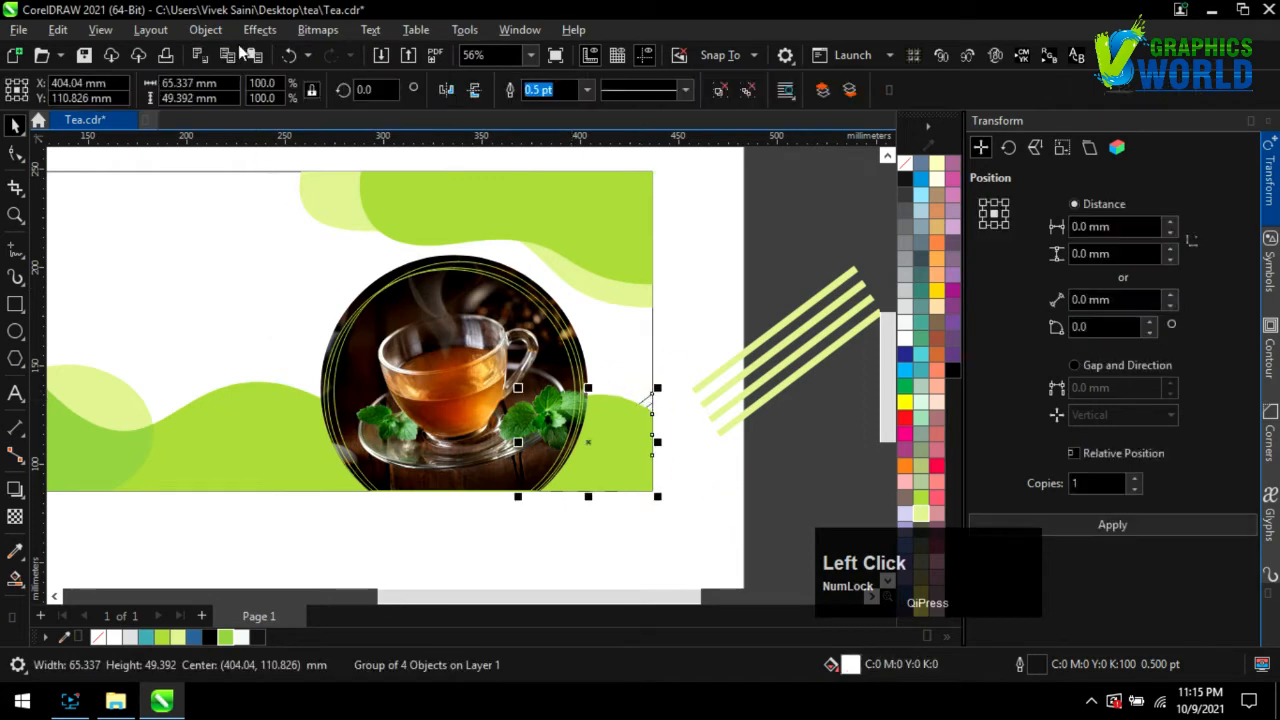
left_click(205, 29)
mouse_move(323, 286)
left_click(560, 289)
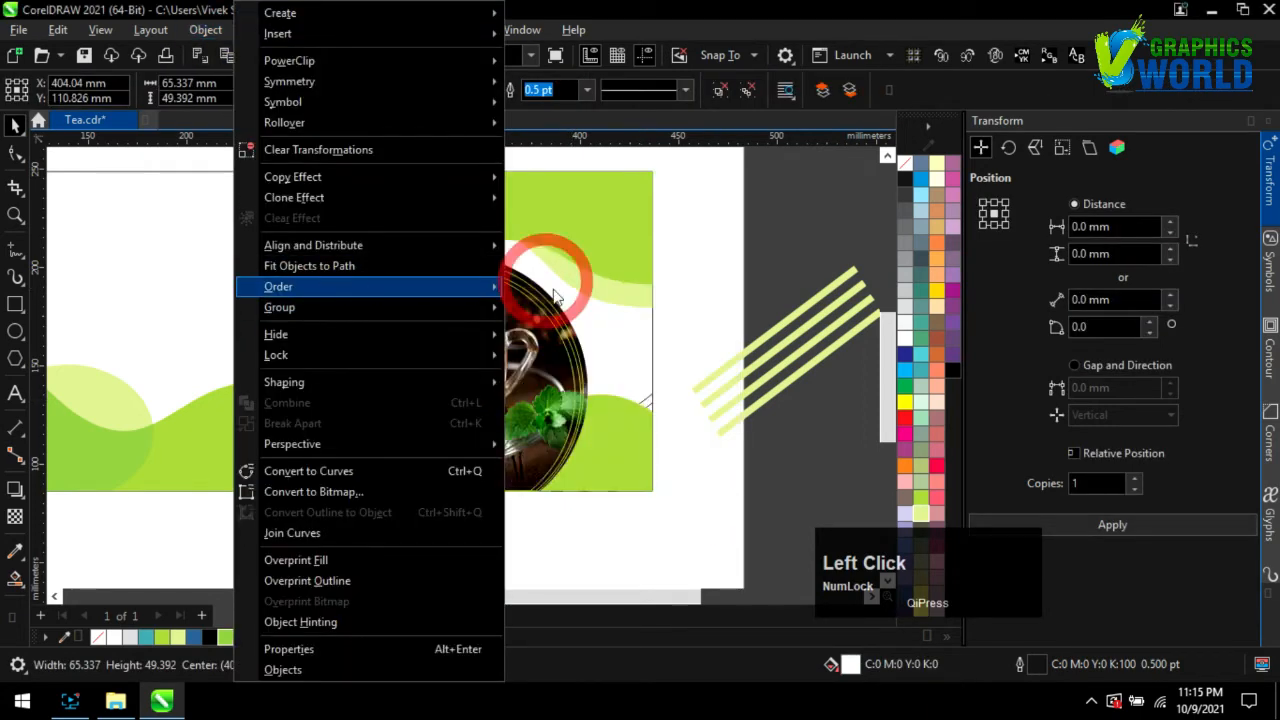
- Shrink the lower-right stripes to about 54 × 41 mm with pale green fill and no outline, and save the document
left_click(926, 514)
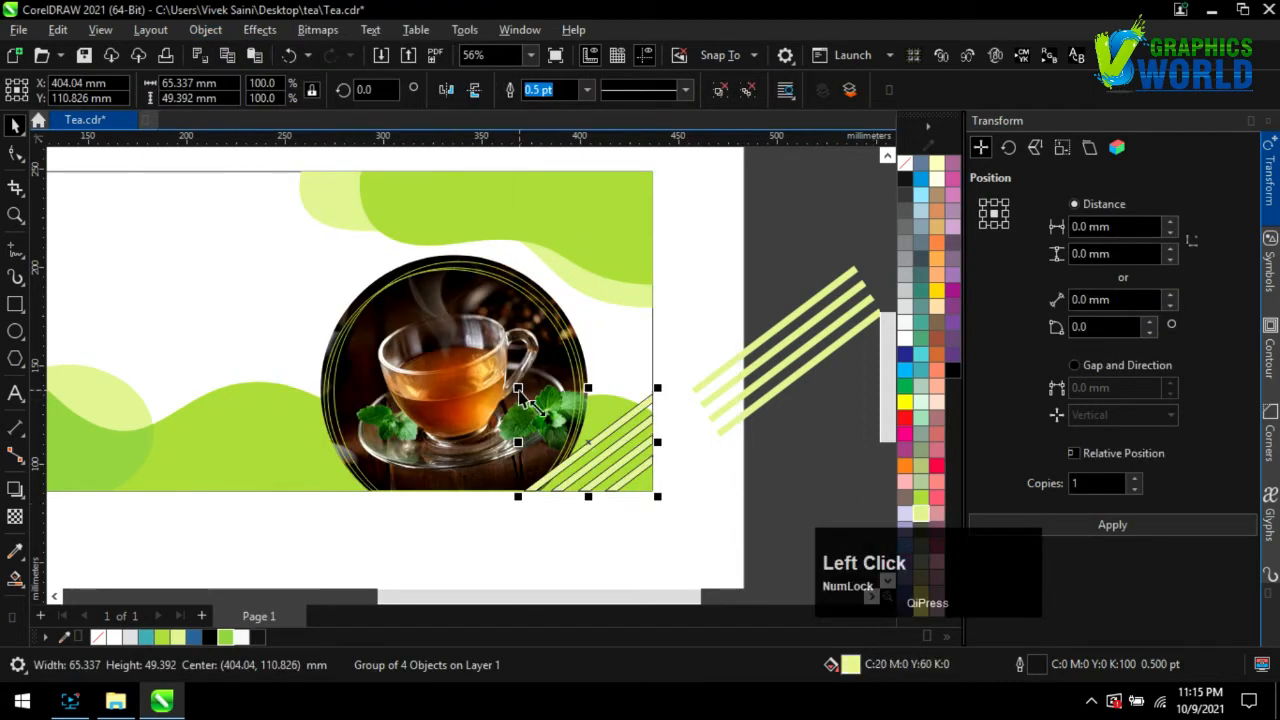
left_click_drag(519, 390, 541, 406)
right_click(902, 163)
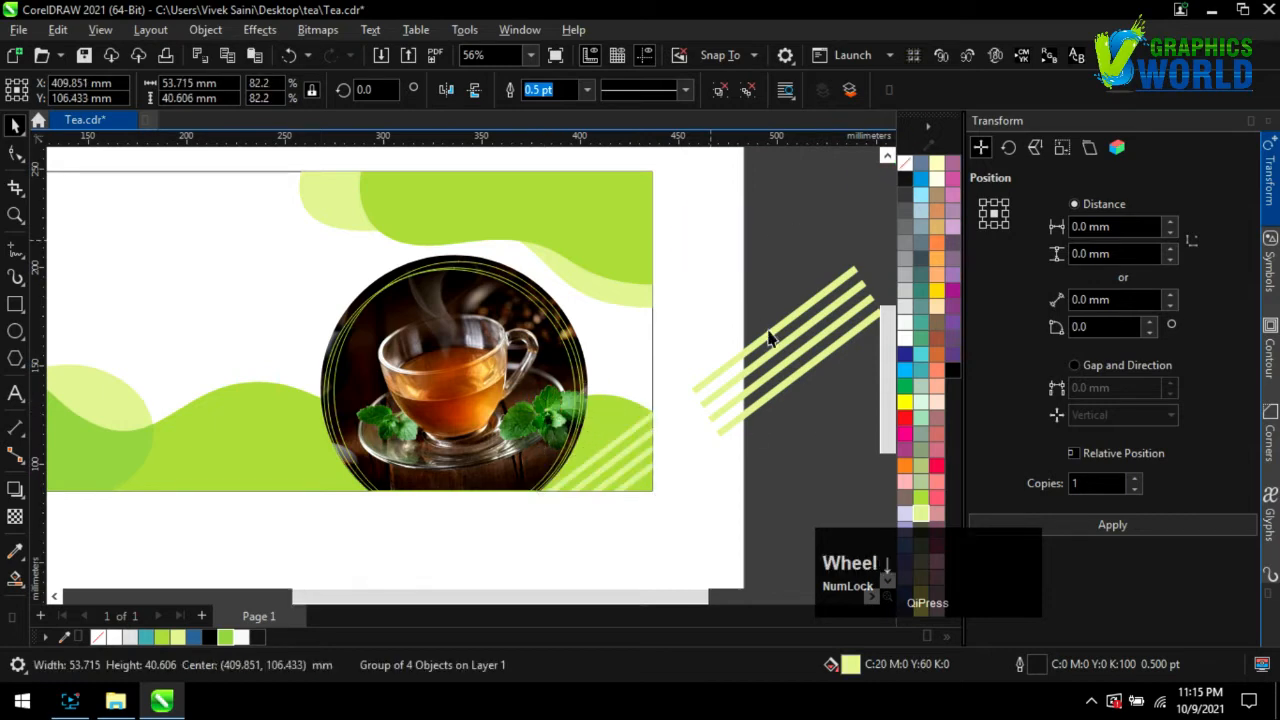
scroll(770, 338, "down", 2)
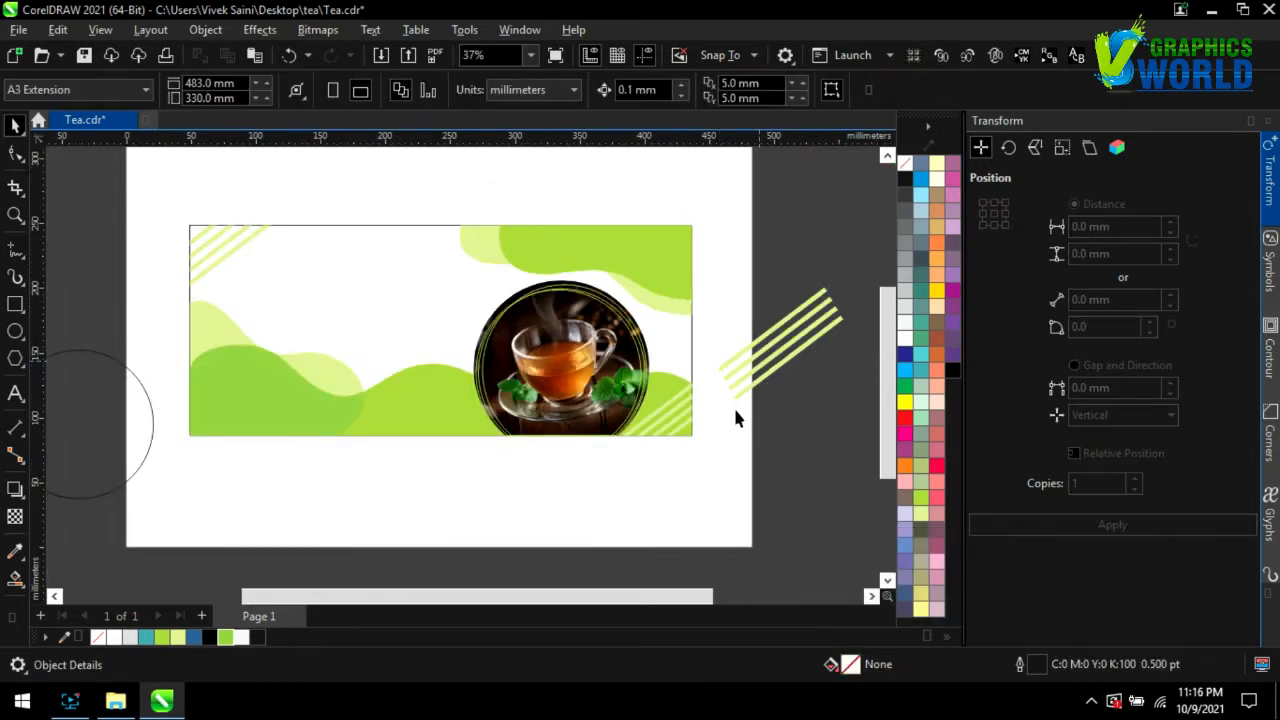
key("ctrl+s")
left_click(429, 488)
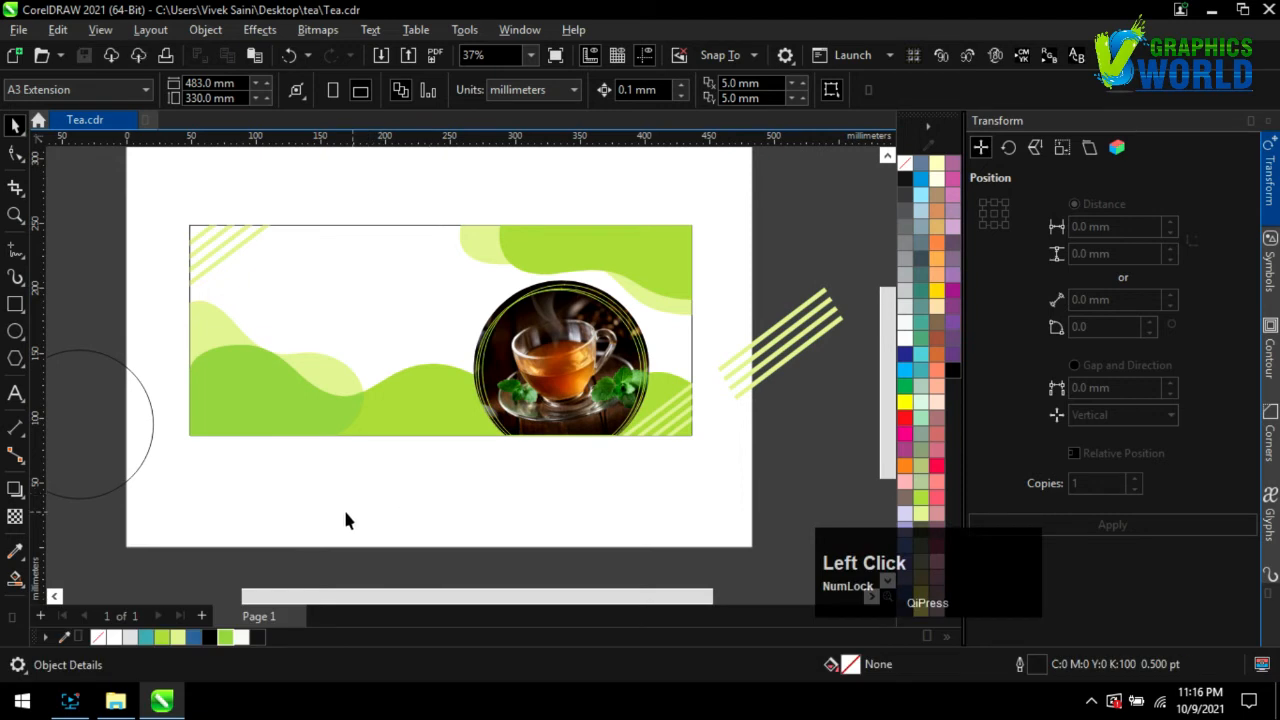
- Scale the spare circle to about 40 mm on the wave beside the tea photo, with a 10 pt medium green outline
left_click_drag(466, 560, 341, 428)
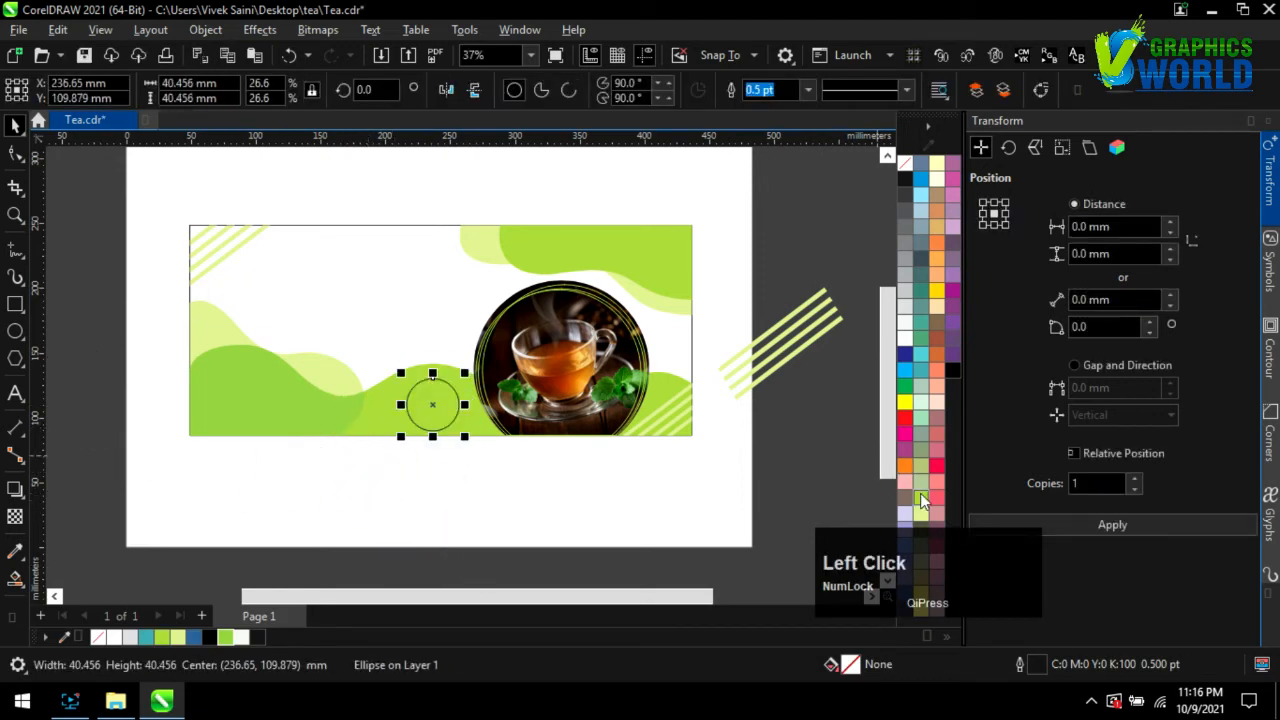
right_click(226, 637)
scroll(597, 330, "up", 3)
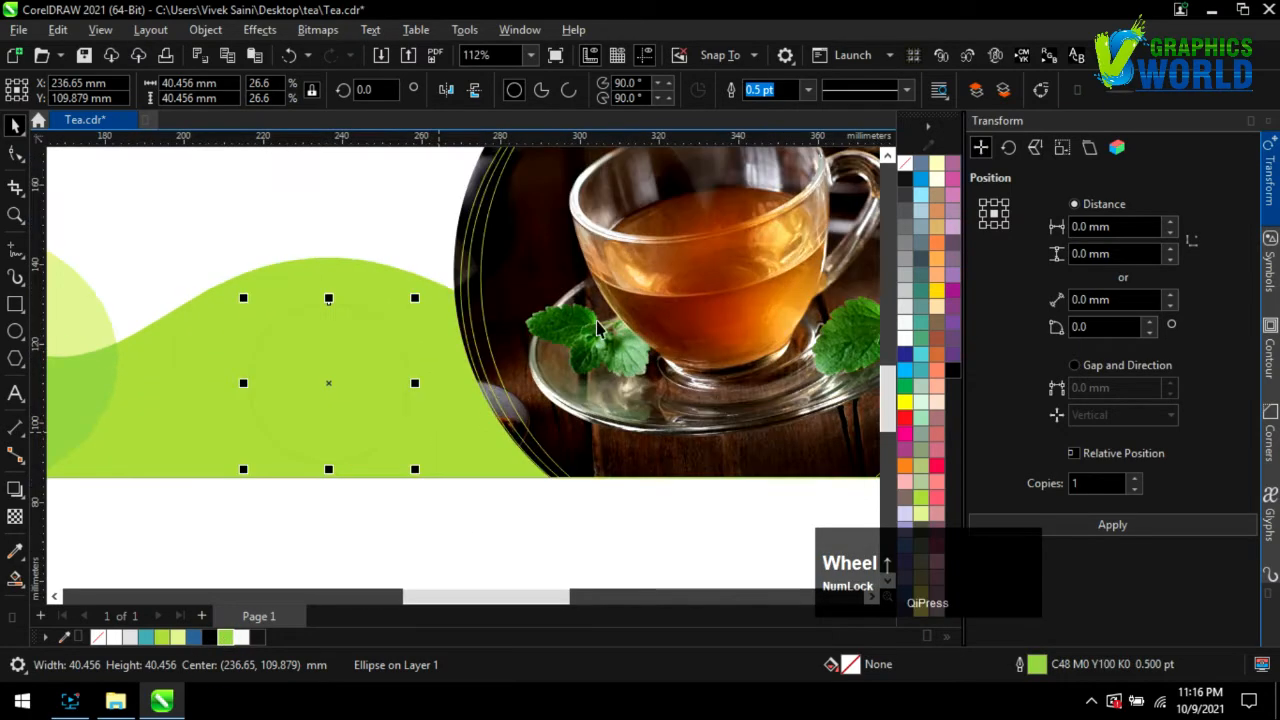
left_click(810, 90)
left_click(768, 253)
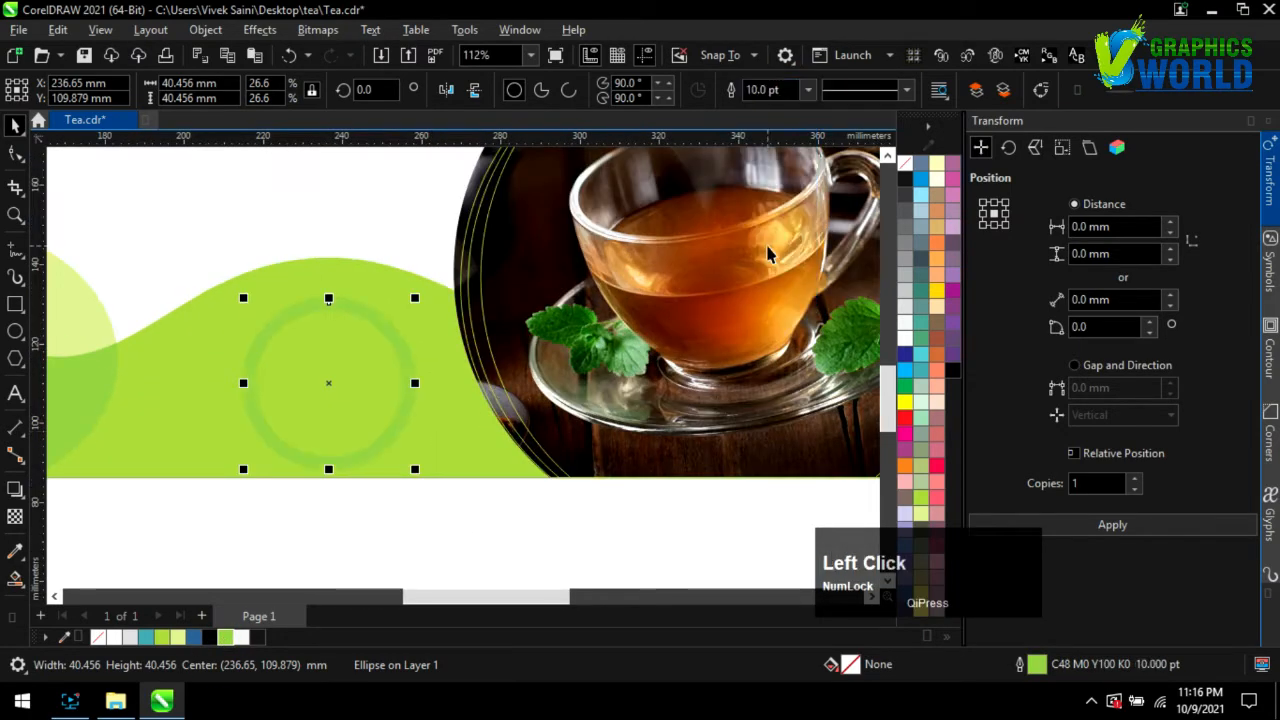
left_click(921, 506)
right_click(1010, 512)
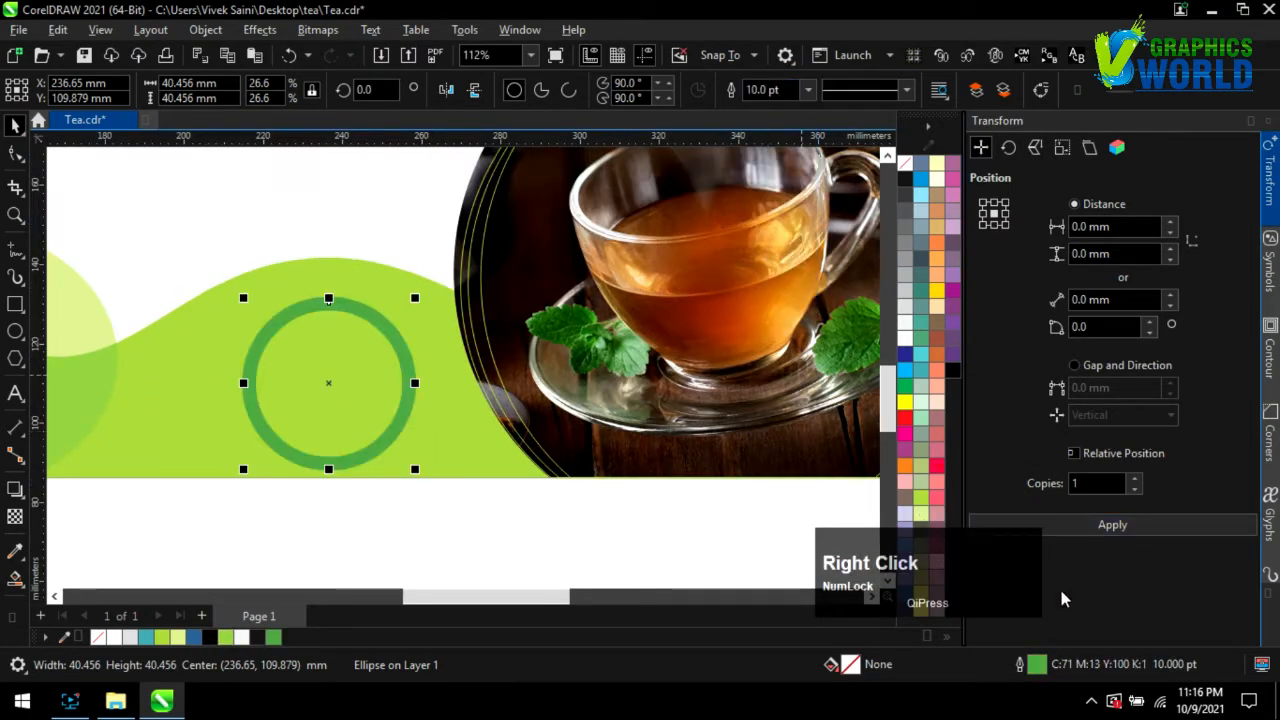
- Add a concentric copy about 28 mm wide inside the ring, filled medium green with no outline
left_click_drag(414, 471, 390, 448)
right_click(390, 448)
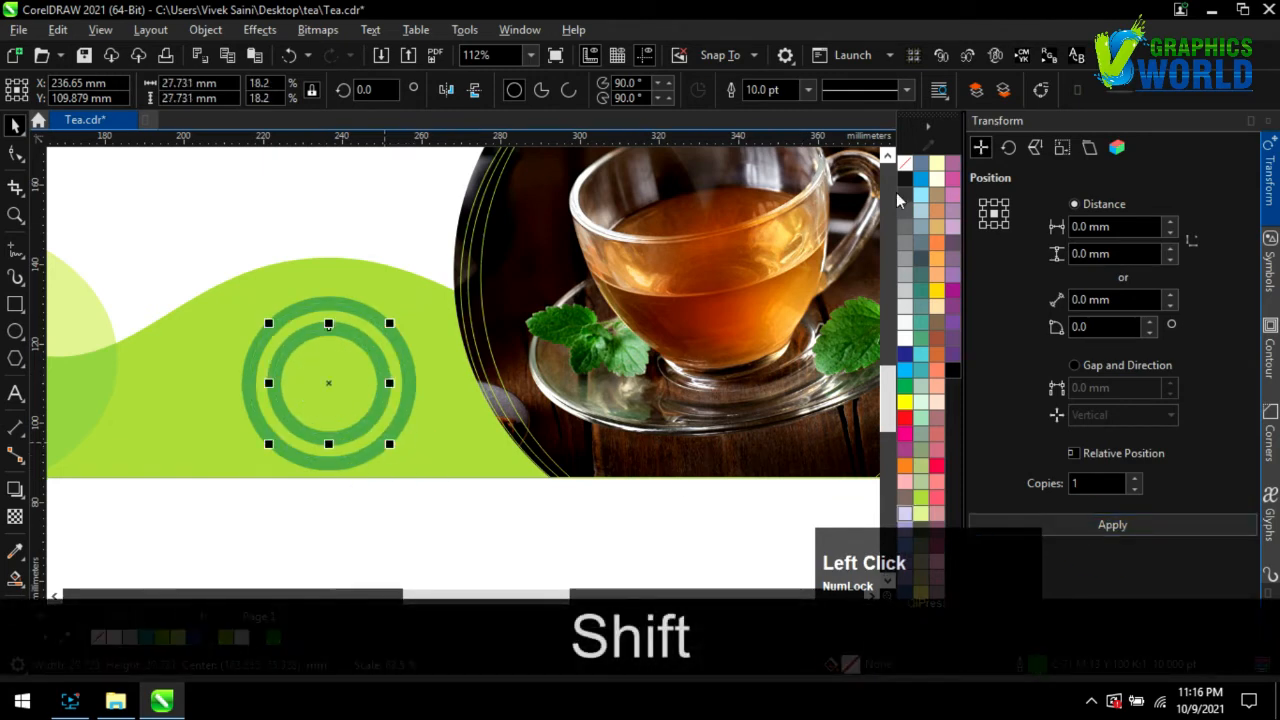
right_click(904, 164)
left_click(272, 638)
left_click(349, 560)
scroll(520, 520, "down", 3)
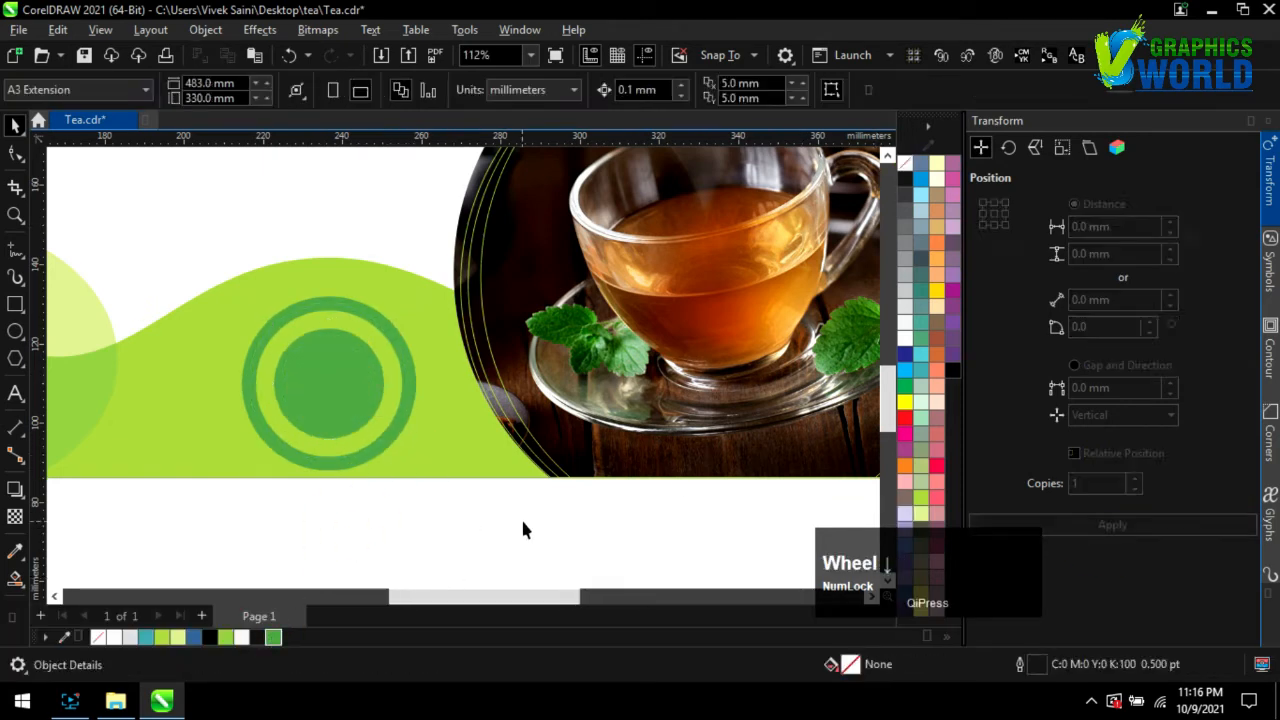
- Apply 50% uniform transparency to the ring and its inner circle on the wave
scroll(517, 416, "down", 2)
left_click(15, 516)
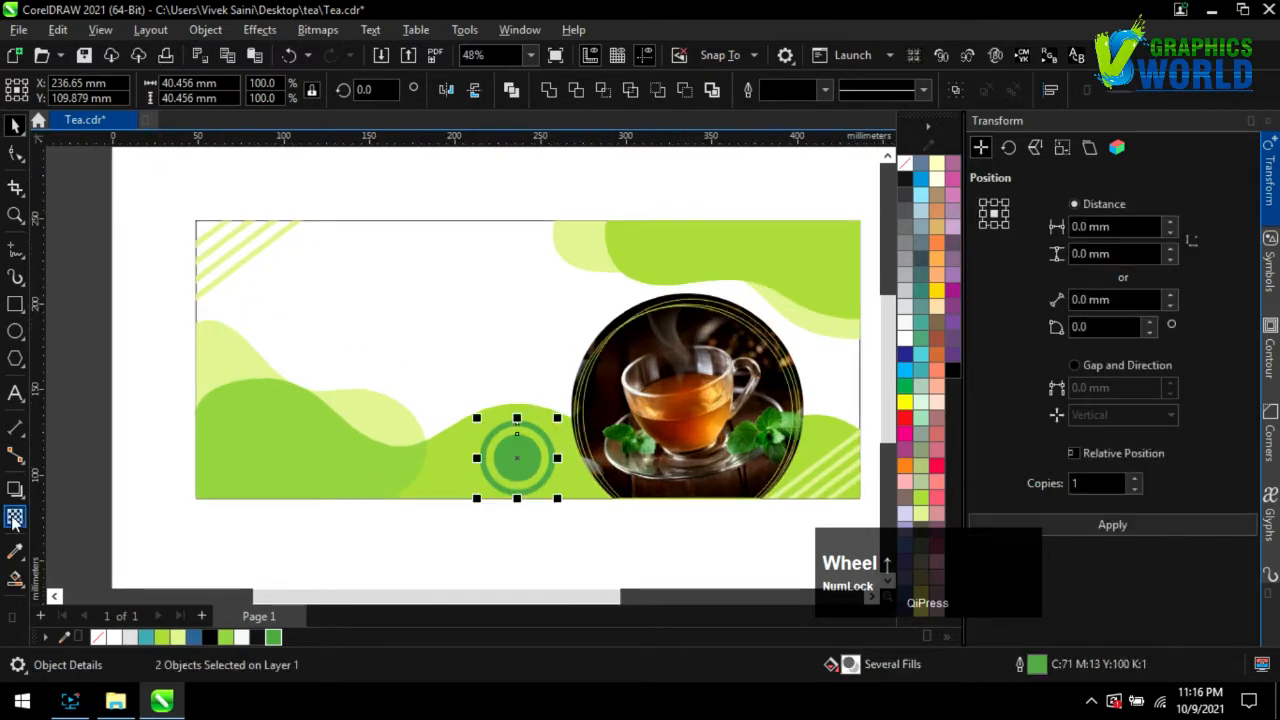
left_click(43, 92)
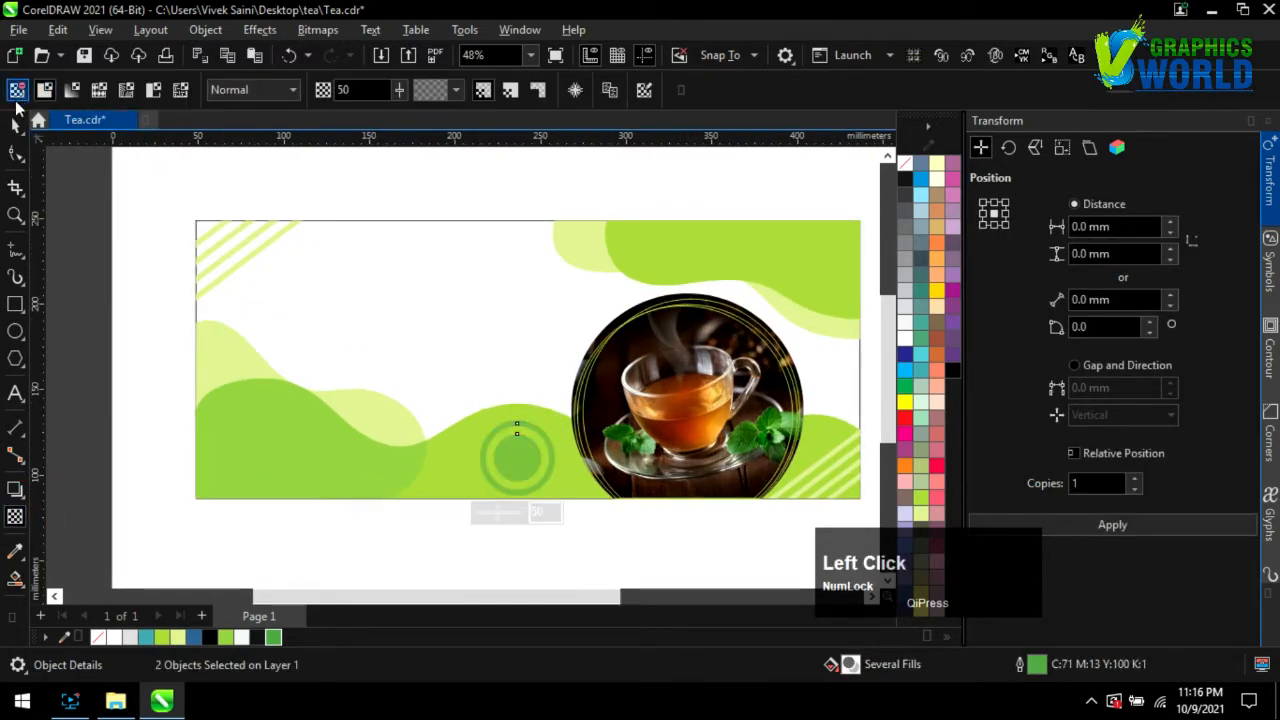
- Draw a circle about 43 mm wide over the tea photo's left edge and fill it medium green with no outline
scroll(390, 460, "down", 1)
left_click(15, 331)
left_click_drag(508, 368, 560, 426)
scroll(560, 426, "up", 3)
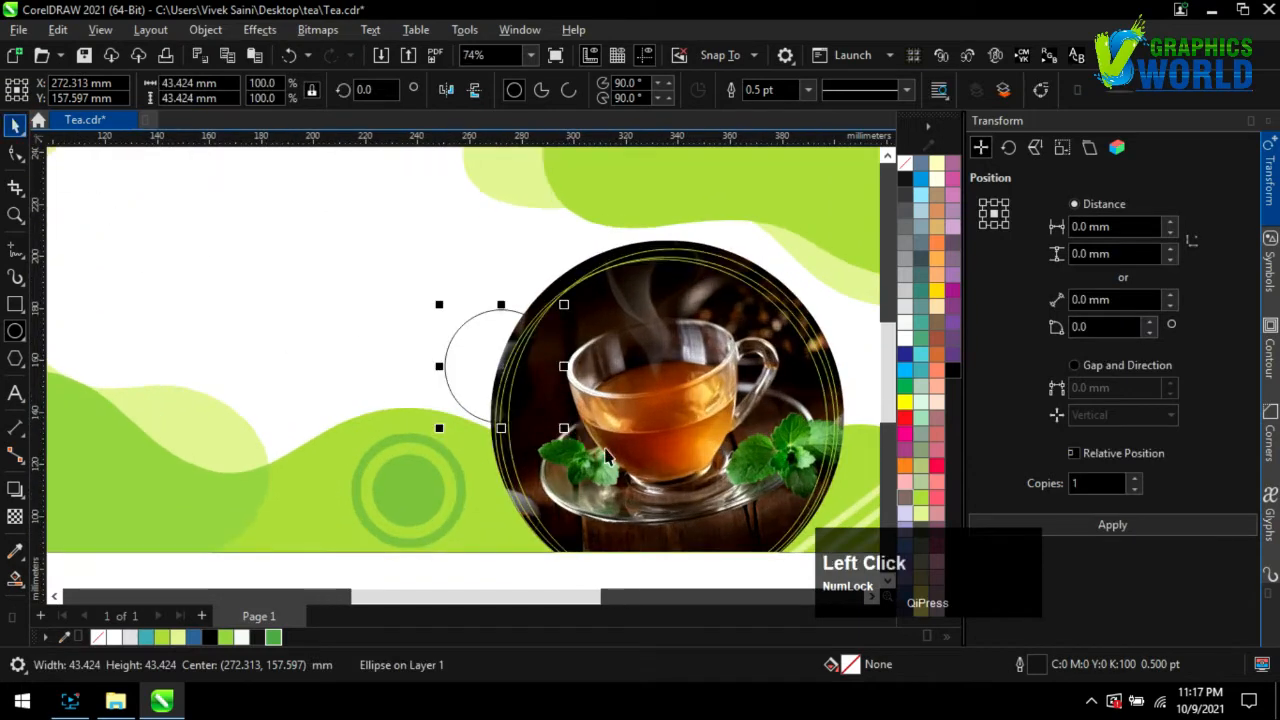
key("space")
left_click(273, 637)
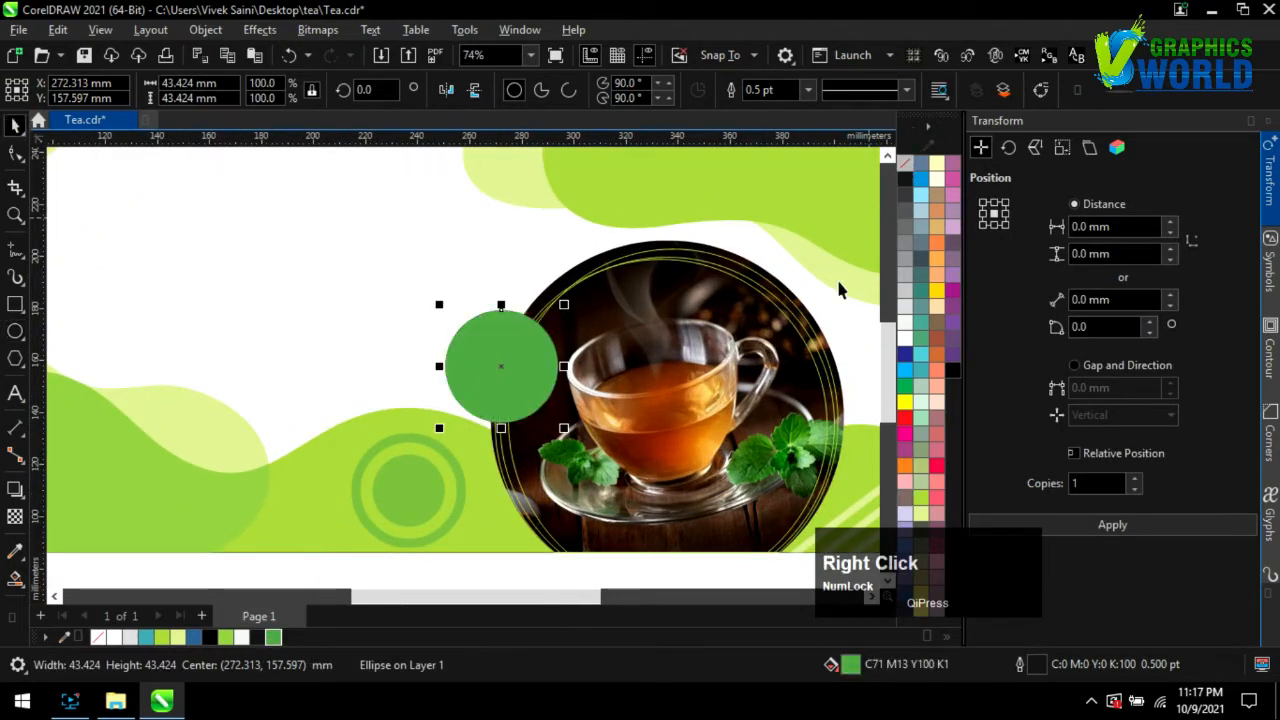
- Discard an enlarged copy of the green circle, and resize the original to about 45 mm, shifted slightly left
left_click_drag(566, 309, 574, 302)
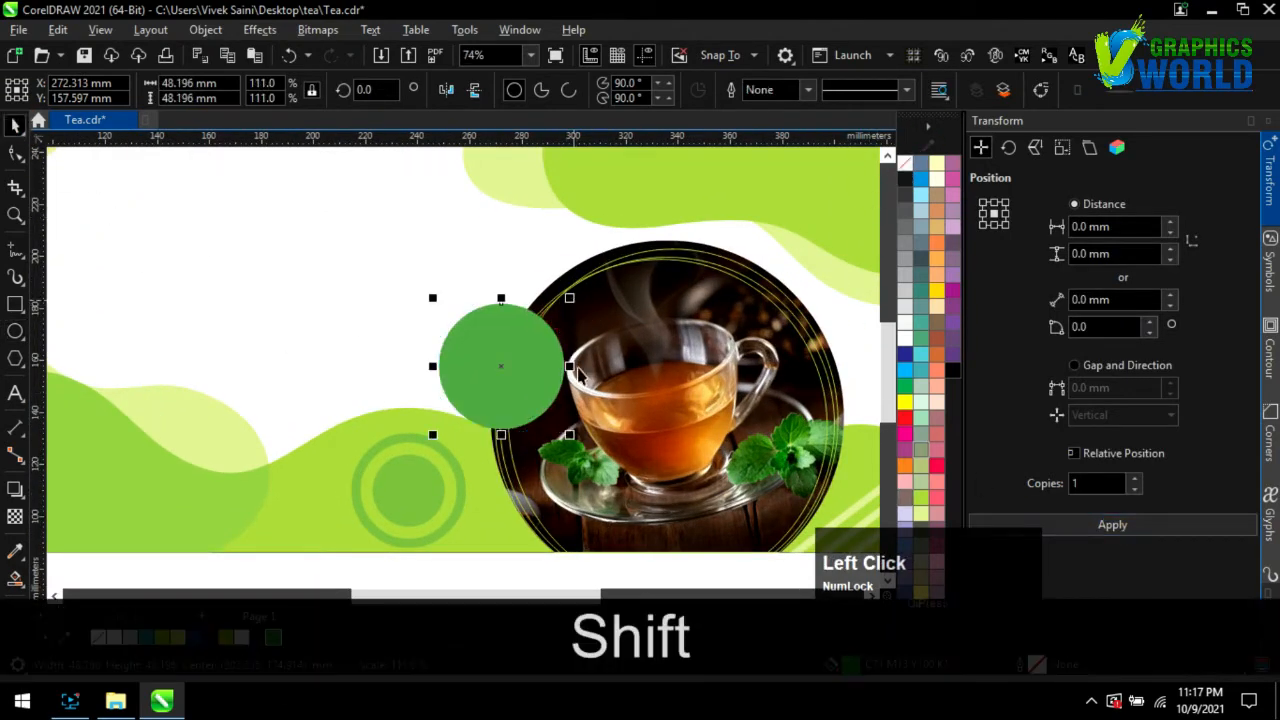
key("Delete")
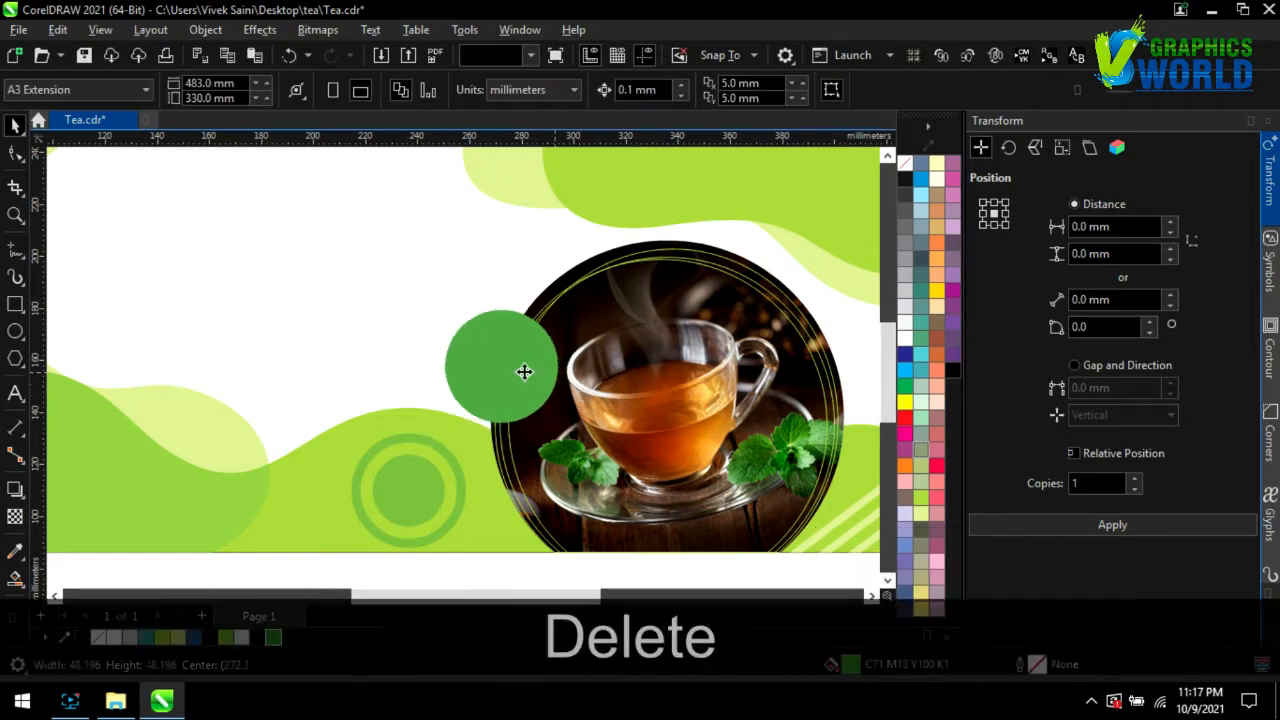
left_click(520, 370)
mouse_move(527, 392)
left_mouse_down()
mouse_move(509, 376)
mouse_move(520, 392)
left_mouse_up()
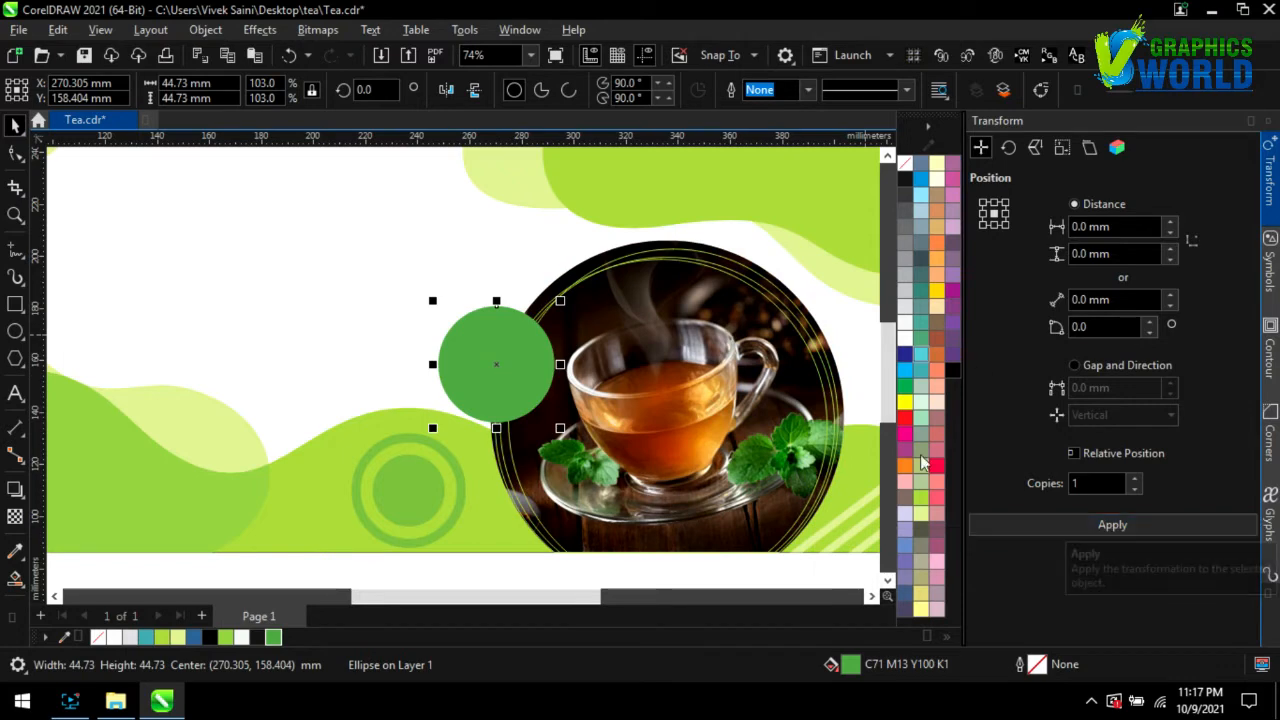
- Turn the circle at the photo's edge into an unfilled ring with a 4 pt medium green outline
right_click(273, 638)
left_click(903, 162)
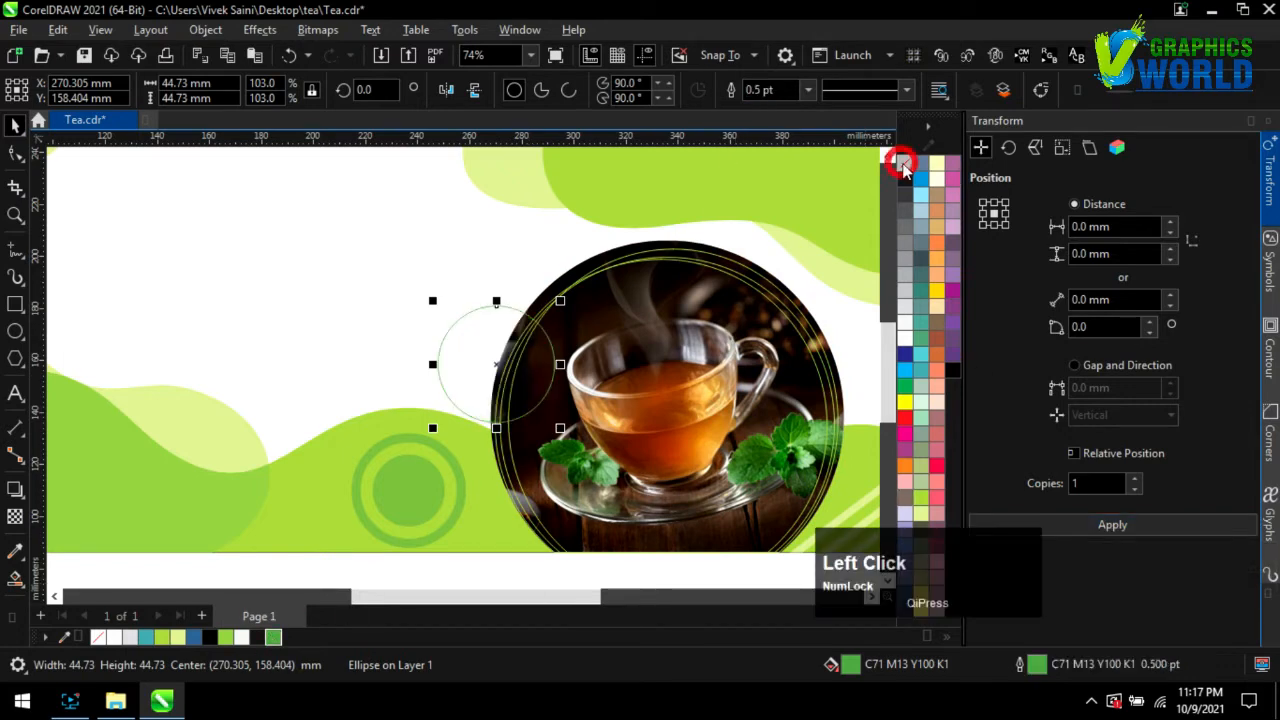
left_click(808, 90)
left_click(790, 207)
left_click(808, 90)
left_click(790, 207)
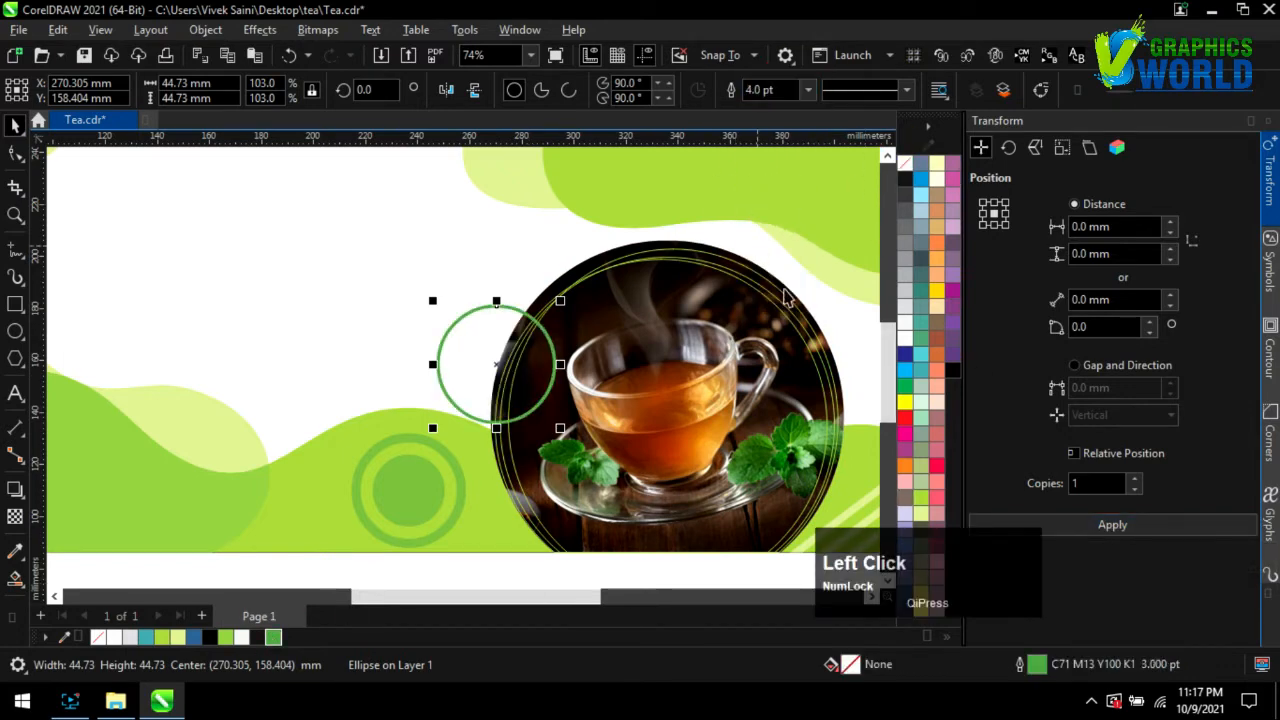
left_click(1048, 524)
- Add a concentric copy inside the ring, filled medium green without outline and sized to about 40 mm
left_click_drag(560, 300, 548, 314)
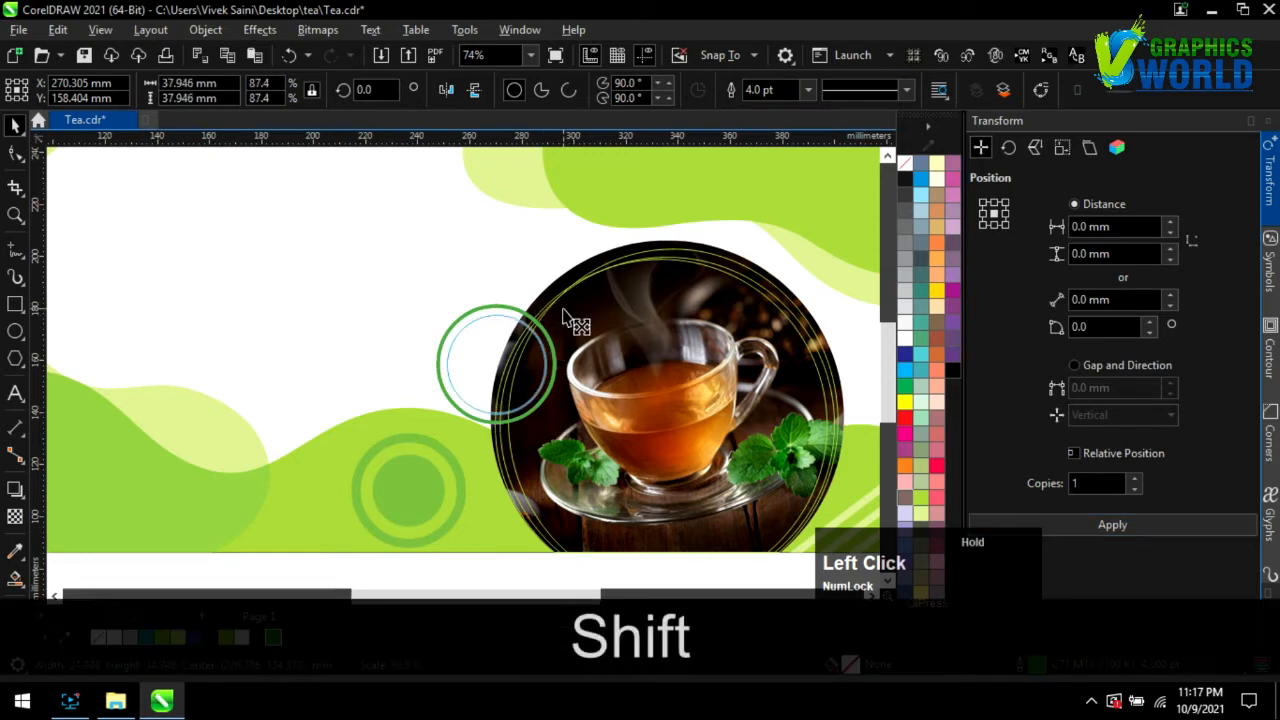
left_click(273, 637)
right_click(905, 174)
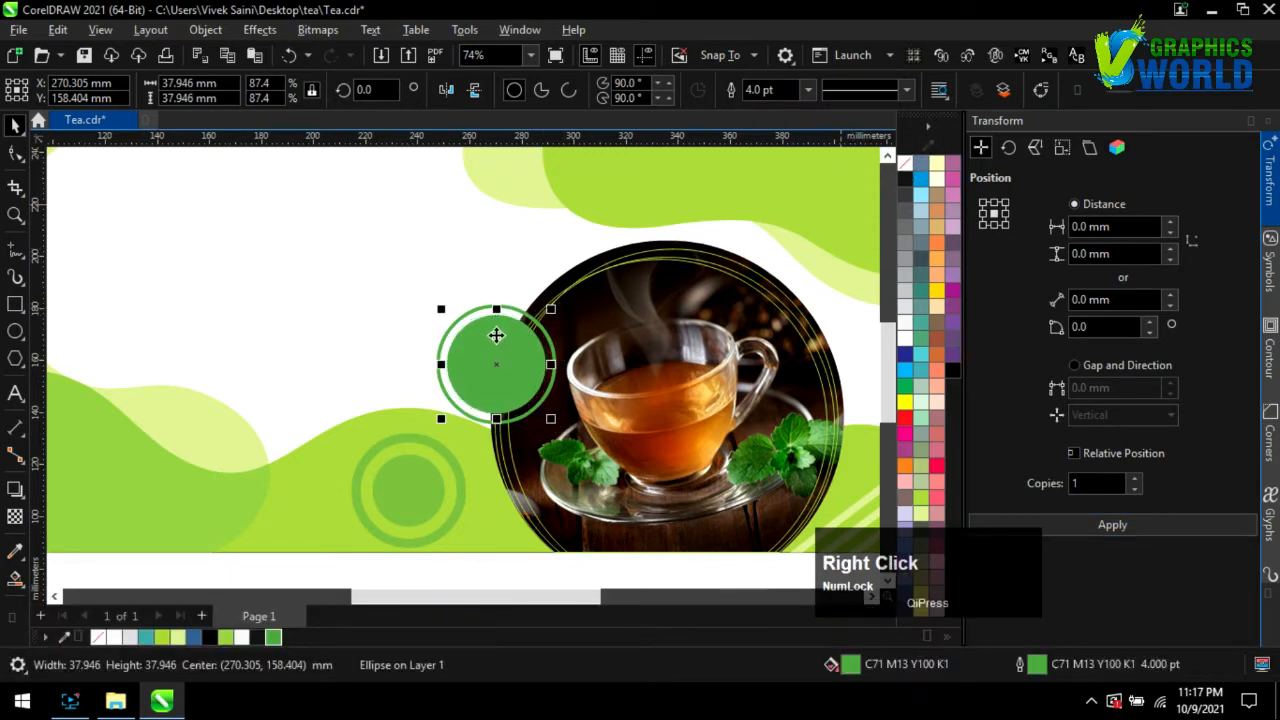
scroll(496, 336, "up", 5)
left_click(754, 246, "shift")
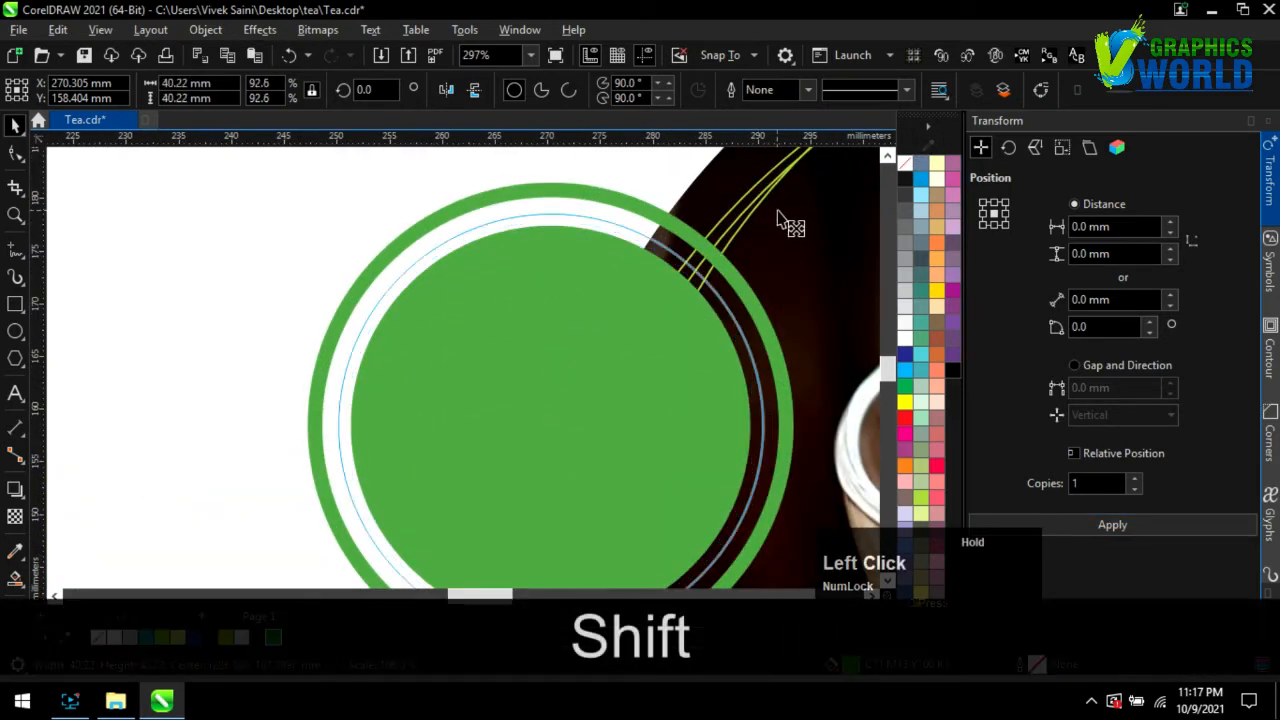
left_click_drag(781, 220, 797, 221)
- Restyle the outer ring to about 43 mm wide with a 3 pt light green outline, and save the document
scroll(550, 315, "down", 2)
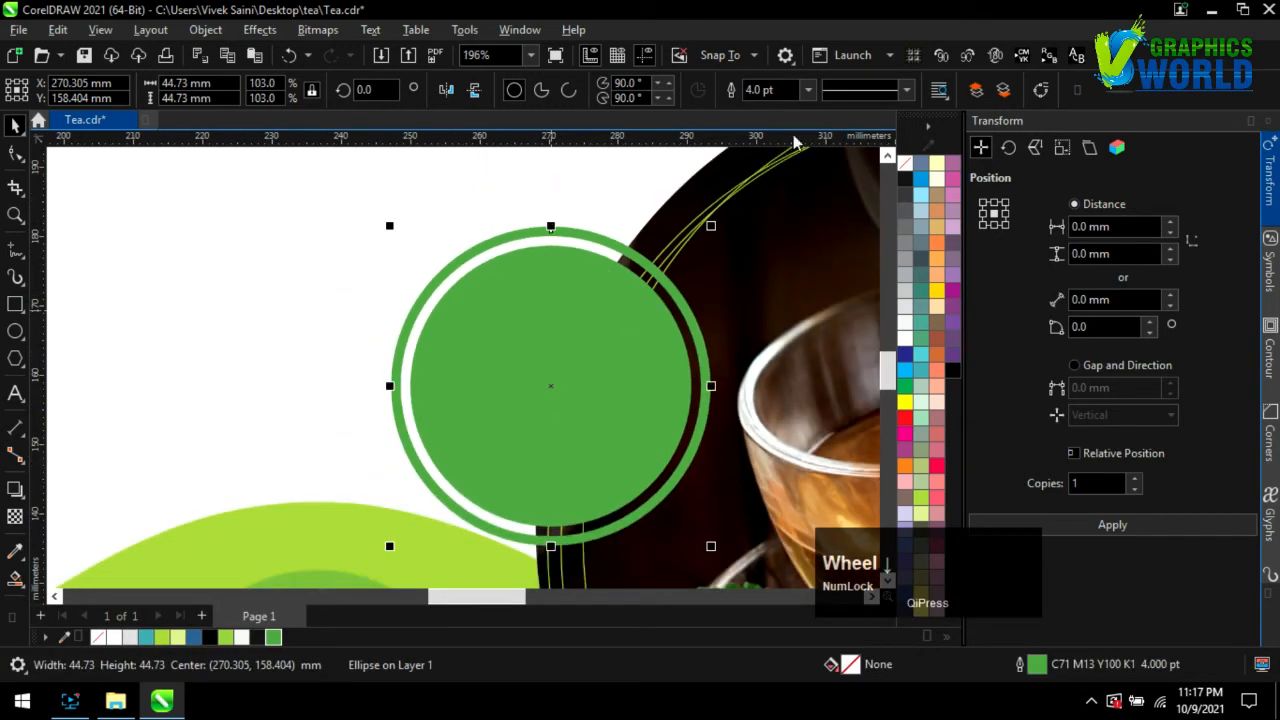
left_click(807, 89)
left_click(781, 217)
mouse_move(711, 228)
left_mouse_down()
mouse_move(720, 249)
mouse_move(706, 230)
left_mouse_up()
scroll(574, 443, "down", 5)
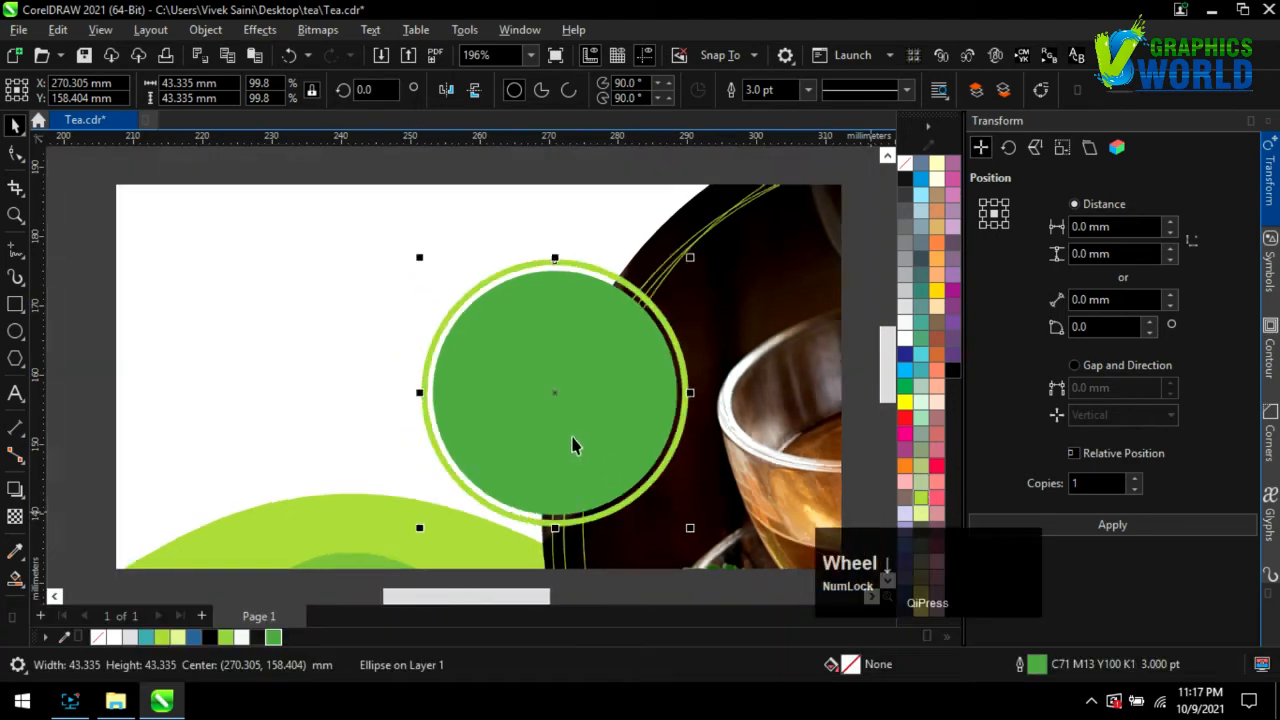
scroll(728, 517, "down", 1)
left_click(728, 517)
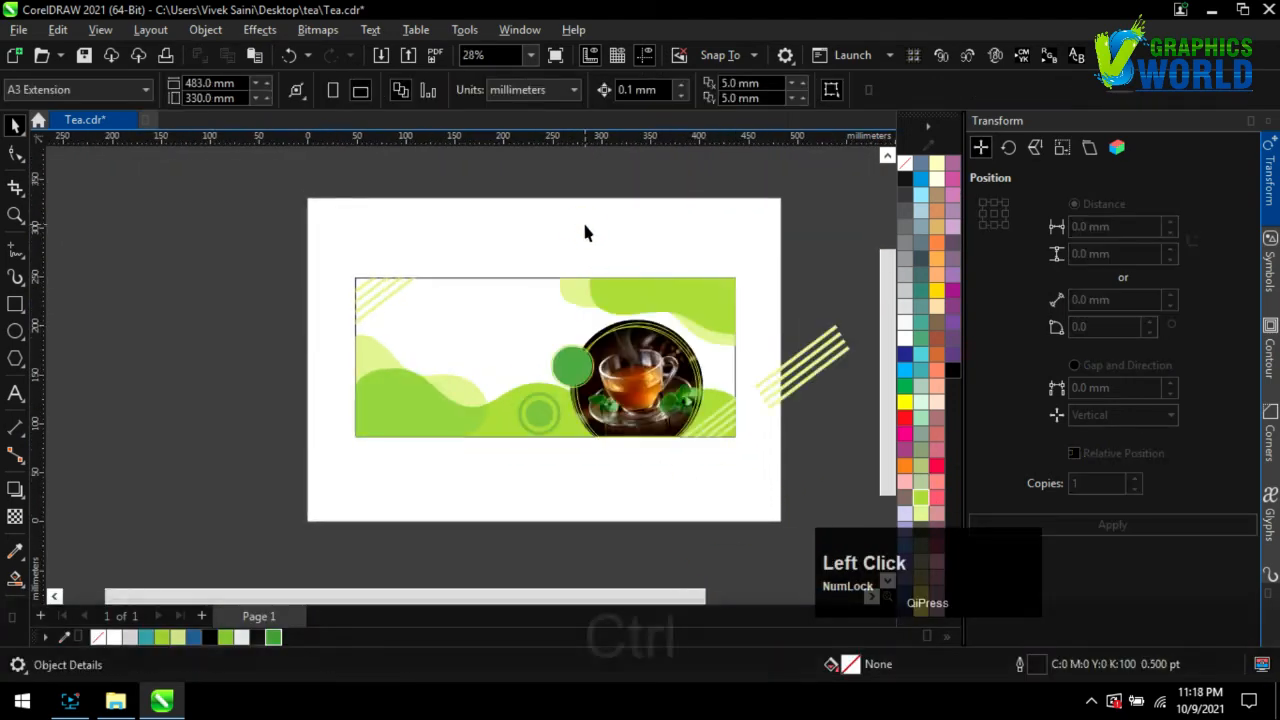
key("ctrl+s")
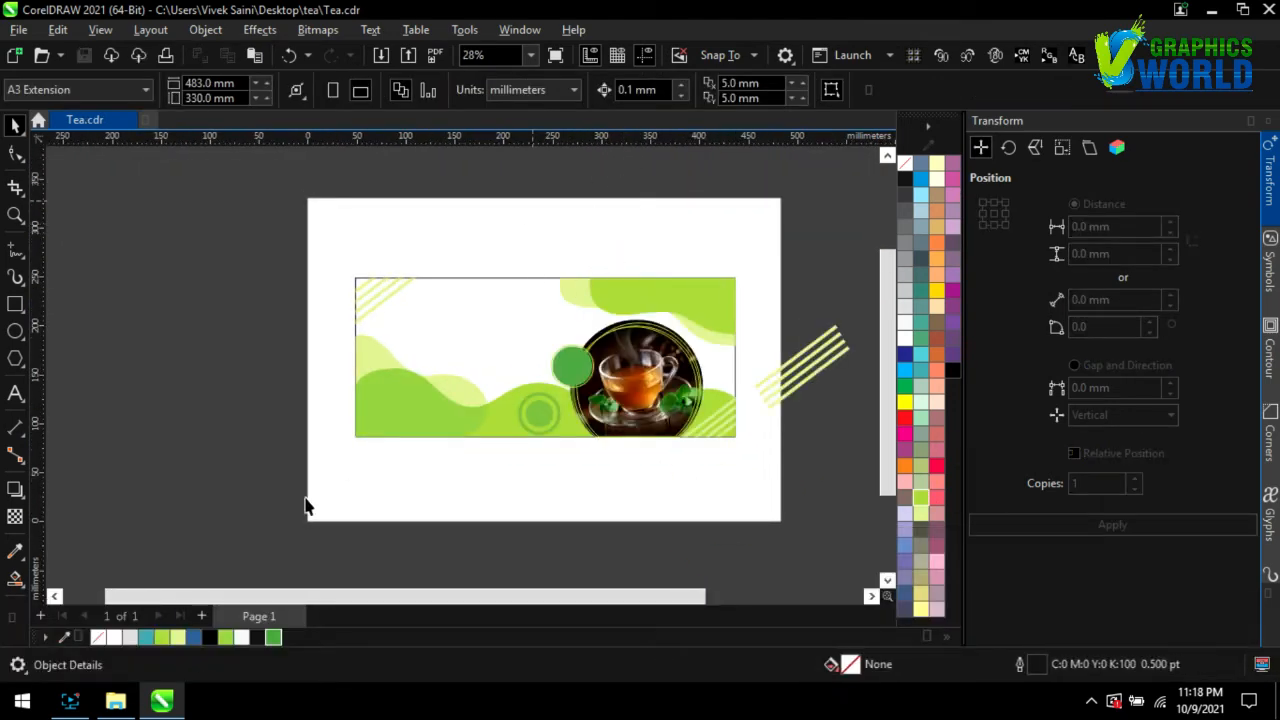
- Import mint_PNG21 from the tea folder onto the page and mirror it both horizontally and vertically
left_click(115, 700)
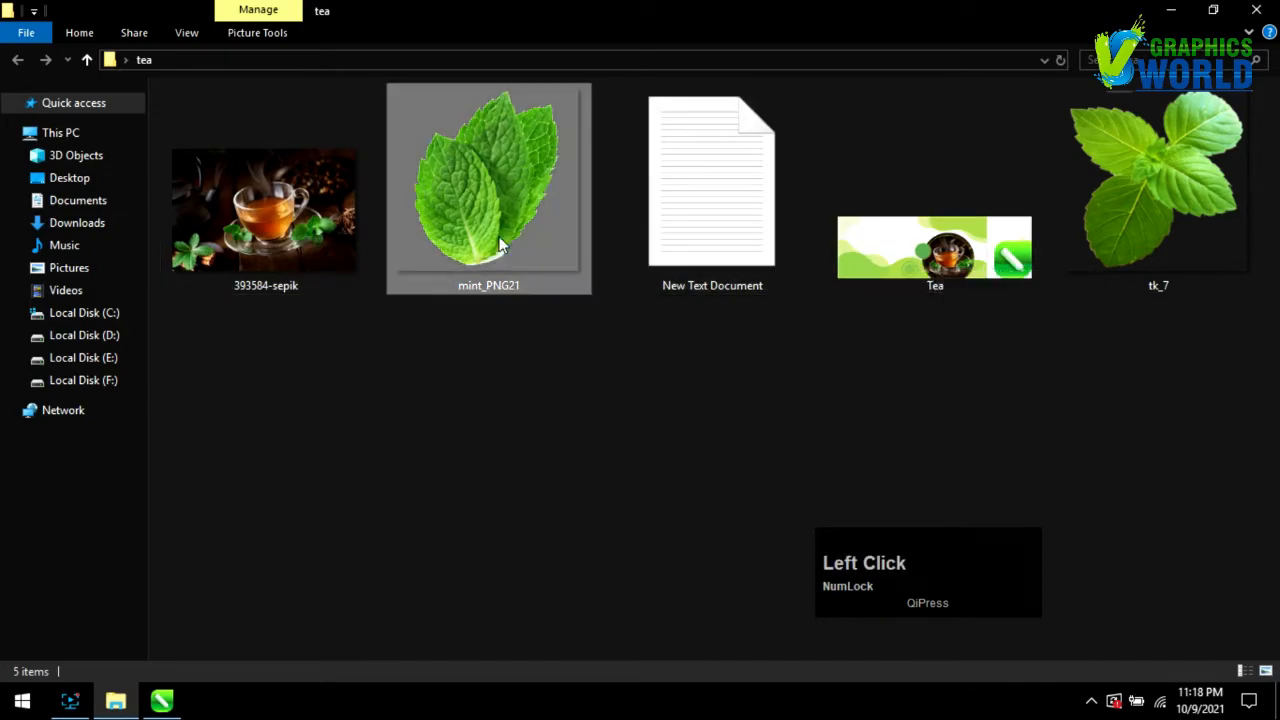
left_click_drag(500, 245, 622, 497)
left_click_drag(691, 250, 691, 250)
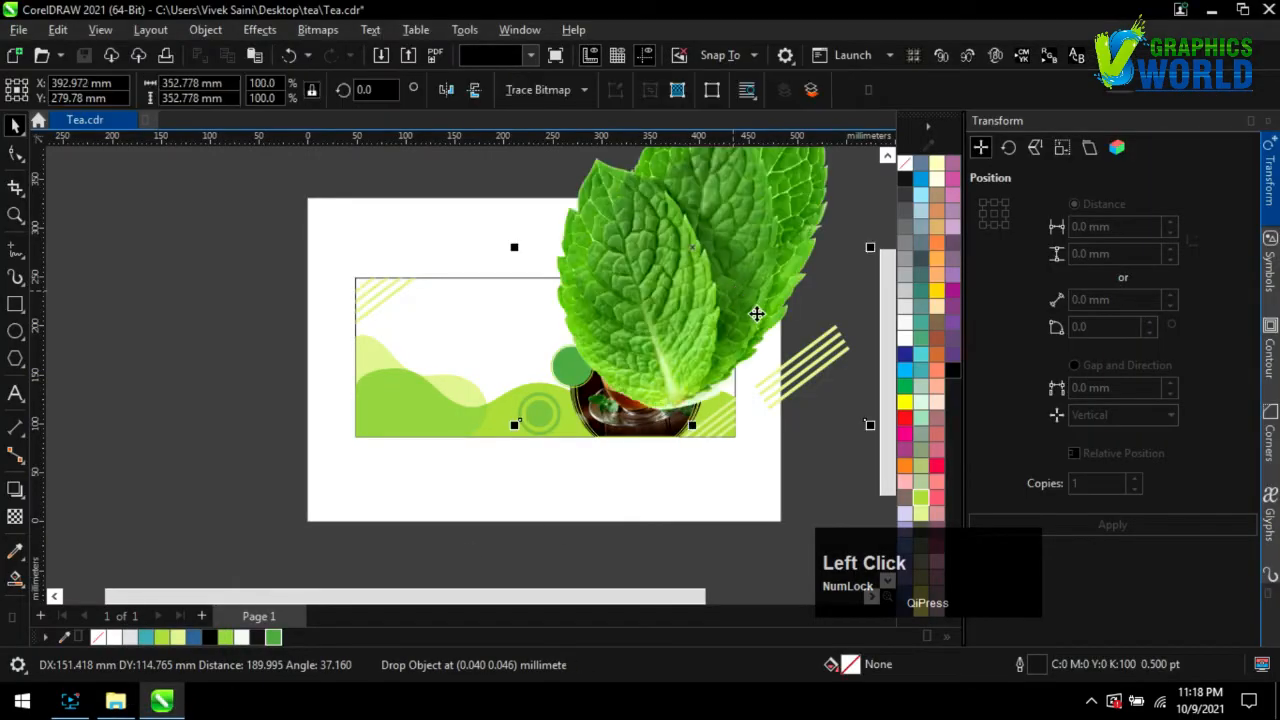
left_click(474, 89)
left_click(446, 89)
- Rotate the mint leaves to about 135 degrees and scale them to about 19% of their original size
scroll(644, 455, "down", 1)
left_click(723, 251)
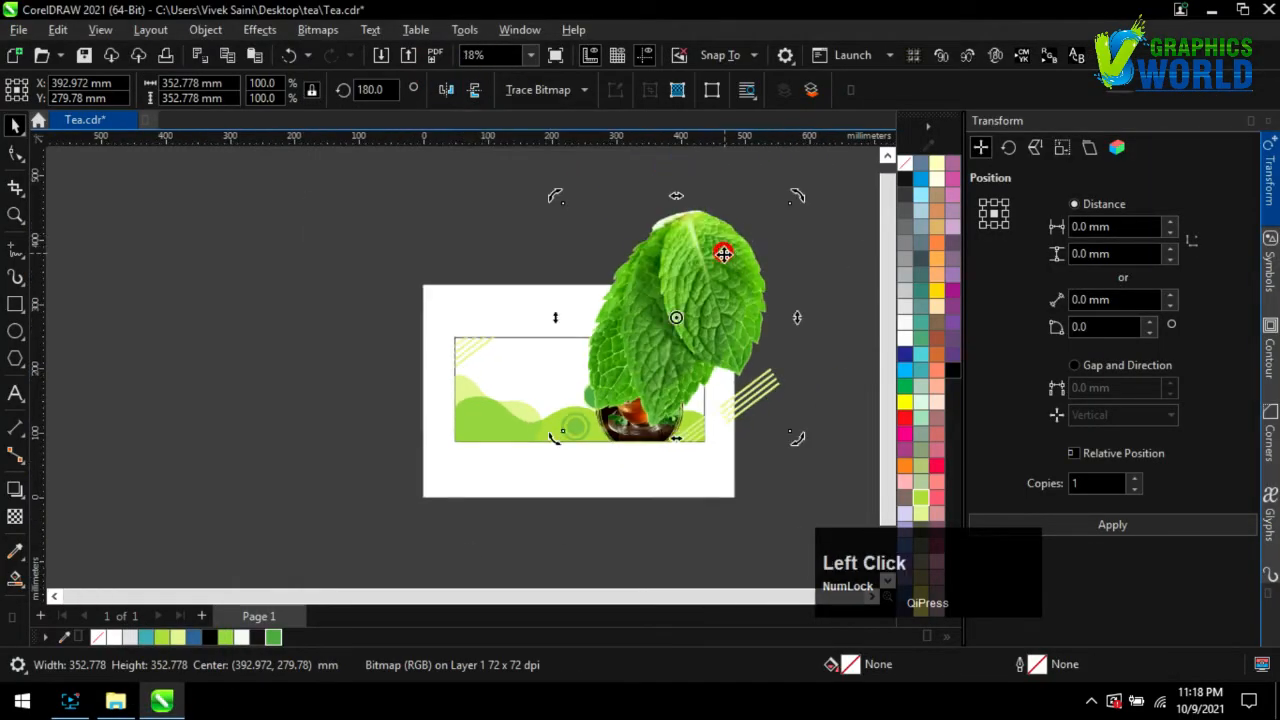
left_click_drag(818, 203, 836, 248)
left_click_drag(822, 176, 648, 392)
scroll(680, 345, "up", 4)
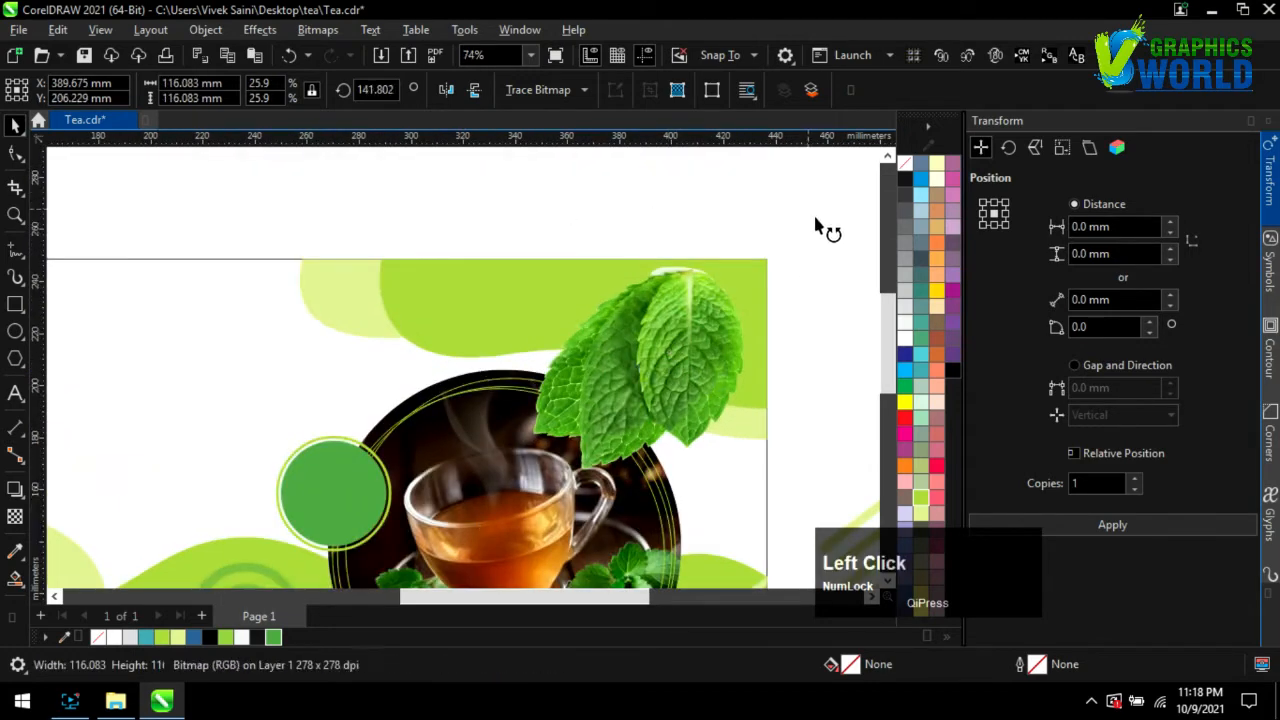
left_click_drag(815, 226, 737, 343)
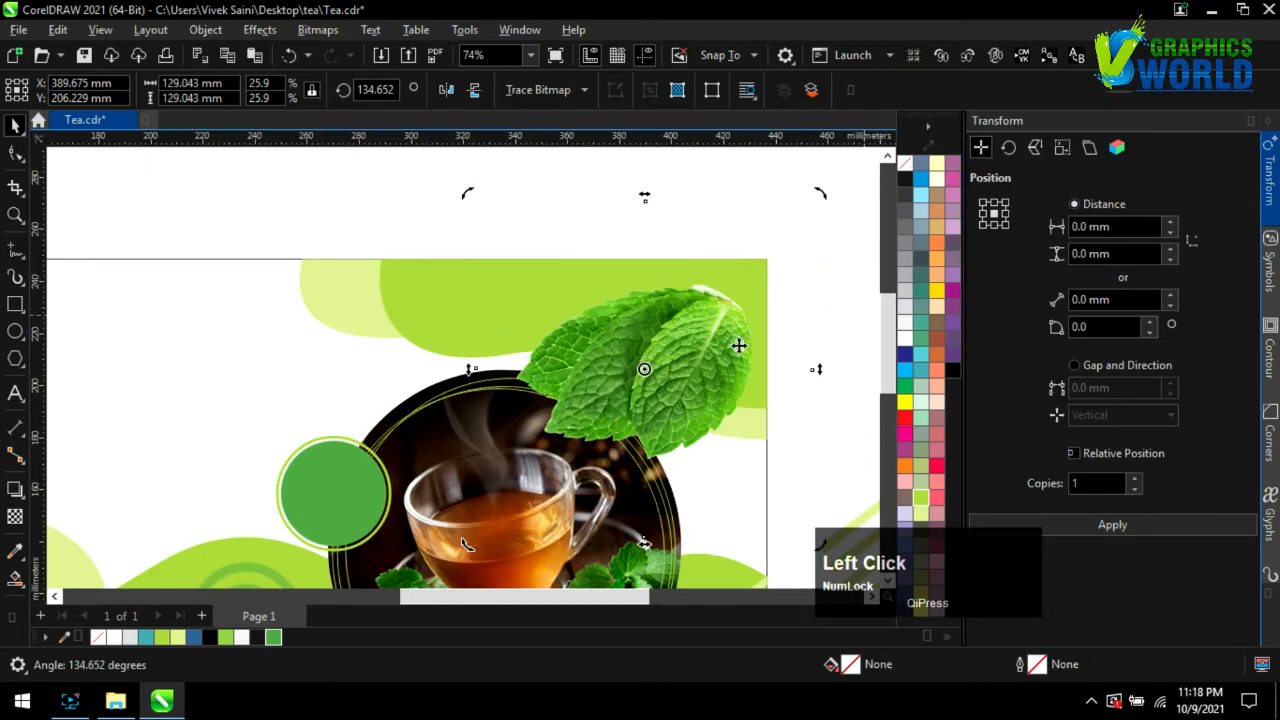
left_click_drag(818, 200, 732, 282)
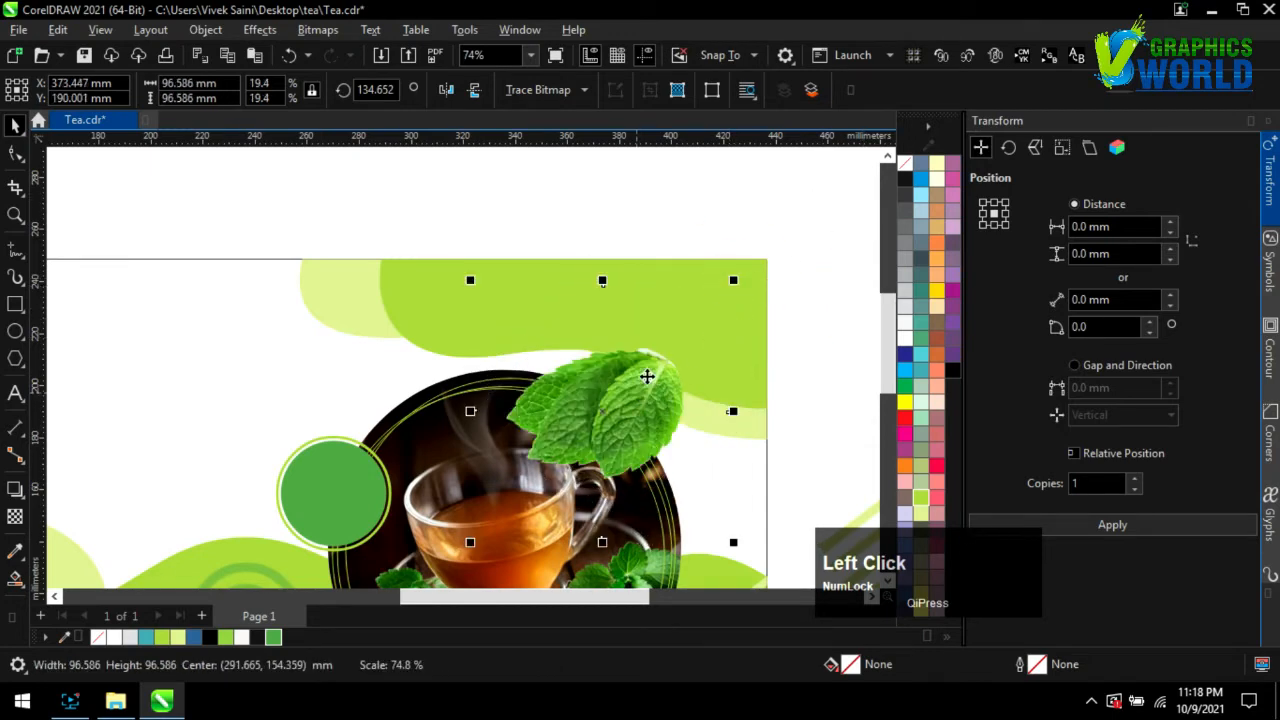
- Turn the mint leaves to about 97 degrees and place them between the tea photo and the banner's upper-right wave
left_click_drag(640, 390, 669, 362)
left_click_drag(775, 255, 825, 388)
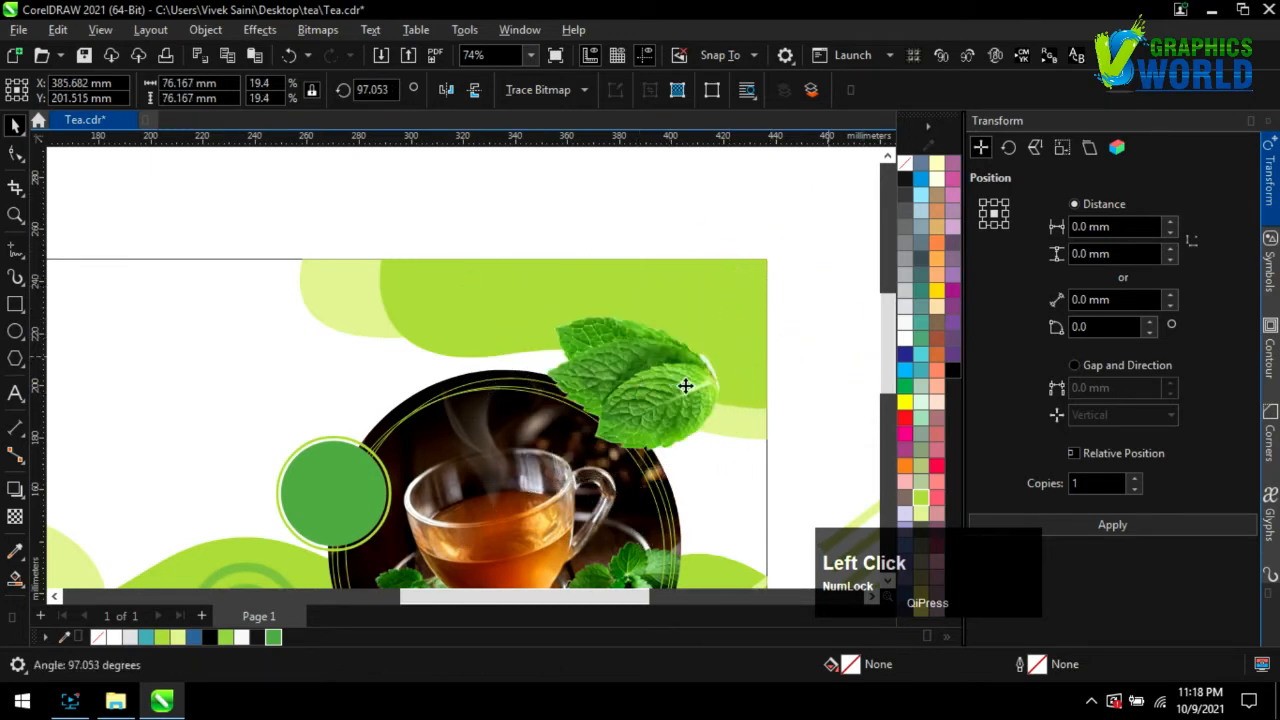
left_click_drag(696, 398, 709, 411)
scroll(828, 348, "down", 3)
scroll(817, 285, "up", 2)
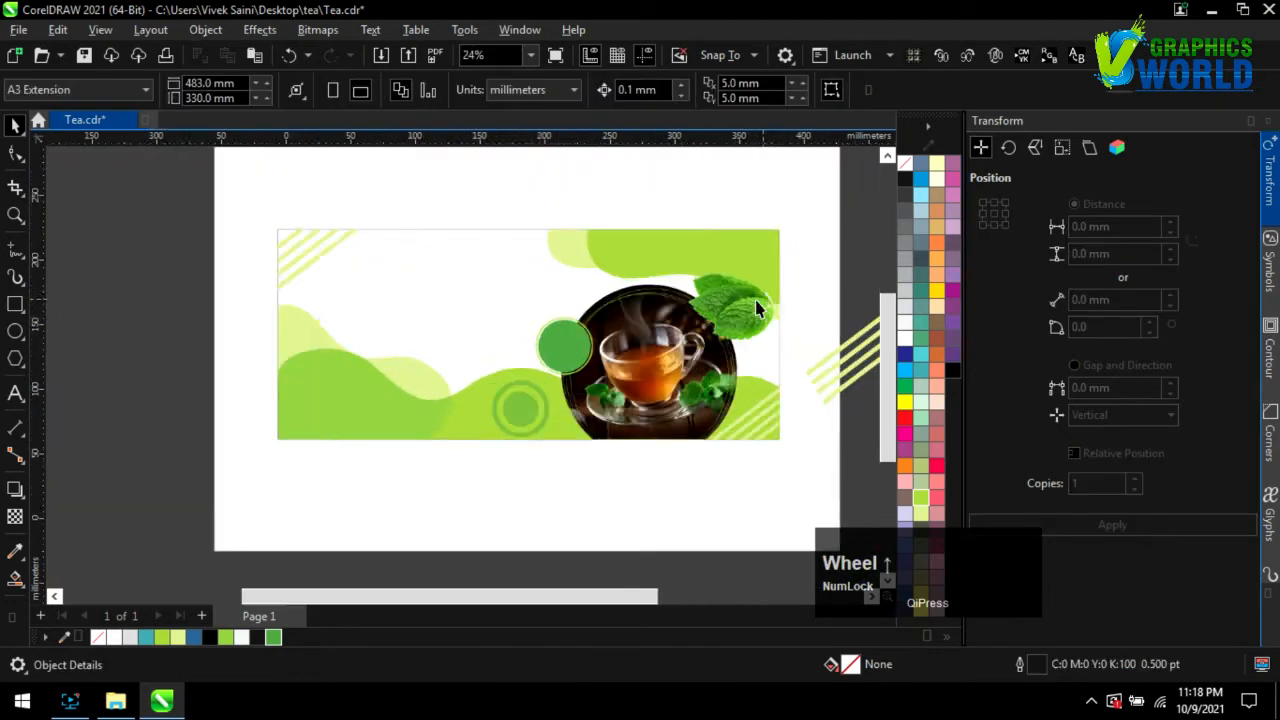
left_click_drag(745, 347, 745, 305)
left_click(843, 277)
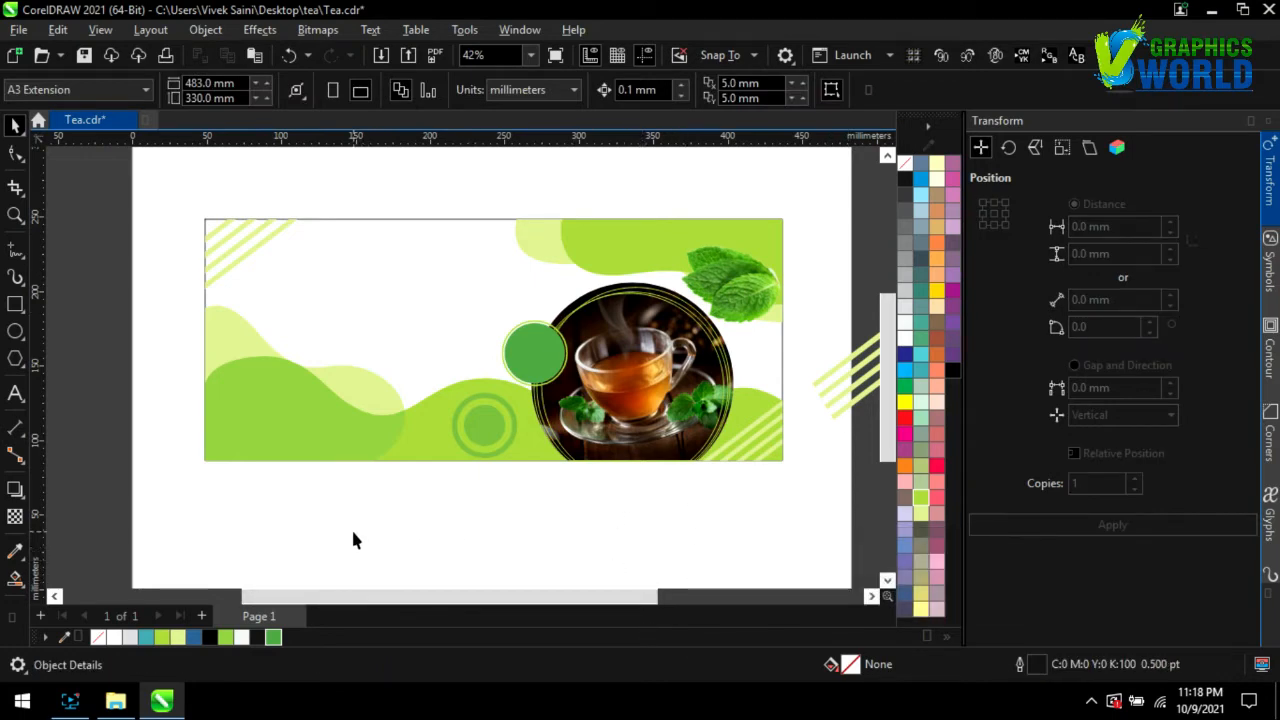
- Copy the concentric circle accent into the white area above it, reduced to about 18 mm
left_click(482, 418)
left_click(1040, 524)
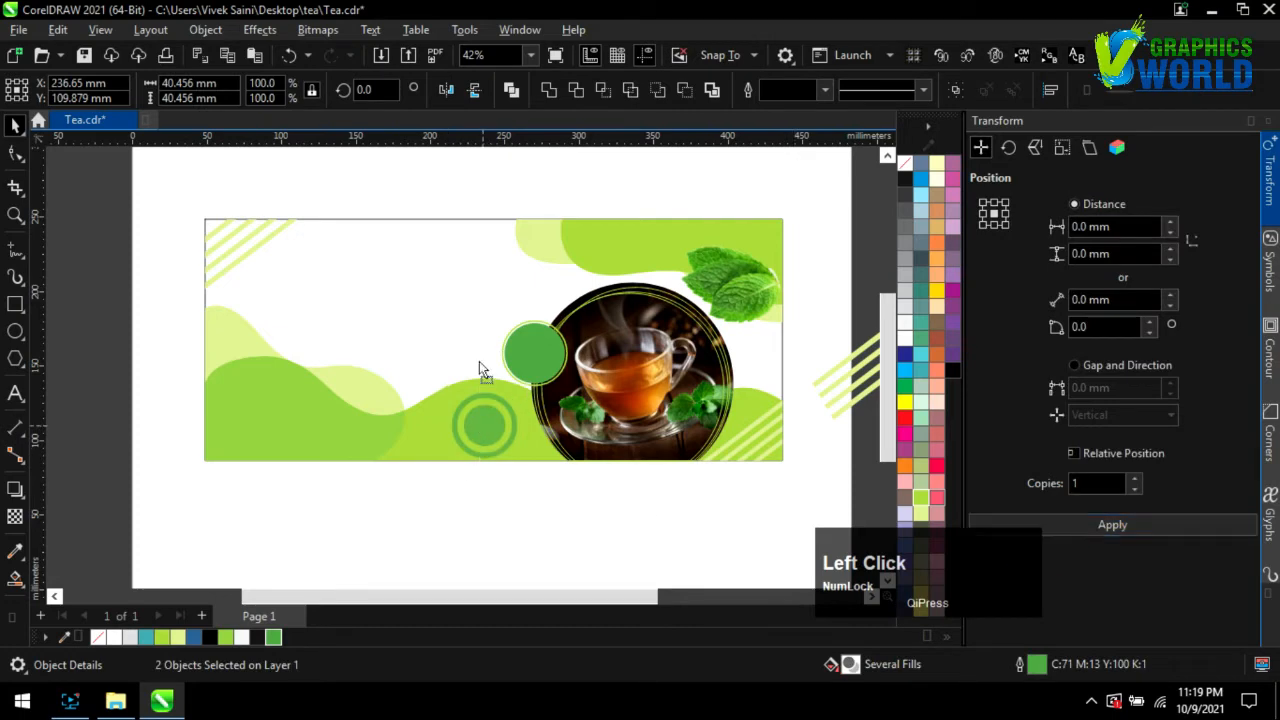
left_click_drag(484, 425, 494, 282)
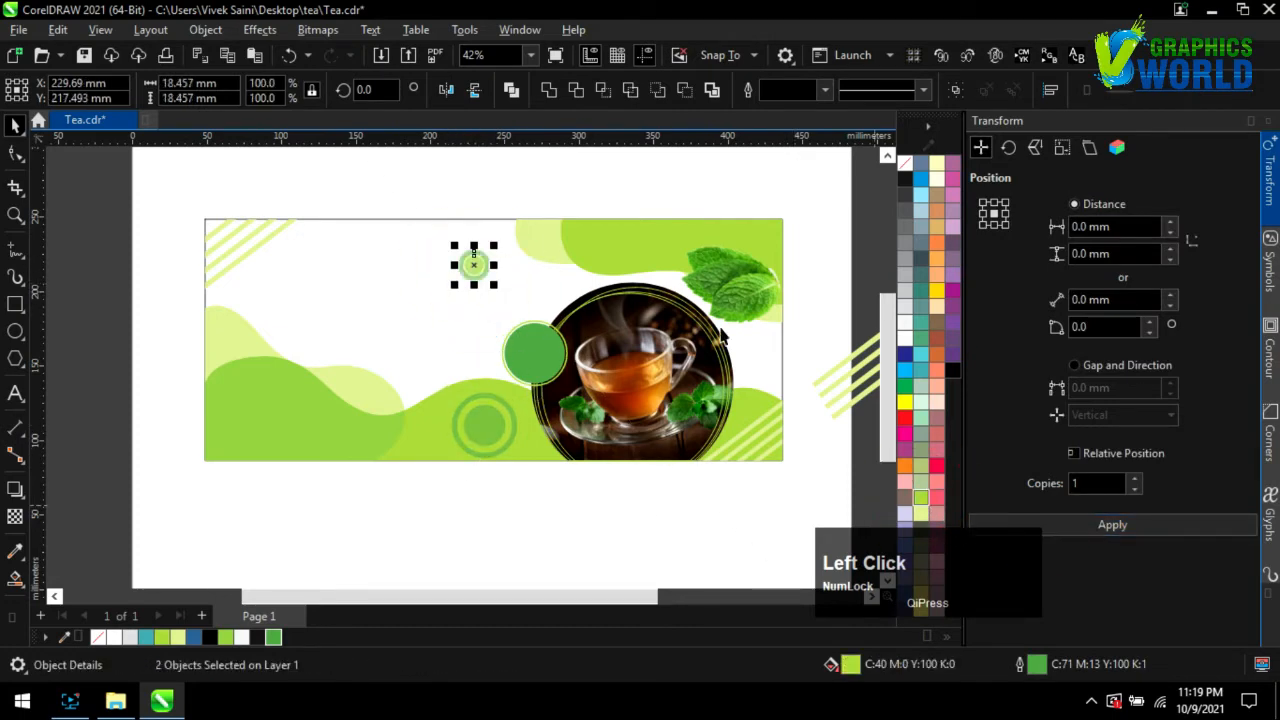
- Give the small circle accent a light green outline and shift it slightly up and to the right
scroll(477, 260, "up", 5)
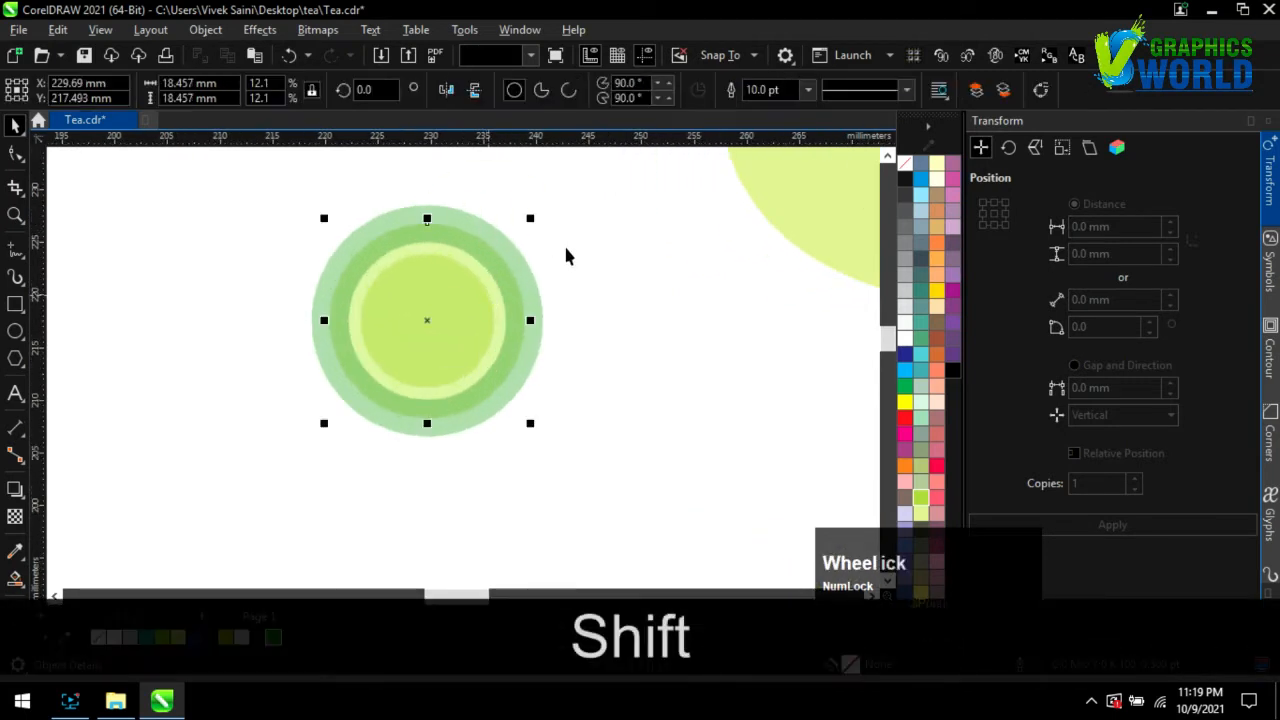
scroll(565, 256, "down", 5)
left_click_drag(486, 200, 642, 381)
right_click(924, 498)
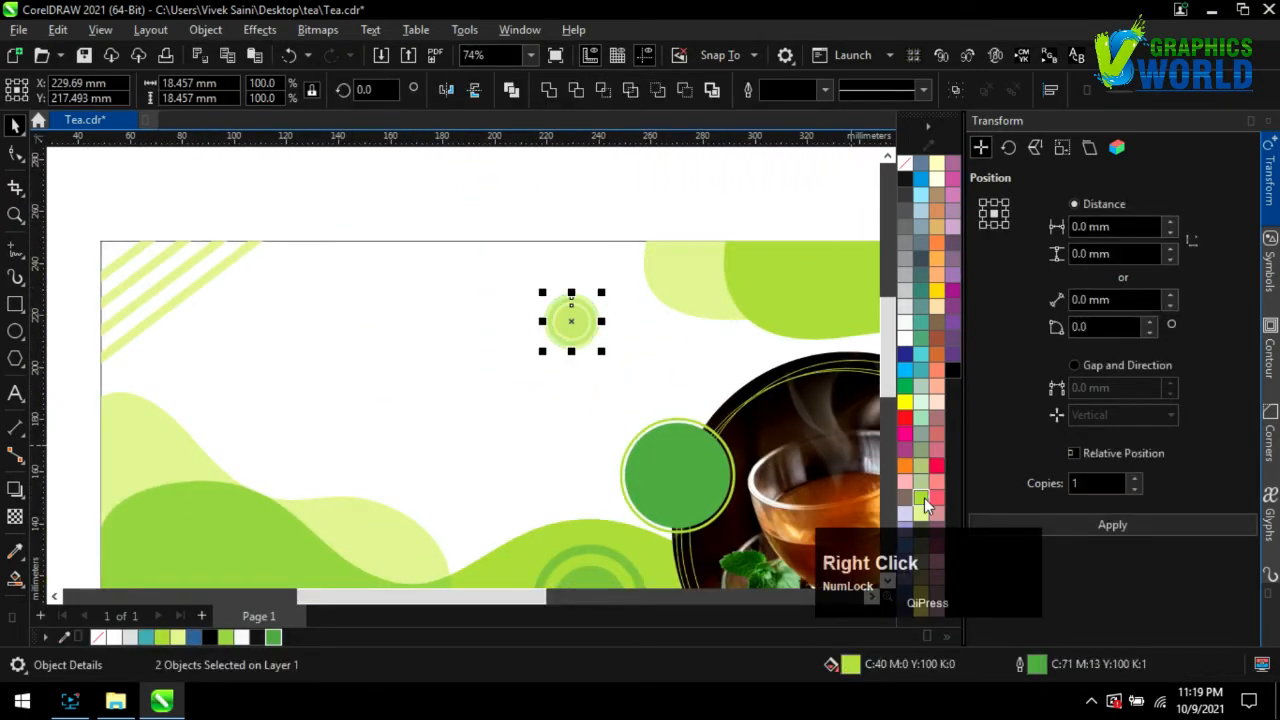
left_click(583, 312)
scroll(580, 230, "down", 3)
left_click(551, 251)
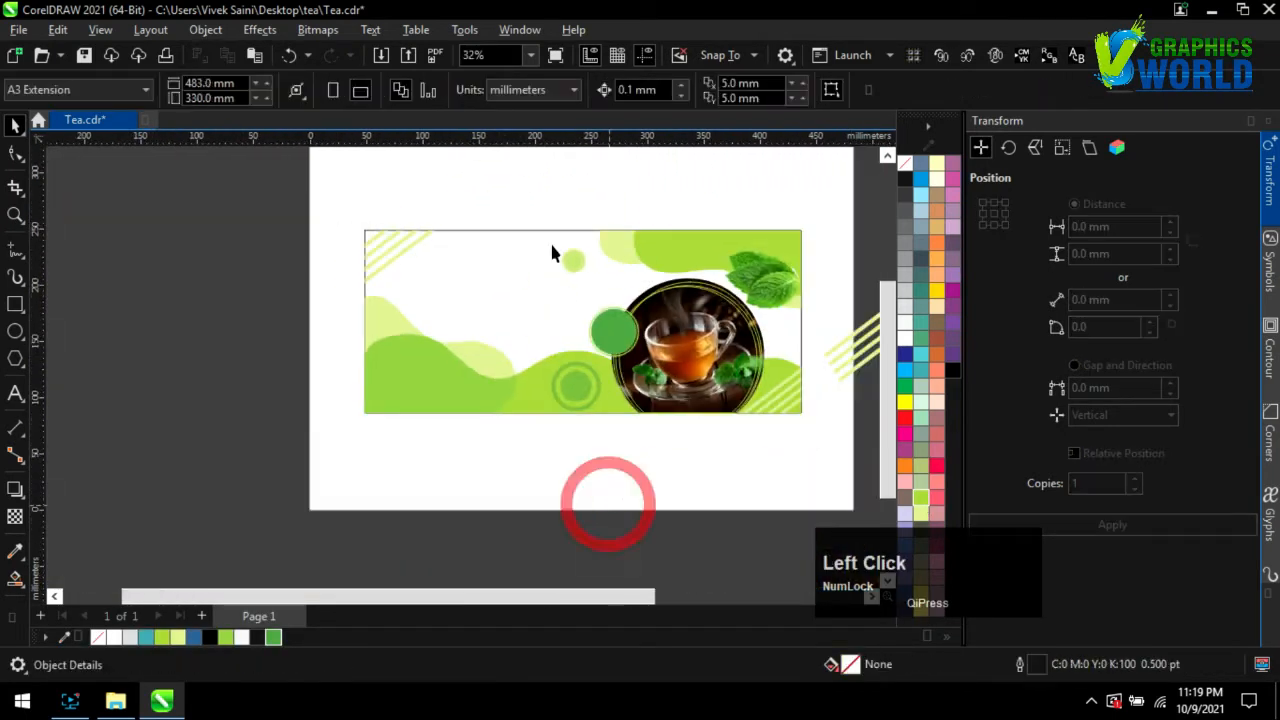
- Set the small accent's outer ring to a 3 pt outline and shrink it to about 15 mm
scroll(600, 265, "up", 6)
left_click(905, 163)
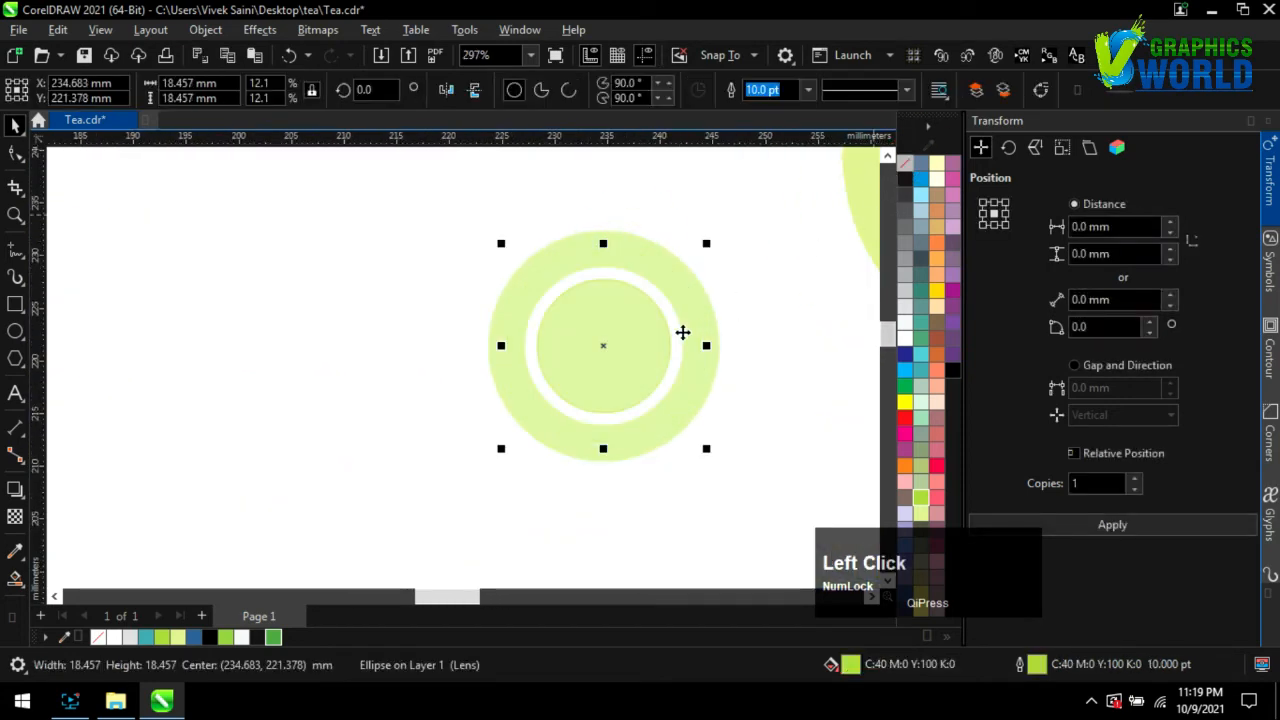
left_click(808, 91)
left_click(770, 205)
left_click_drag(706, 244, 686, 263)
scroll(580, 283, "down", 8)
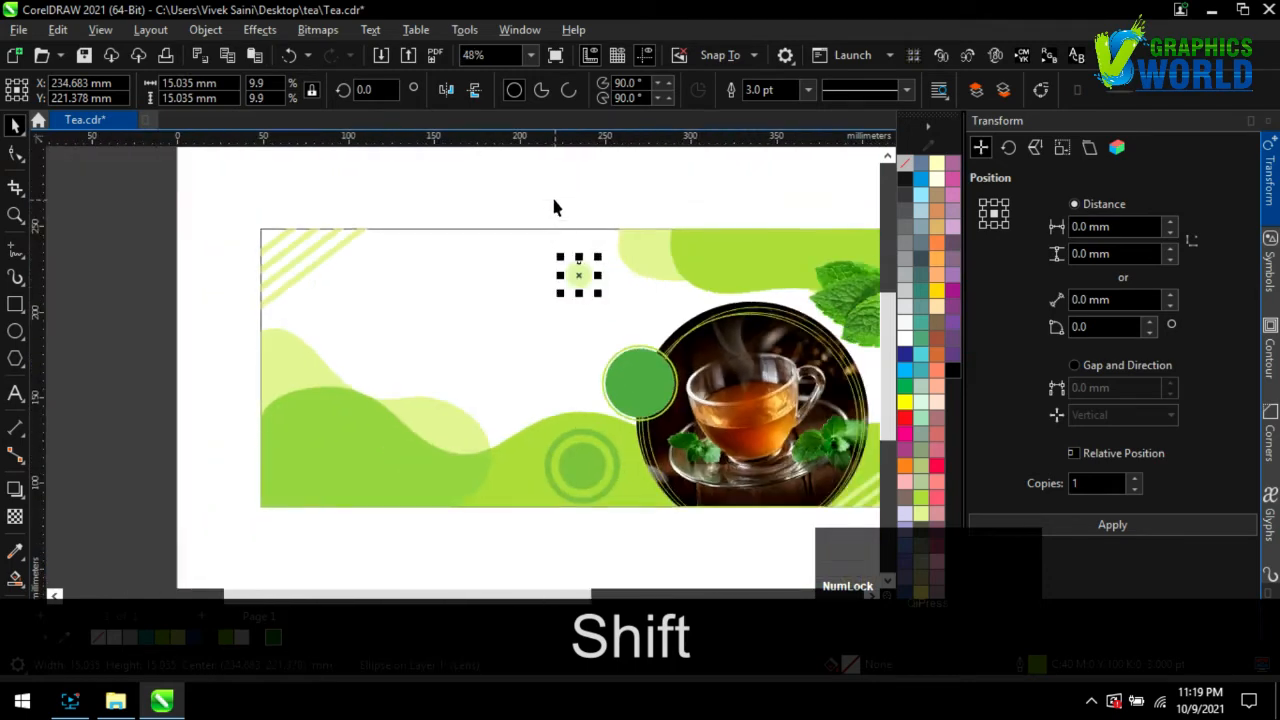
- Save the document and delete the spare diagonal stripes lying beside the banner
left_click(585, 521)
key("ctrl+s")
left_click(828, 368)
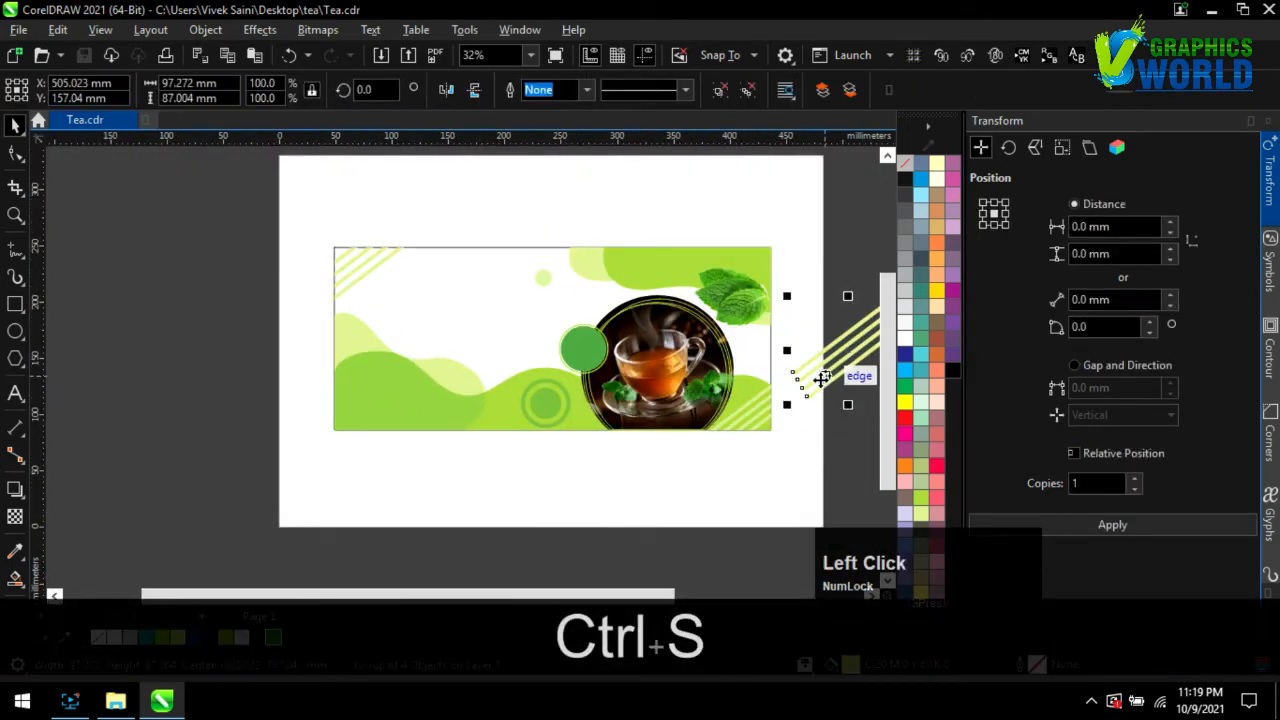
key("Delete")
- Draw a circle about 5 mm wide near the banner's right edge, filled medium green without outline
left_click(15, 331)
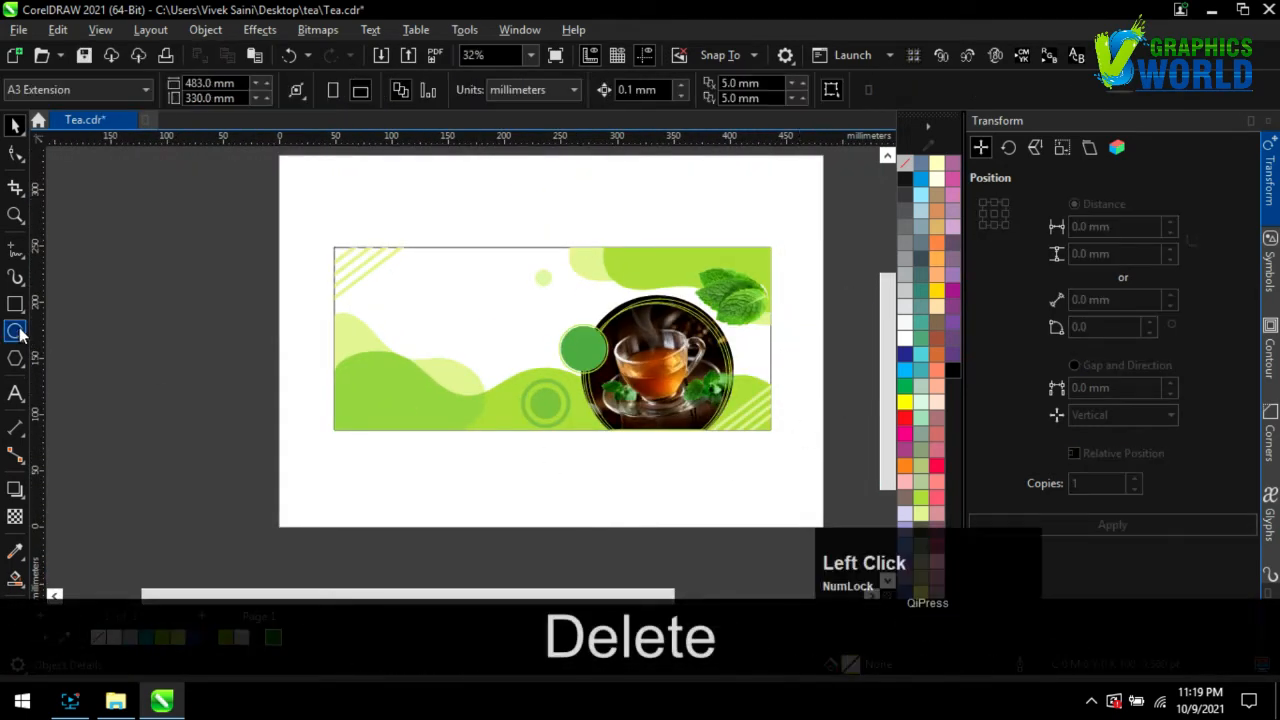
scroll(777, 357, "up", 4)
left_click_drag(702, 340, 683, 317)
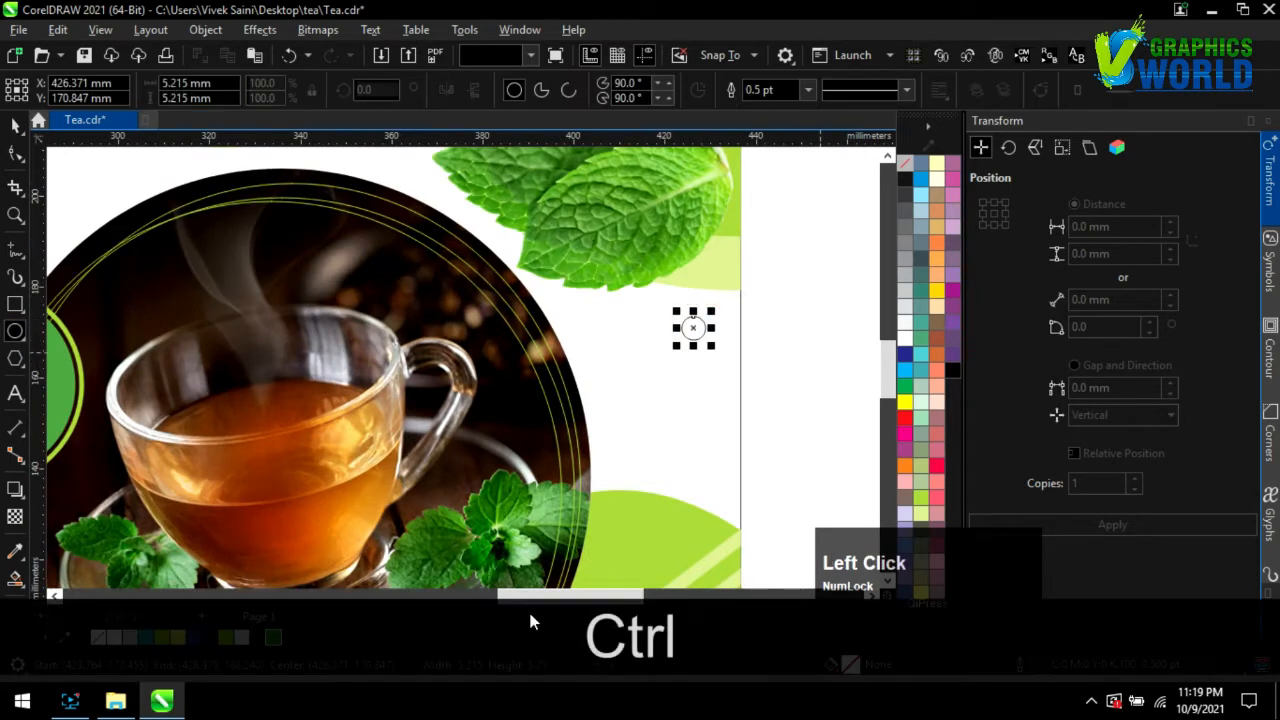
left_click(273, 637)
right_click(905, 166)
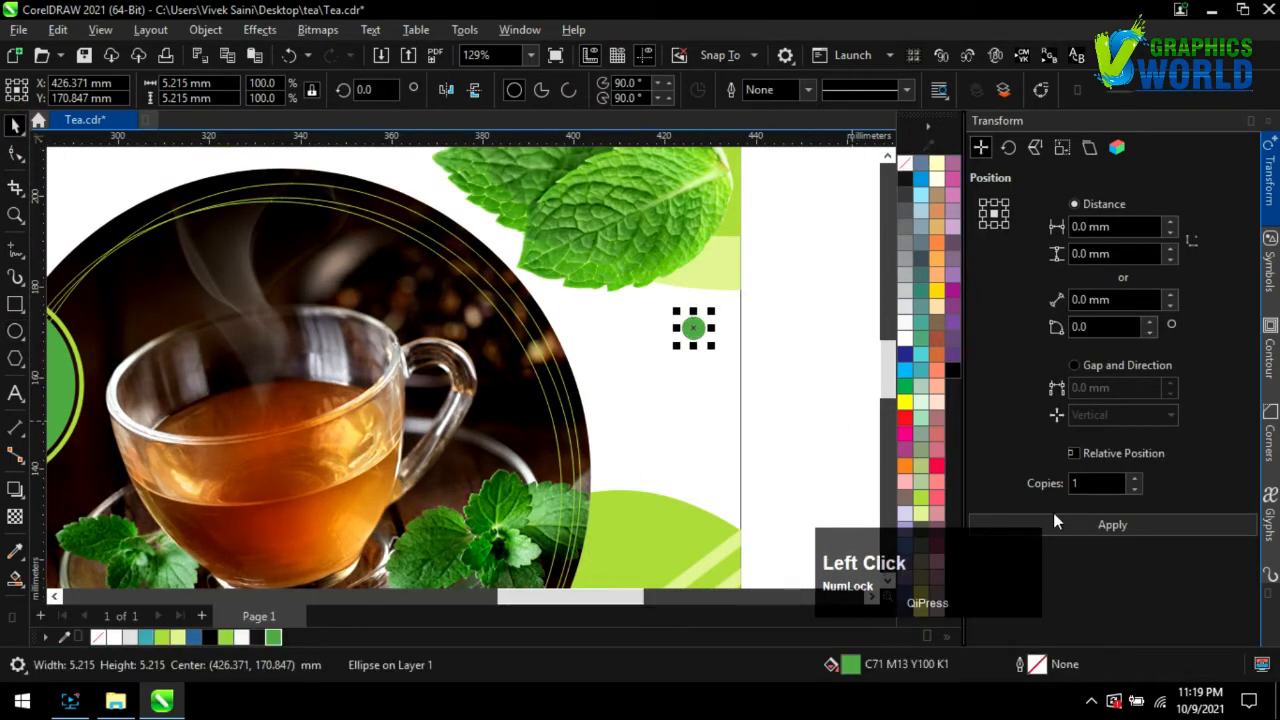
- Repeat the small green circle at even spacing into a grid of four rows and three columns
scroll(762, 397, "up", 2)
left_click_drag(643, 279, 643, 333)
key("ctrl+shift+d")
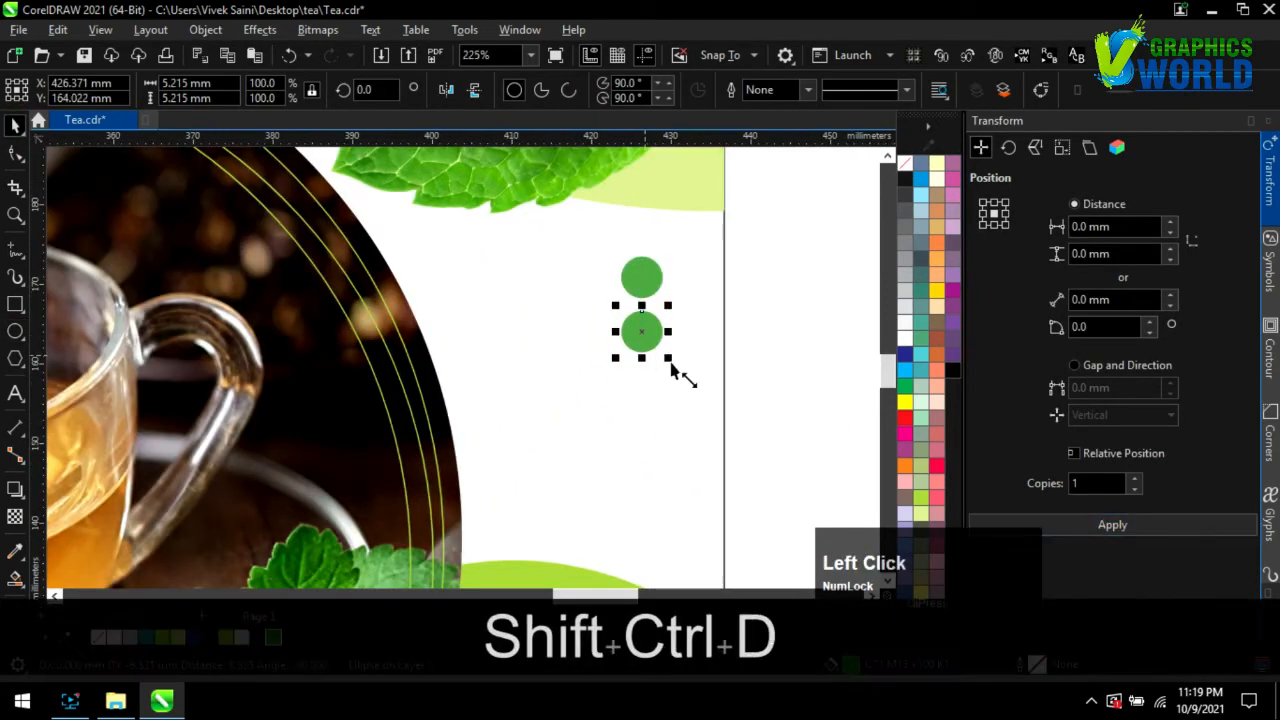
key("ctrl+shift+d")
left_click_drag(565, 229, 1128, 520)
left_click_drag(636, 336, 586, 336)
right_click(586, 336)
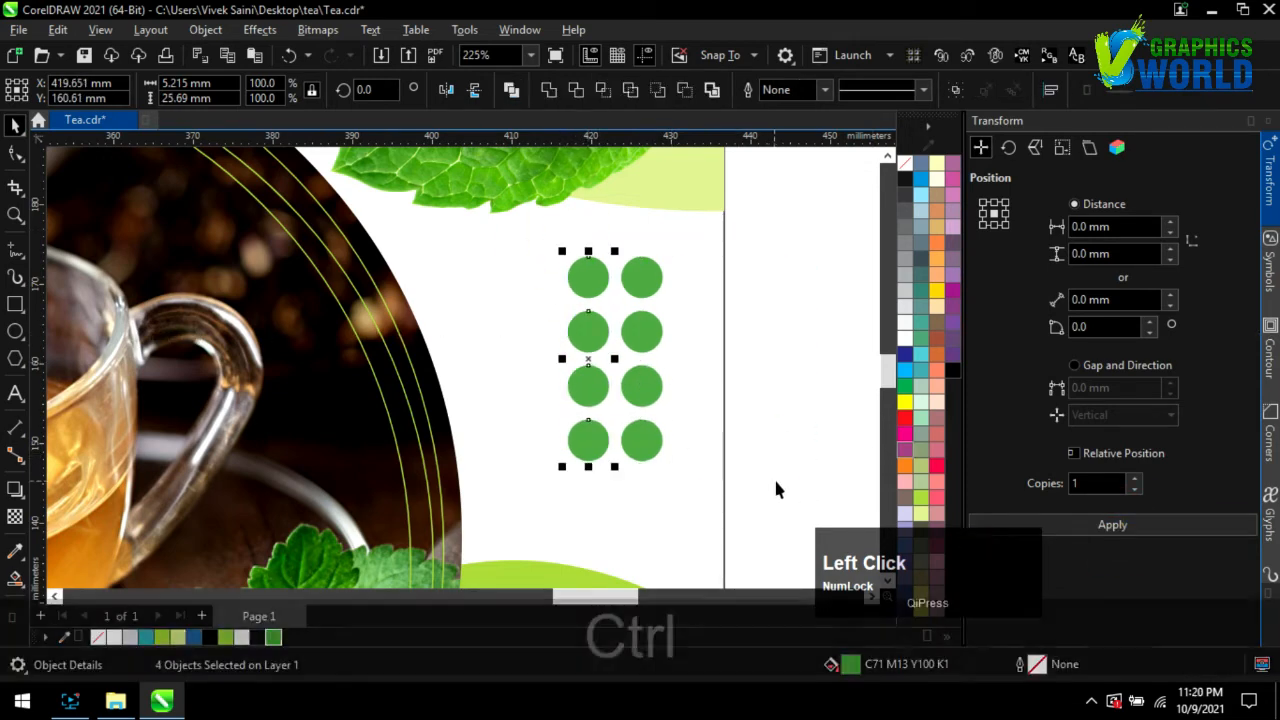
key("ctrl+d")
left_click(780, 477)
- Shrink the dot grid to about 13 by 18 mm and add a copy directly above it with matching row spacing
left_click_drag(628, 427, 413, 205)
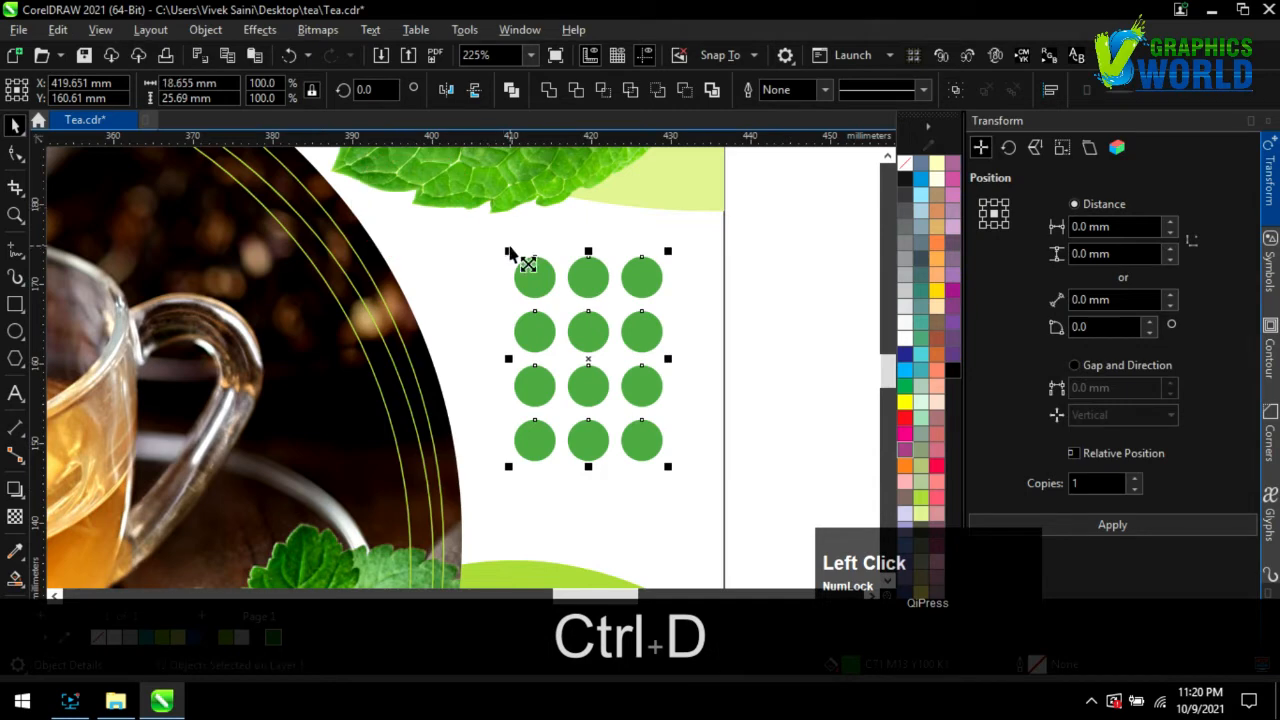
left_click_drag(508, 252, 554, 314)
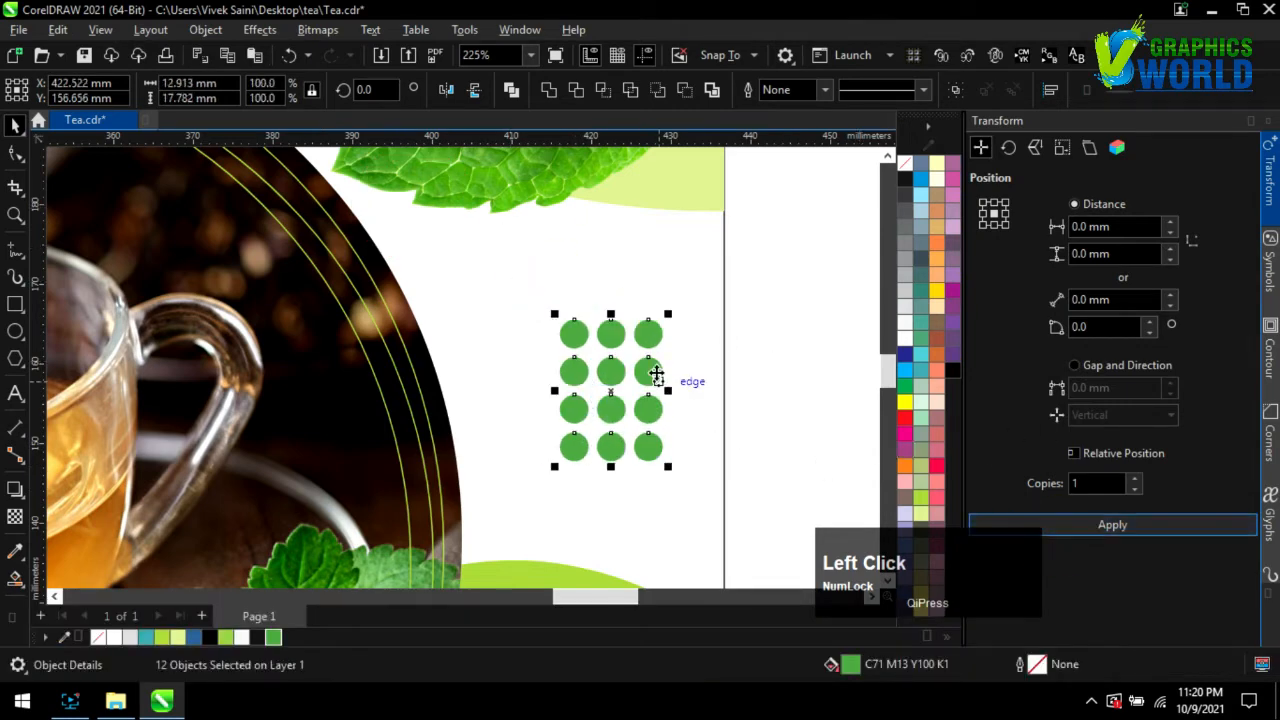
left_click_drag(651, 373, 664, 230)
right_click(664, 230)
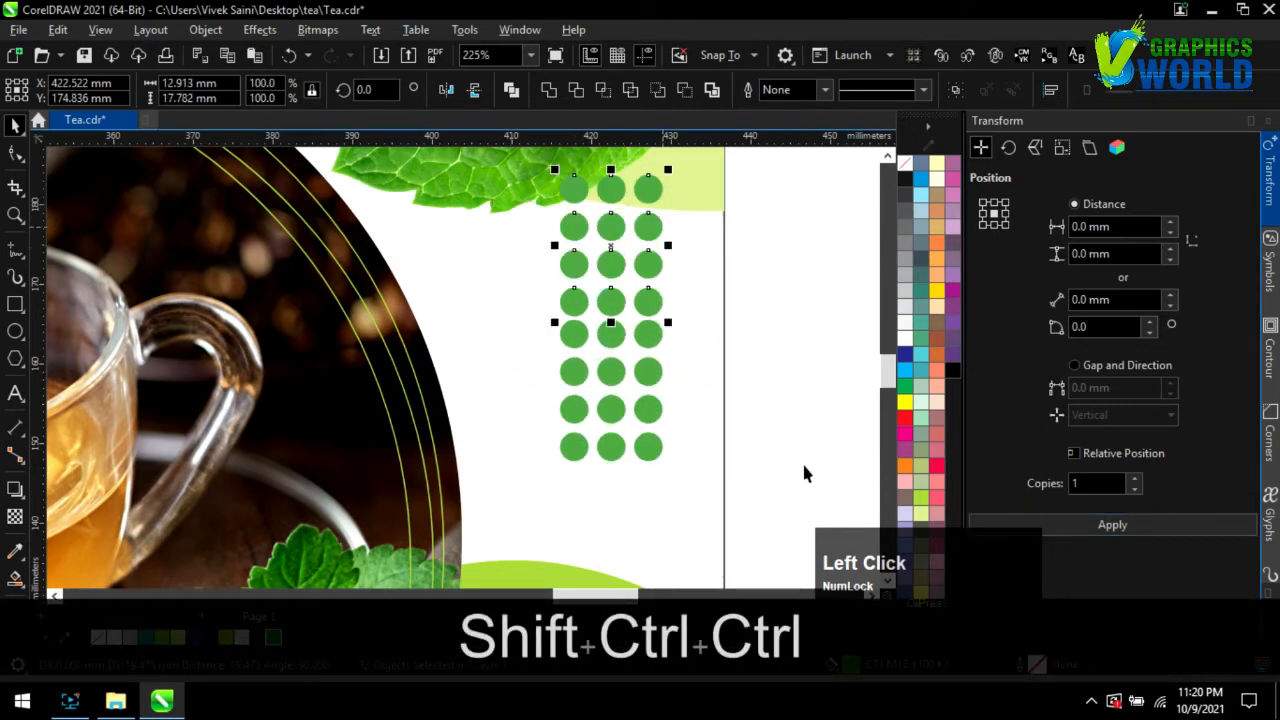
key("Up")
key("Up")
- Resize the combined dot pattern to about 11 by 31 mm and place it along the banner's right edge below the leaves
left_click_drag(776, 489, 571, 224)
left_click_drag(619, 345, 681, 427)
scroll(681, 427, "down", 4)
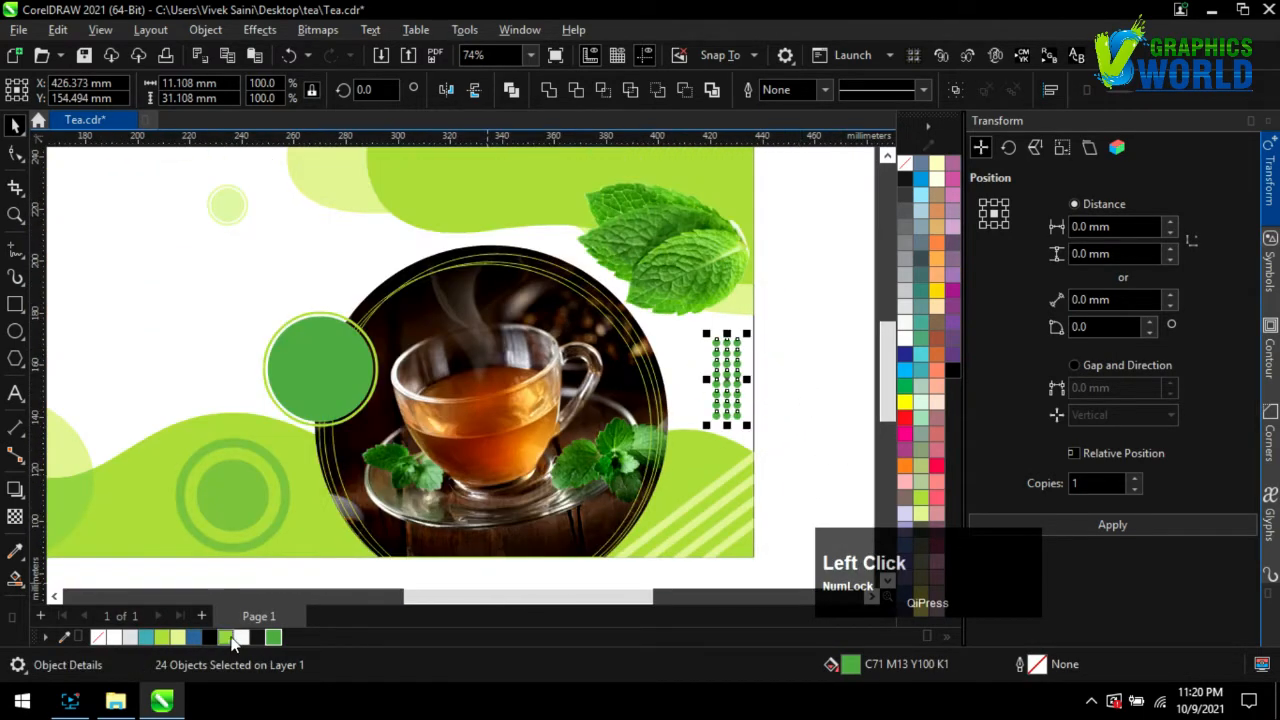
scroll(818, 425, "down", 1)
- Recolour all the dots light grey and save the document
left_click_drag(831, 440, 750, 366)
left_click(813, 362)
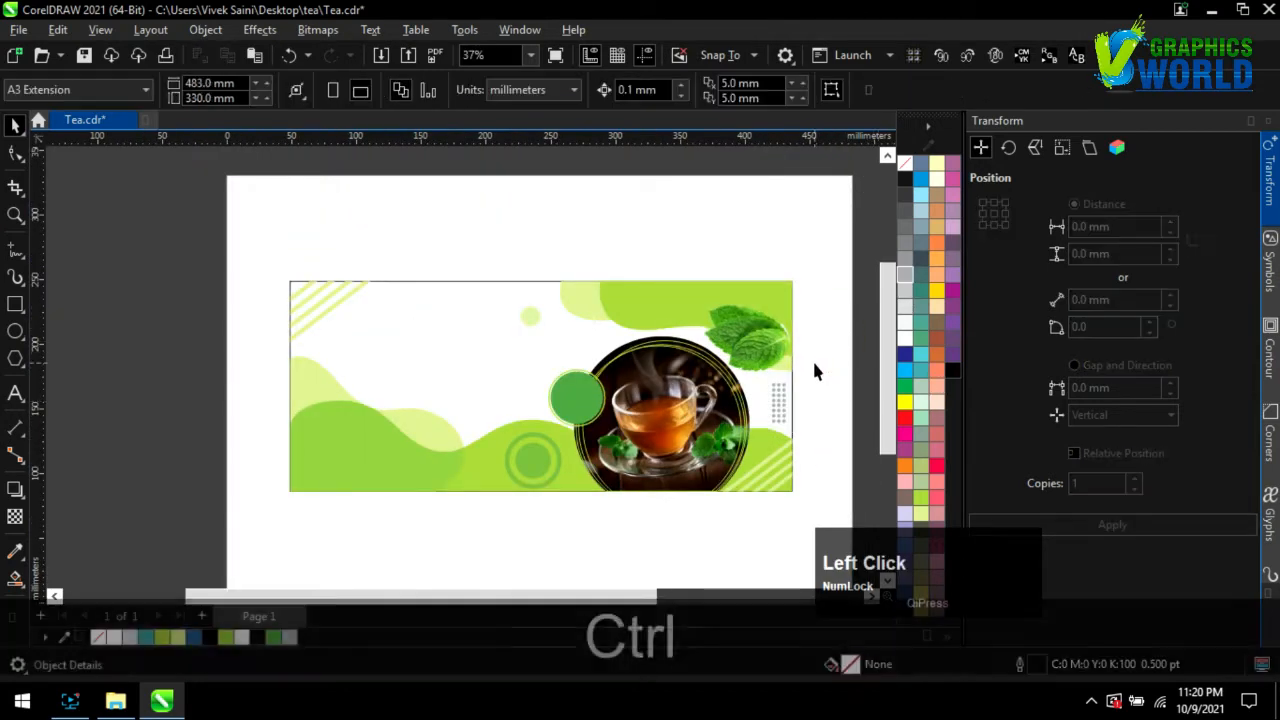
key("ctrl+s")
left_click_drag(836, 455, 757, 366)
left_click(905, 305)
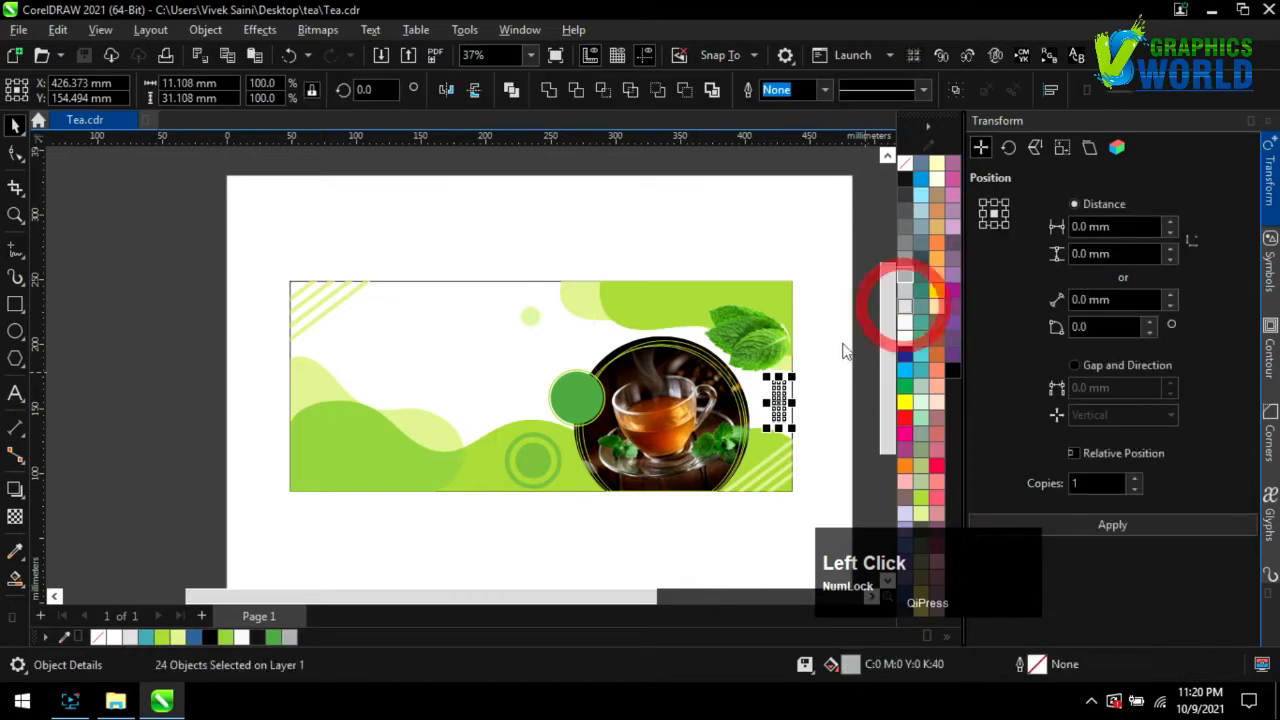
left_click(794, 238)
- Open New Text Document from the tea folder and copy the lines "Herbal Tea" and "Leave Refreshed With a Cup of Tea"
left_click(115, 700)
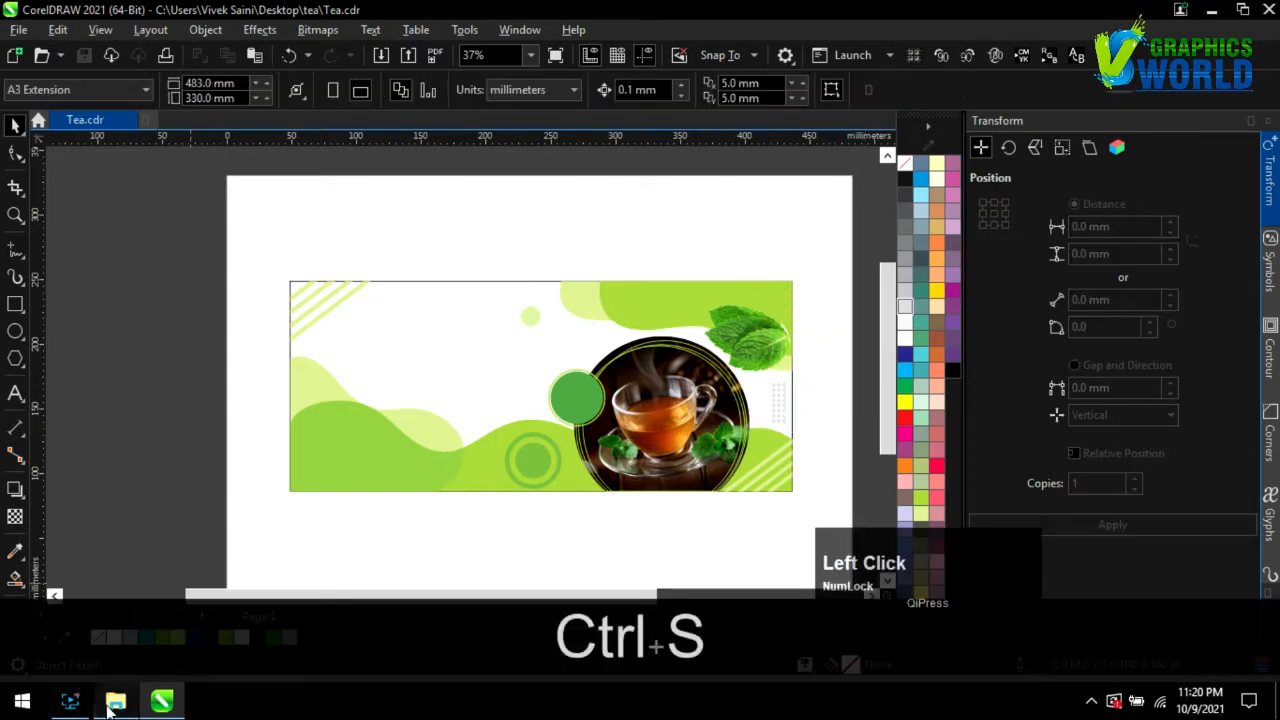
double_click(710, 180)
left_click_drag(719, 277, 966, 294)
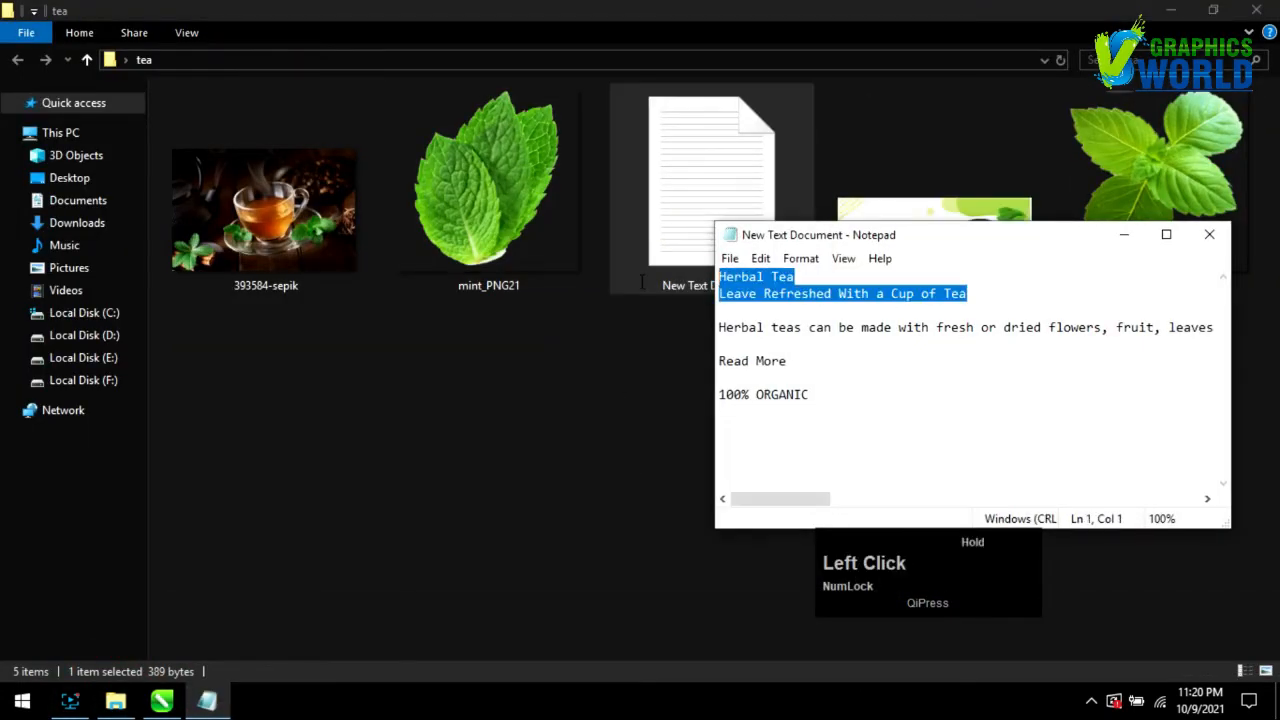
key("ctrl+c")
- Return to CorelDRAW and insert the copied two-line text above the banner
left_click(162, 700)
left_click(15, 393)
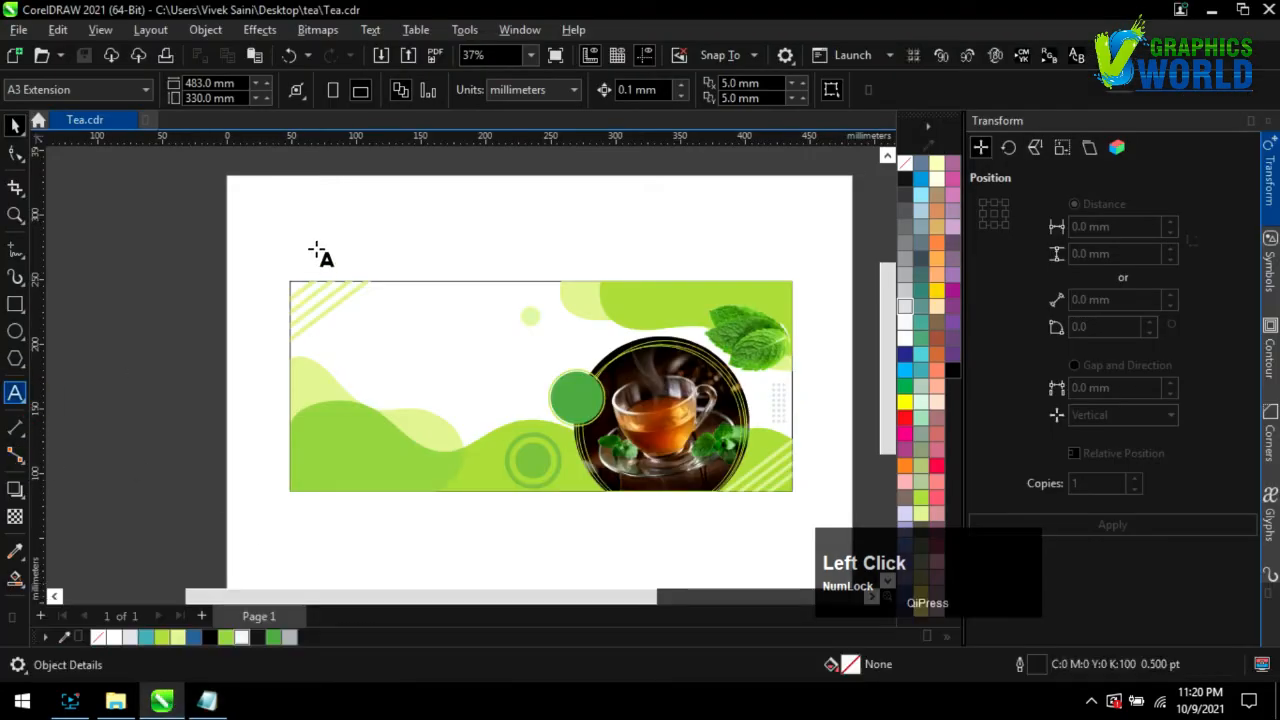
left_click(317, 246)
key("ctrl+v")
key("ctrl+a")
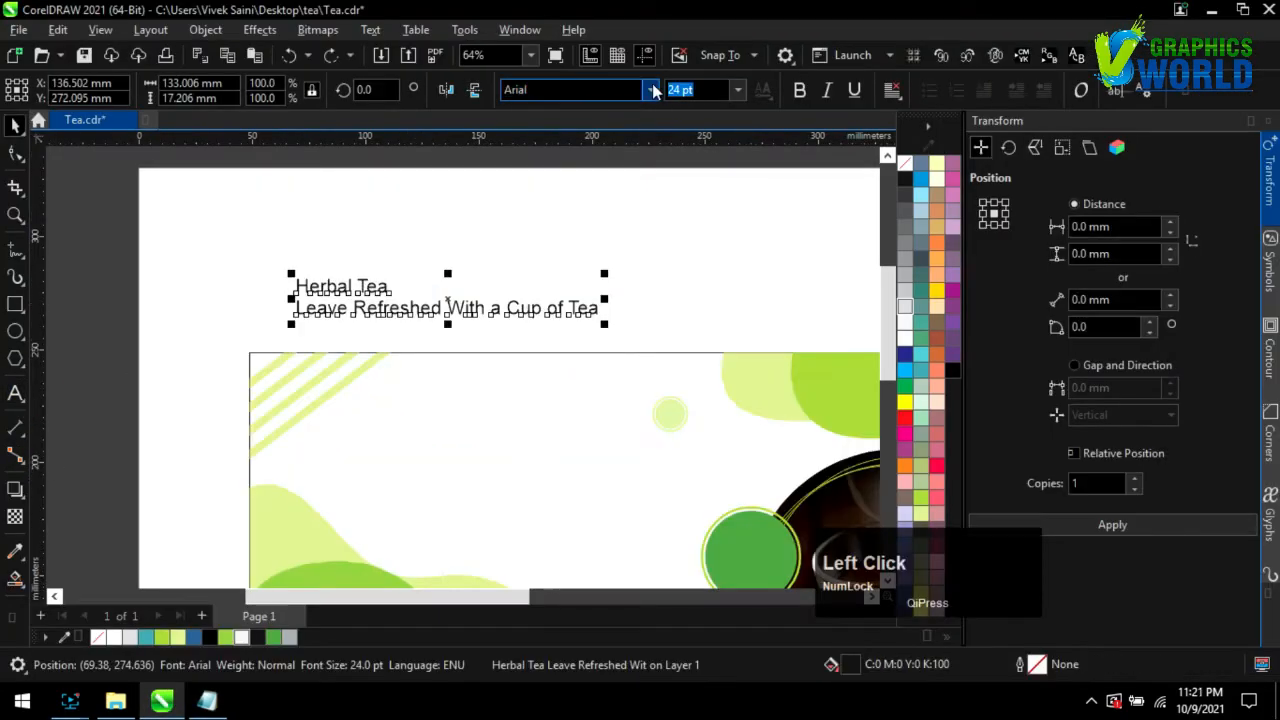
- Break the two-line text apart into separate line objects
left_click(651, 89)
left_click(476, 183)
left_click(474, 212)
left_click(378, 300)
key("ctrl+k")
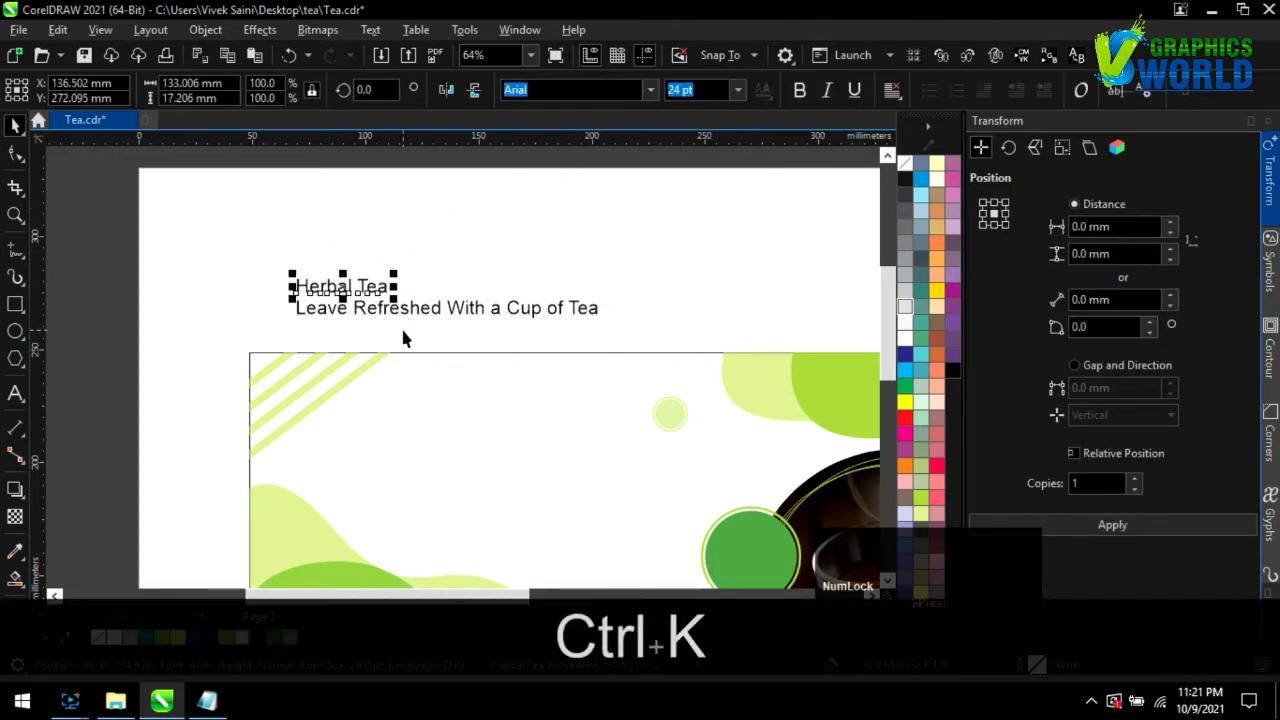
- Set the "Herbal Tea" line in the Badcats Med font
left_click(651, 89)
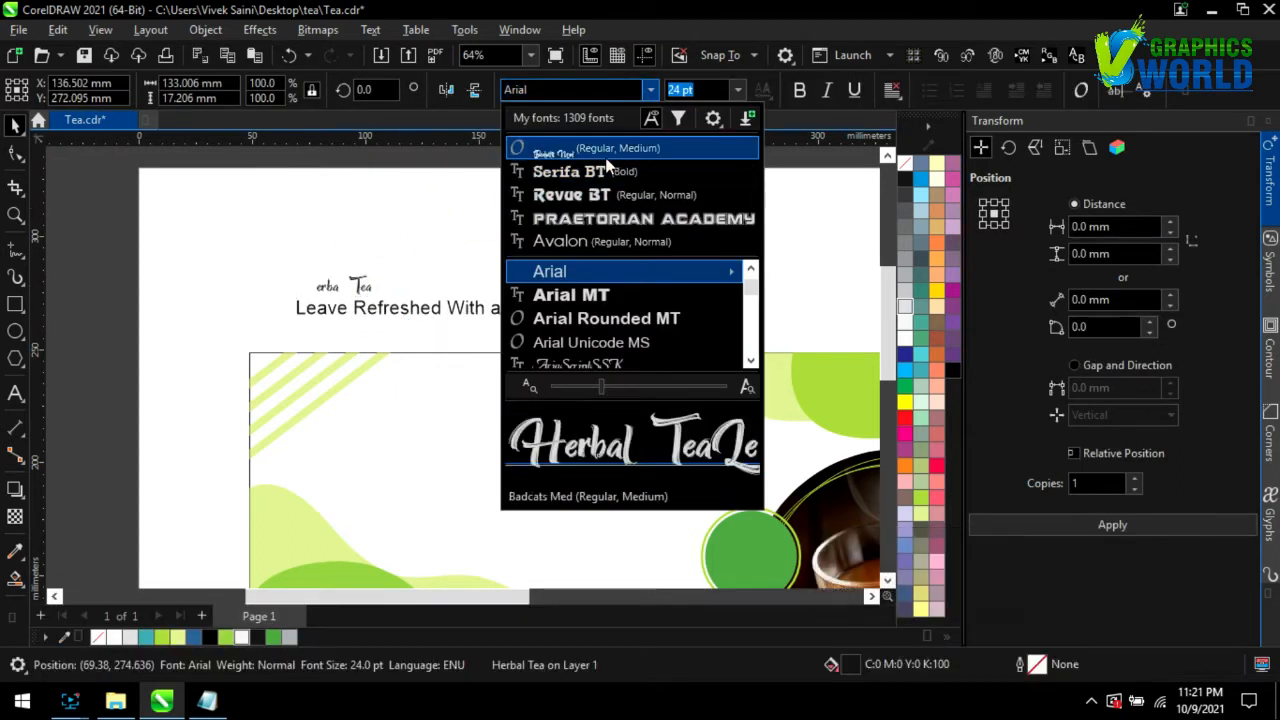
left_click(606, 150)
left_click(364, 290)
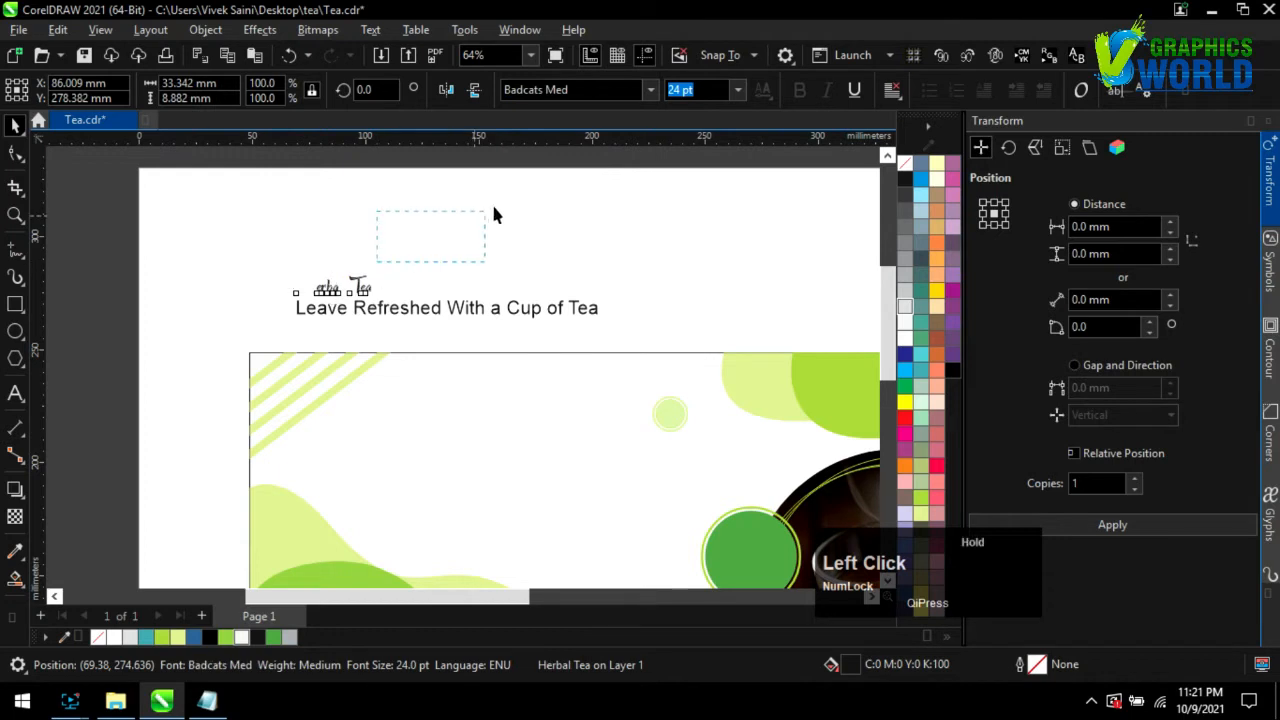
- Enlarge the "Herbal Tea" headline to about 77 pt and place it in the banner's upper white area
left_click_drag(493, 207, 493, 207)
left_click(364, 287)
left_click_drag(377, 271, 508, 222)
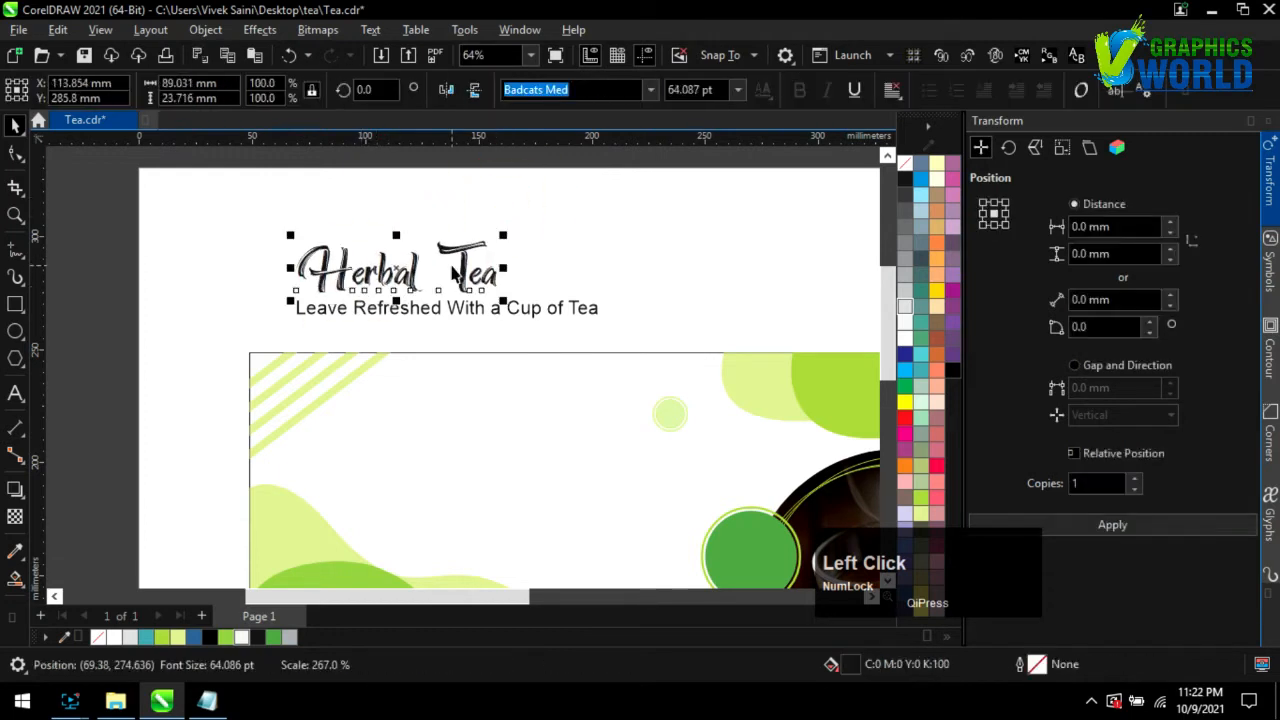
left_click_drag(565, 450, 615, 413)
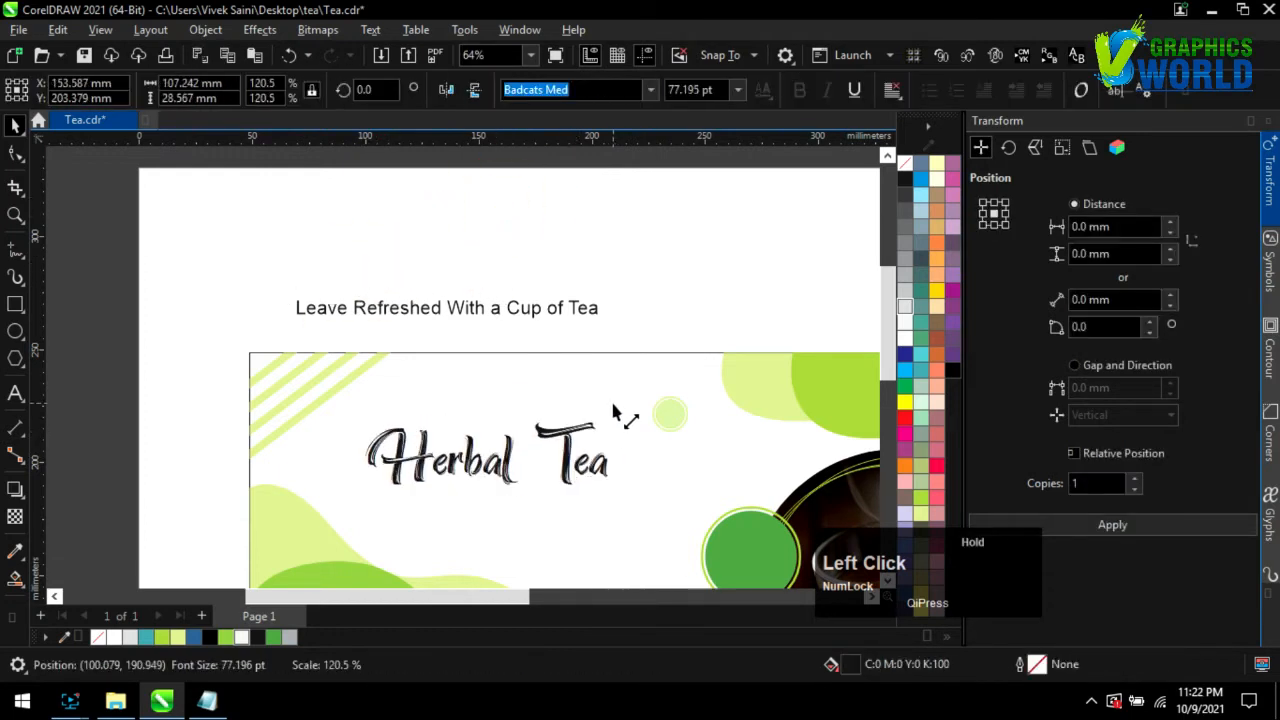
left_click_drag(567, 447, 569, 432)
- Fill the "Herbal Tea" headline with the darker green (C71 M13 Y100 K1)
left_click(274, 637)
left_click(494, 226)
scroll(496, 224, "down", 1)
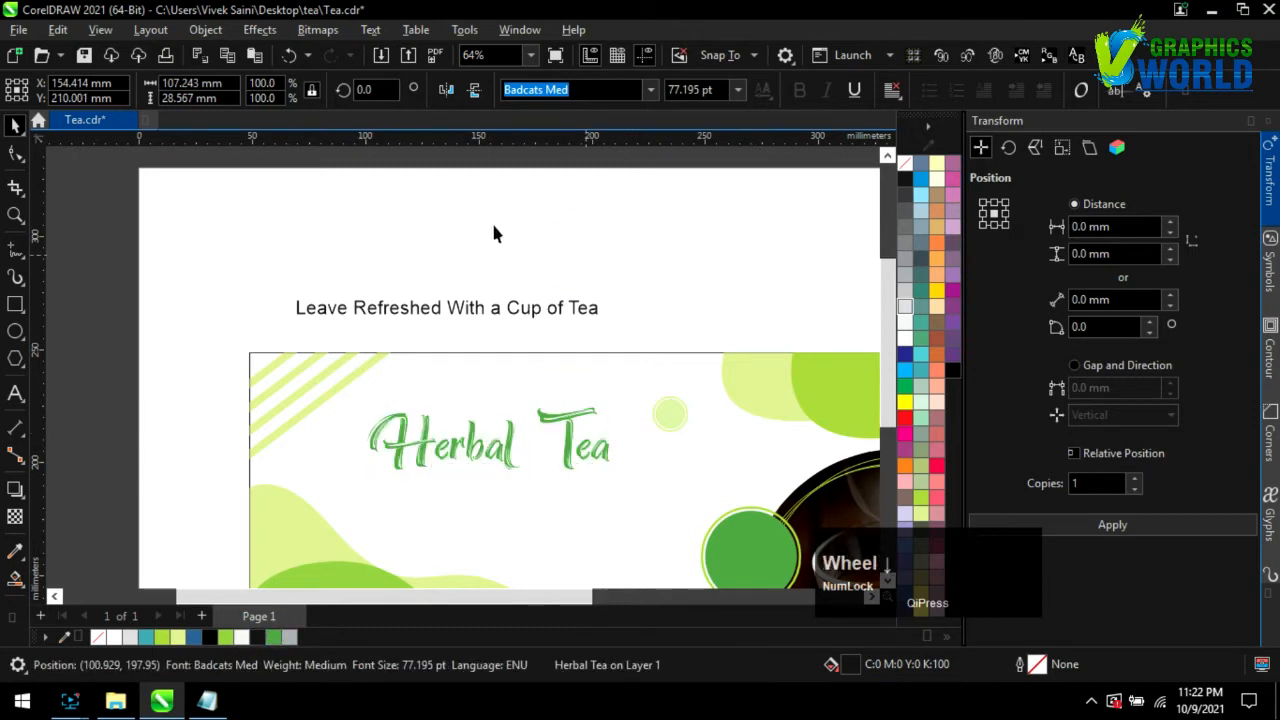
scroll(620, 310, "up", 1)
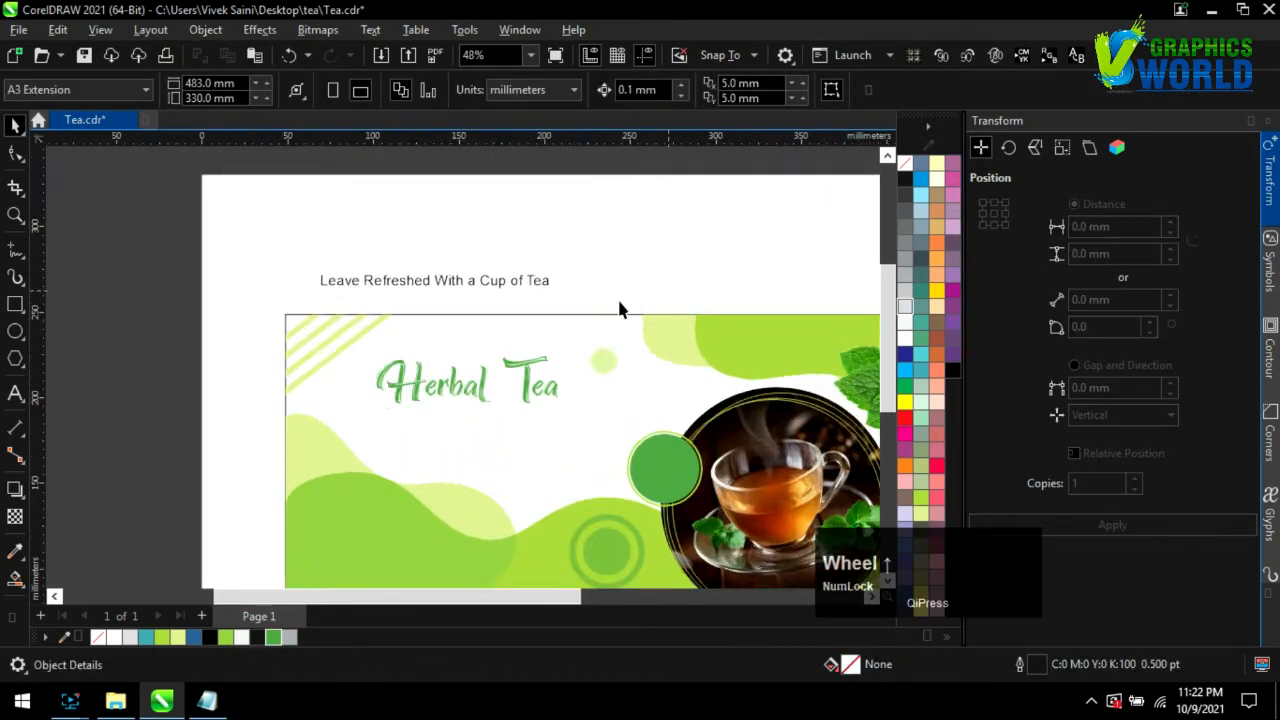
- Make the "Leave Refreshed With a Cup of Tea" line bold and place it directly below the headline
left_click(537, 285)
left_click(799, 91)
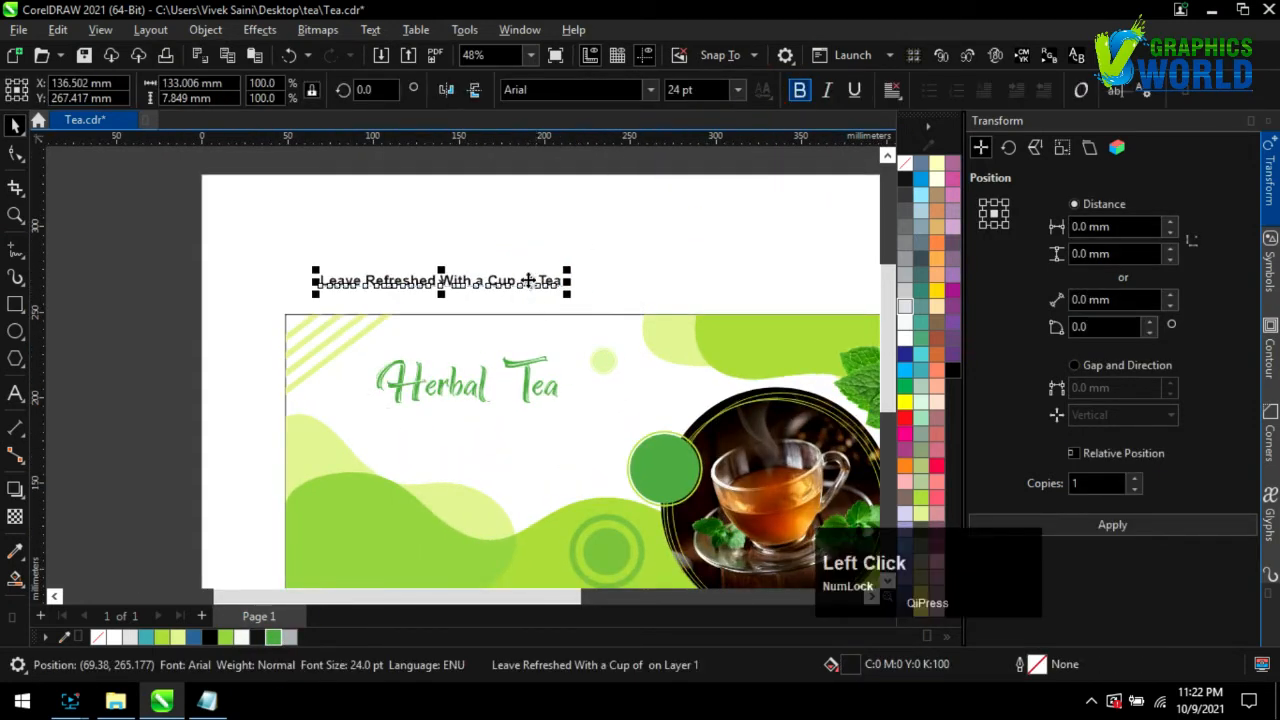
left_click_drag(528, 281, 568, 421)
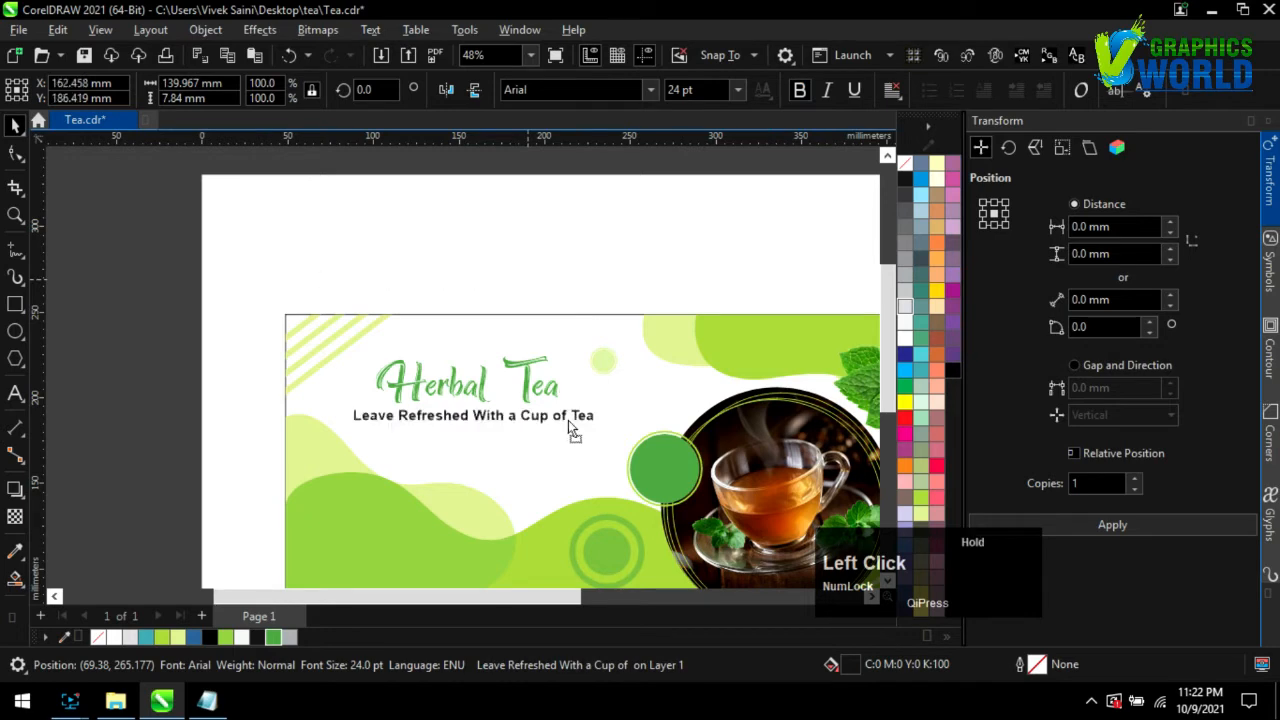
- Set the tagline in bold Swis721 Cn BT and fill it with 50% black
left_click(649, 91)
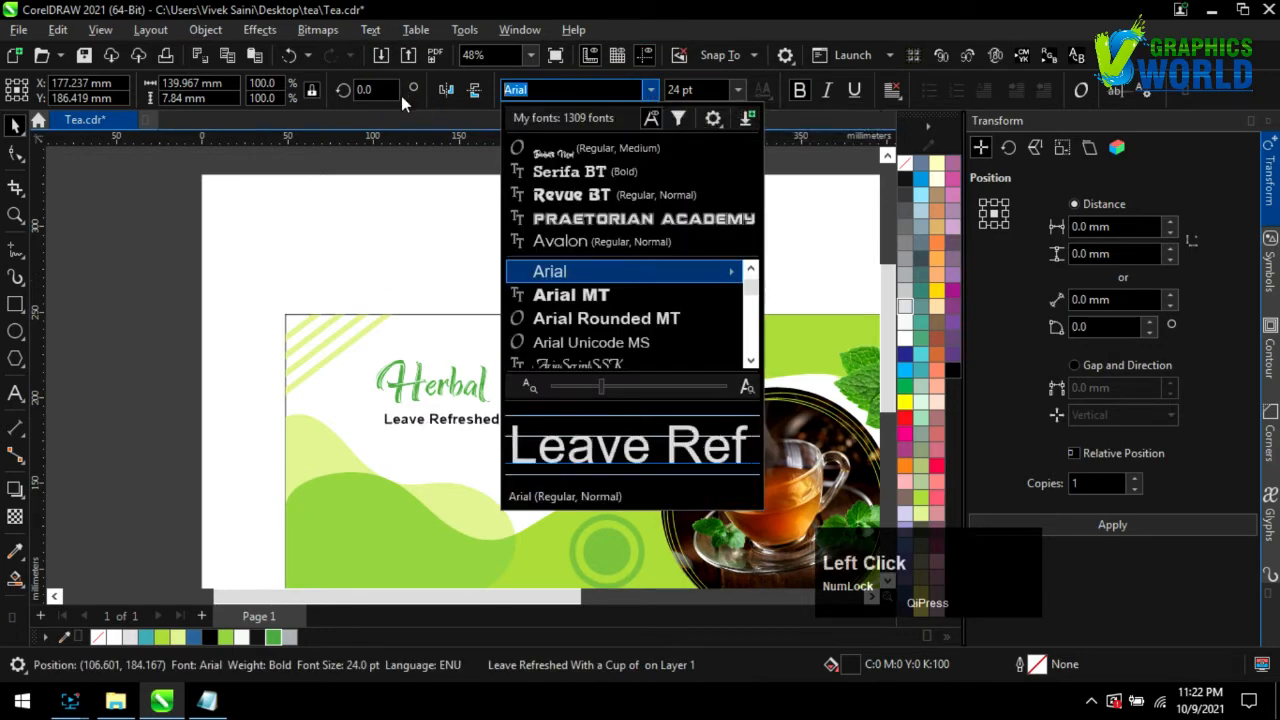
type("swi")
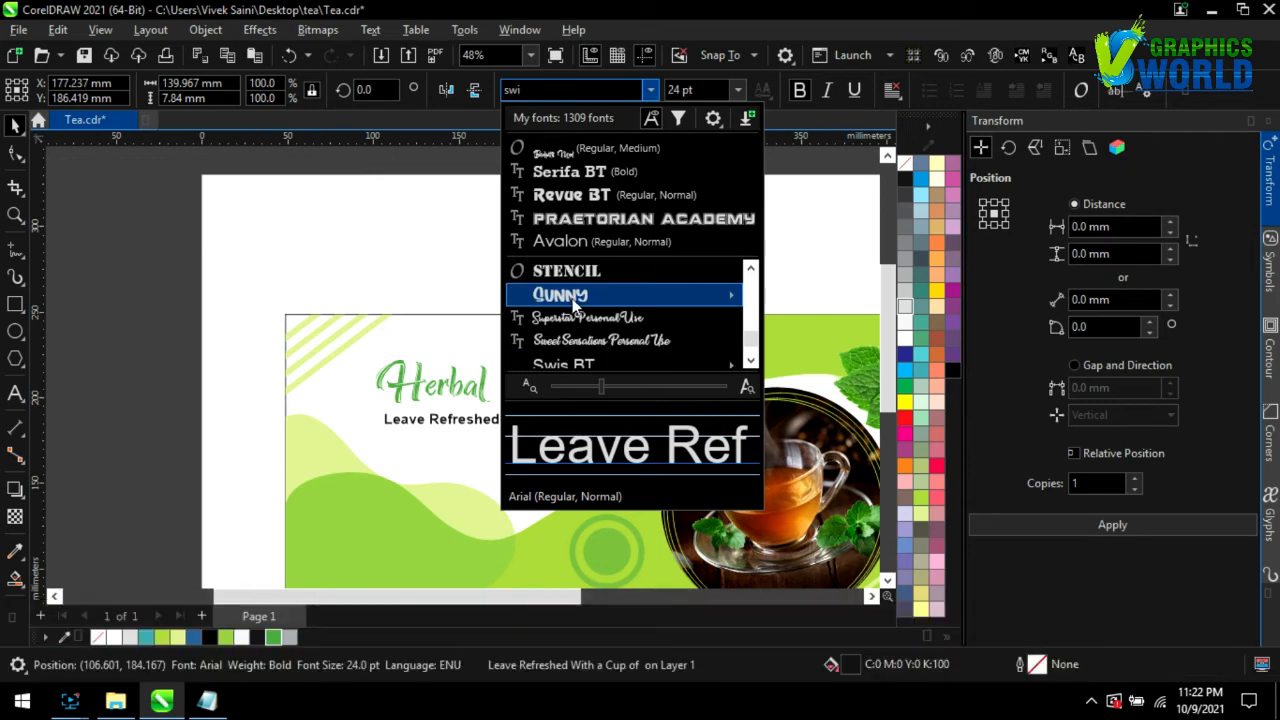
left_click(577, 298)
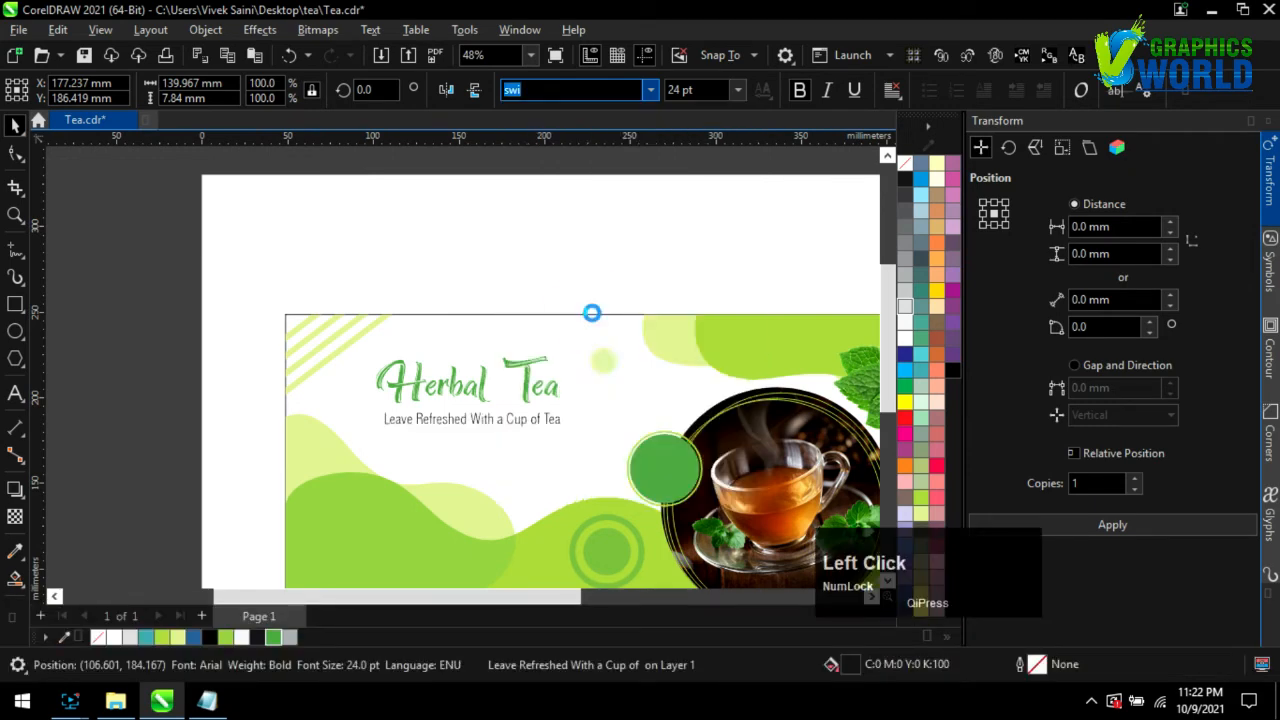
left_click(902, 263)
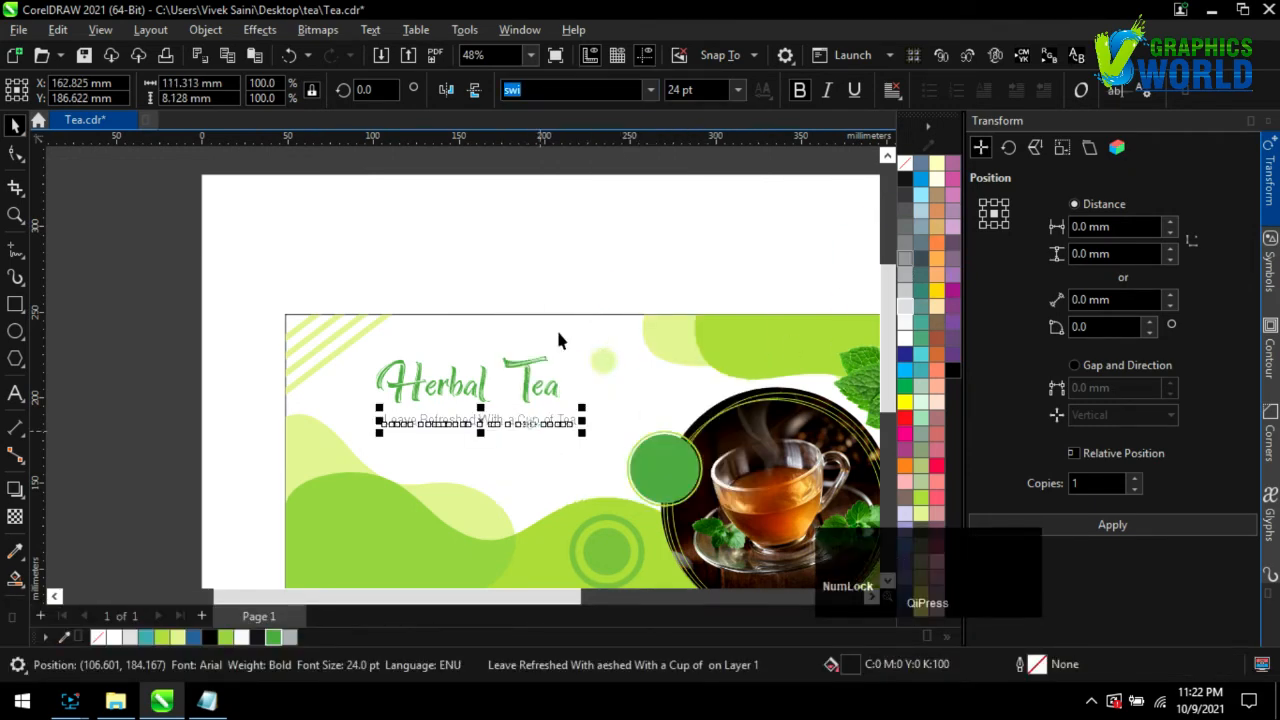
left_click(650, 90)
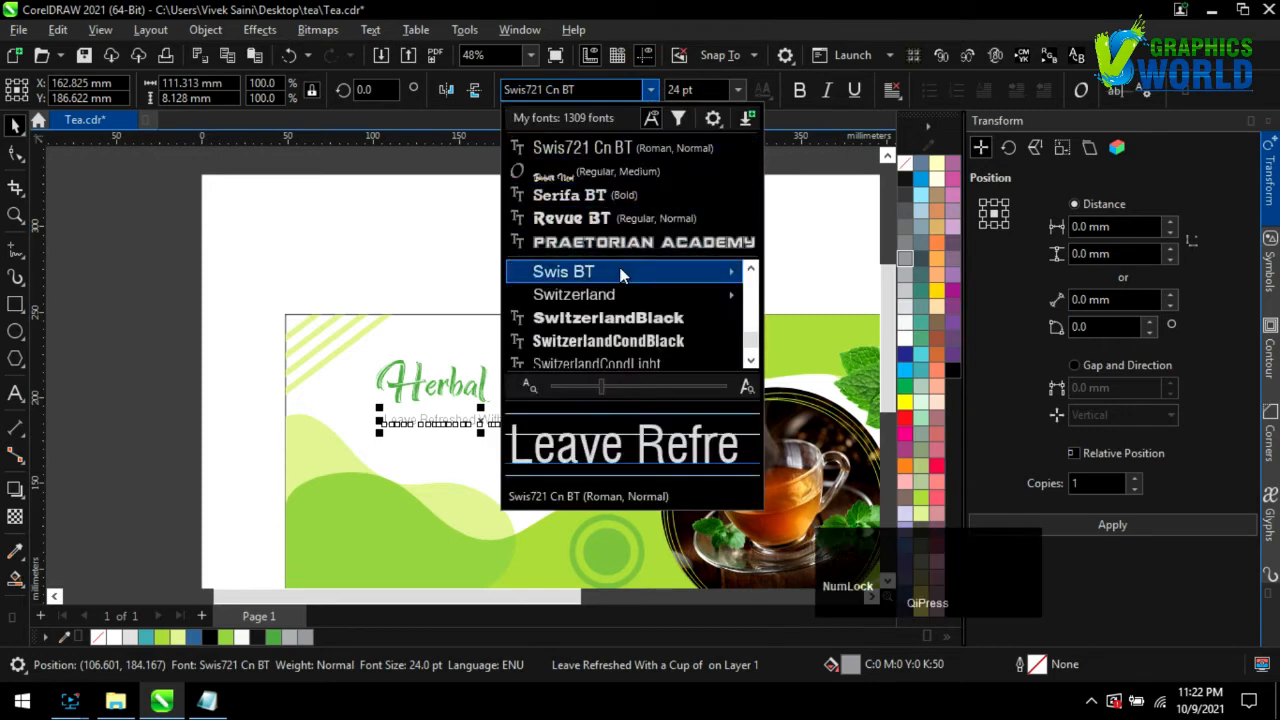
mouse_move(678, 284)
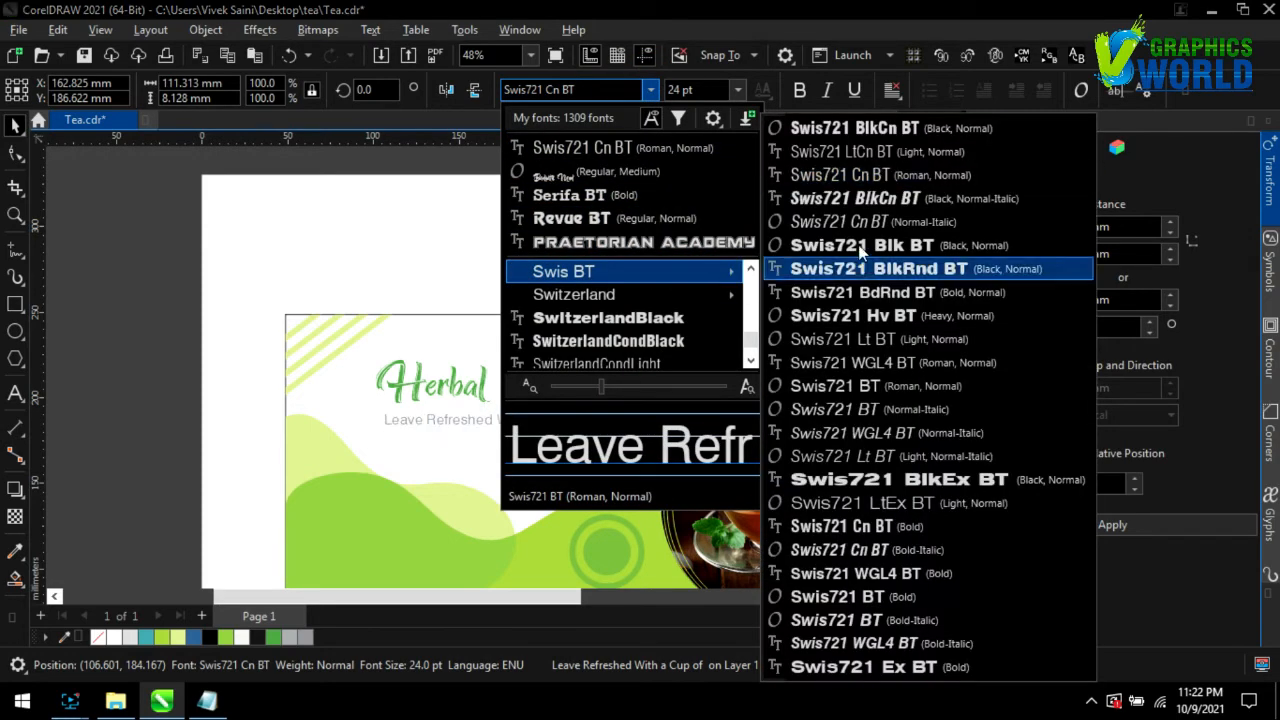
left_click(851, 178)
left_click(799, 90)
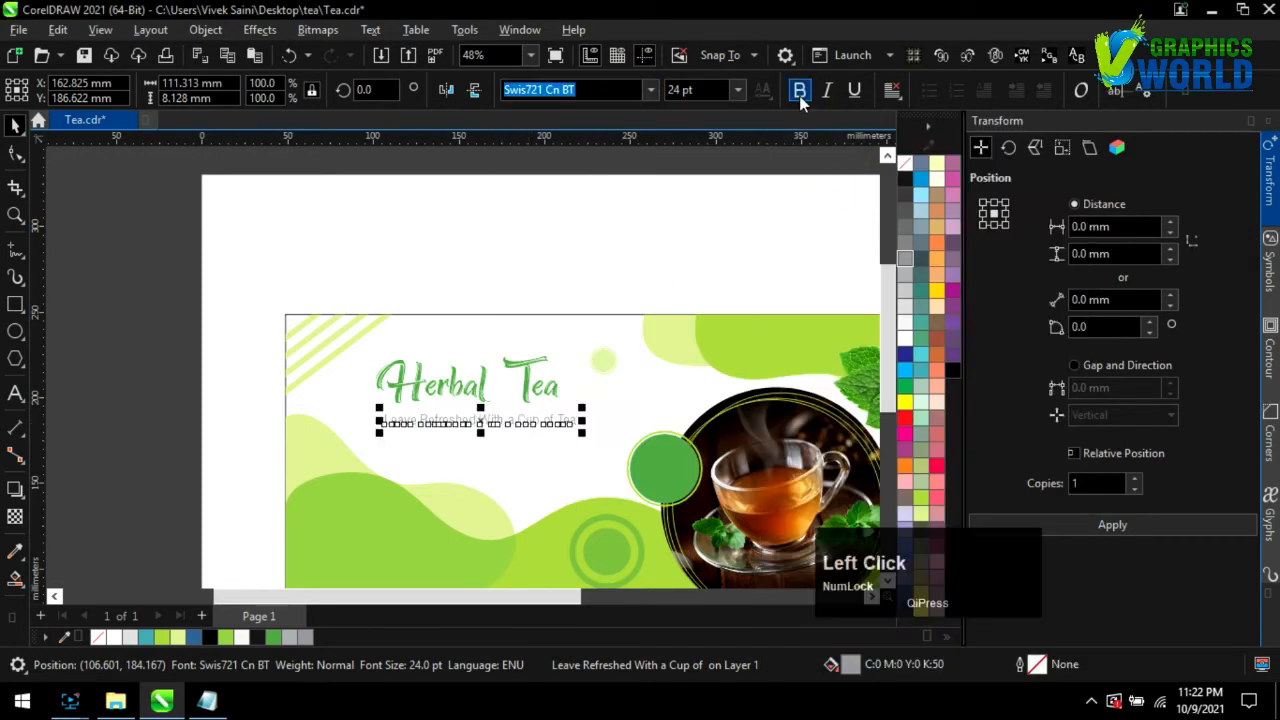
- Raise the tagline about 3.4 mm toward the headline and fill it with a darker grey
scroll(505, 420, "up", 3)
left_click_drag(519, 444, 519, 439)
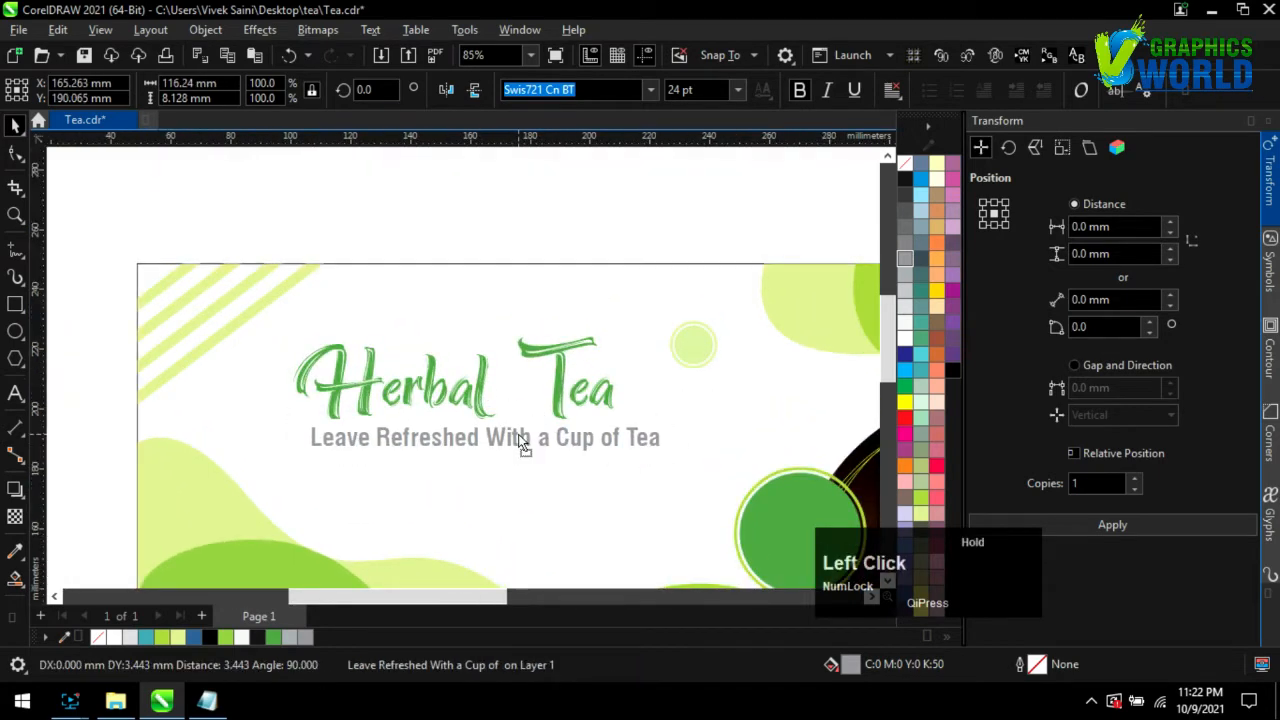
left_click(905, 228)
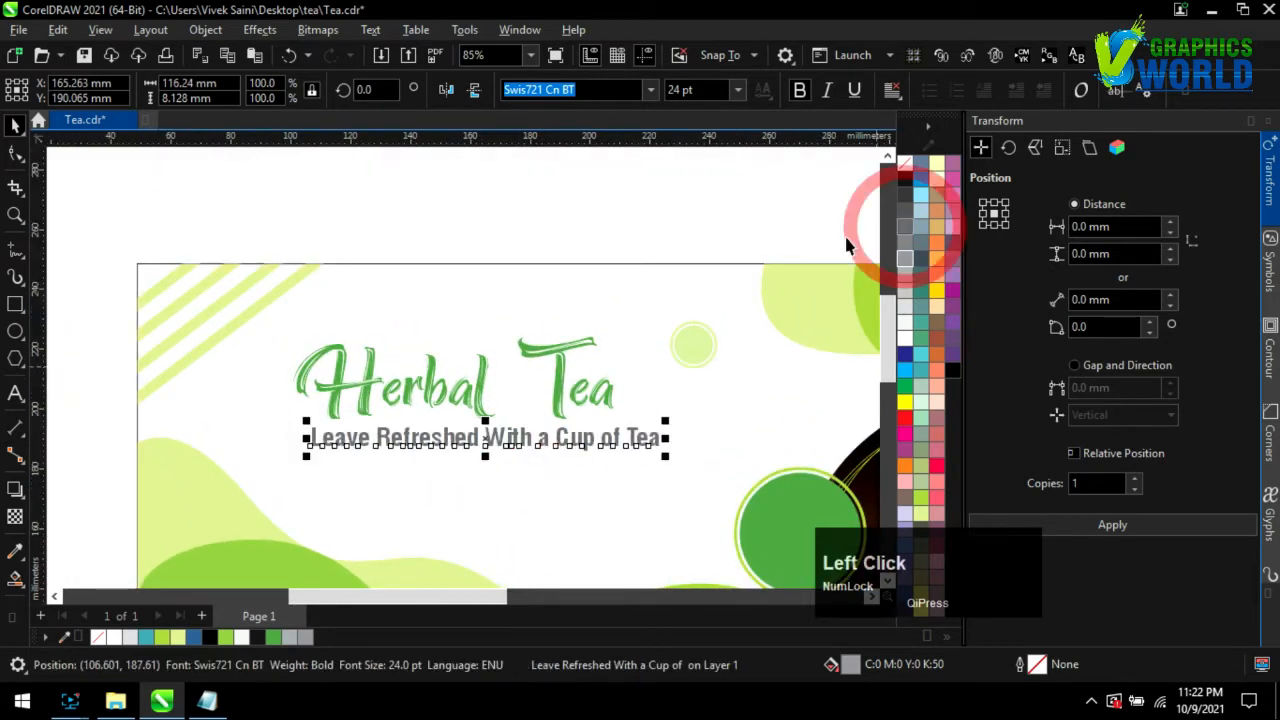
- Enlarge the "Herbal Tea" headline to about 86 pt above the tagline
left_click(507, 268)
scroll(553, 372, "down", 2)
left_click_drag(596, 340, 622, 332)
left_click(541, 206)
scroll(530, 205, "down", 1)
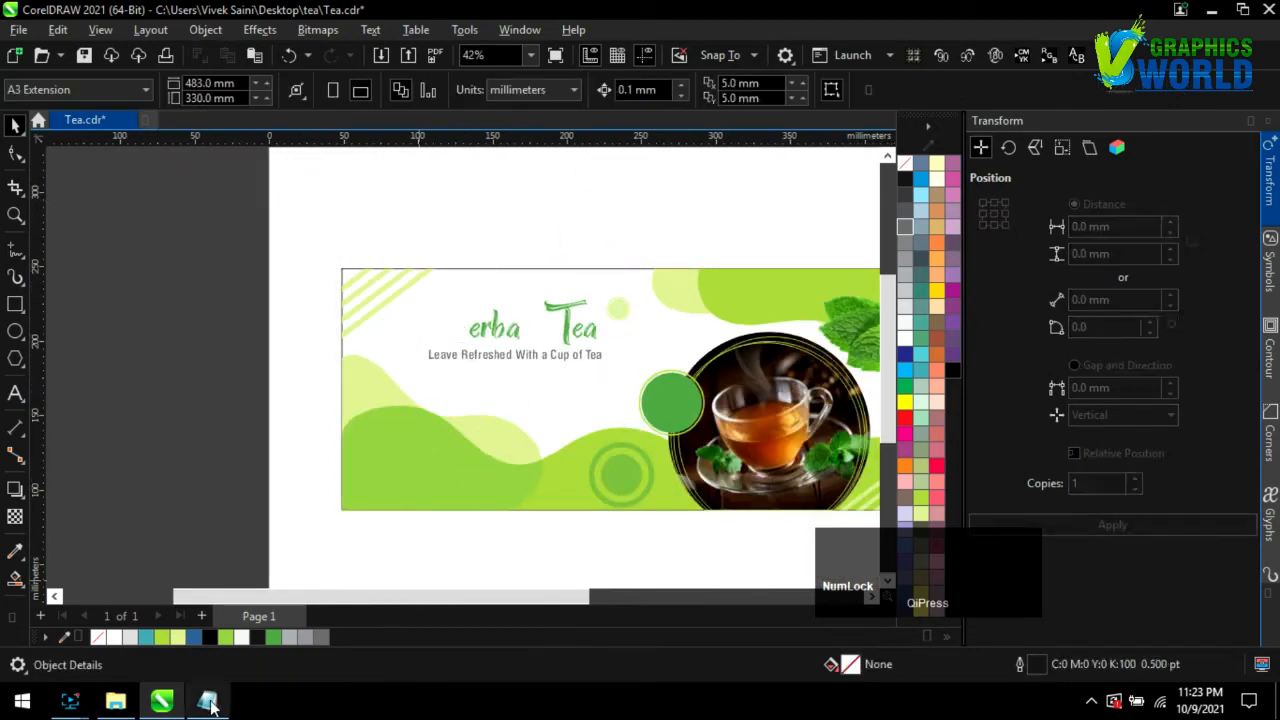
- Switch to New Text Document in Notepad and copy the paragraph beginning "Herbal teas can be made with fresh or dried flowers"
left_click(209, 702)
triple_click(720, 327)
key("ctrl+c")
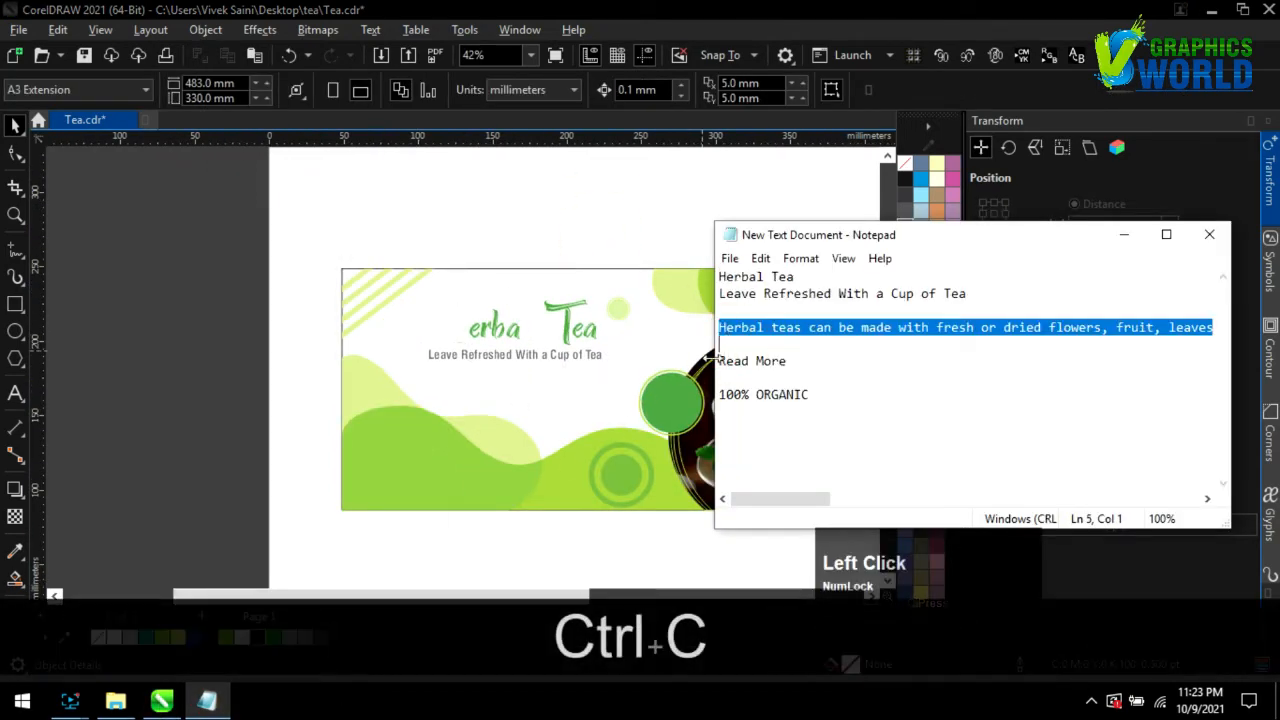
- Return to CorelDRAW and draw a paragraph text frame about 117 × 29 mm below the tagline
left_click(28, 229)
left_click(15, 393)
scroll(450, 388, "up", 2)
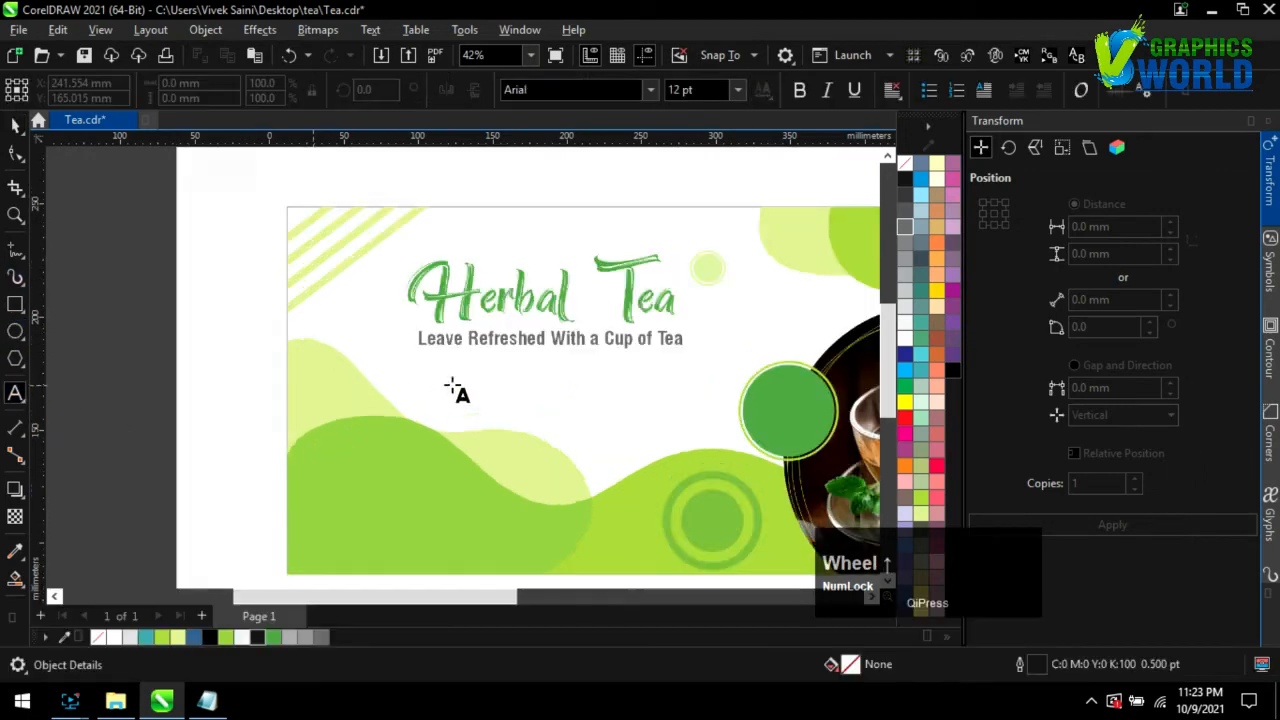
left_click_drag(540, 400, 684, 420)
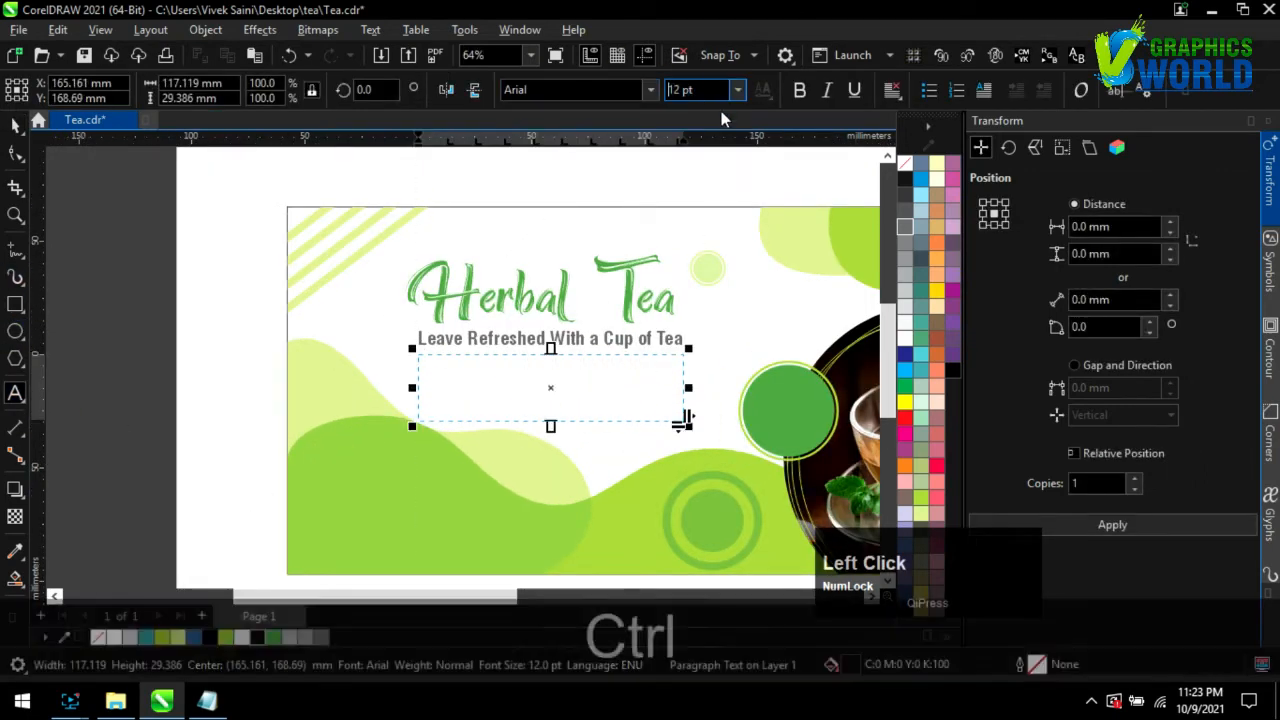
- Set the frame's text size to 4 pt and paste the copied paragraph into it
key("ctrl+a")
type("4")
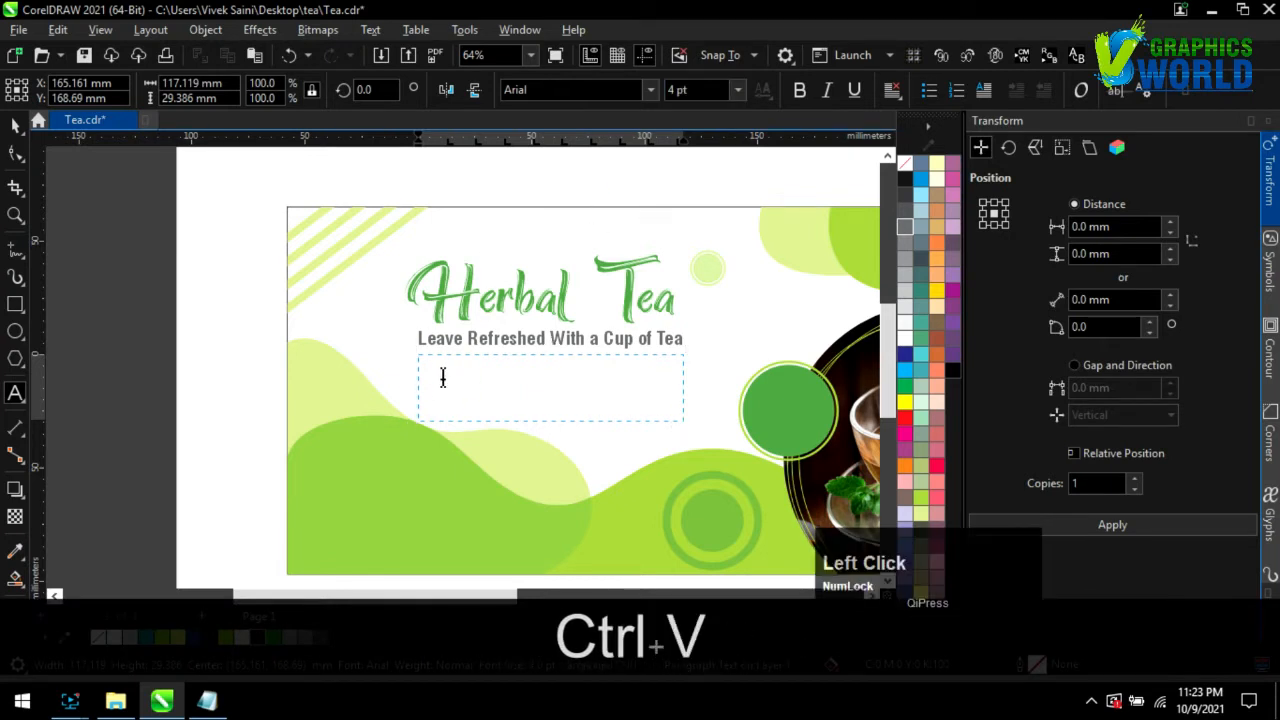
key("ctrl+v")
- Set the whole pasted paragraph to 12 pt and finish editing its text
left_click(738, 90)
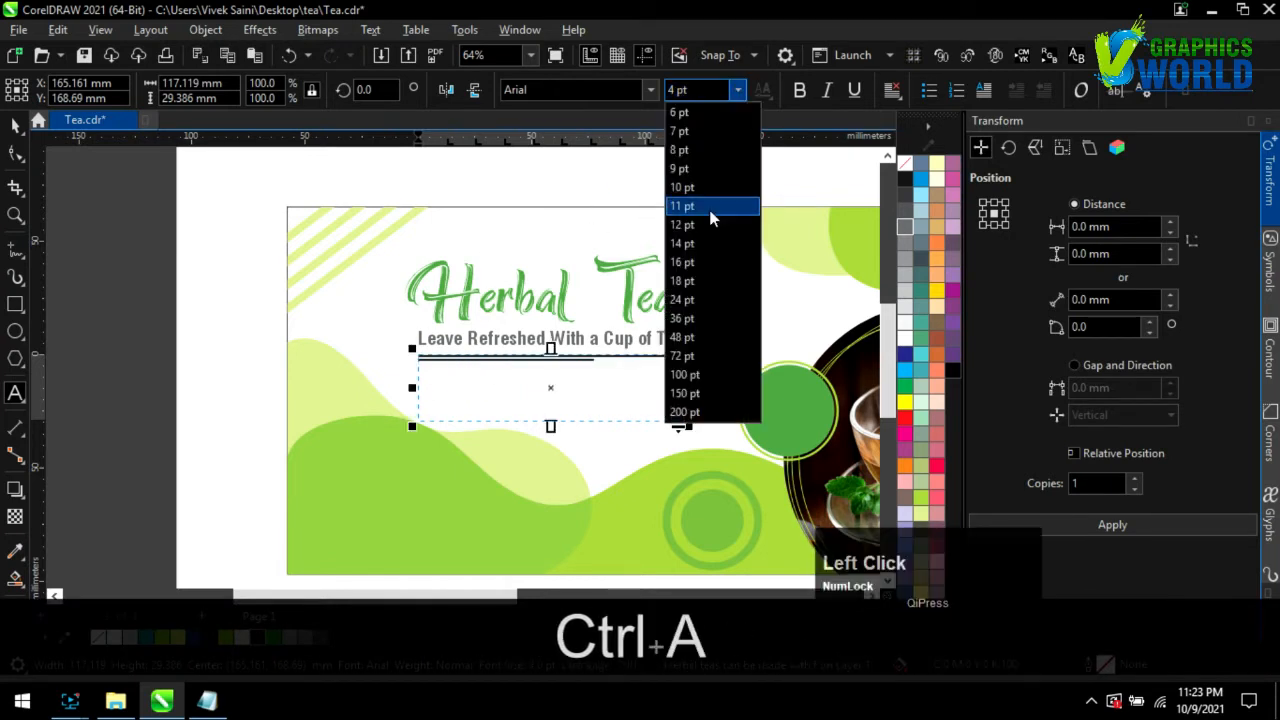
left_click(570, 412)
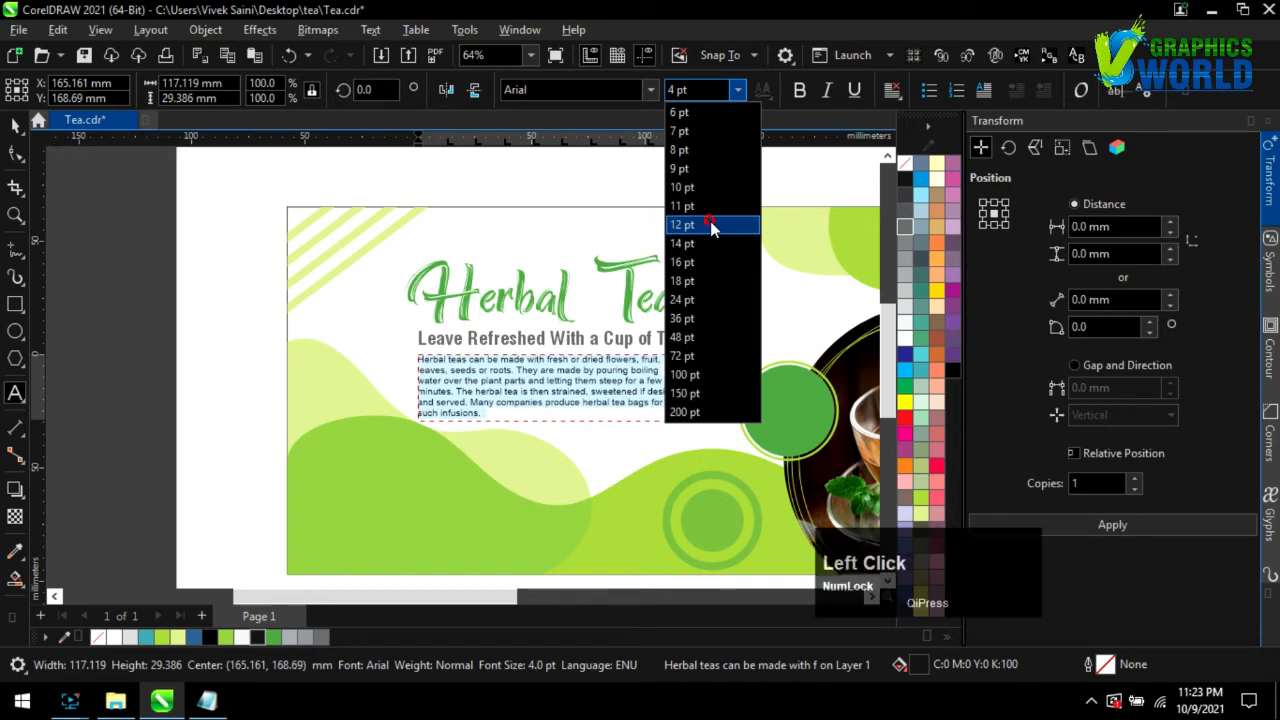
key("Delete")
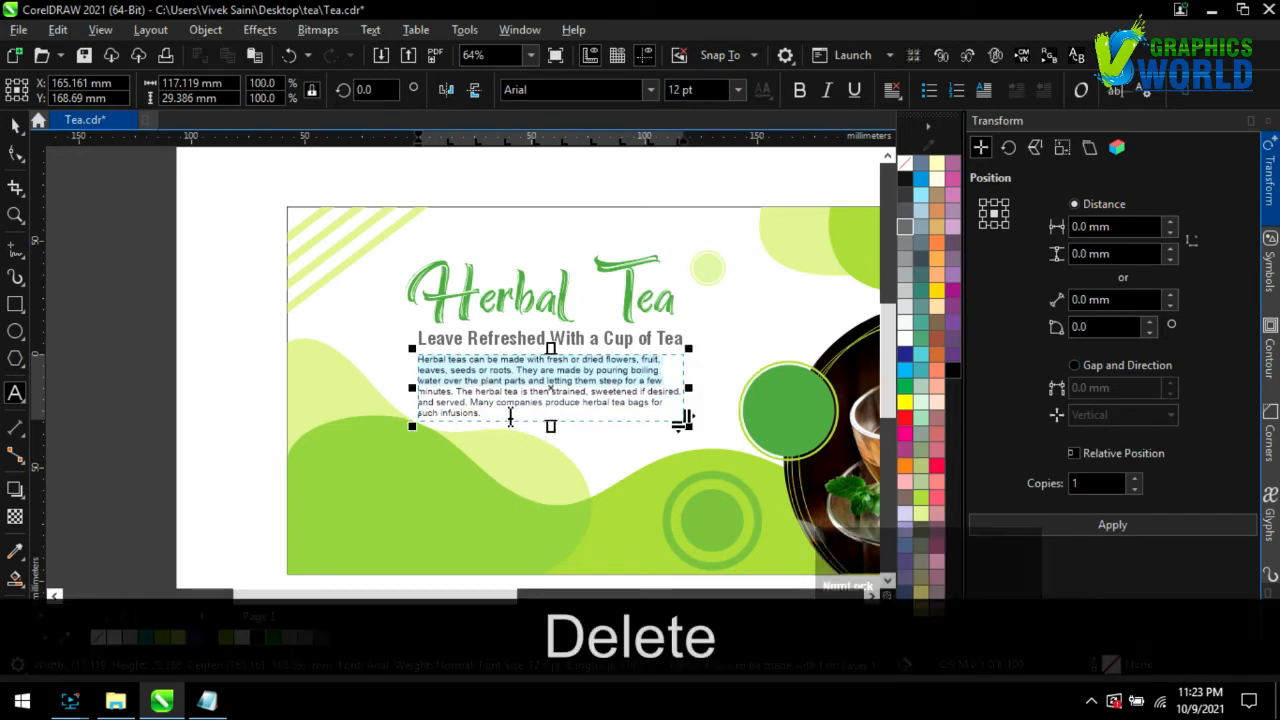
left_click(80, 206)
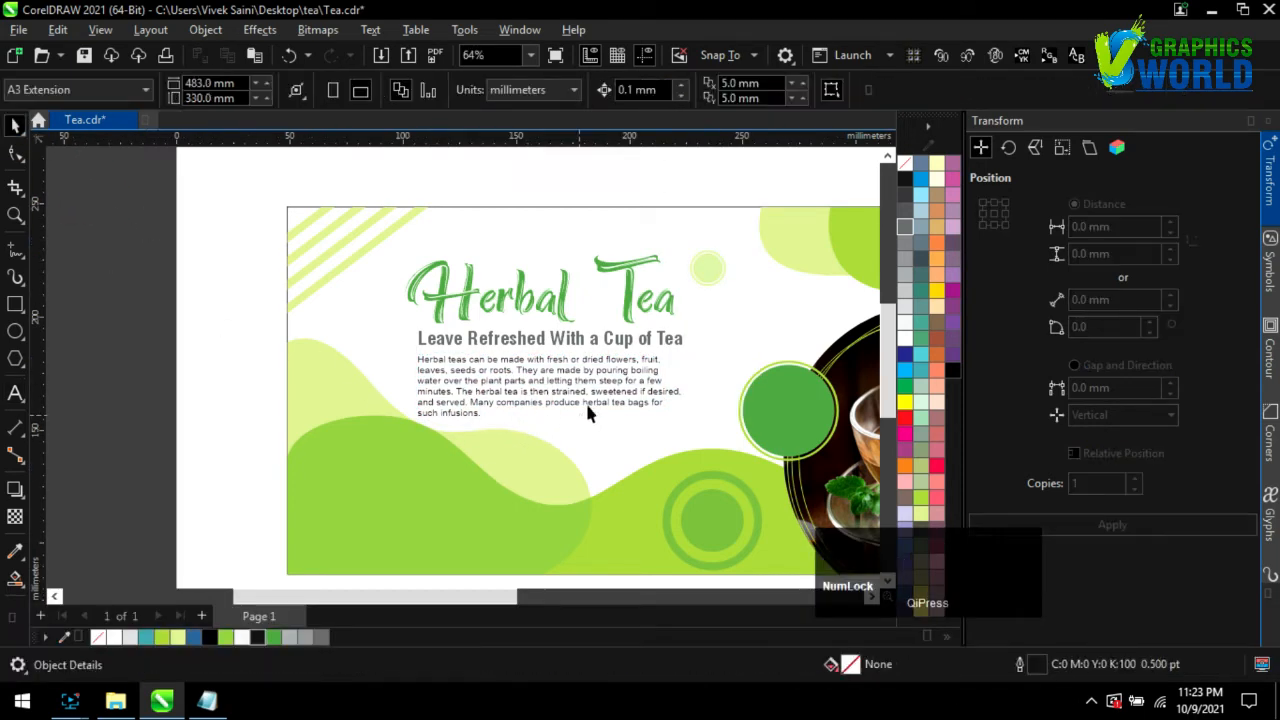
- Apply Full Justify alignment to the herbal tea paragraph
left_click(610, 368)
left_click(893, 91)
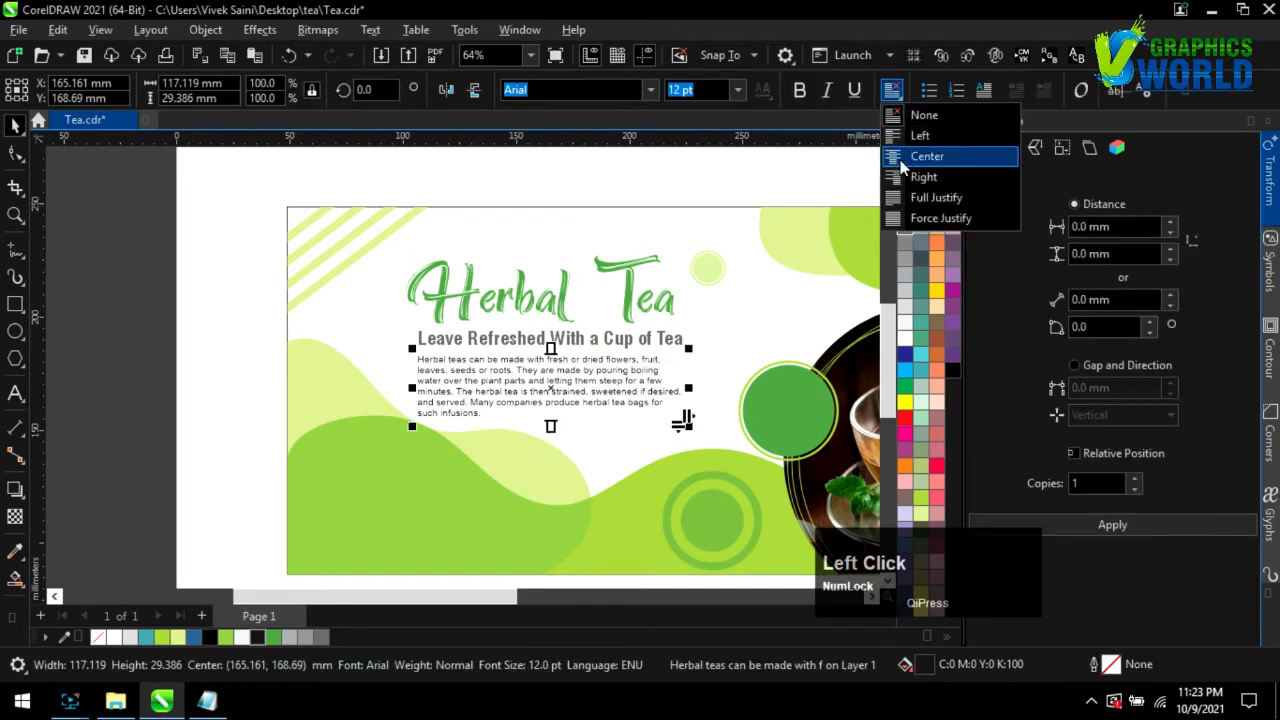
left_click(898, 196)
- Move the headline, tagline and paragraph together up by about 4.4 mm
left_click_drag(380, 185, 710, 438)
left_click_drag(593, 382, 594, 371)
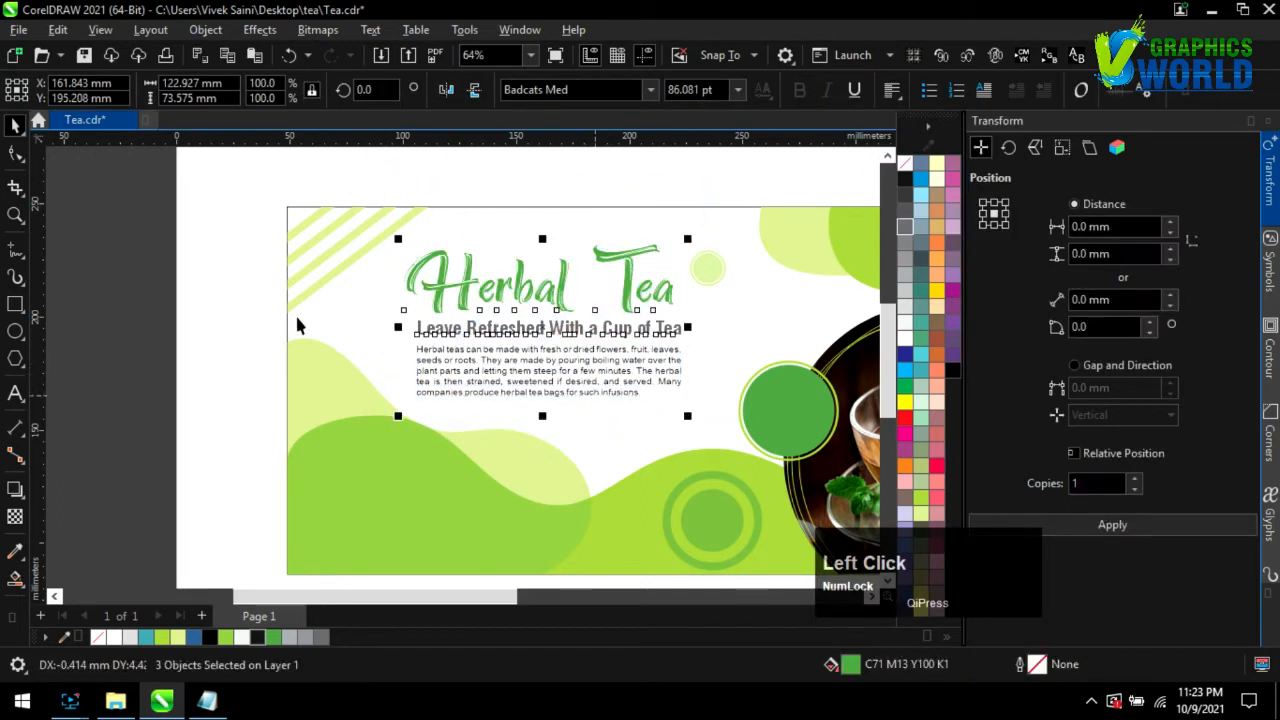
key("Escape")
scroll(271, 289, "down", 2)
scroll(431, 498, "up", 1)
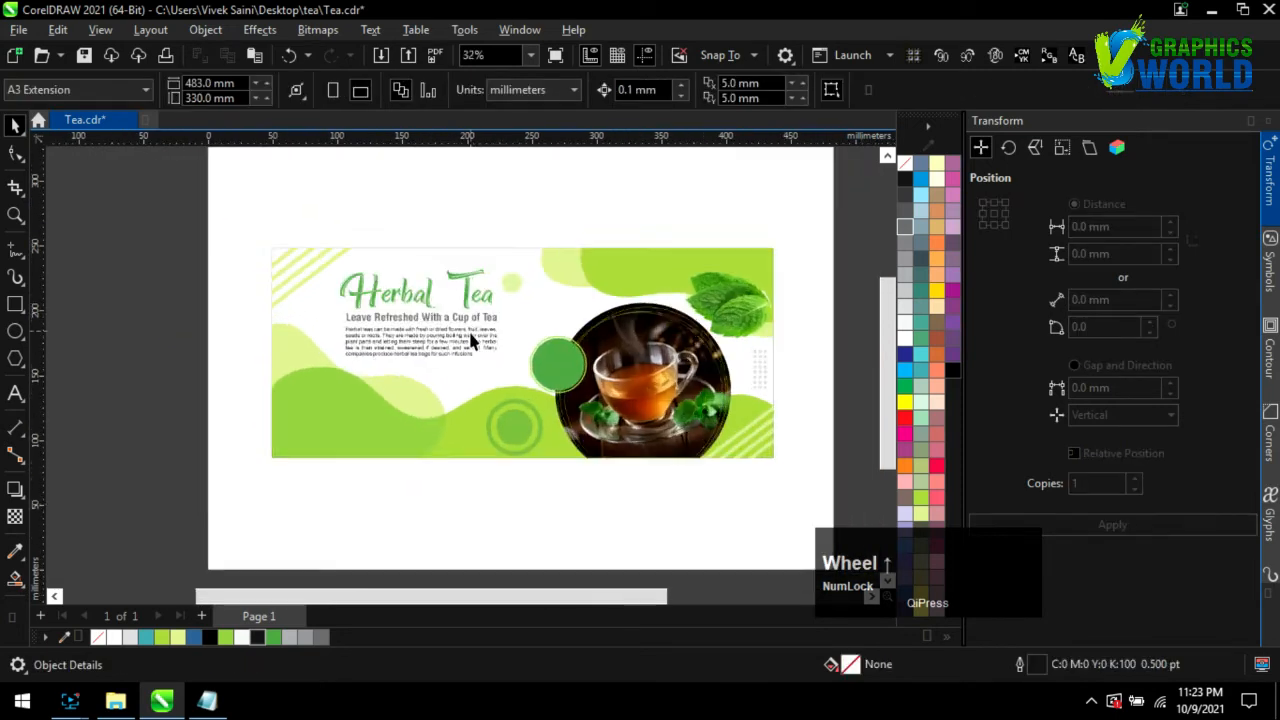
left_click(393, 565)
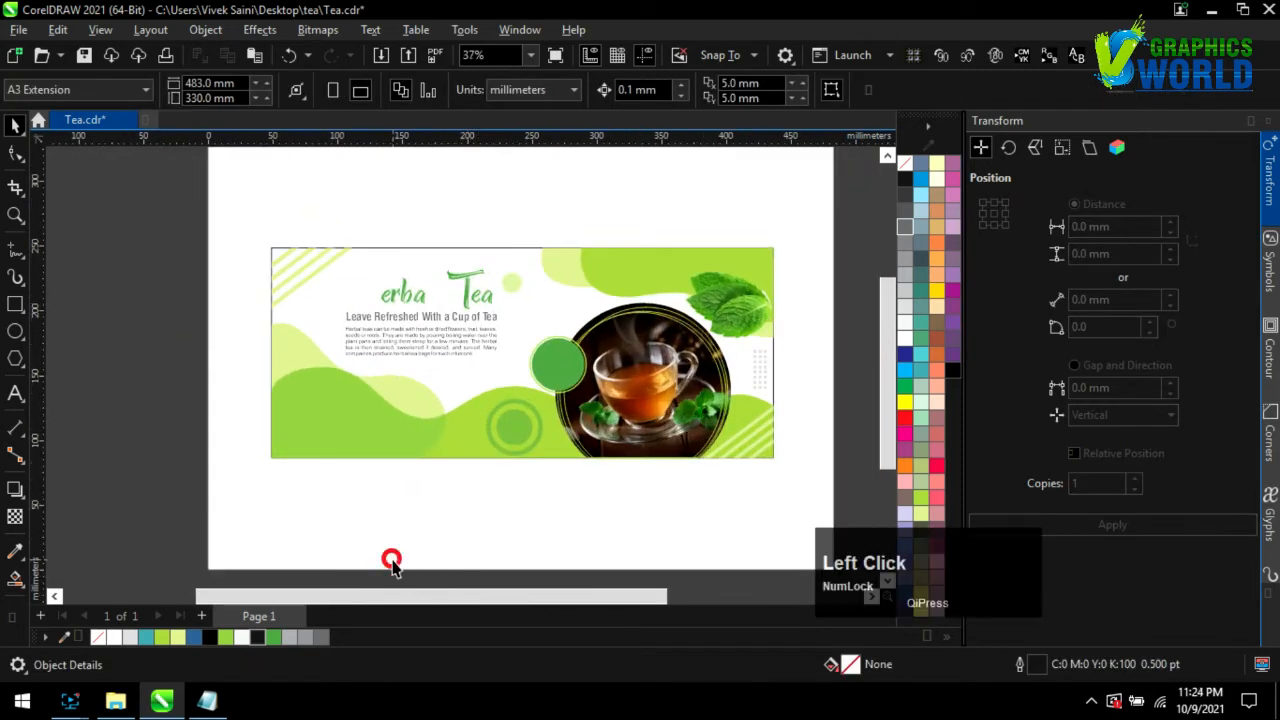
- Copy the grey dot grid from the banner's right end to beside the headline and group the copied dots
left_click(753, 371)
left_click_drag(797, 392, 365, 305)
key("ctrl+g")
- Rotate the copied dot group to about 311.3° and move it beside the diagonal stripes
scroll(325, 283, "up", 3)
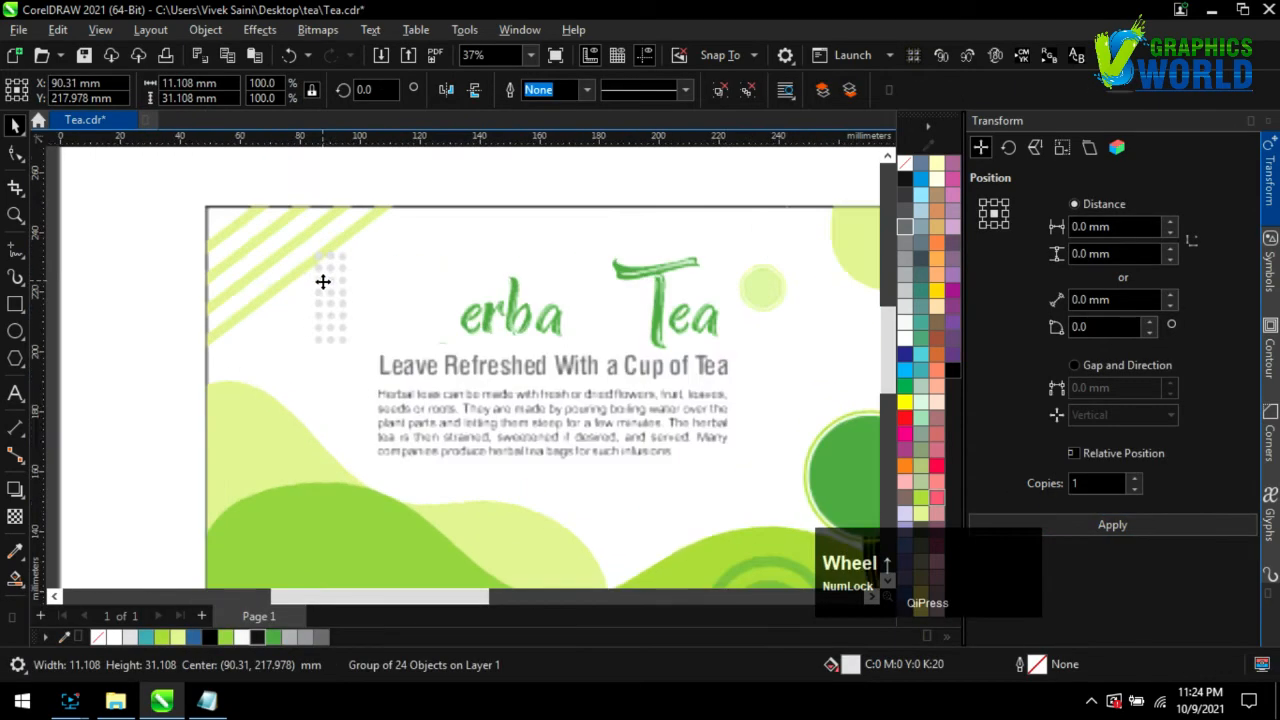
left_click(324, 292)
left_click_drag(357, 250, 385, 255)
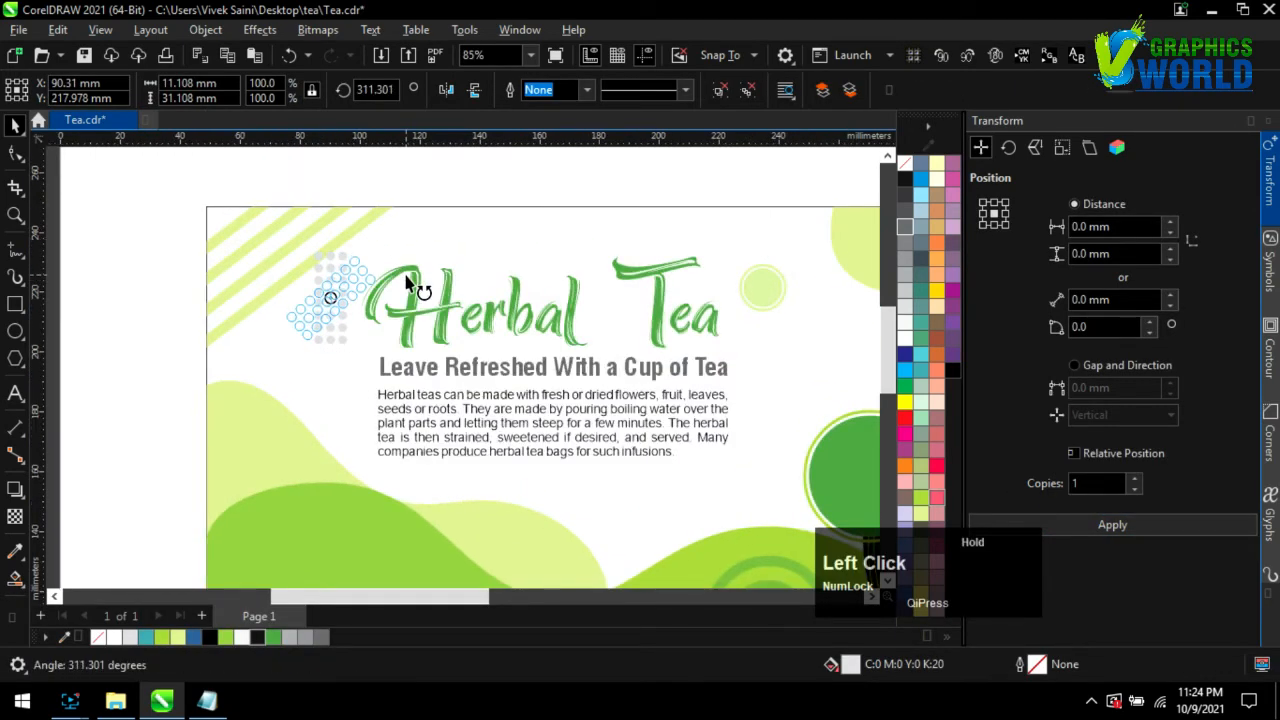
left_click(319, 280)
left_click(302, 290)
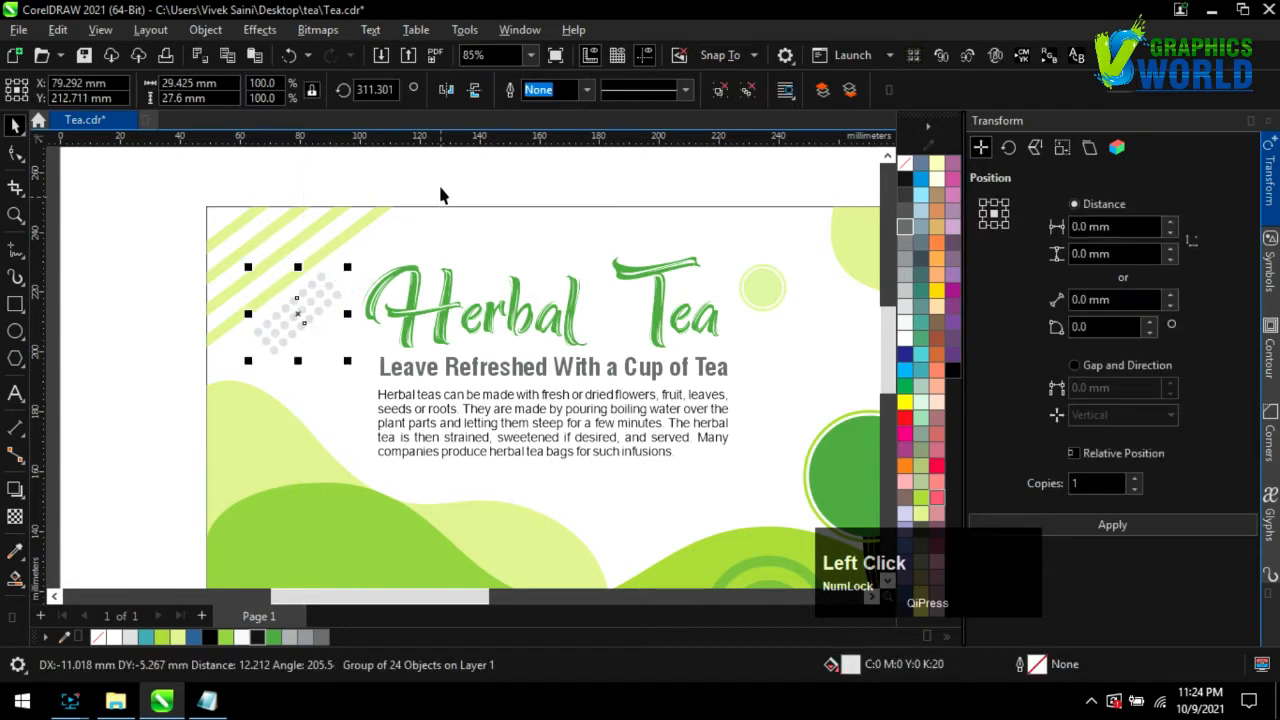
- Refine the dot group's rotation to about 308.5° to follow the slant of the stripes
scroll(277, 268, "down", 3)
scroll(311, 261, "up", 3)
scroll(330, 255, "up", 2)
left_click(368, 242)
left_click(369, 243)
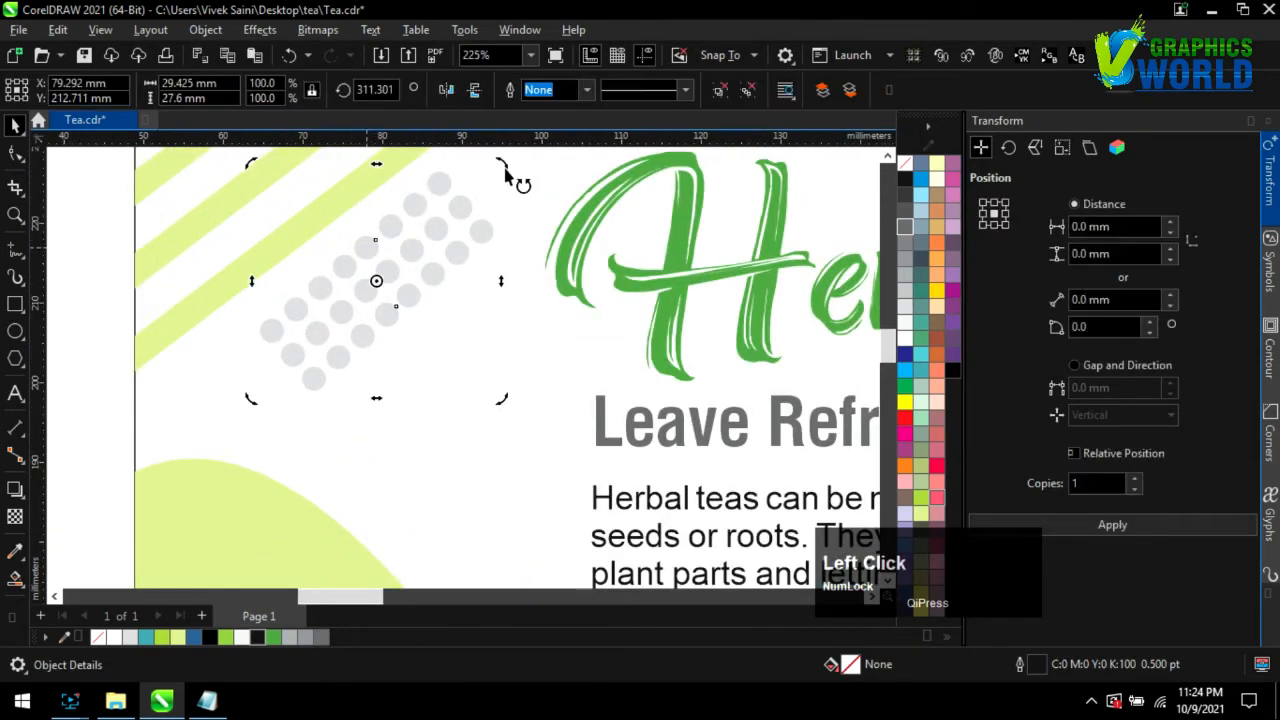
left_click_drag(505, 170, 511, 171)
scroll(286, 204, "down", 2)
scroll(258, 275, "up", 1)
left_click(342, 395)
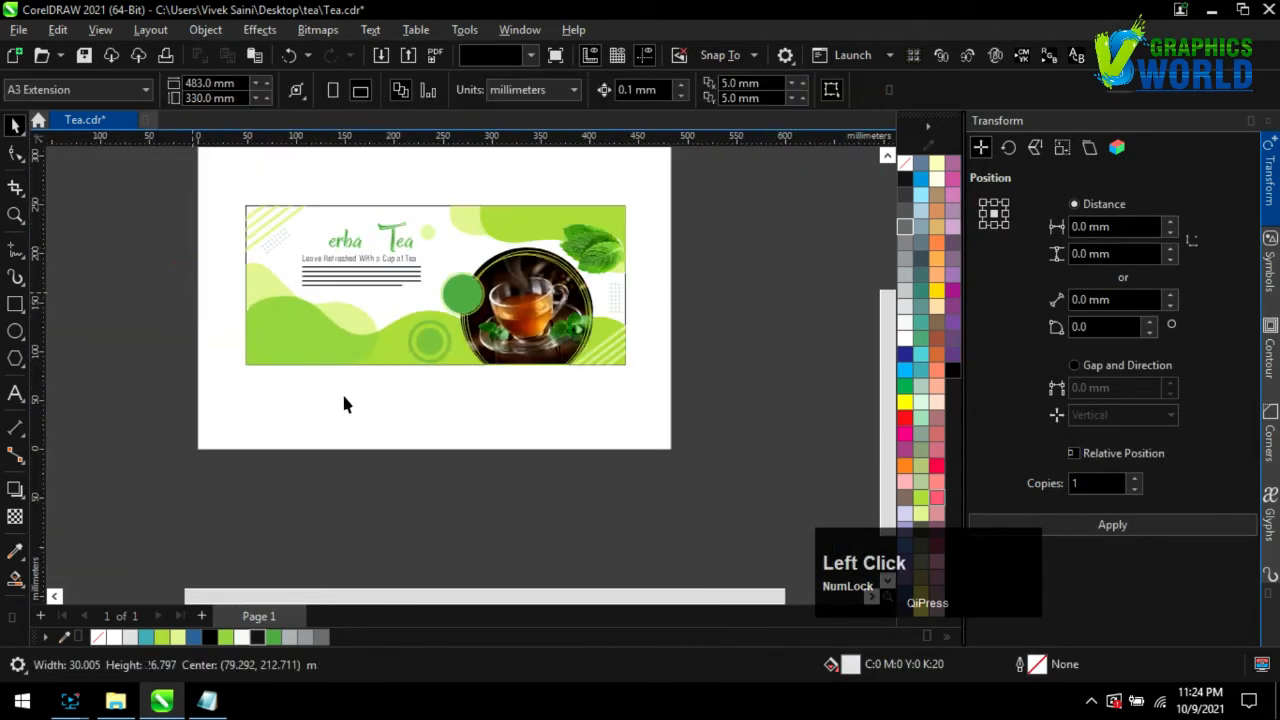
- Move the slanted dot group closer to the banner's left edge and fill it light green (C20 M0 Y60 K0)
scroll(272, 232, "up", 2)
left_click(256, 245)
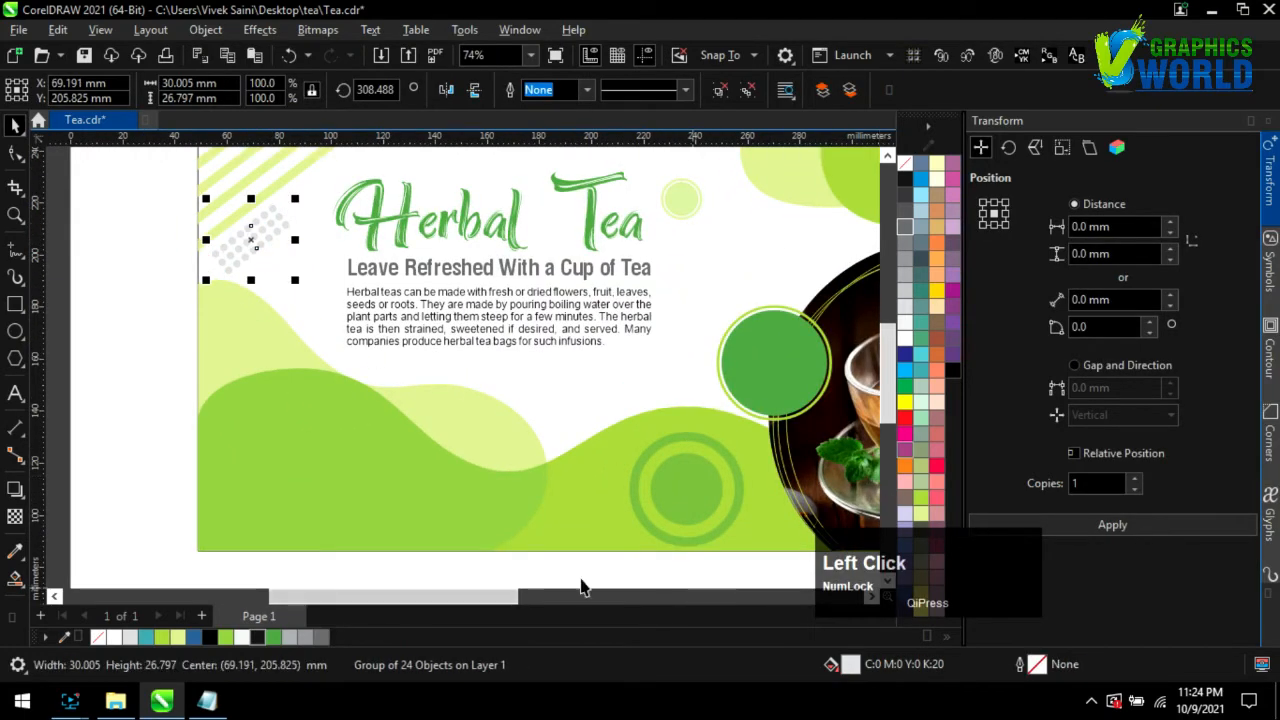
left_click(921, 514)
scroll(140, 318, "down", 3)
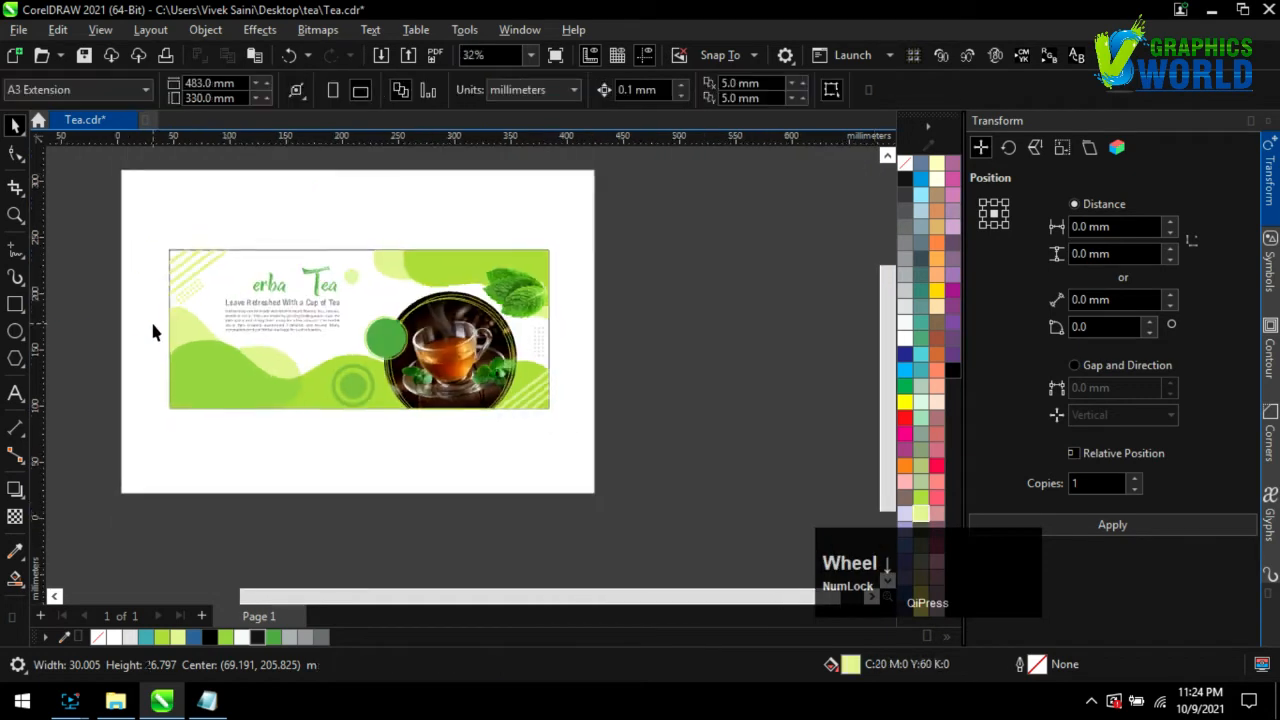
left_click(343, 499)
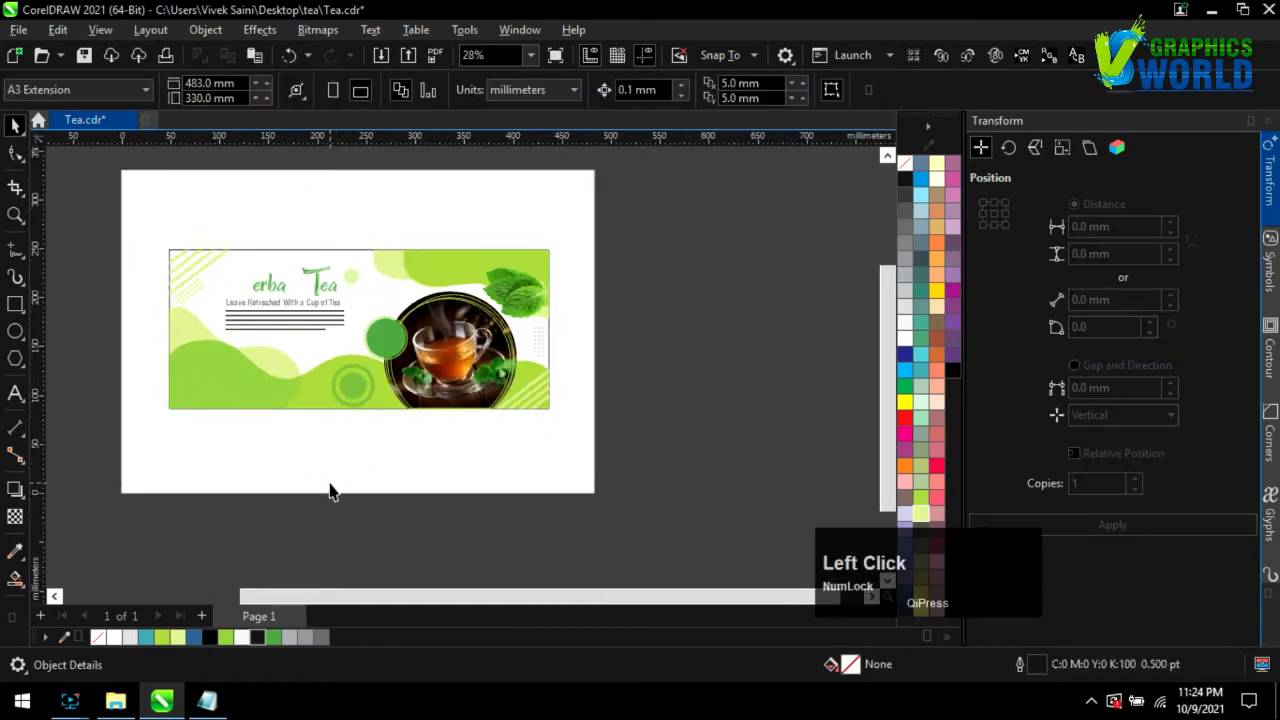
scroll(277, 420, "up", 1)
left_click_drag(352, 192, 392, 282)
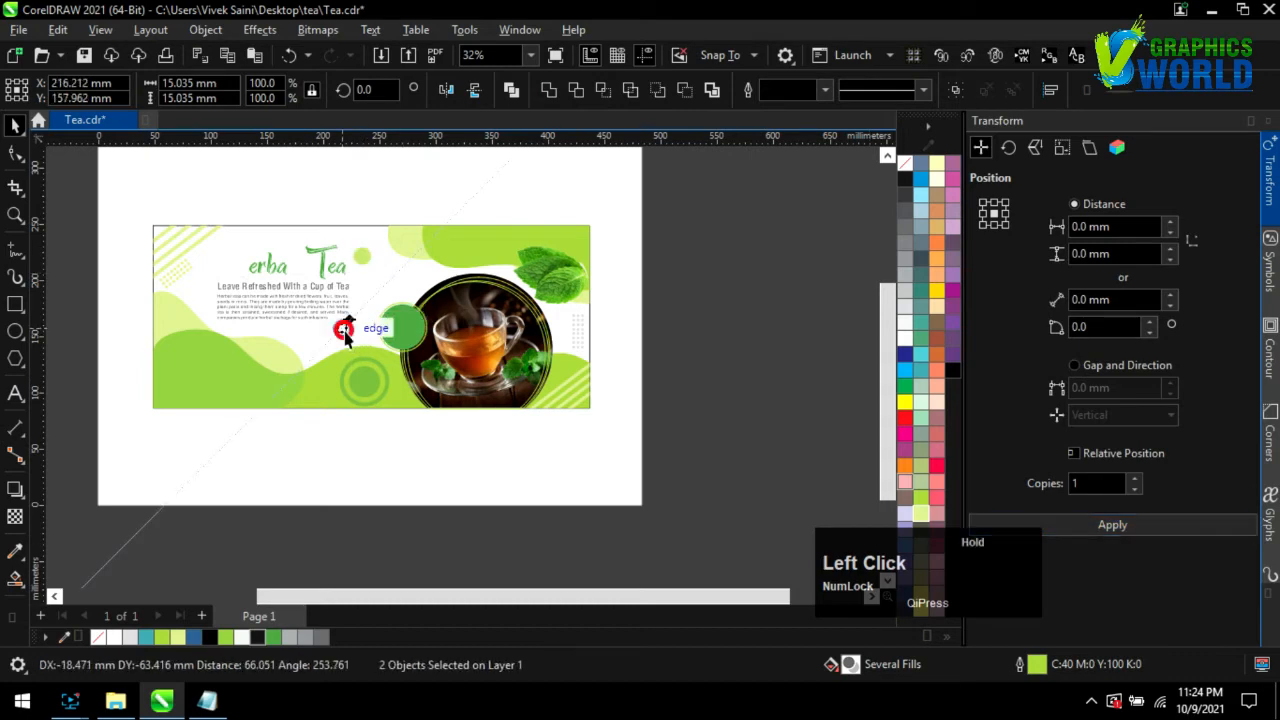
scroll(356, 327, "up", 2)
key("Delete")
left_click(586, 515)
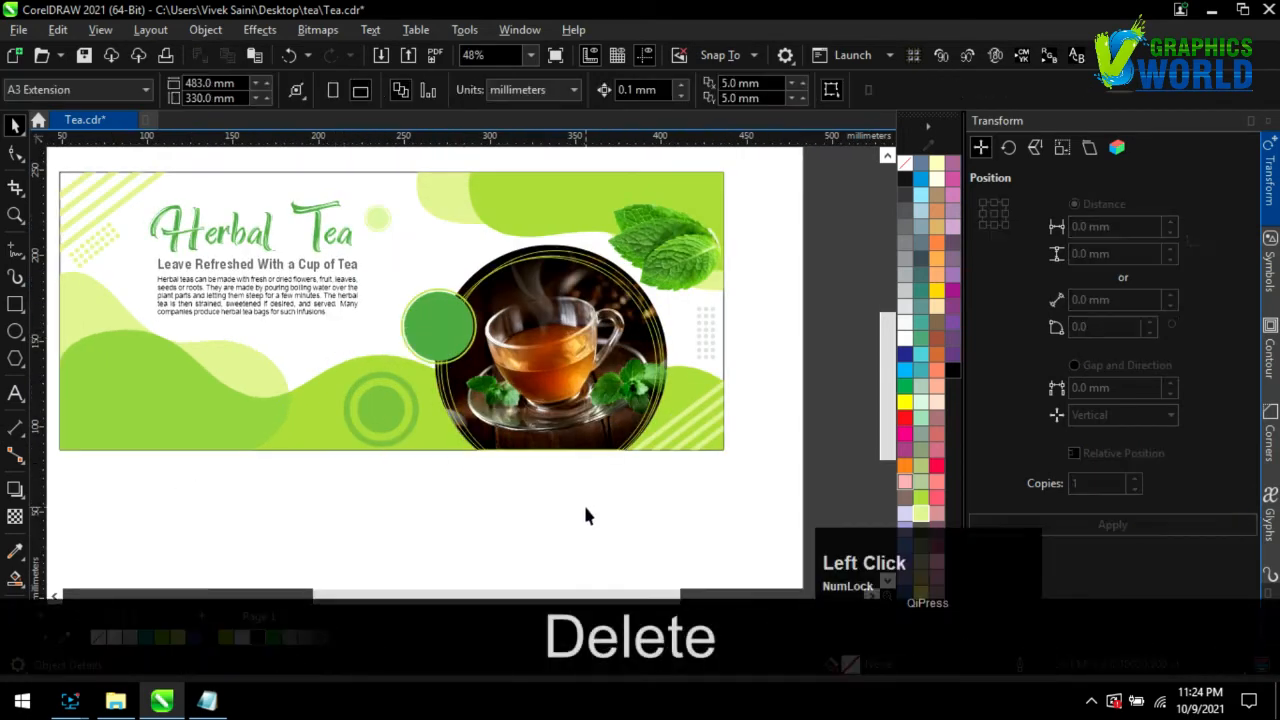
- Draw a three-sided polygon near the banner's lower-left corner and scale it down to about 13.7 mm wide
left_click(15, 358)
mouse_move(177, 486)
left_mouse_down()
mouse_move(229, 517)
mouse_move(235, 541)
left_mouse_up()
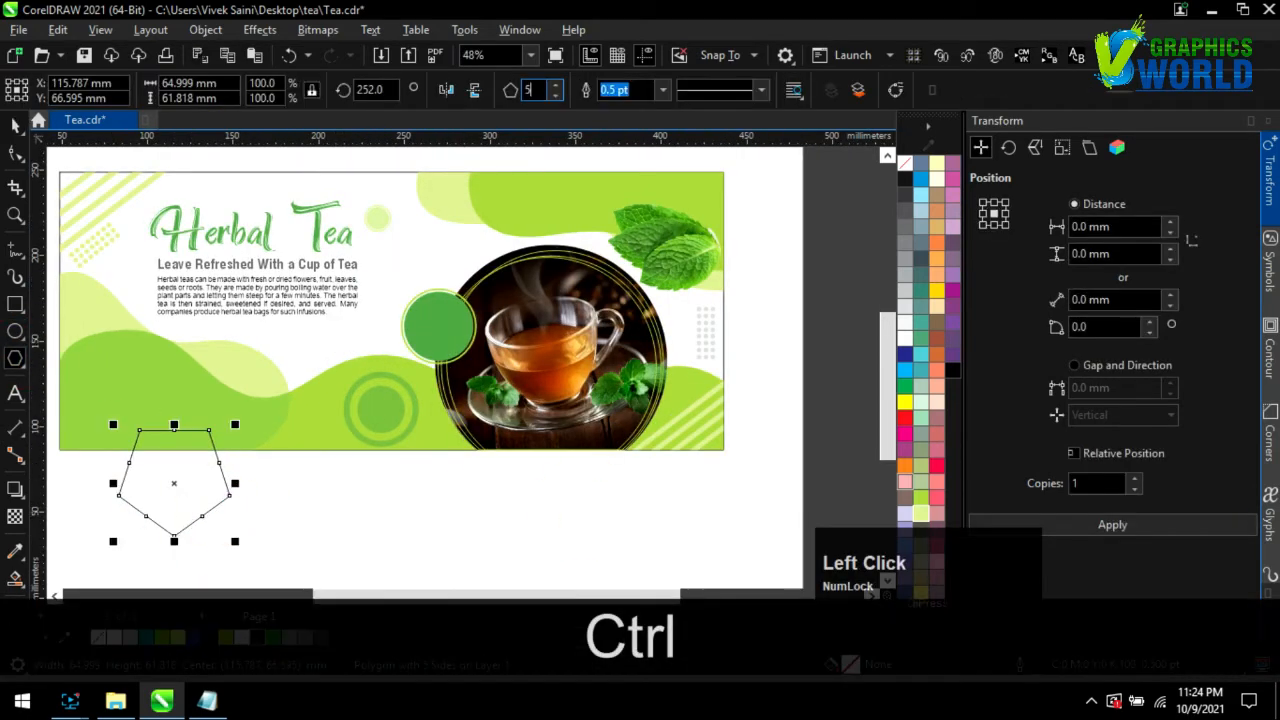
type("3")
key("Return")
left_click(15, 125)
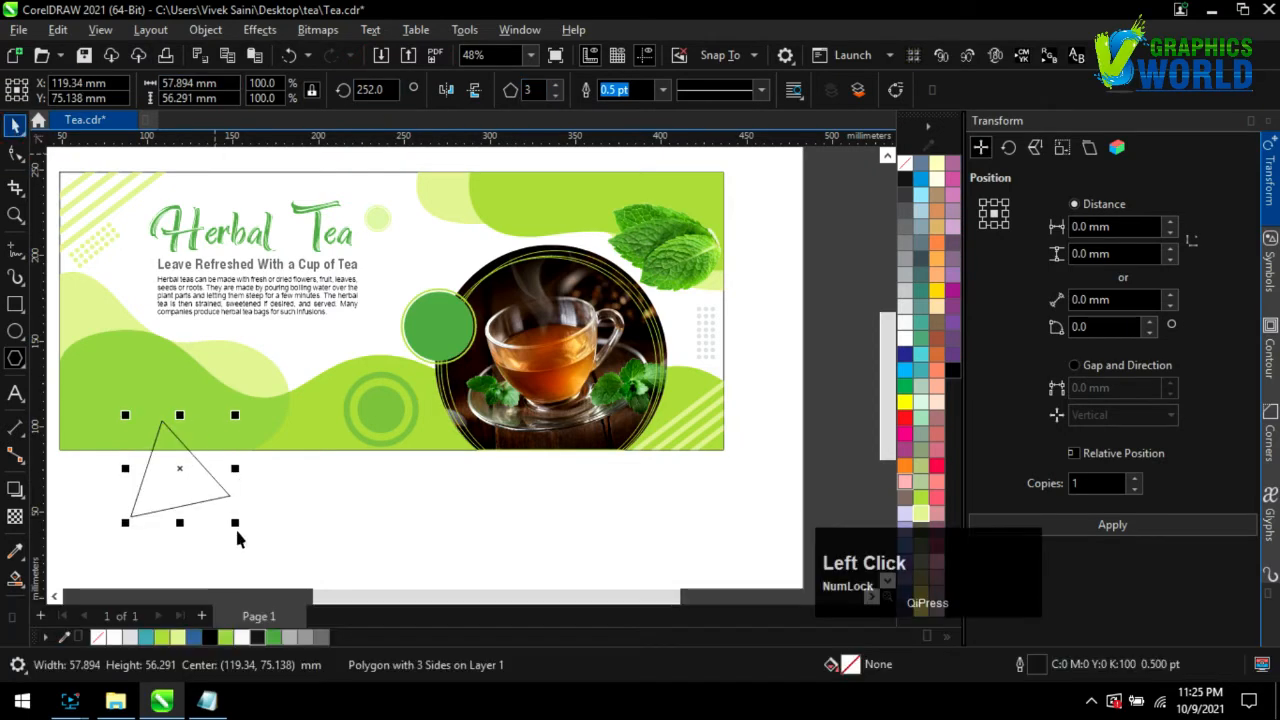
left_click_drag(196, 485, 160, 450)
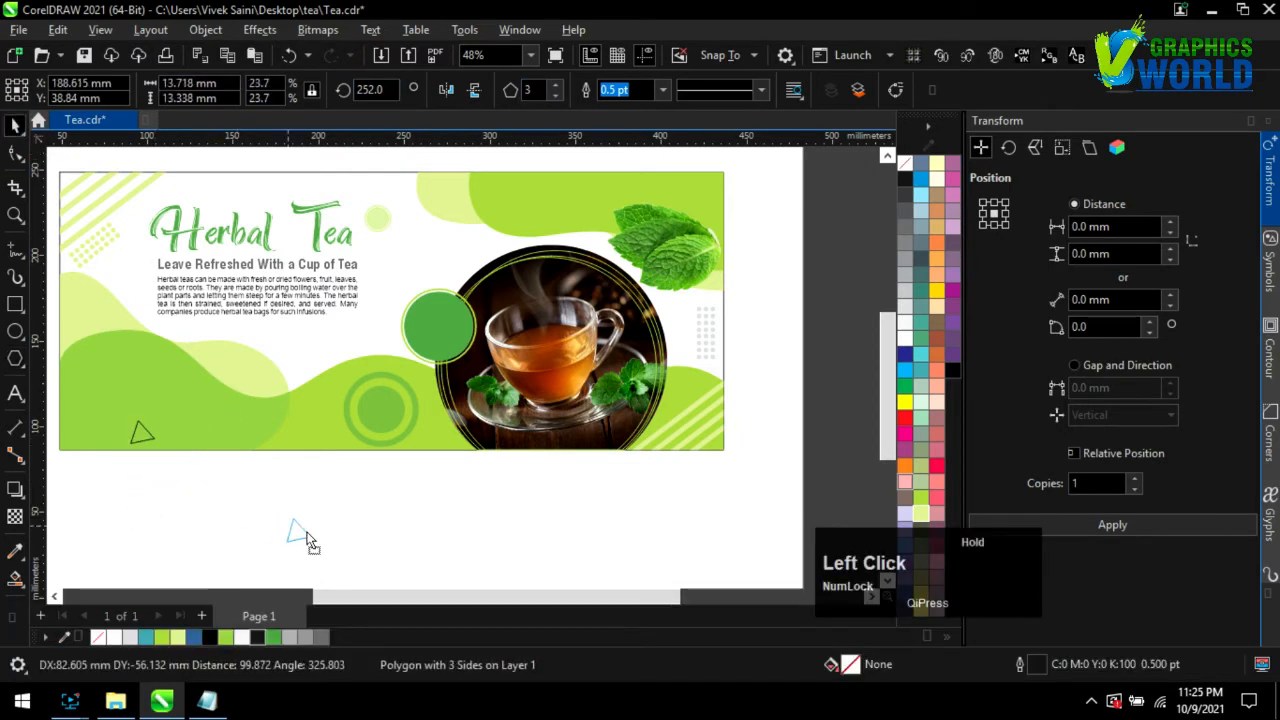
- Move the triangle to the empty area below the banner, shrink it to about 7 mm wide and set its rotation to 0°
left_click_drag(308, 540, 319, 490)
scroll(298, 528, "up", 3)
left_click(336, 503)
type("0")
key("Return")
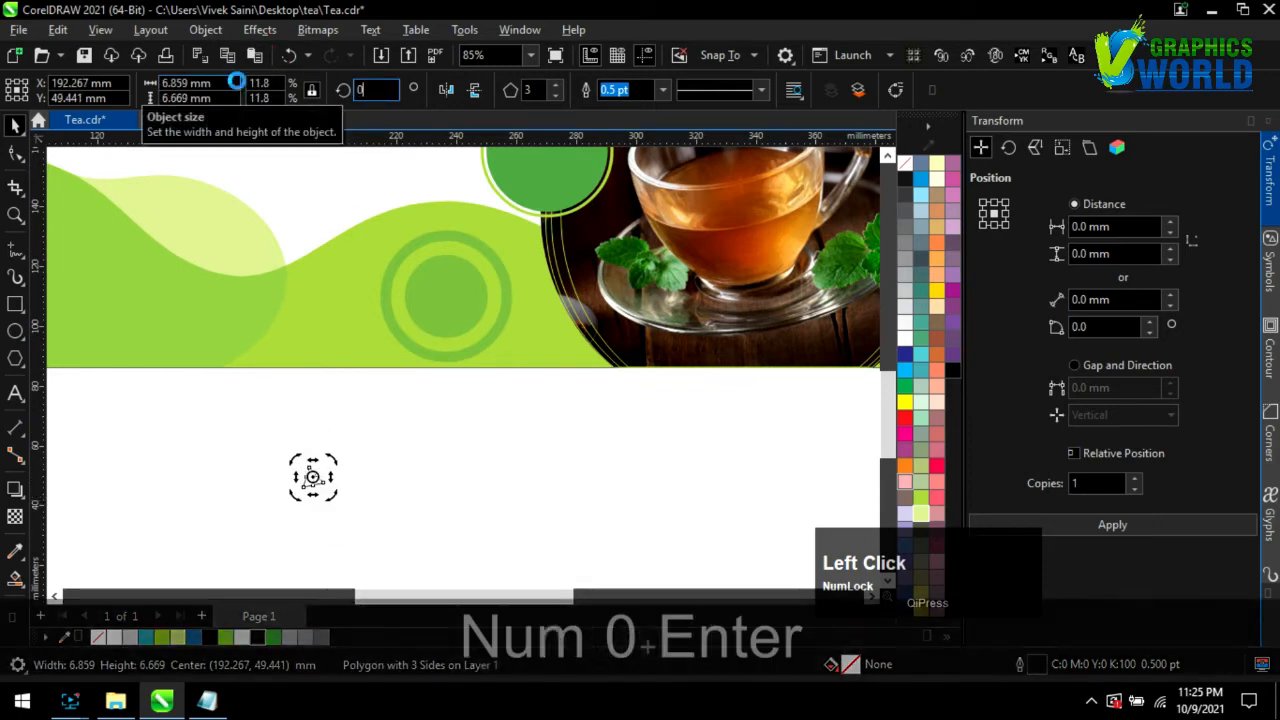
- Copy the triangle horizontally at about 16.4 mm spacing and repeat the copy to make a row of six triangles
left_click(311, 477)
left_click(316, 470)
scroll(340, 510, "up", 3)
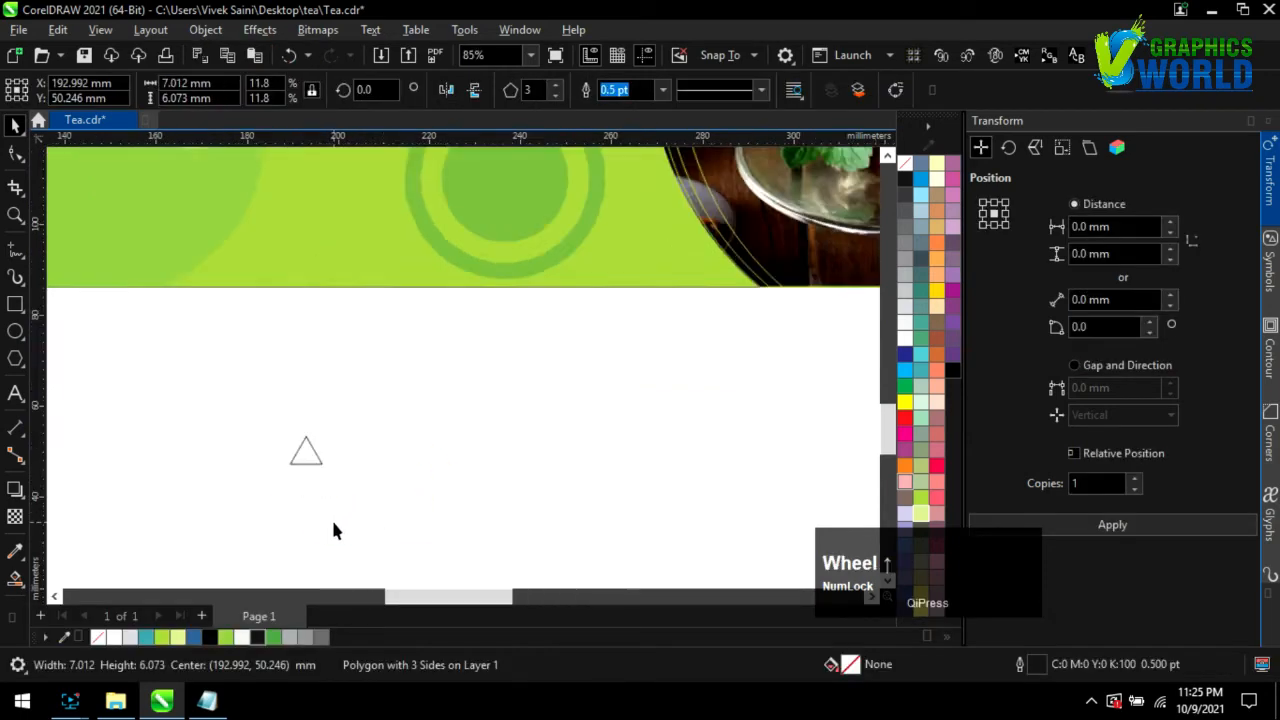
left_click(1050, 530)
left_click_drag(322, 459, 405, 459)
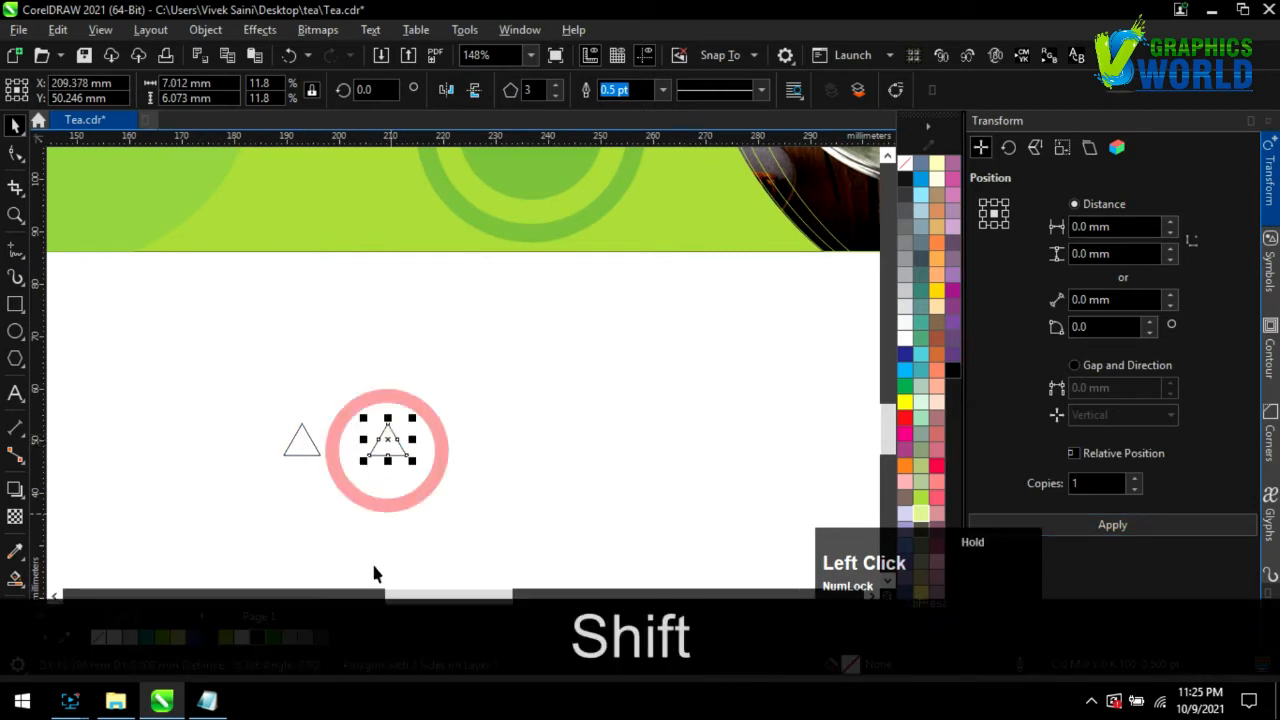
key("ctrl+d")
key("ctrl+d")
key("ctrl+d")
key("ctrl+d")
scroll(241, 385, "down", 1)
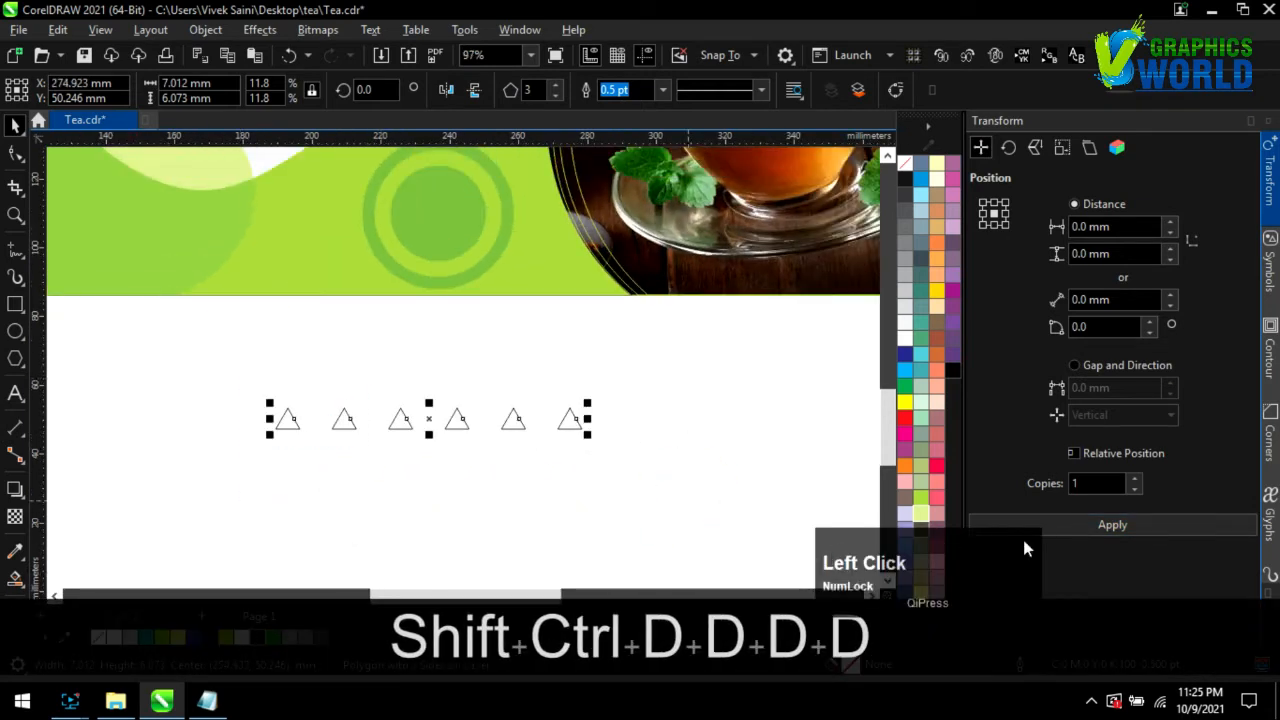
- Build a staggered double row from the scaled-down triangles, fill it green (C48 M0 Y100 K0) without outline, and group it
left_click_drag(510, 425, 482, 453)
left_click_drag(170, 345, 480, 443)
left_click(228, 638)
right_click(907, 170)
key("ctrl+g")
- Rotate the triangle group to about 38.3° and place a copy of it between the description text and the solid green circle
left_click(397, 427)
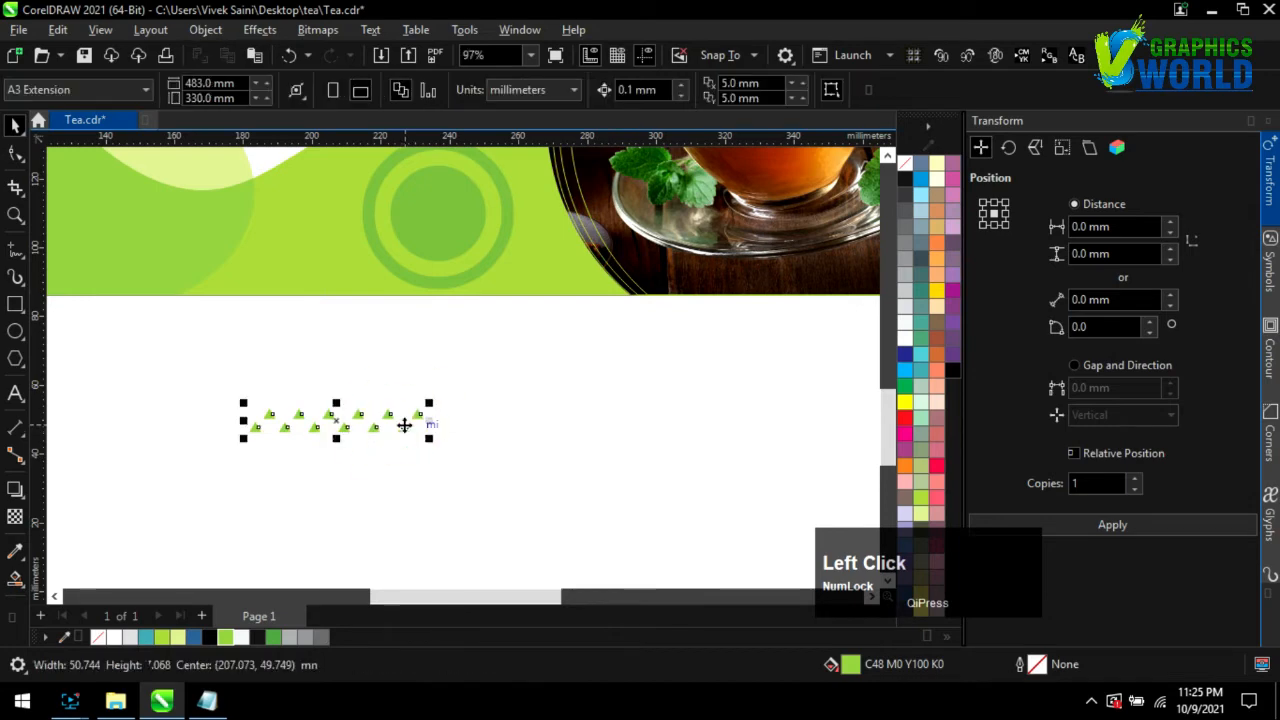
left_click_drag(443, 378, 443, 378)
scroll(561, 526, "down", 2)
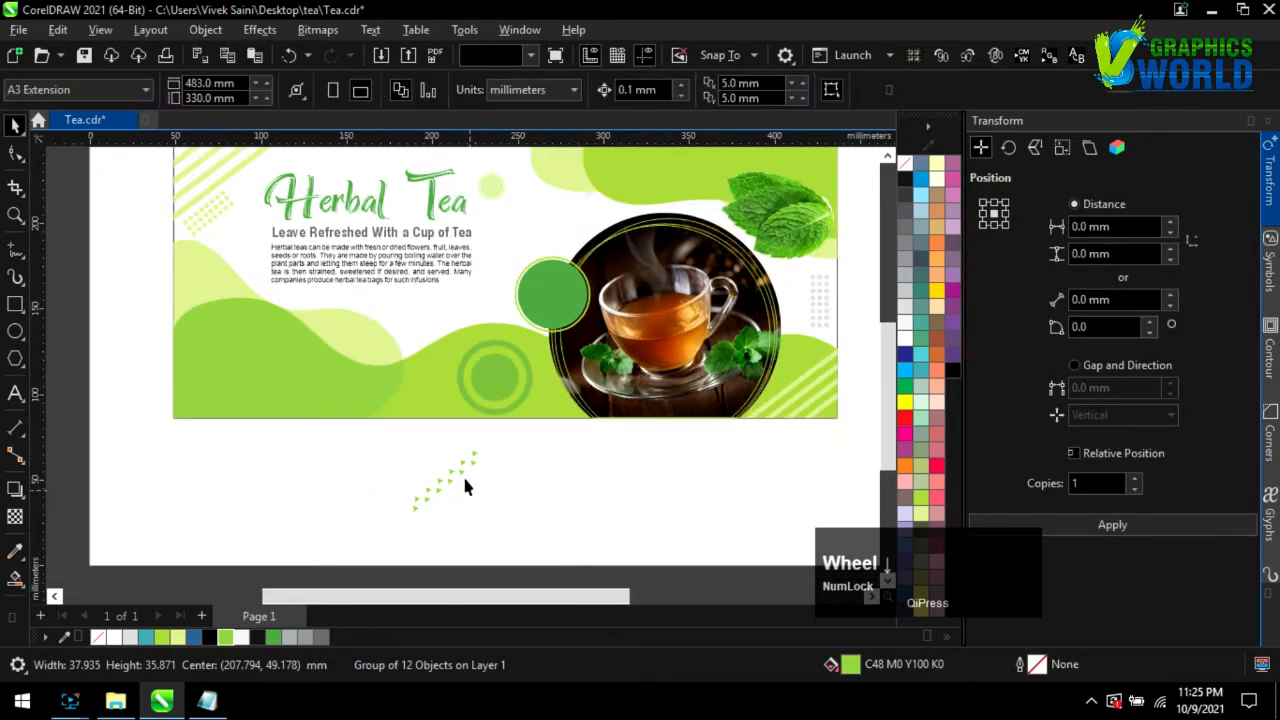
left_click_drag(457, 465, 485, 322)
left_click_drag(444, 487, 479, 358)
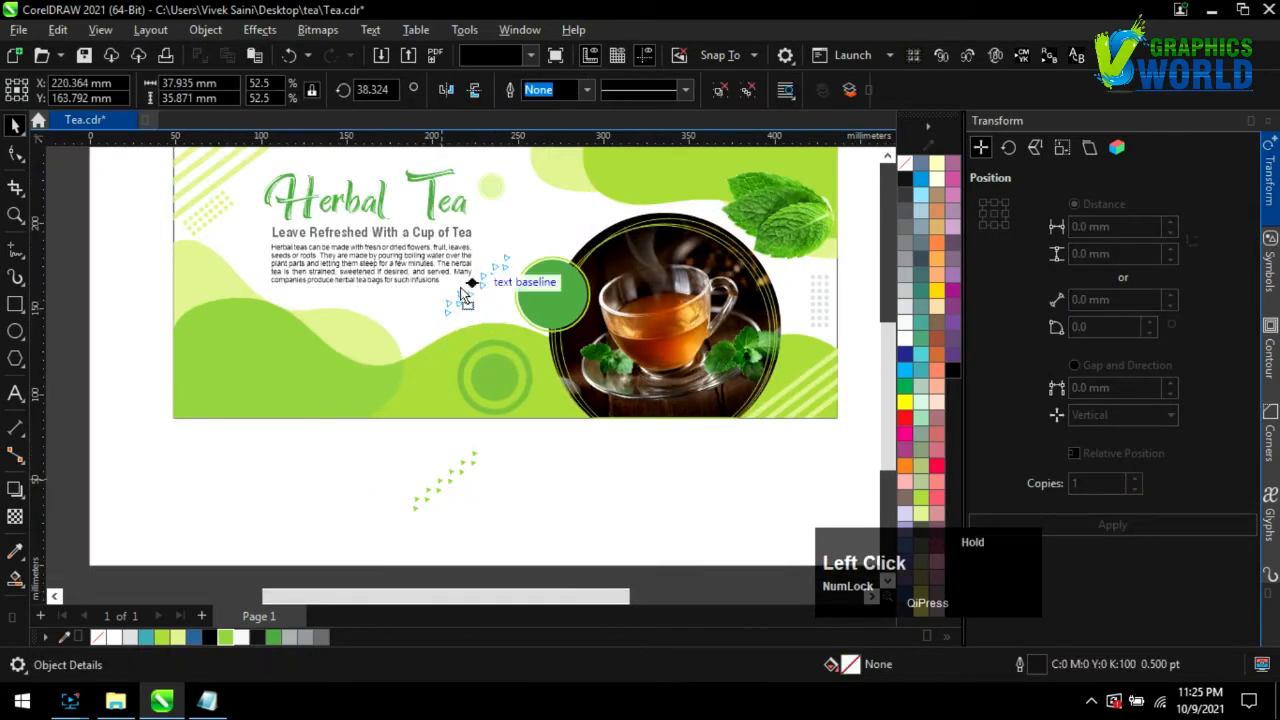
left_click_drag(462, 290, 464, 308)
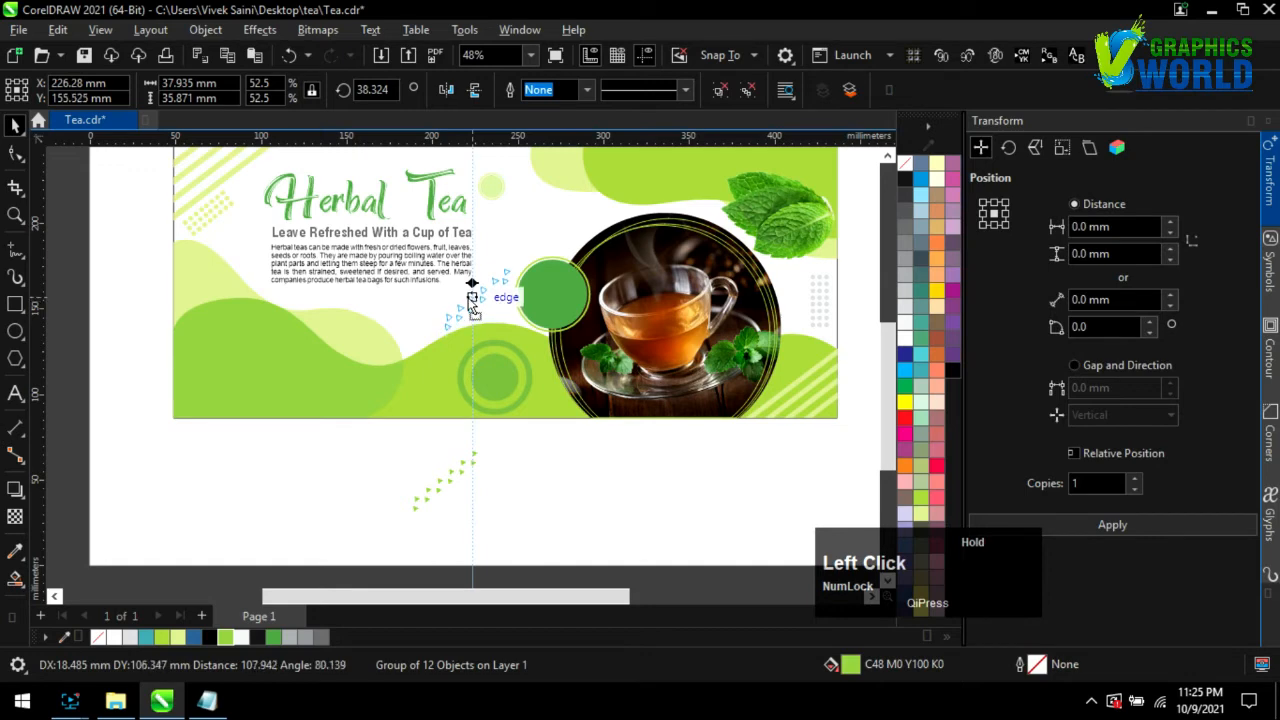
scroll(491, 377, "up", 2)
left_click_drag(498, 261, 505, 271)
scroll(505, 271, "down", 3)
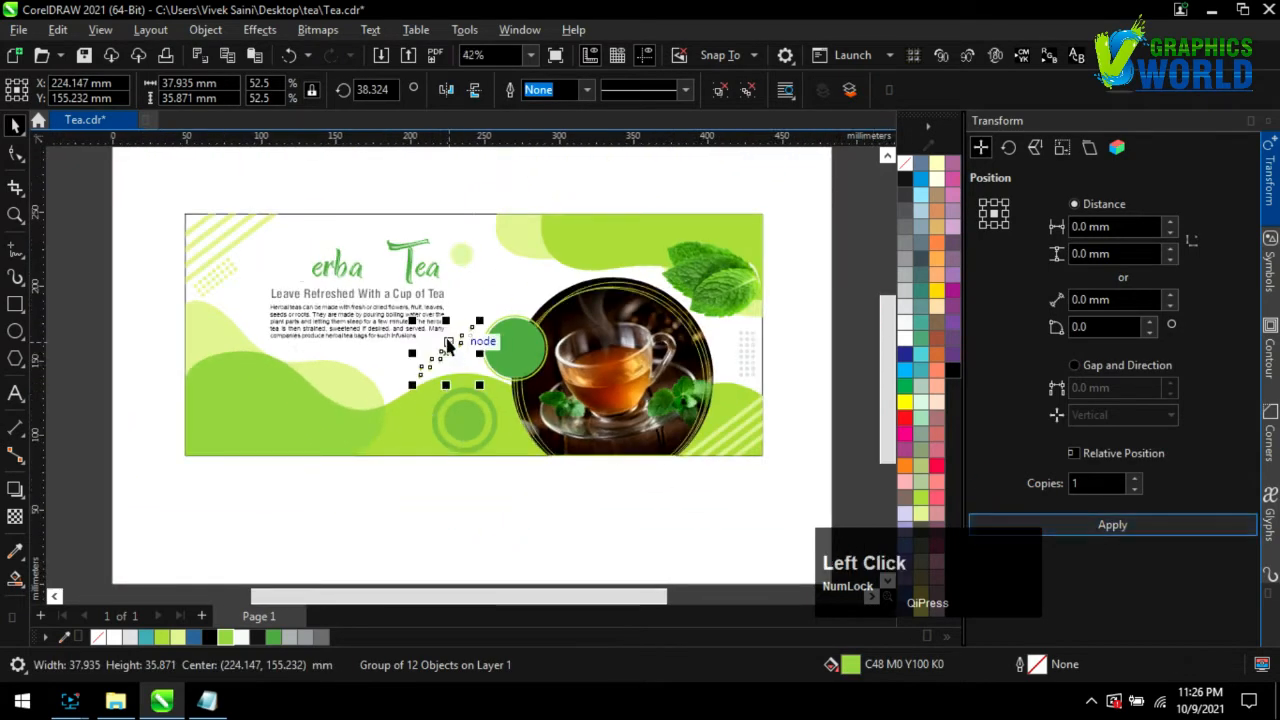
- Separate three triangles from the spare group, enlarge them to about 29 mm overall width and move them above the solid green circle
right_click(472, 524)
left_click(528, 165)
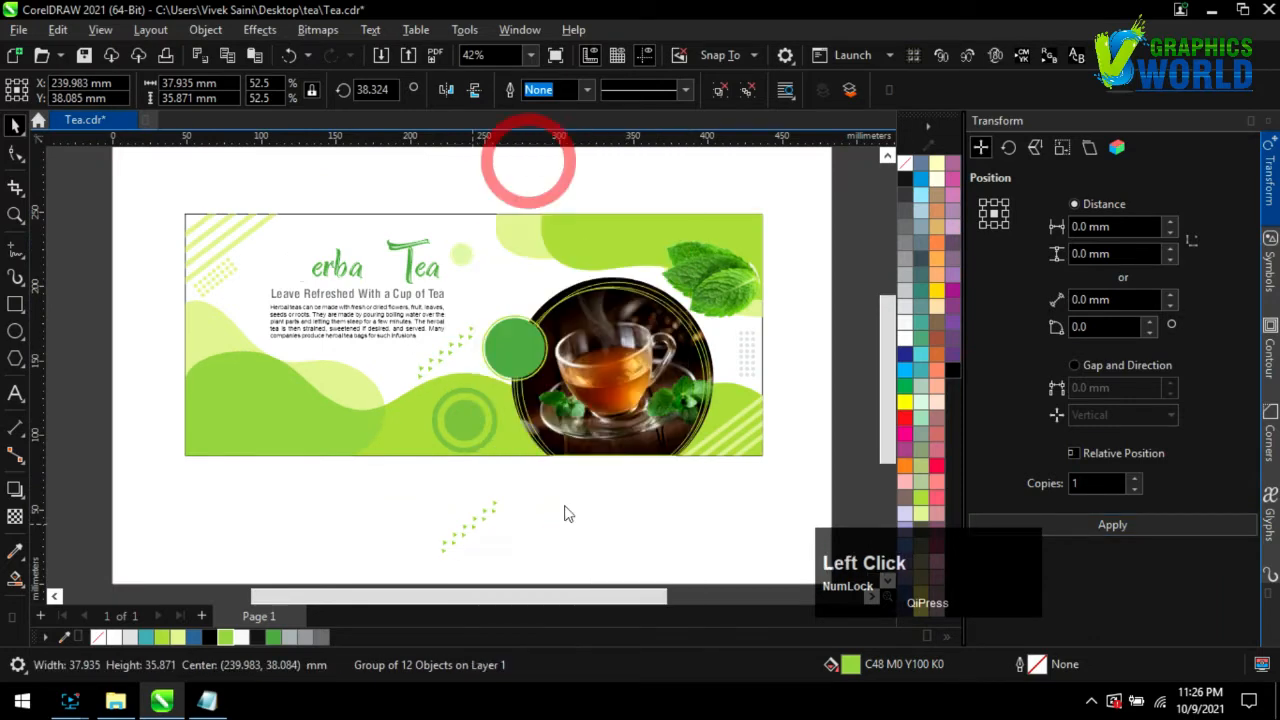
left_click_drag(563, 537, 481, 484)
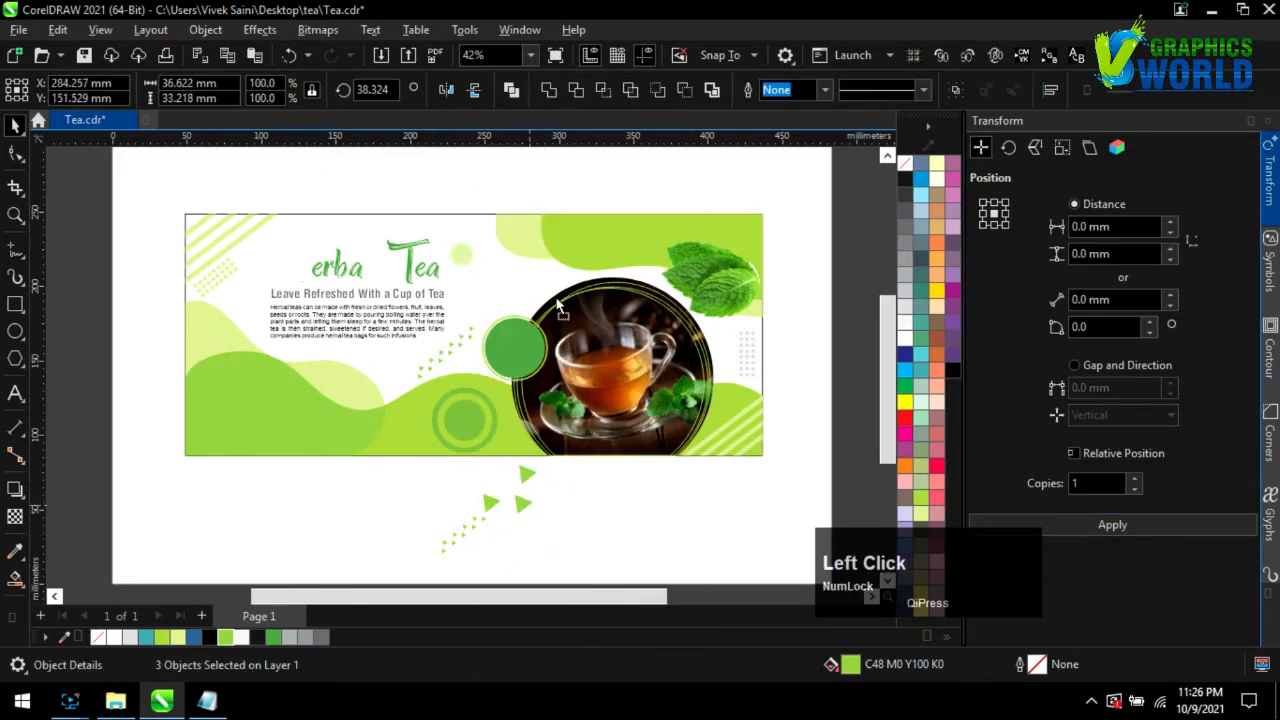
left_click_drag(558, 305, 557, 262)
scroll(552, 272, "up", 2)
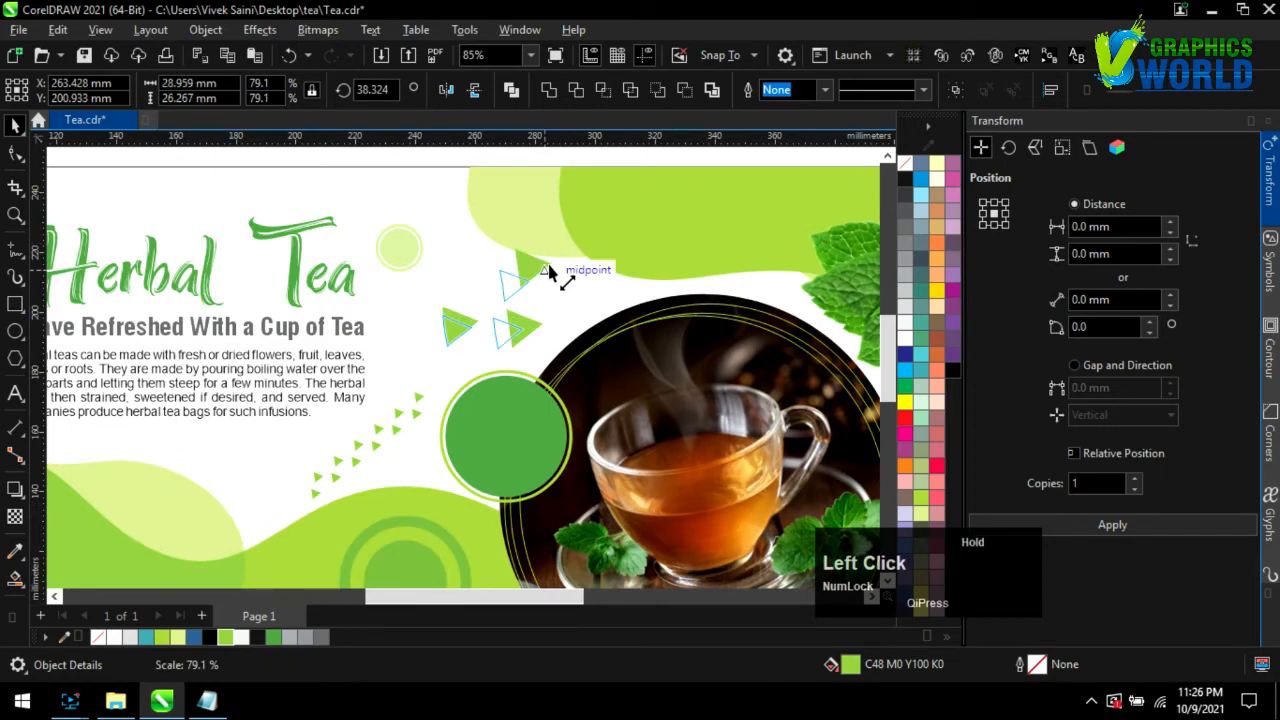
scroll(537, 400, "down", 1)
left_click(545, 348)
scroll(515, 368, "up", 2)
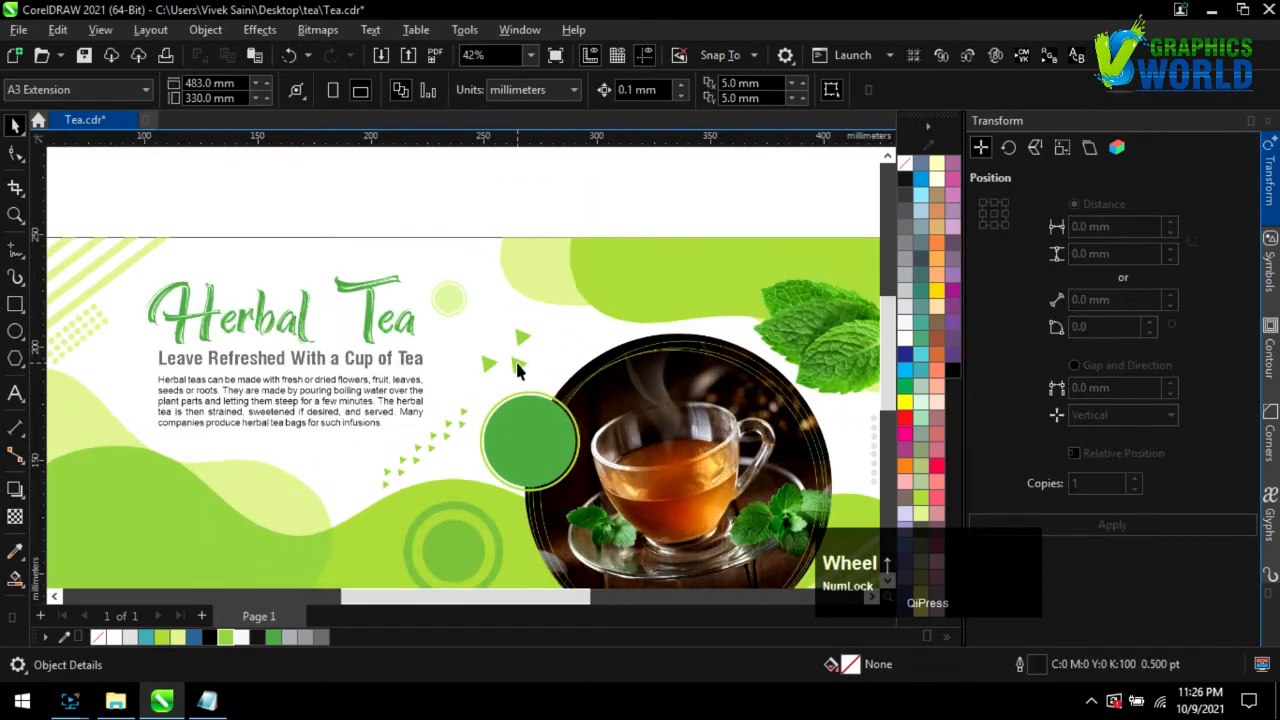
- Delete two of the three enlarged triangles, keeping only the one nearest the tea photo's rim
left_click(461, 364)
left_click_drag(464, 367, 470, 367)
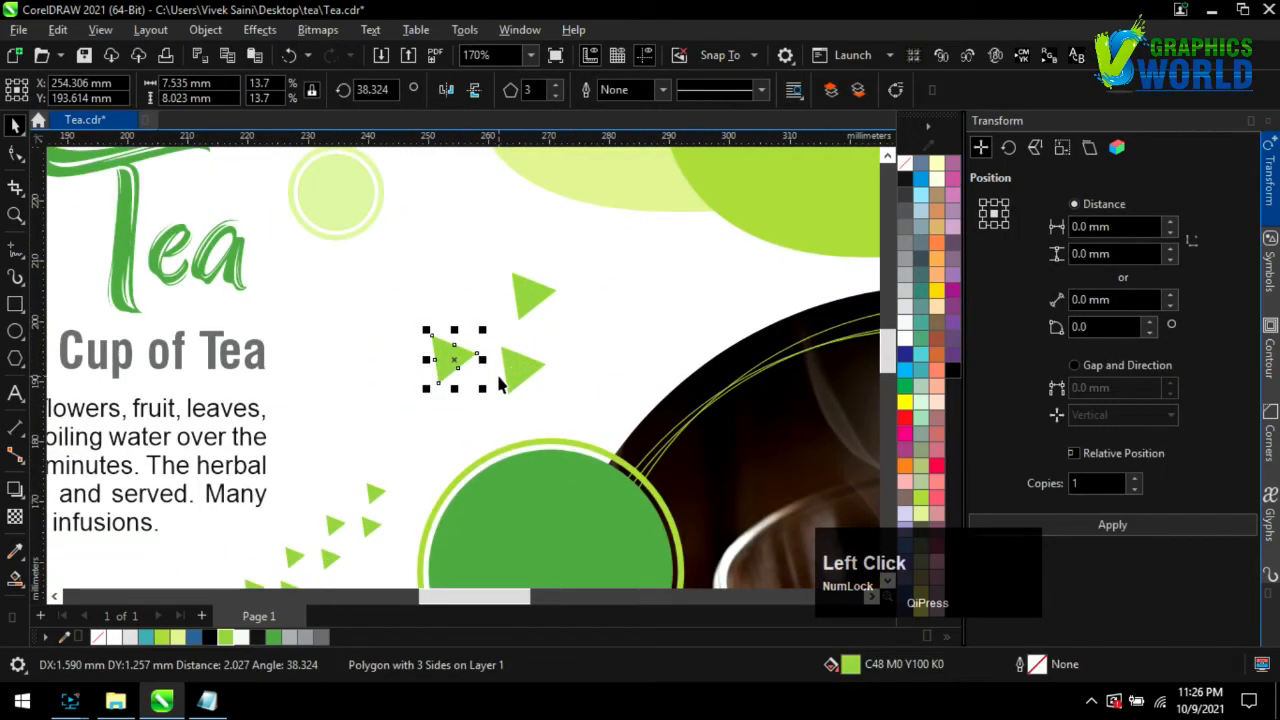
key("Delete")
left_click(534, 295)
key("Delete")
- Duplicate the remaining large triangle just above it, mirror the copy and rotate it to about 38.9°
left_click(521, 370)
left_click(1067, 525)
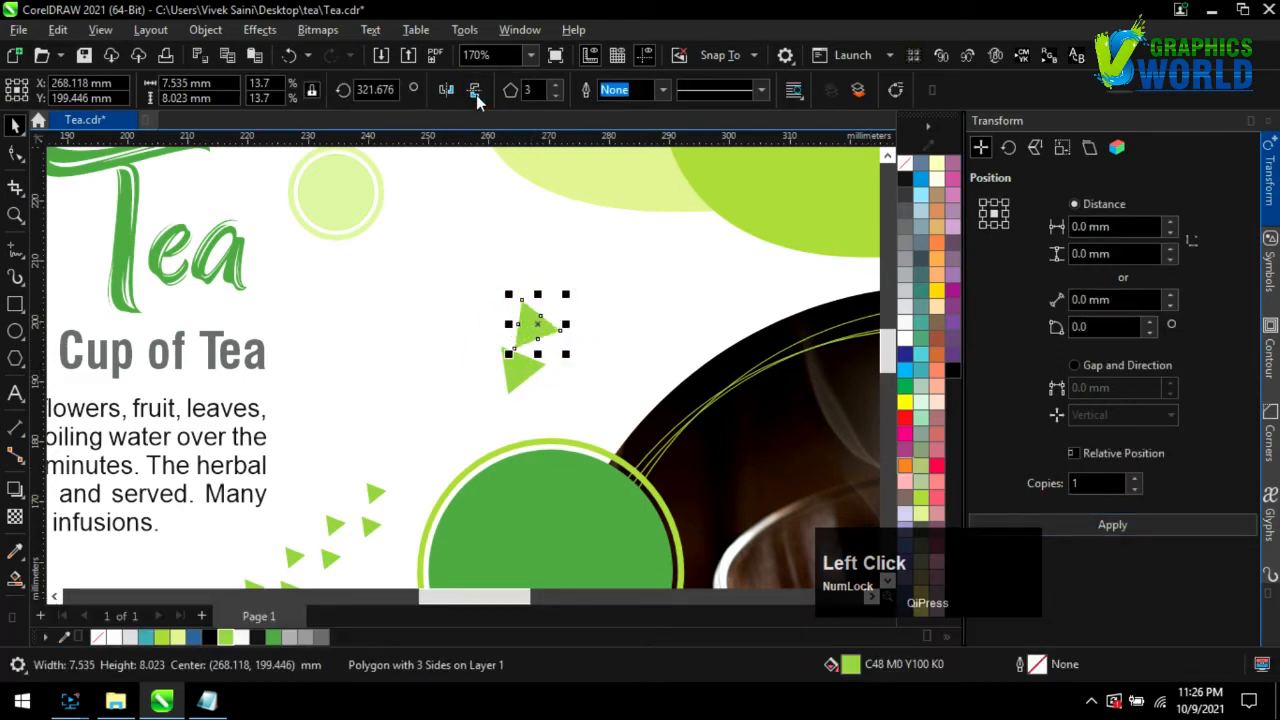
left_click_drag(493, 260, 493, 259)
scroll(604, 374, "down", 1)
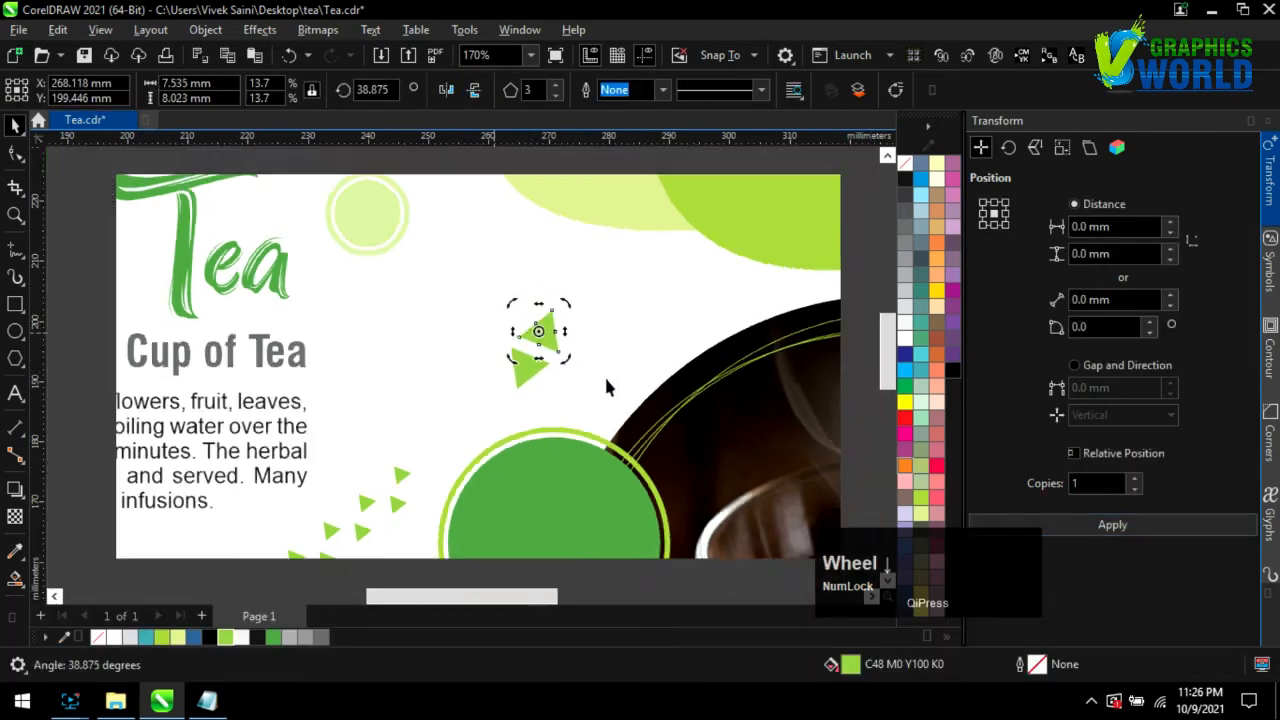
left_click(574, 172)
scroll(571, 354, "up", 1)
- Shrink the upper triangle to about 4.9 mm wide and place it slightly up and to the left of the larger one
left_click_drag(576, 350, 551, 341)
scroll(541, 355, "up", 3)
scroll(592, 362, "down", 4)
scroll(600, 400, "down", 5)
left_click(640, 234)
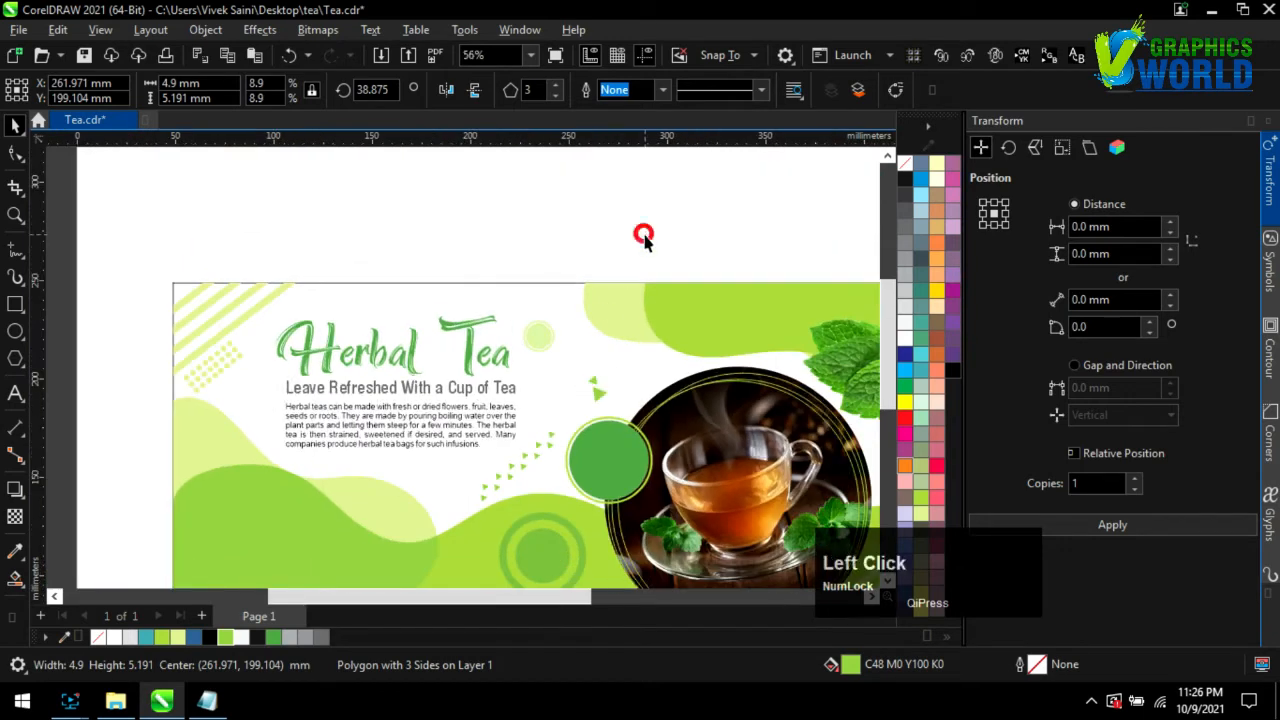
- Select both accent triangles and nudge them into the gap between the headline's dot and the tea photo
left_click_drag(478, 244, 608, 364)
left_click_drag(543, 339, 558, 348)
left_click(566, 231)
scroll(558, 255, "down", 1)
scroll(425, 430, "up", 4)
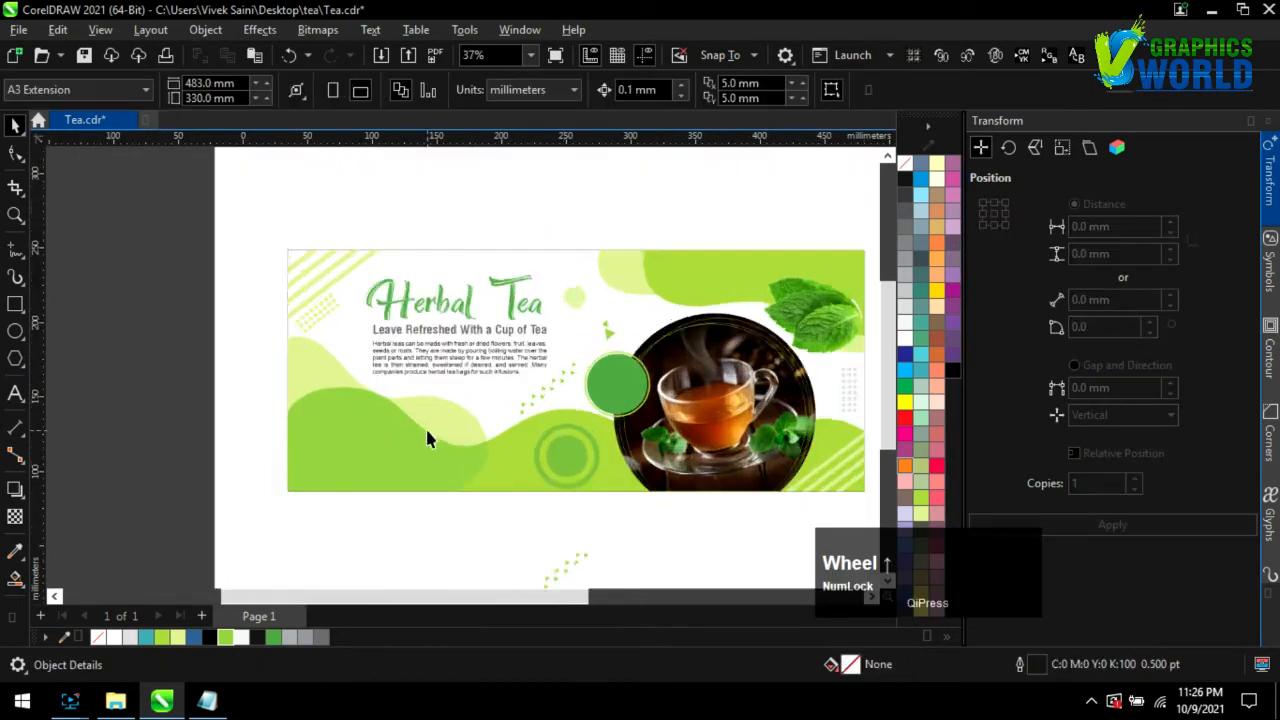
- Draw a rectangle about 29 × 7.6 mm below the description text and round its corners to about 1.2 mm
left_click(15, 303)
mouse_move(414, 292)
left_mouse_down()
mouse_move(463, 323)
mouse_move(516, 318)
left_mouse_up()
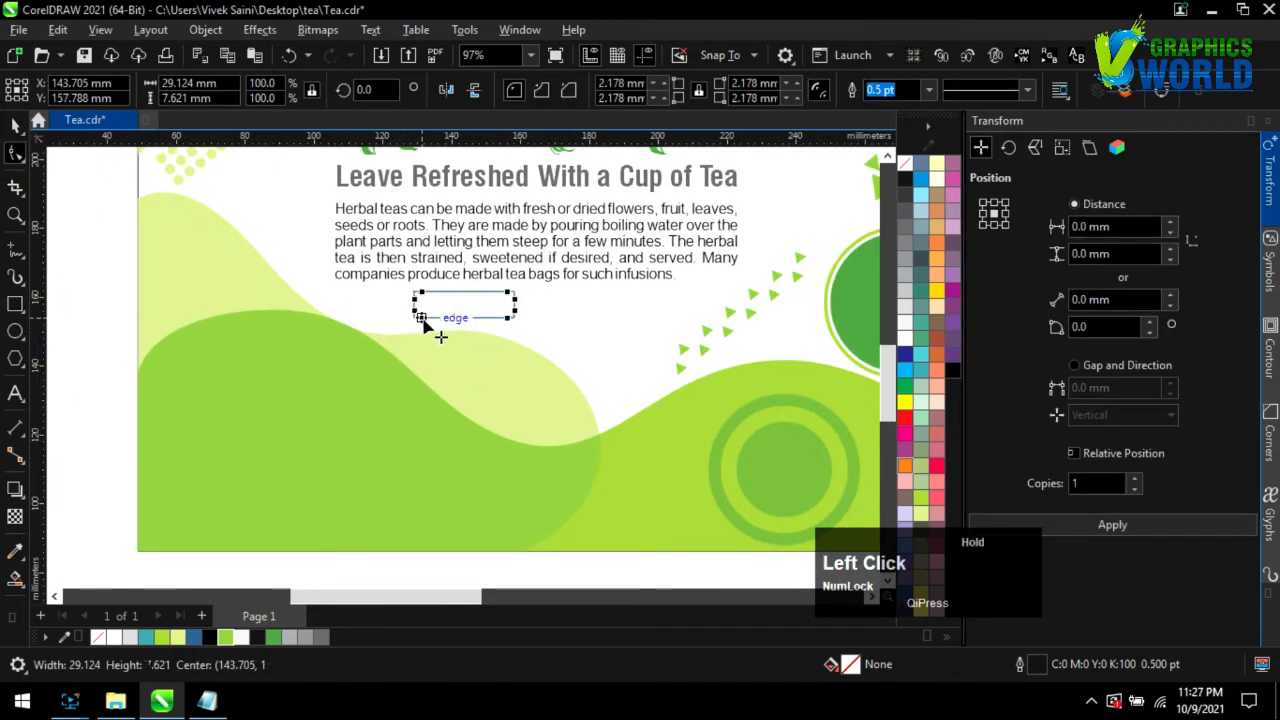
scroll(416, 320, "up", 3)
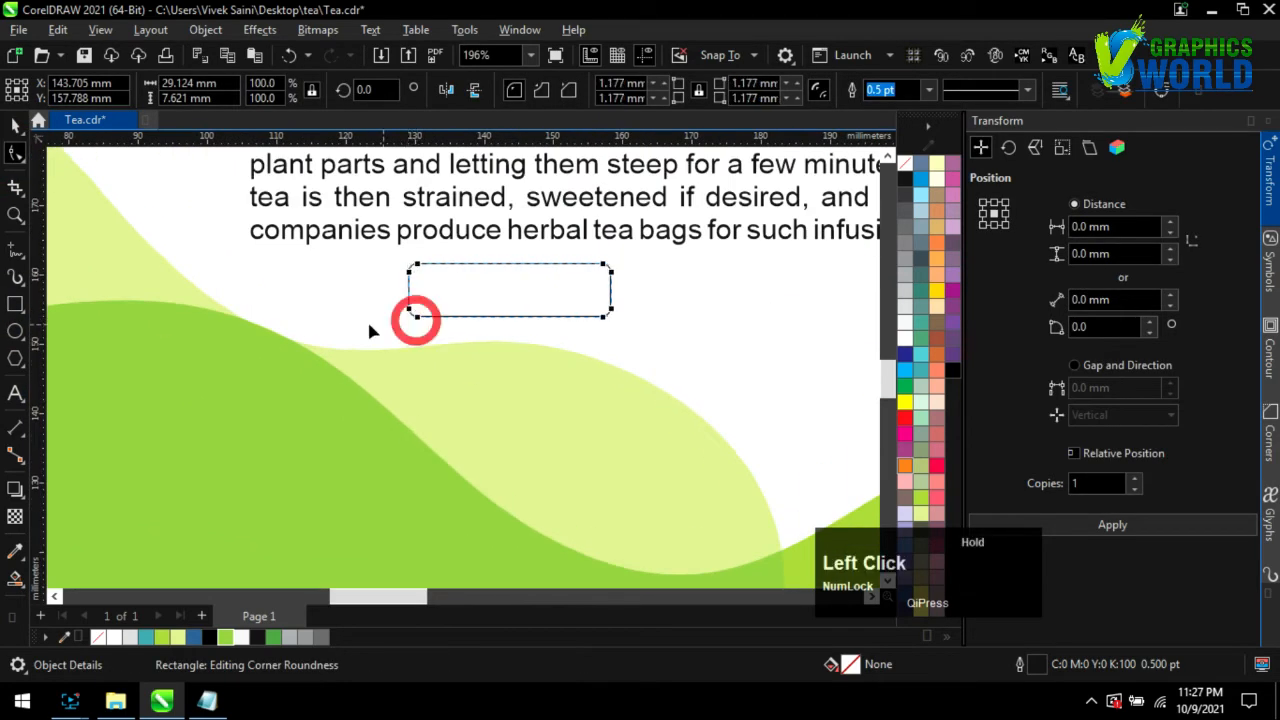
- Center the rounded rectangle horizontally under the description text and fill it dark green without outline
left_click(10, 125)
left_click(478, 232, "shift")
key("c")
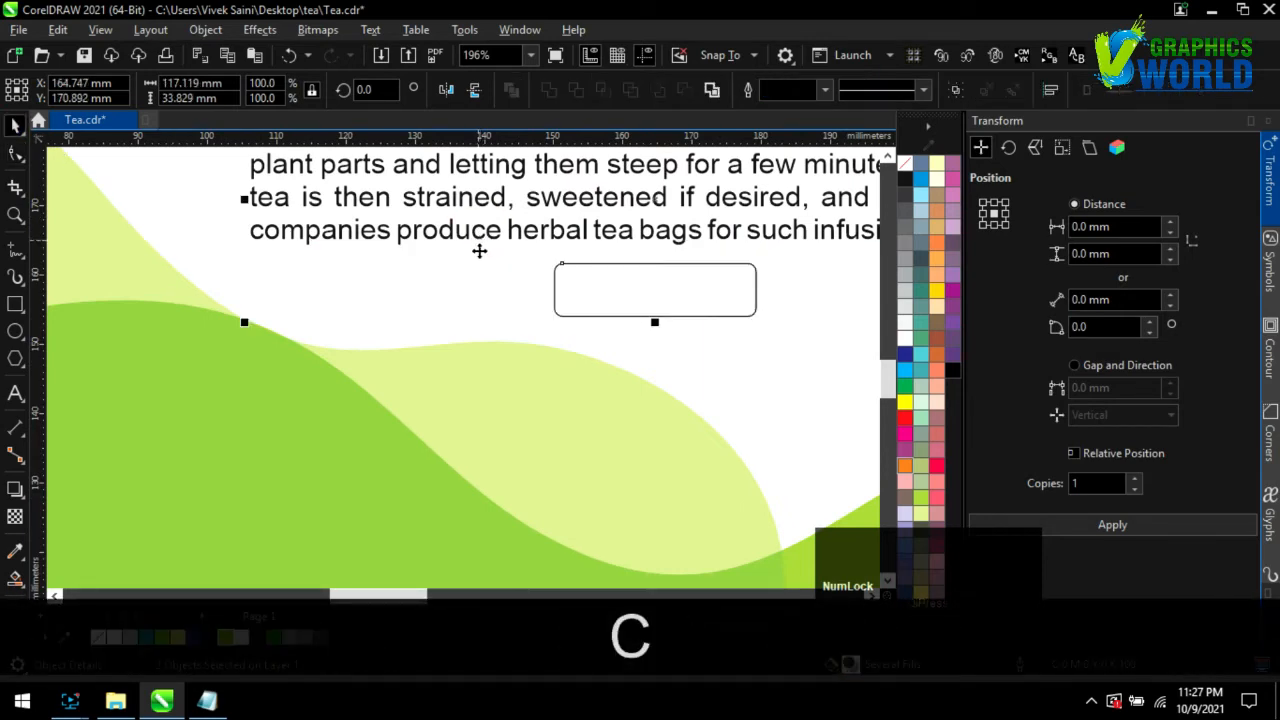
scroll(460, 424, "down", 3)
left_click(515, 270)
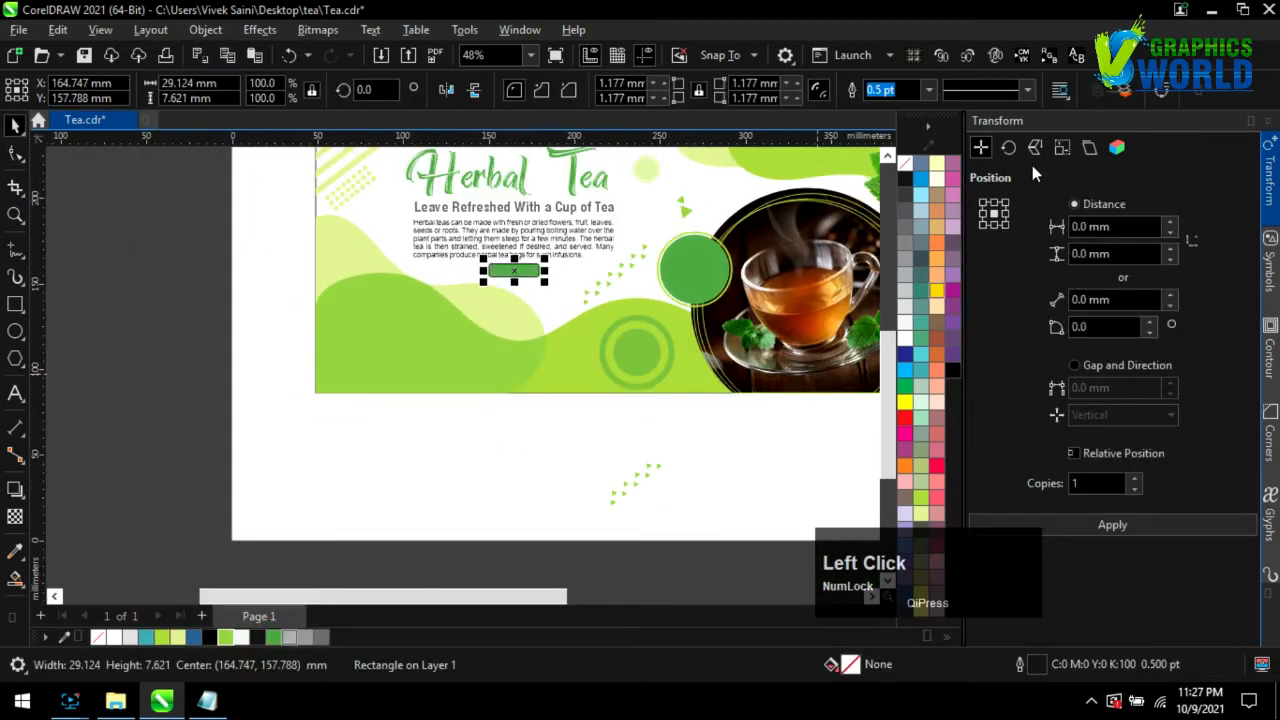
- Copy "Read More" from the open notes file and paste it below the banner as white bold 24 pt Arial text
left_click(207, 700)
left_click_drag(812, 362, 674, 366)
key("ctrl+c")
left_click(181, 378)
left_click(320, 430)
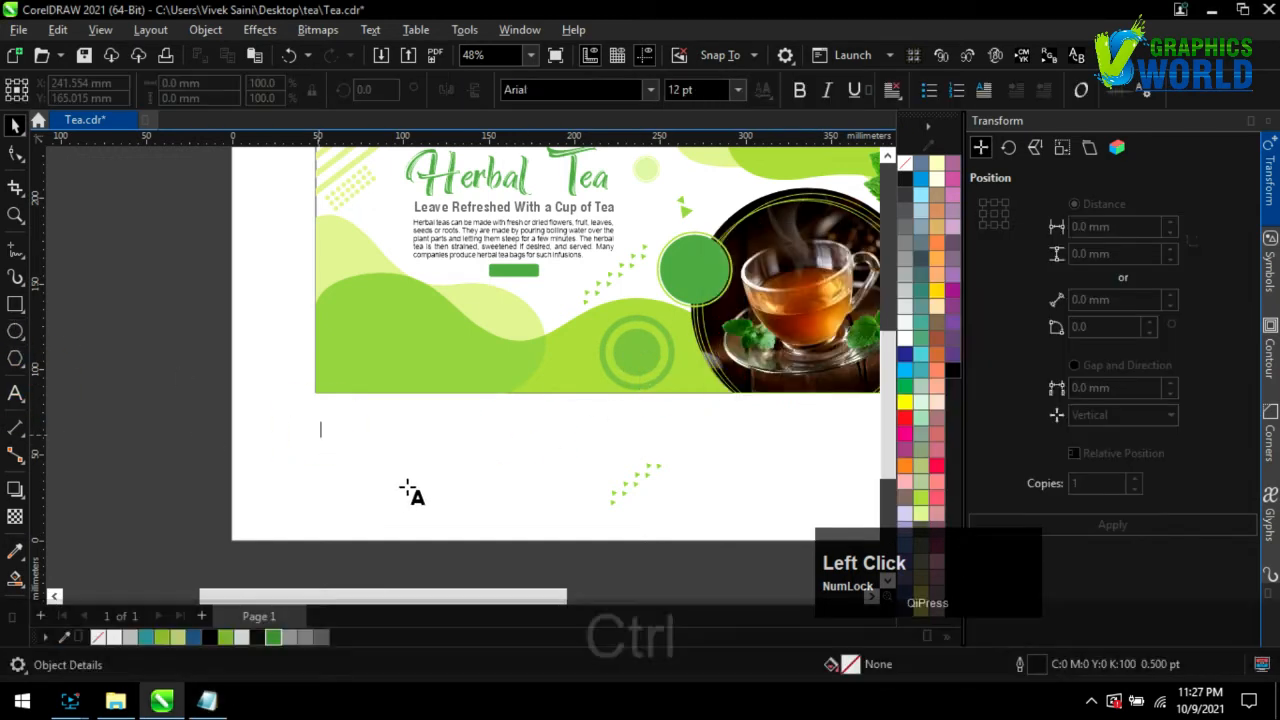
key("ctrl+v")
key("ctrl+a")
left_click(905, 330)
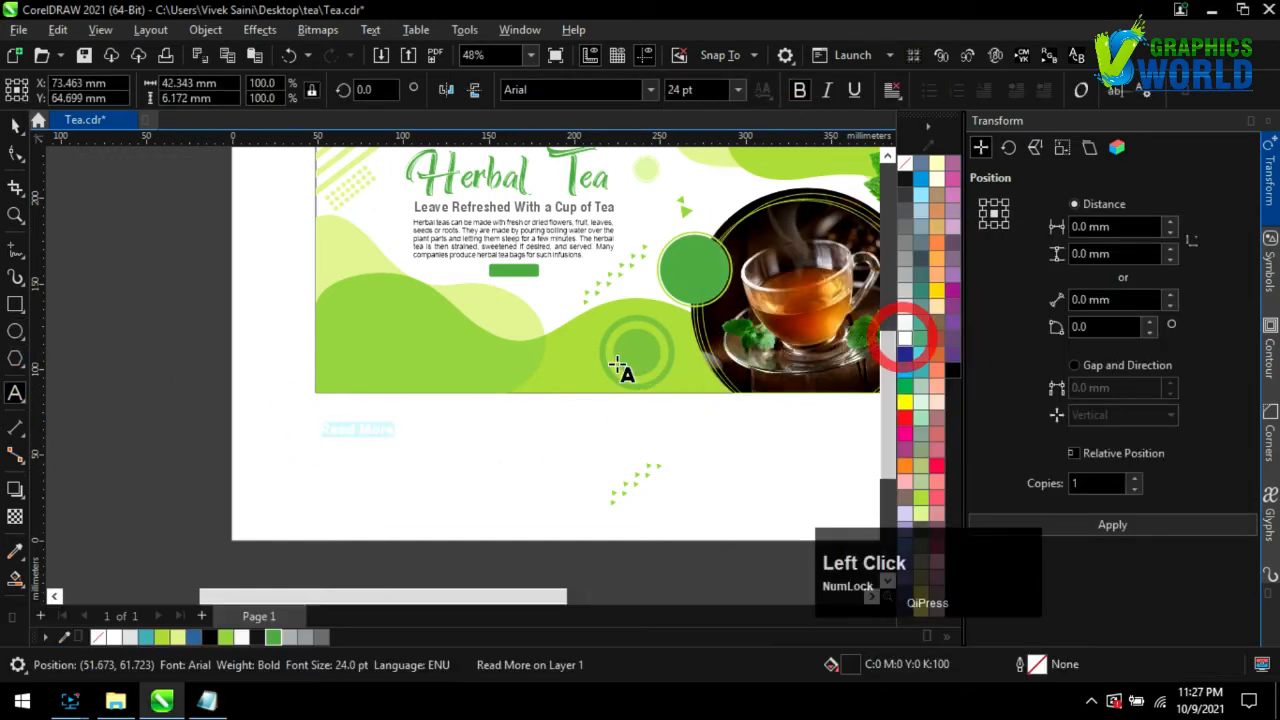
- Move the "Read More" text onto the green rounded button and scale it down to fit
left_click_drag(360, 430, 523, 277)
scroll(538, 278, "up", 2)
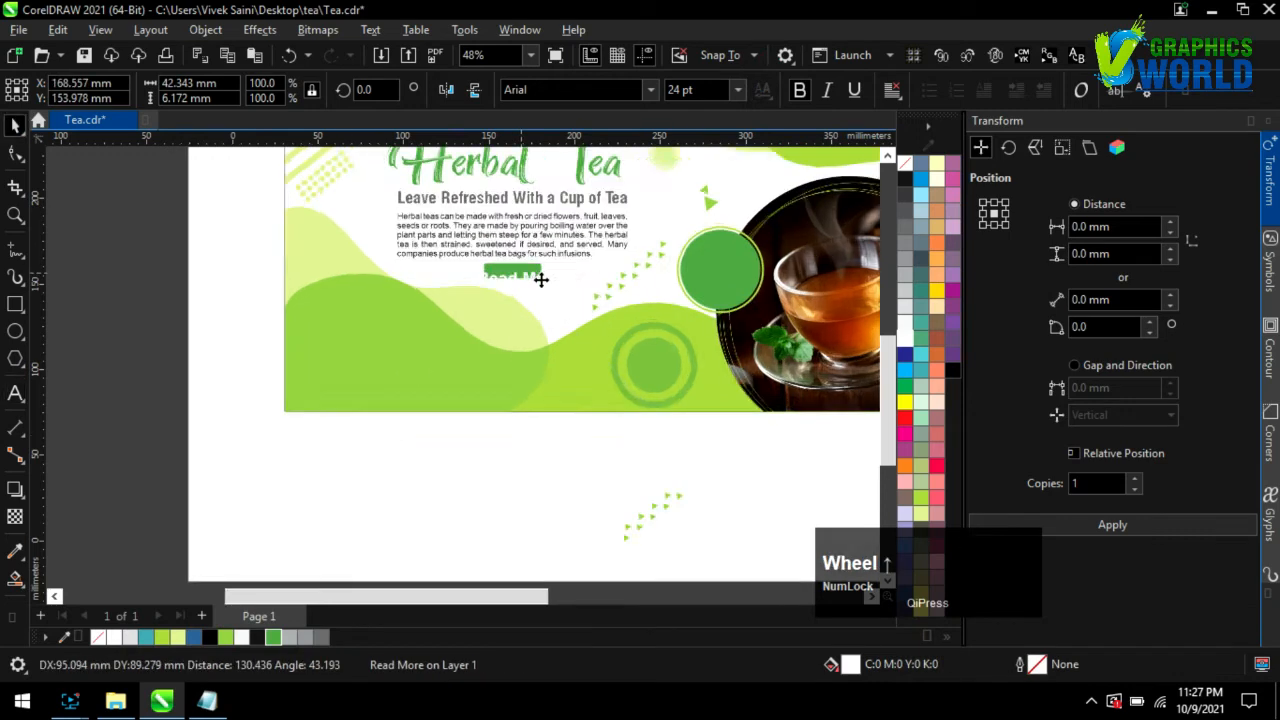
left_click_drag(624, 310, 587, 305)
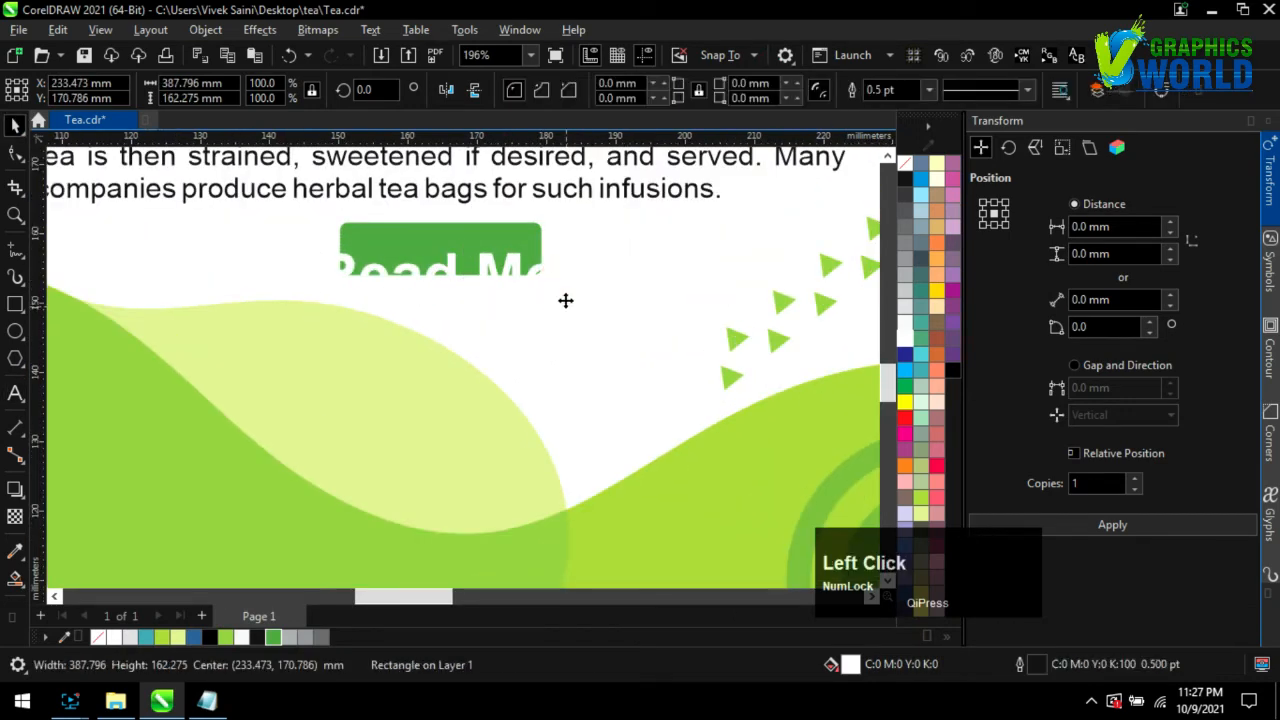
key("ctrl+z")
left_click(540, 277)
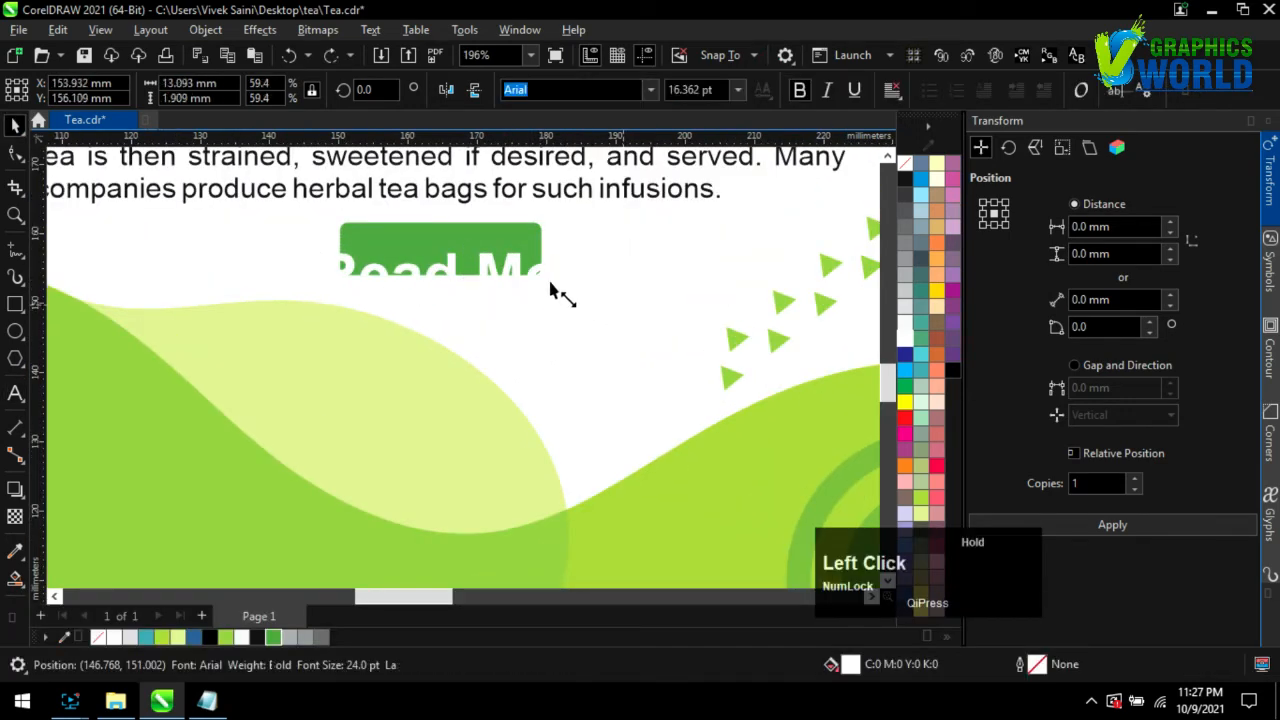
- Center the "Read More" text horizontally and vertically on the green button
left_click(537, 277)
left_click(500, 243, "shift")
key("shift+c")
key("shift+e")
scroll(483, 449, "down", 5)
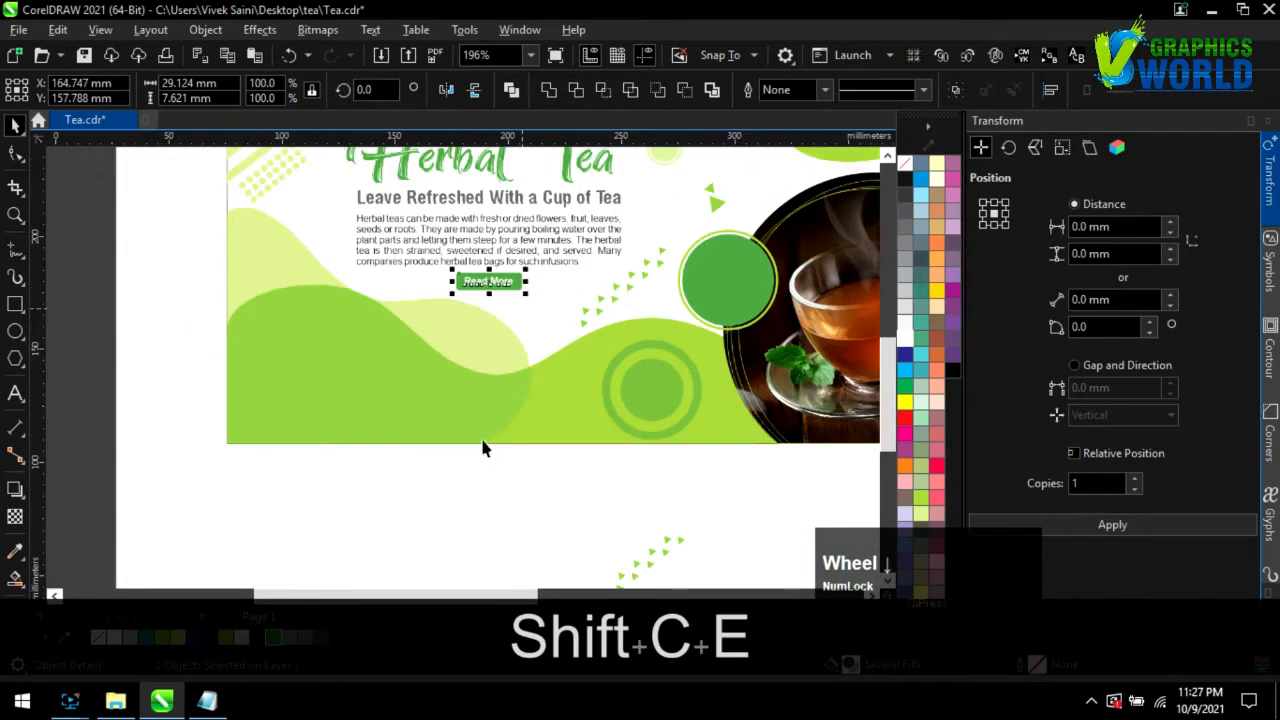
left_click(425, 460)
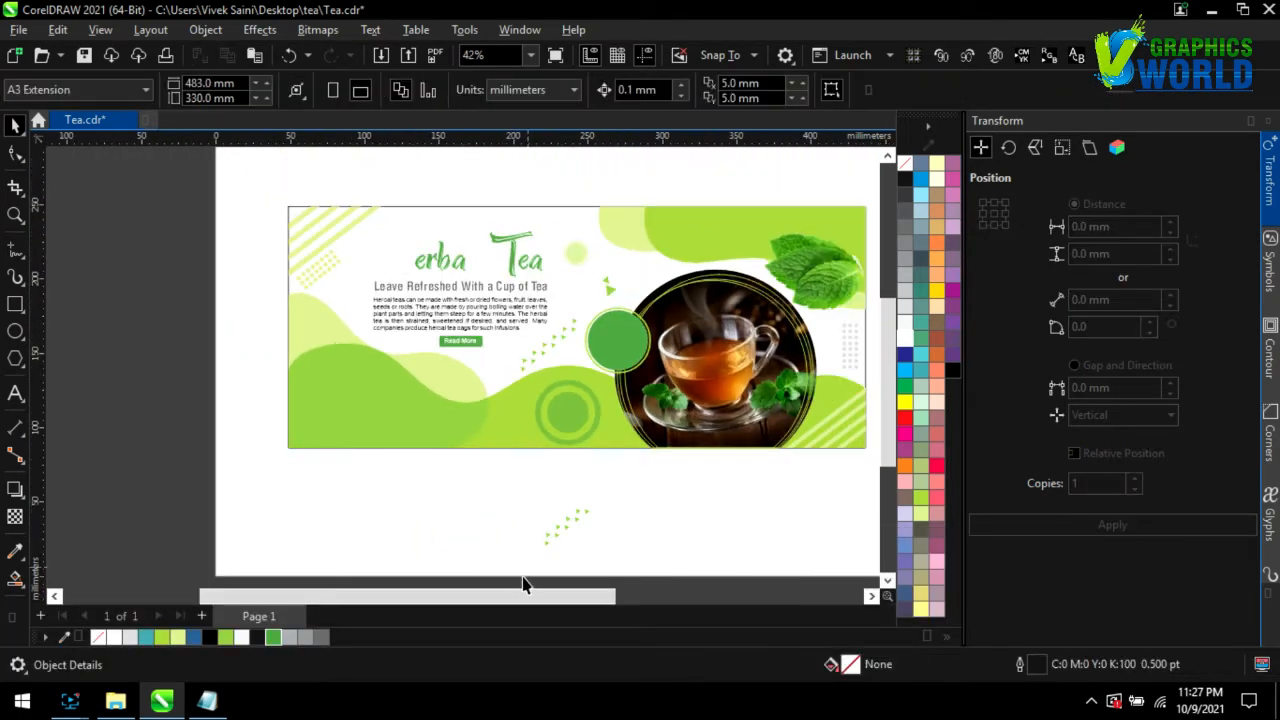
- Copy "100% ORGANIC" from the open notes file and paste it as 24 pt Arial text below the banner
left_click(212, 700)
key("ctrl+c")
left_click(449, 493)
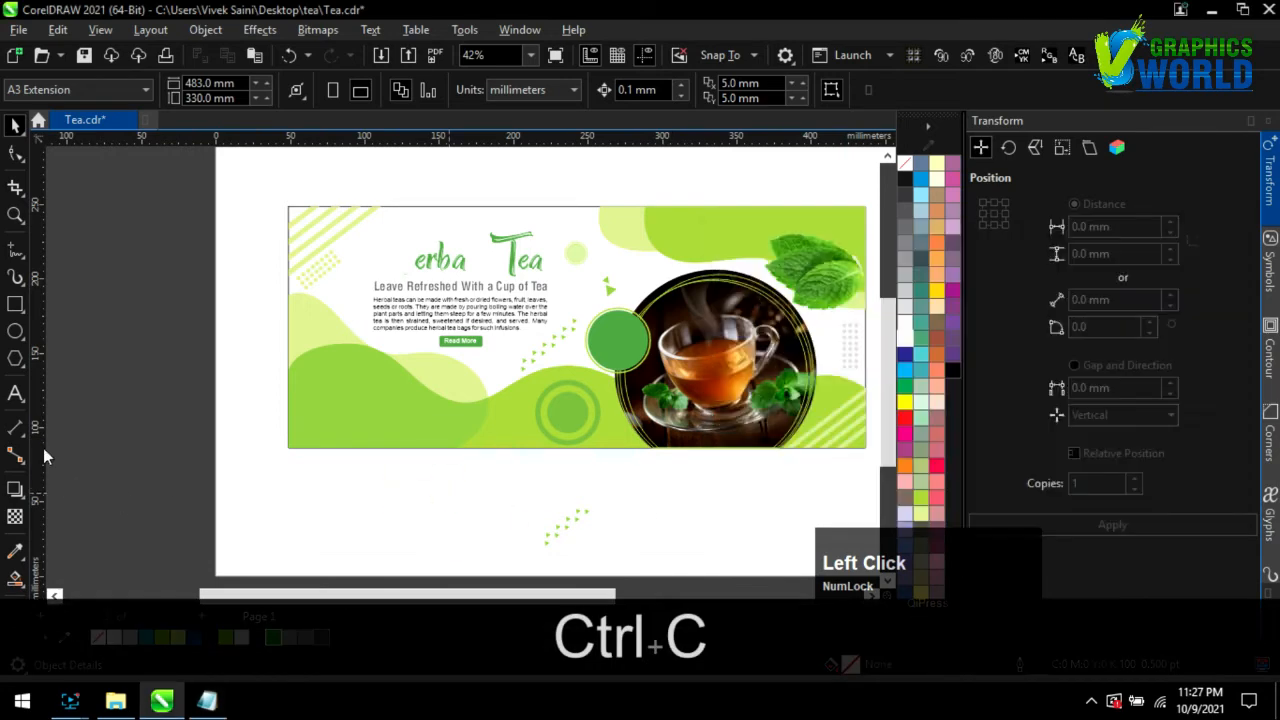
left_click(281, 530)
key("ctrl+v")
scroll(325, 540, "up", 3)
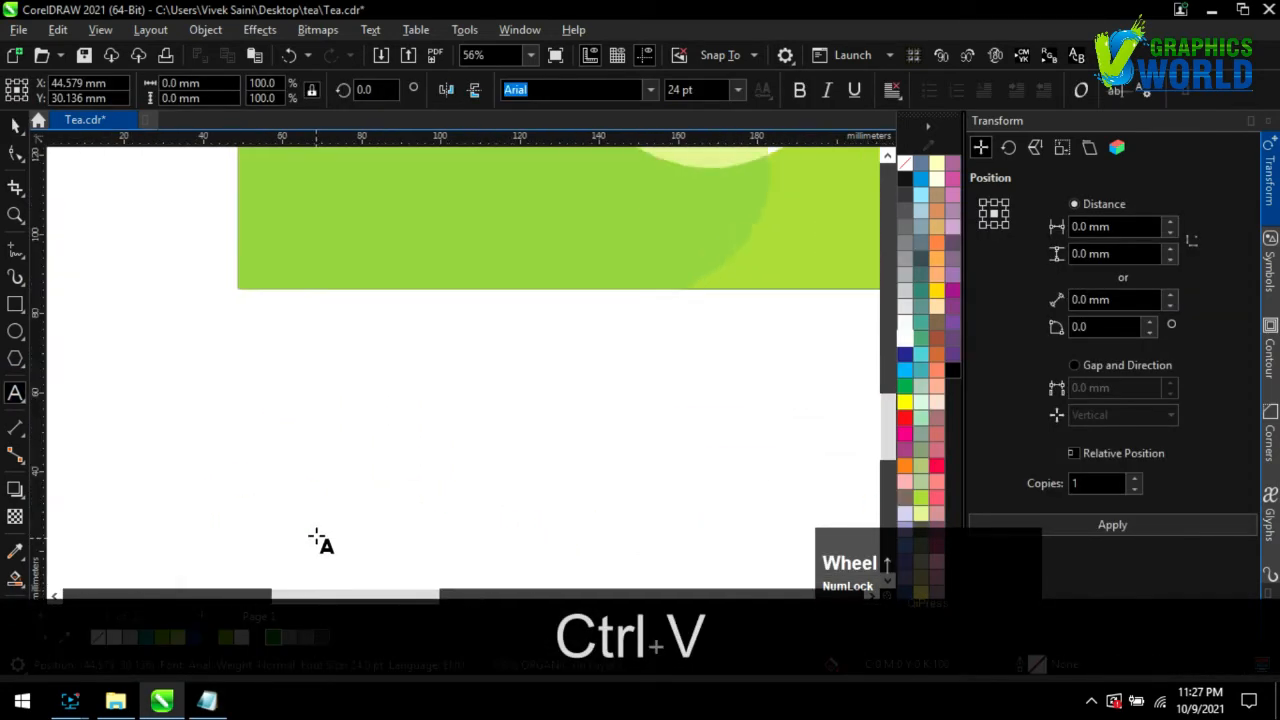
left_click(316, 495)
- Break the pasted text apart into separate lines and make "100%" bold at about 38 pt above "ORGANIC"
key("ctrl+k")
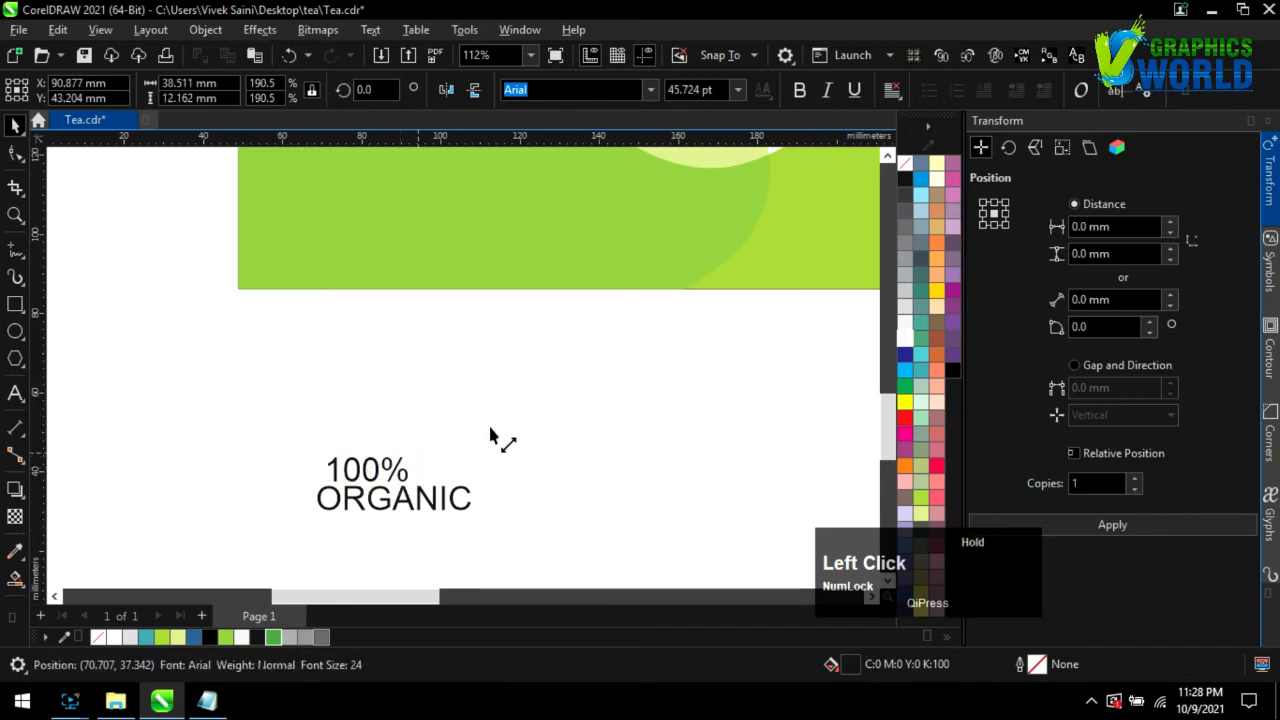
left_click_drag(490, 433, 461, 438)
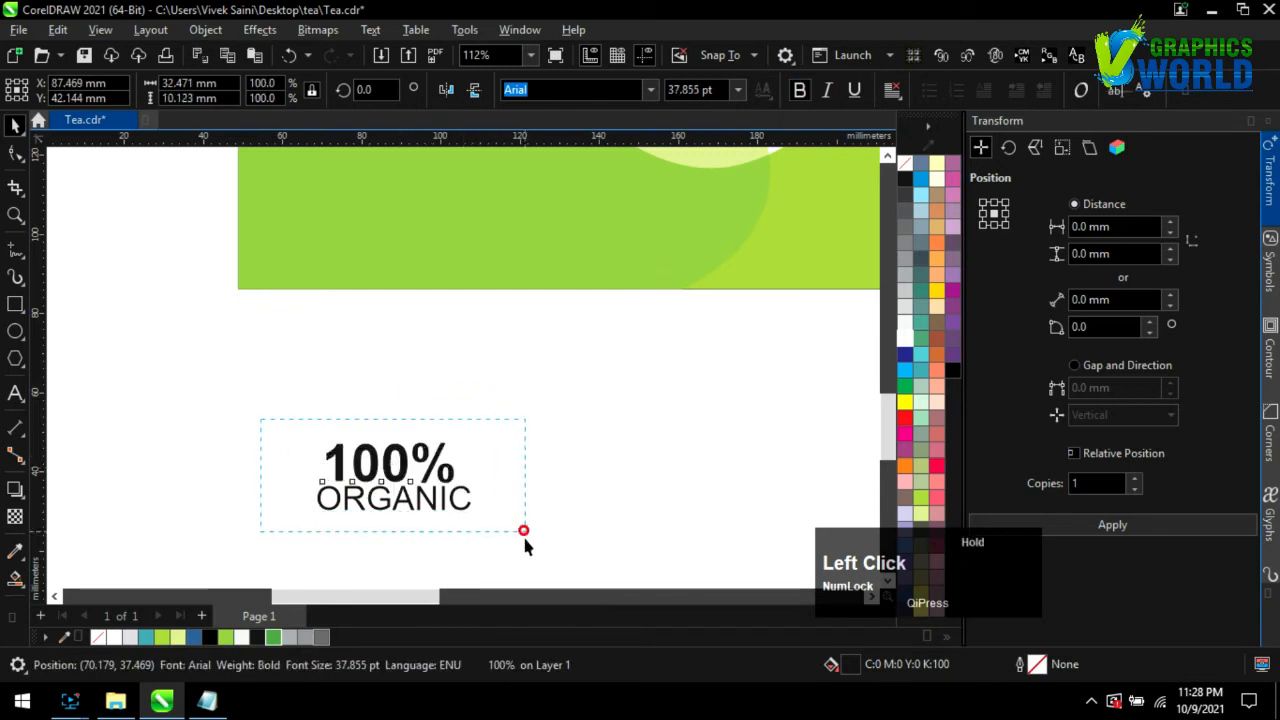
left_click_drag(525, 546, 539, 547)
- Move "100%" and "ORGANIC" together onto the dark green circle beside the tea photo and align them with its centre
scroll(360, 521, "down", 3)
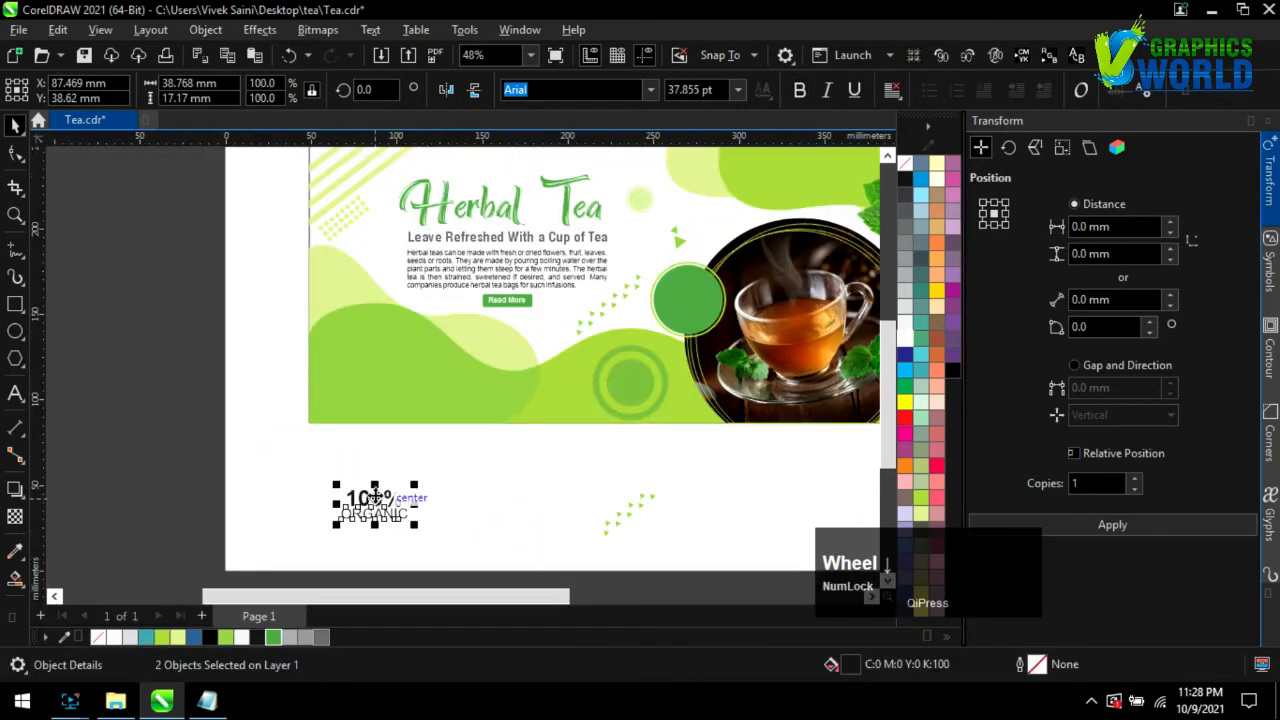
left_click_drag(375, 497, 666, 263)
scroll(735, 287, "up", 5)
left_click(573, 232, "shift")
key("shift+c")
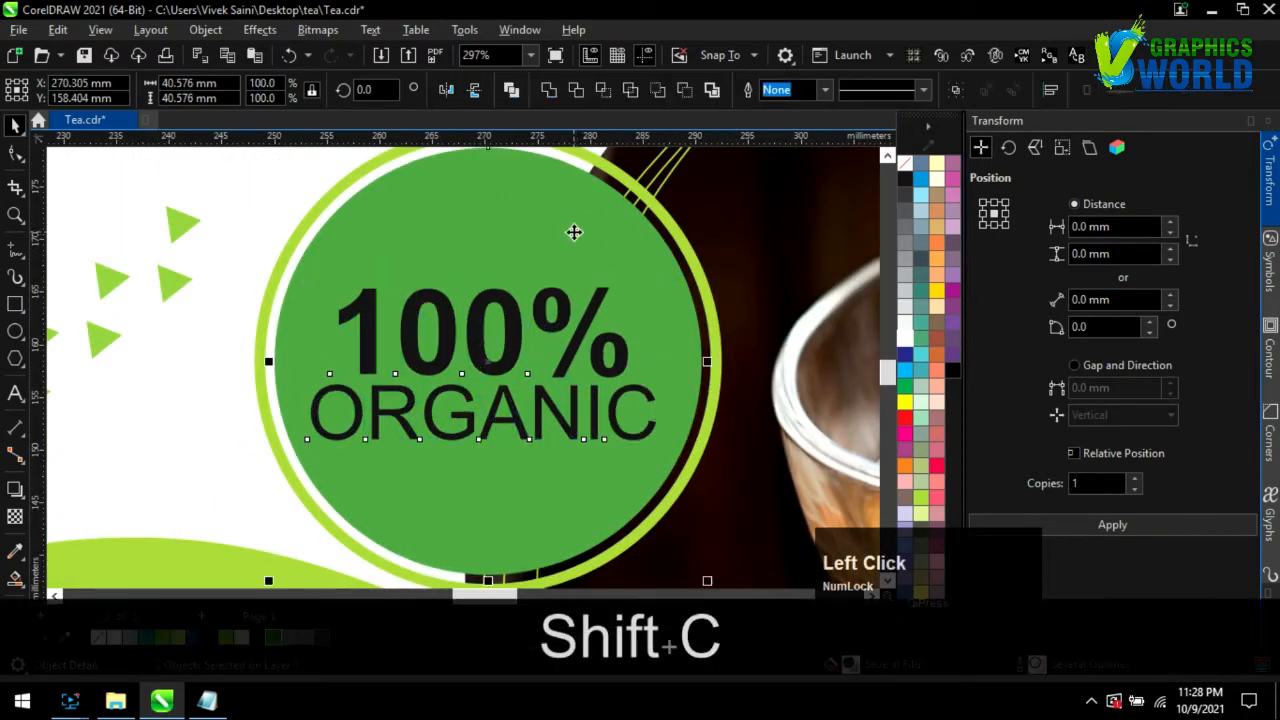
- Fill the "100% ORGANIC" text on the green circle with white
scroll(573, 232, "down", 4)
left_click_drag(618, 551, 485, 280)
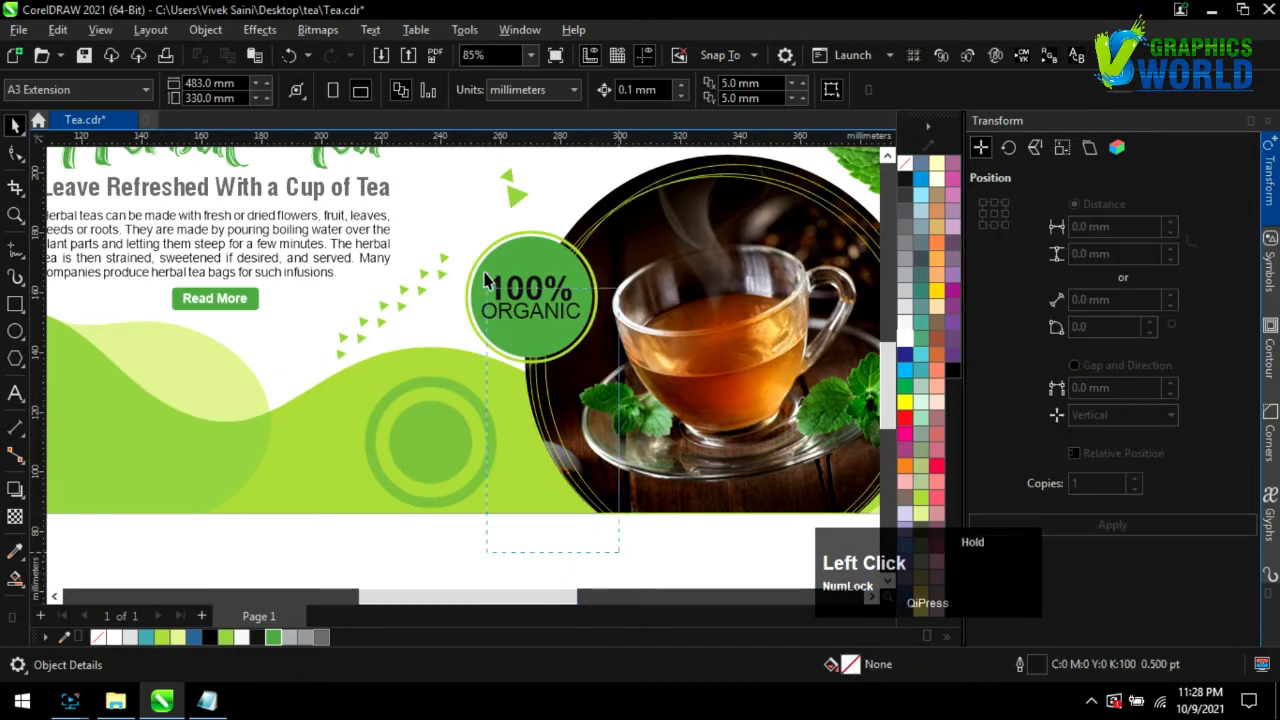
left_click(932, 400)
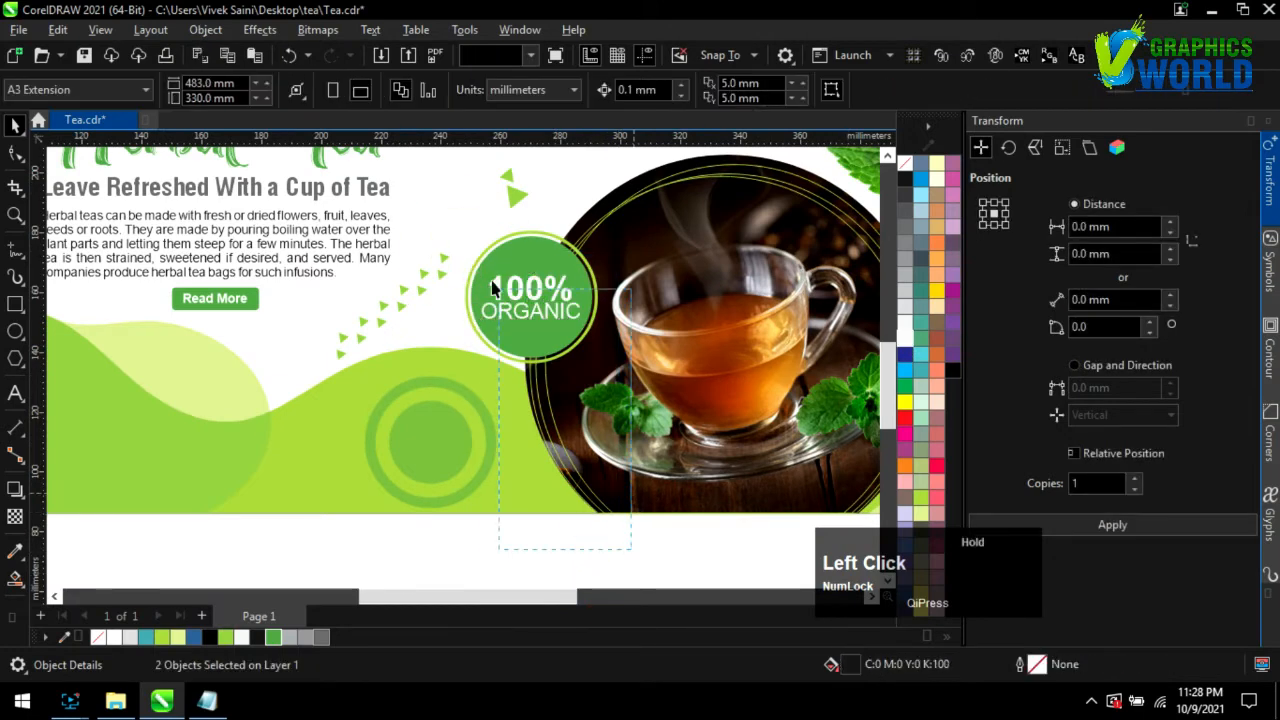
- Scale the whole "100% ORGANIC" badge down about its centre to about 36 mm across and save the file
left_click_drag(661, 584, 443, 200)
left_click(597, 364, "shift")
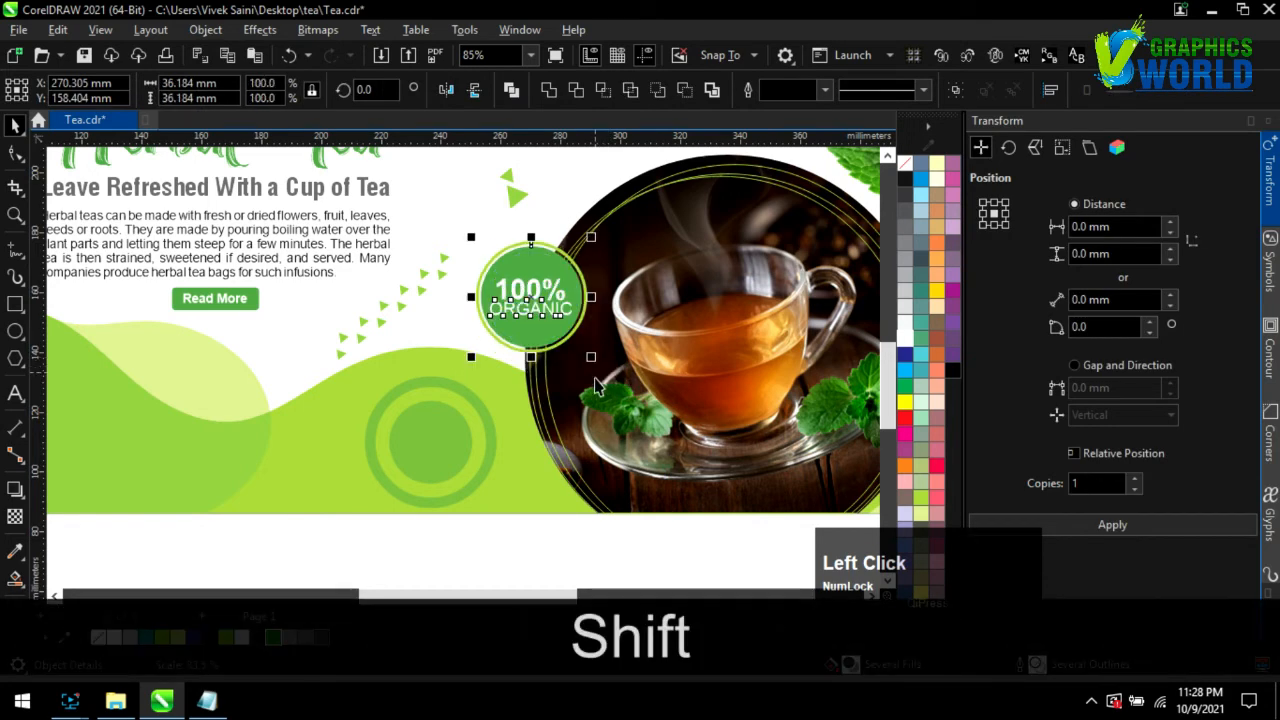
scroll(600, 502, "down", 3)
left_click(604, 517)
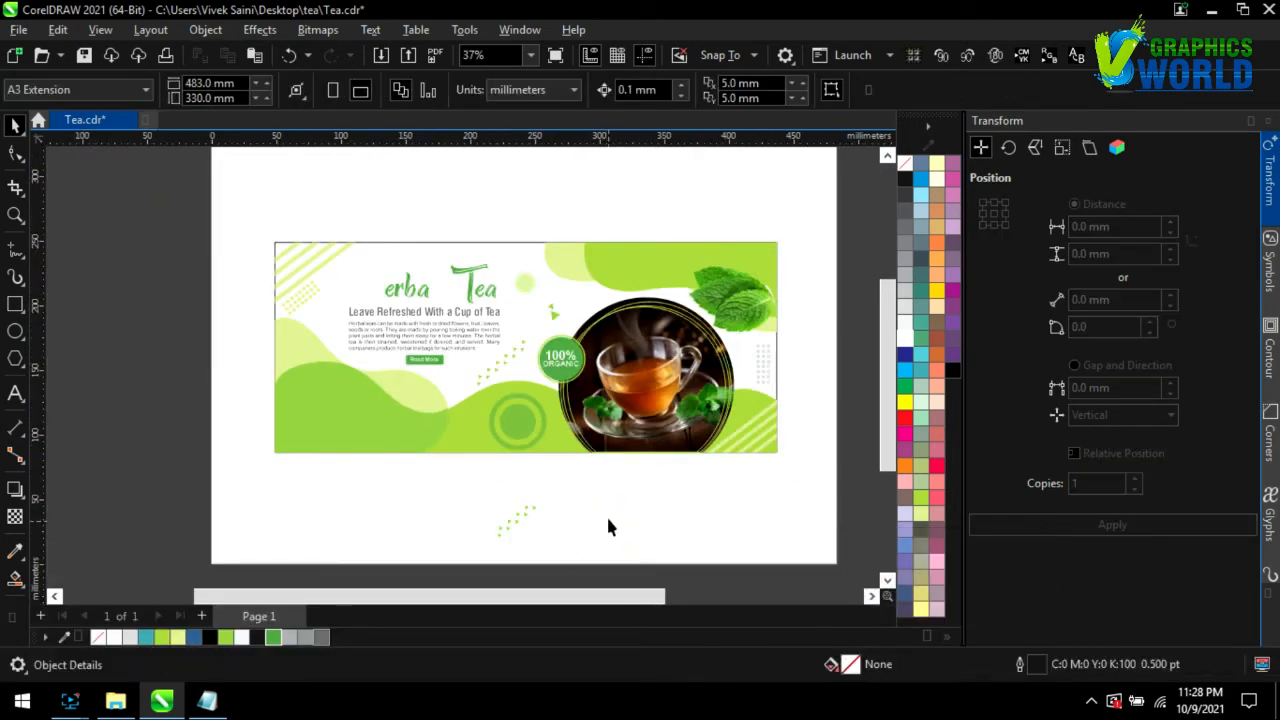
key("ctrl+s")
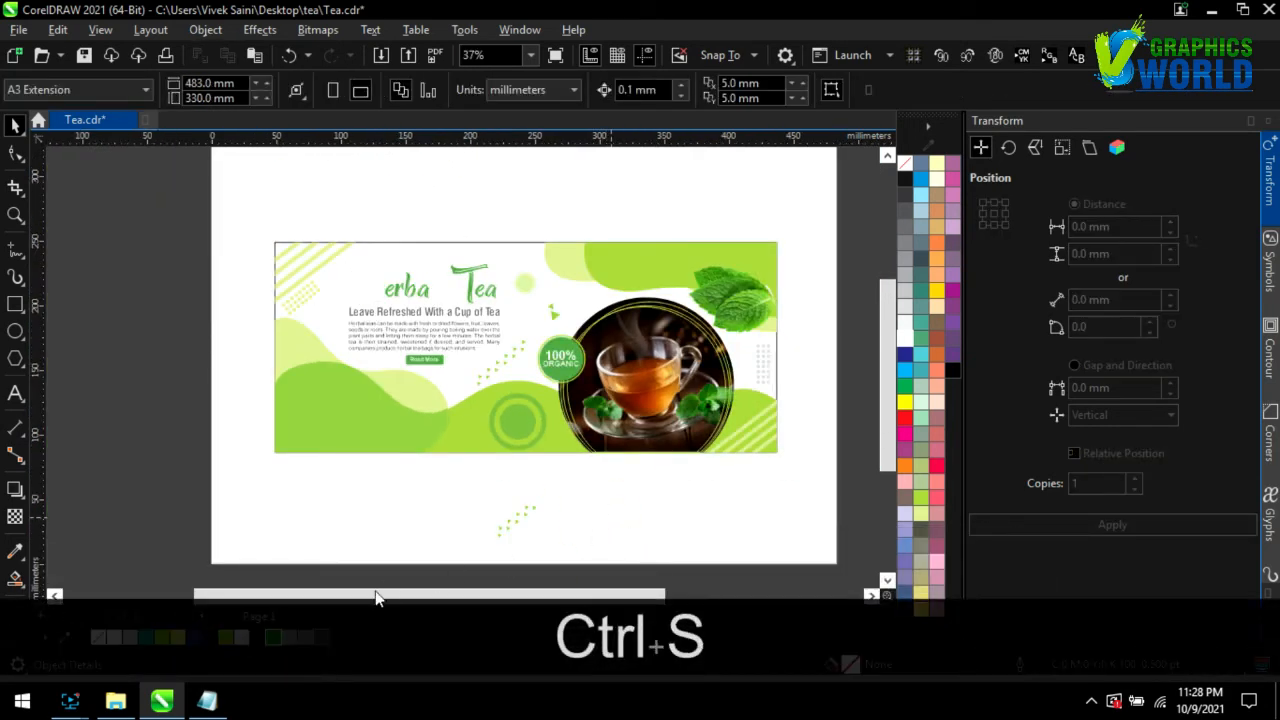
- Import the leaf-cluster image near the banner's lower-left corner, scaled to about 94 mm and rotated to about 246 degrees
left_click(163, 700)
left_click_drag(1150, 200, 314, 495)
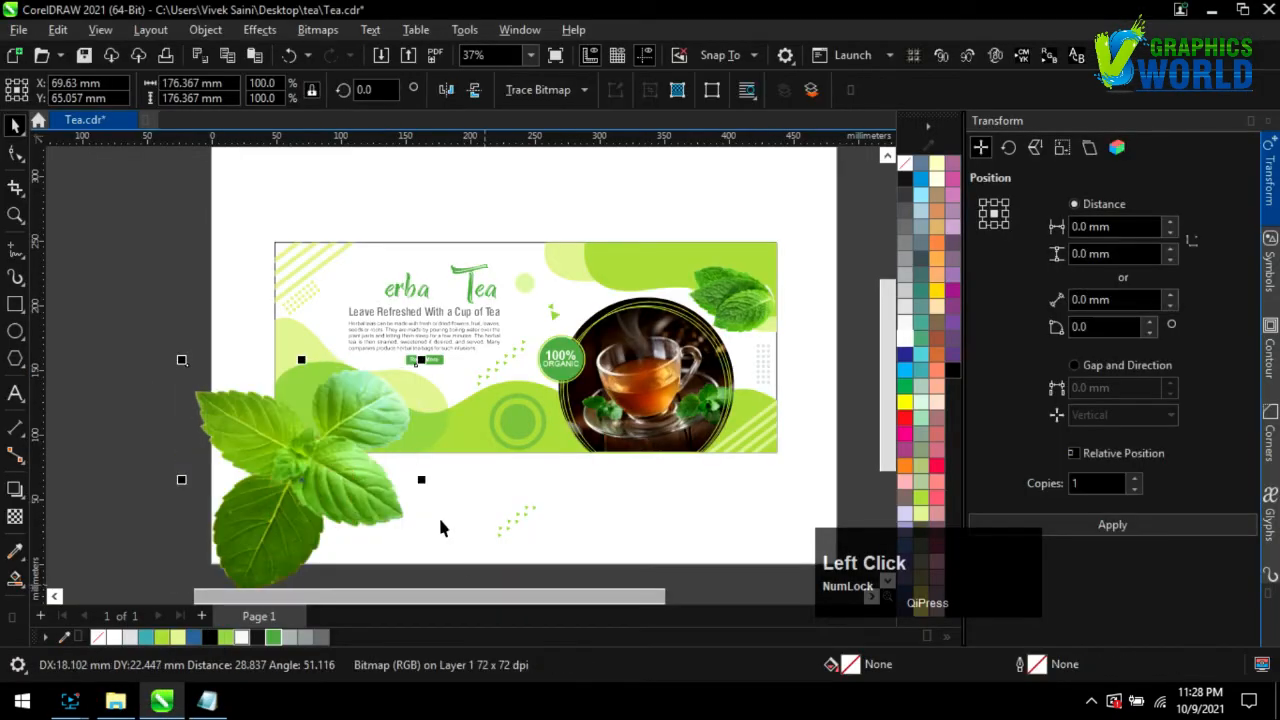
left_click_drag(191, 374, 321, 461)
scroll(300, 423, "up", 2)
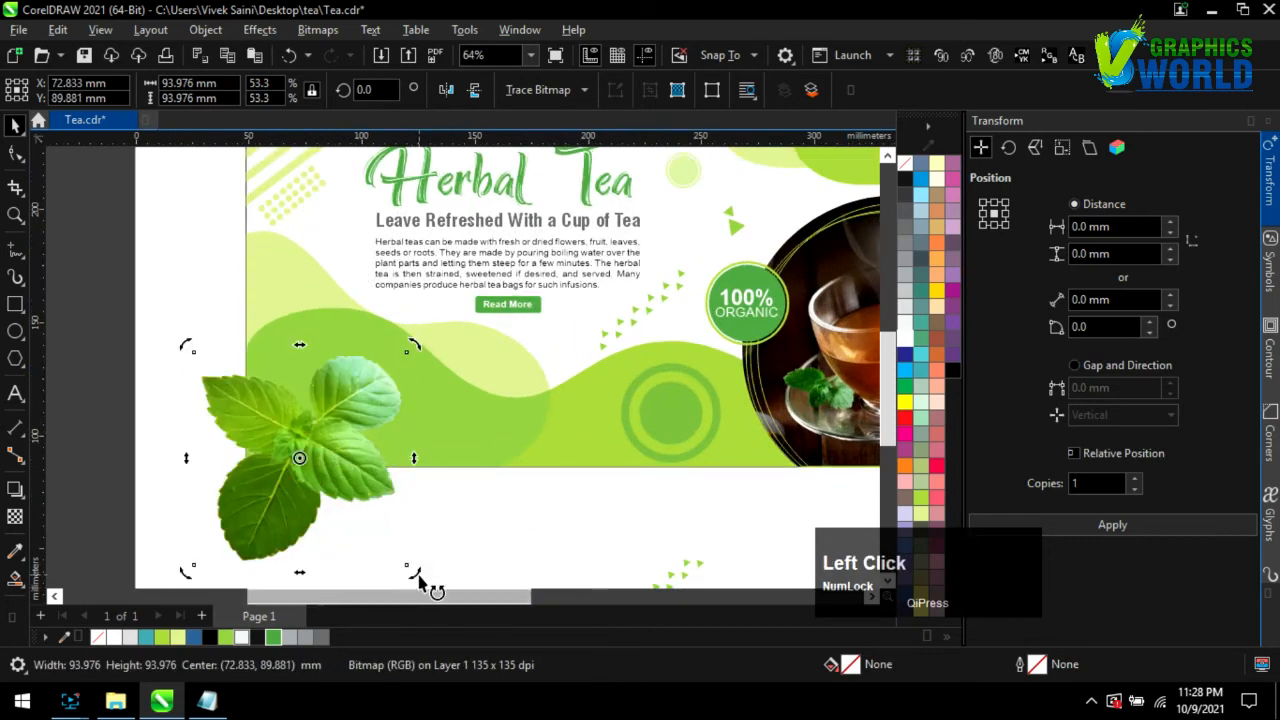
left_click_drag(416, 575, 273, 328)
left_click_drag(357, 441, 357, 412)
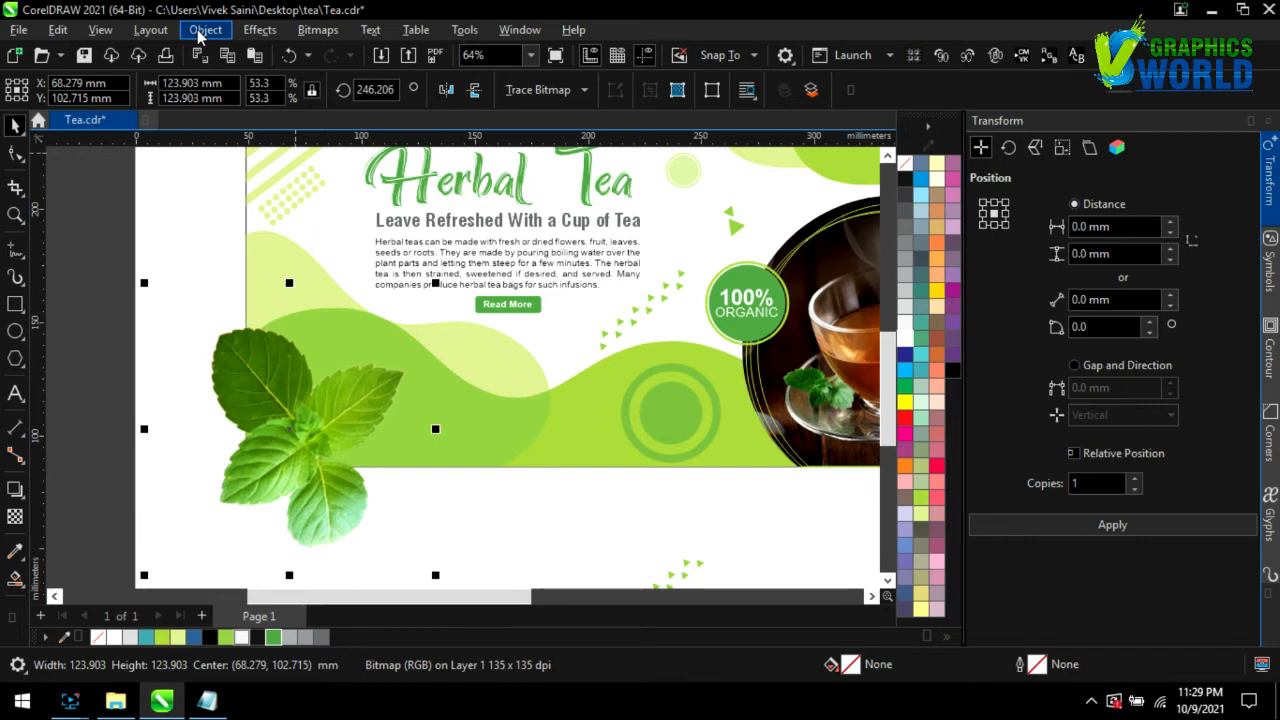
- Apply a Gaussian Blur with a 5-pixel radius to the imported leaf cluster
left_click(259, 30)
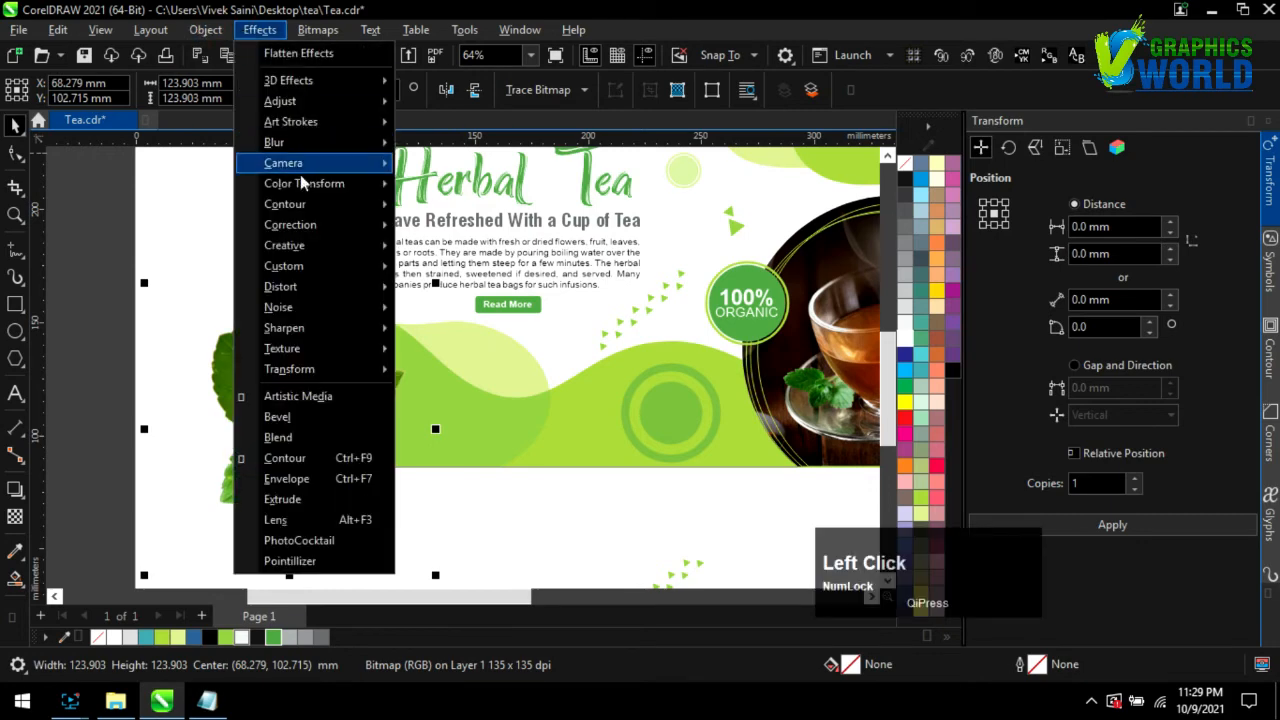
left_click(88, 320)
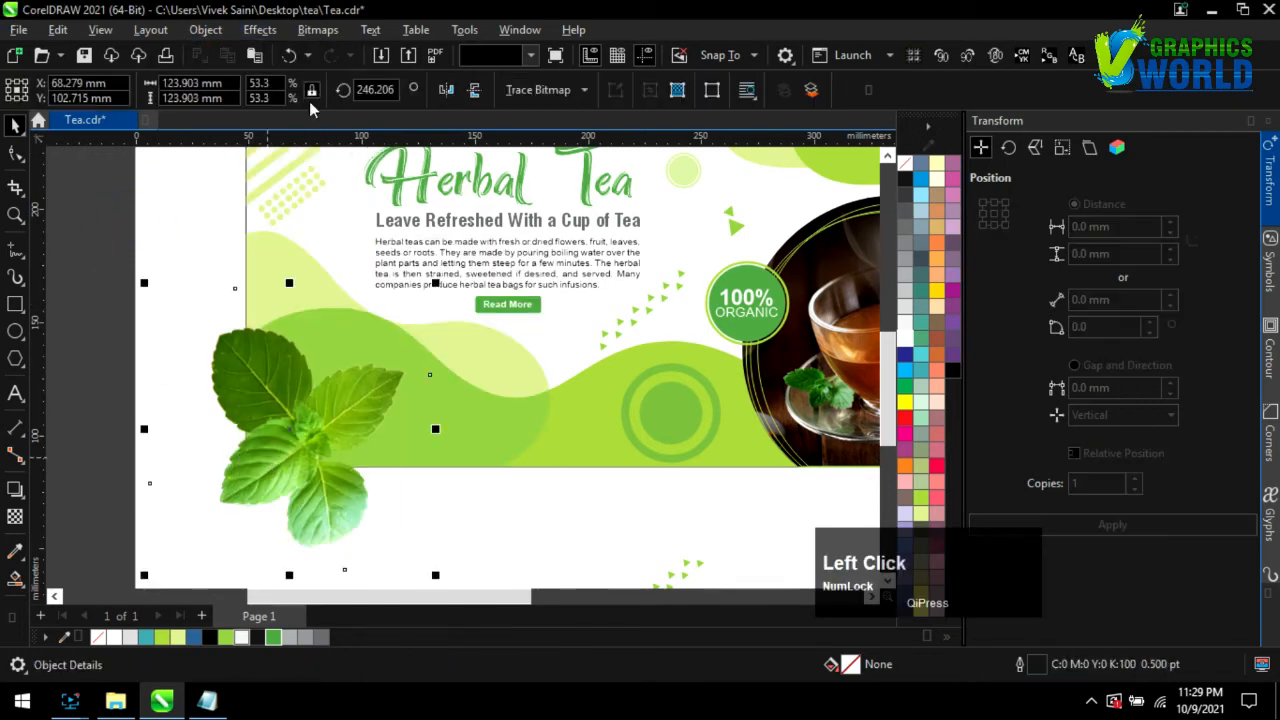
left_click(259, 30)
mouse_move(285, 312)
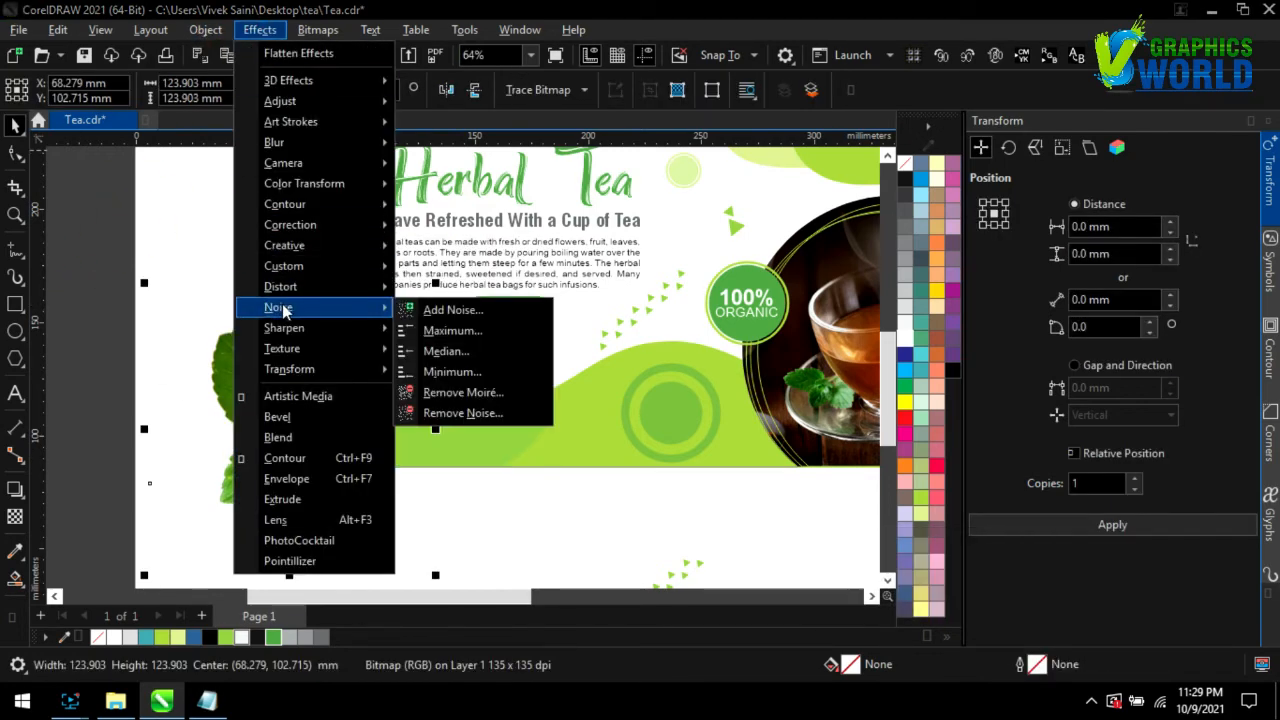
mouse_move(349, 146)
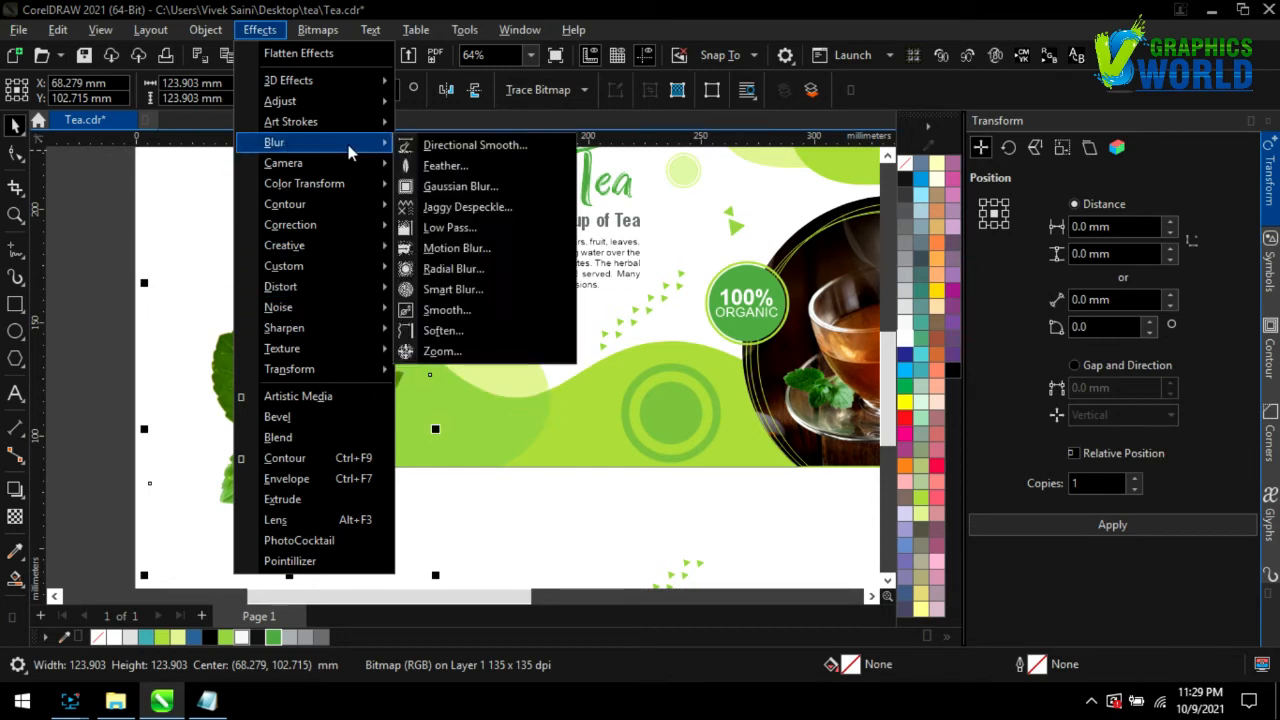
left_click(455, 192)
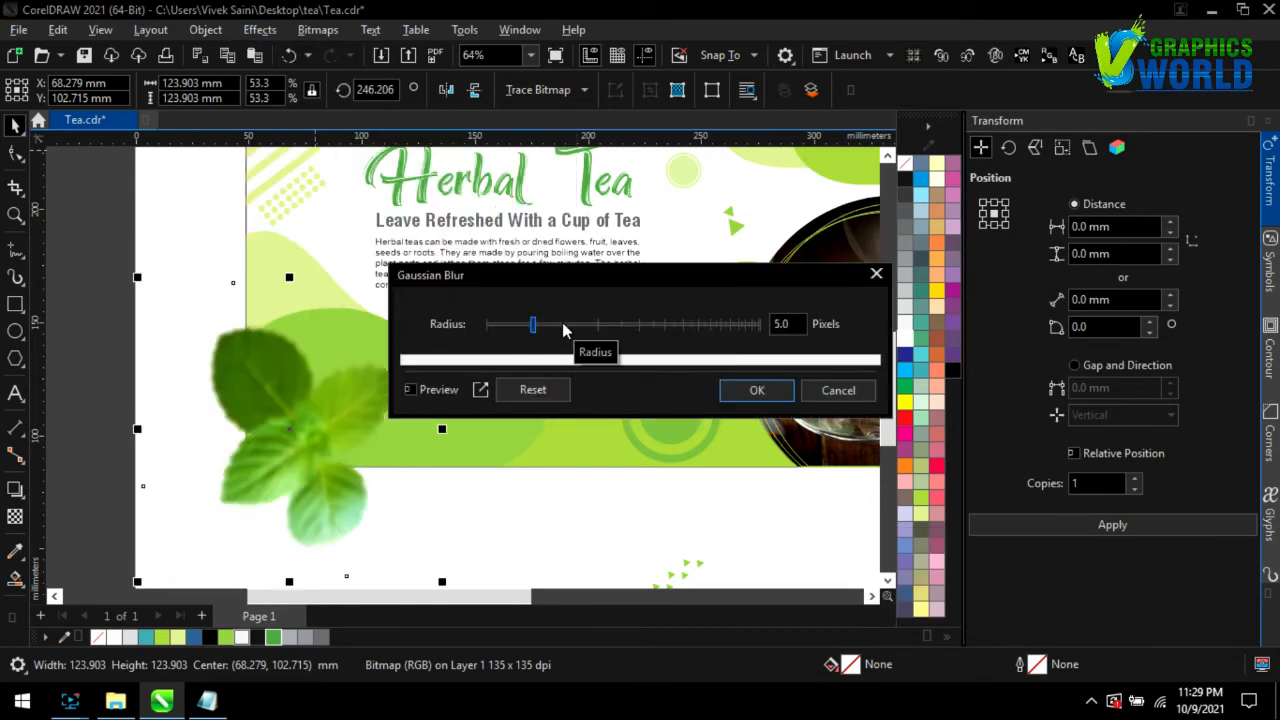
left_click(755, 392)
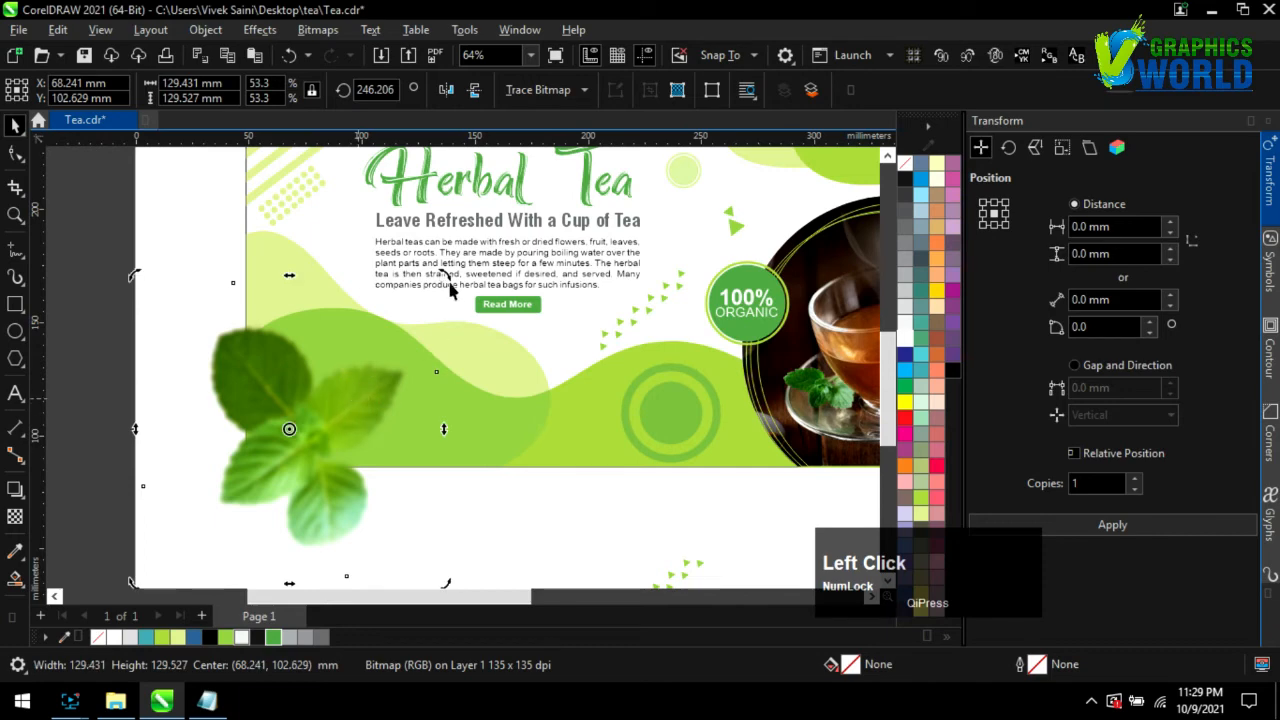
- Rotate the blurred leaf cluster to about 78 degrees and scale it to about 85 mm in the banner's lower-left corner
left_click_drag(450, 290, 268, 486)
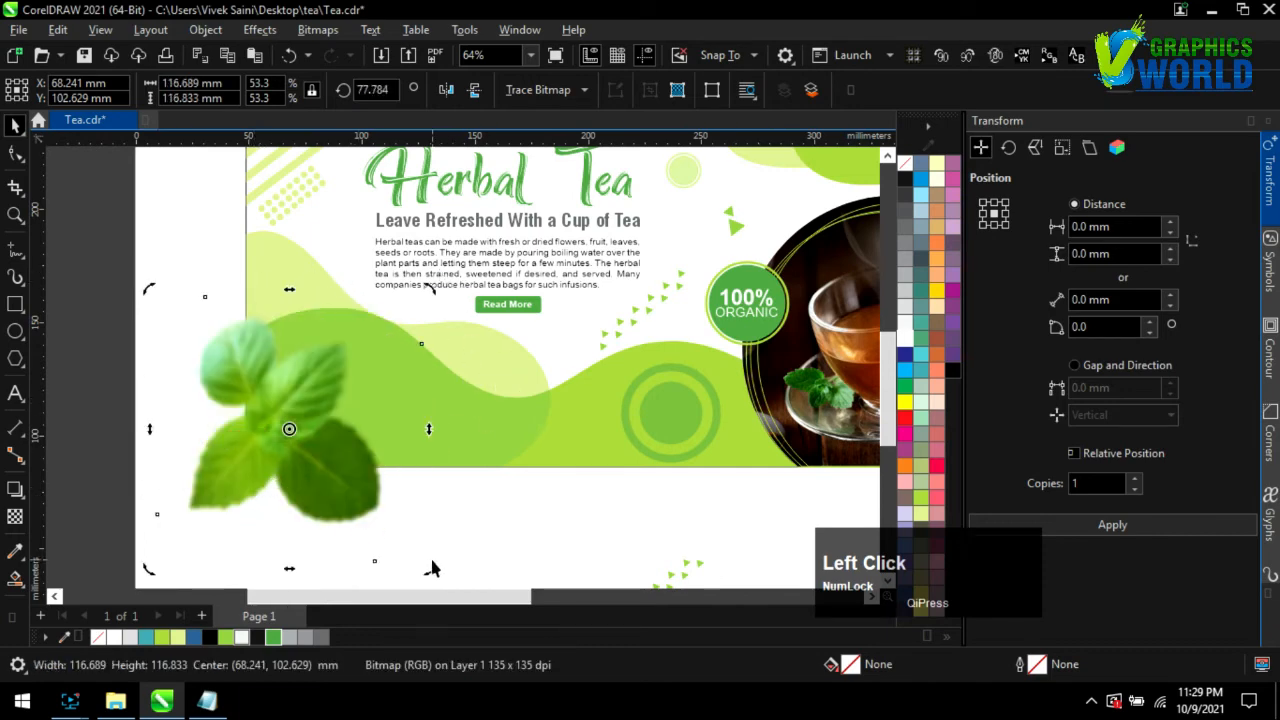
left_click(340, 493)
left_click_drag(430, 568, 368, 454)
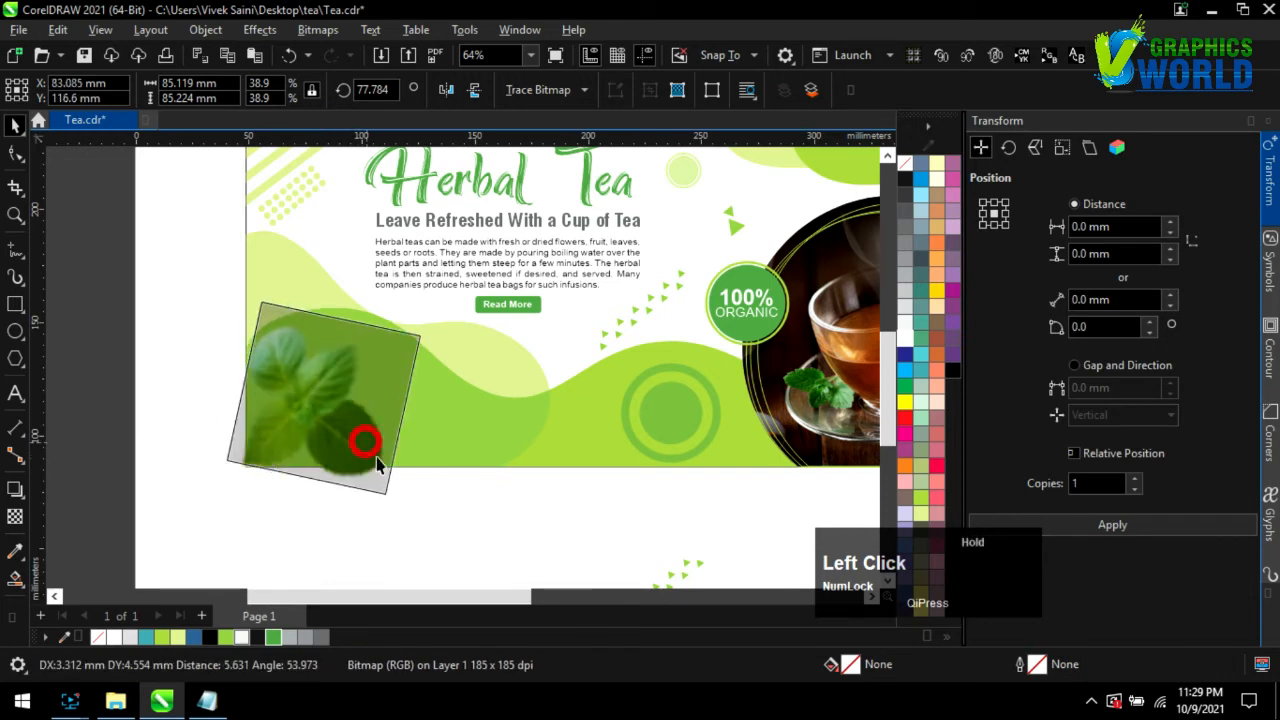
left_click(396, 512)
scroll(394, 512, "down", 1)
scroll(376, 488, "up", 1)
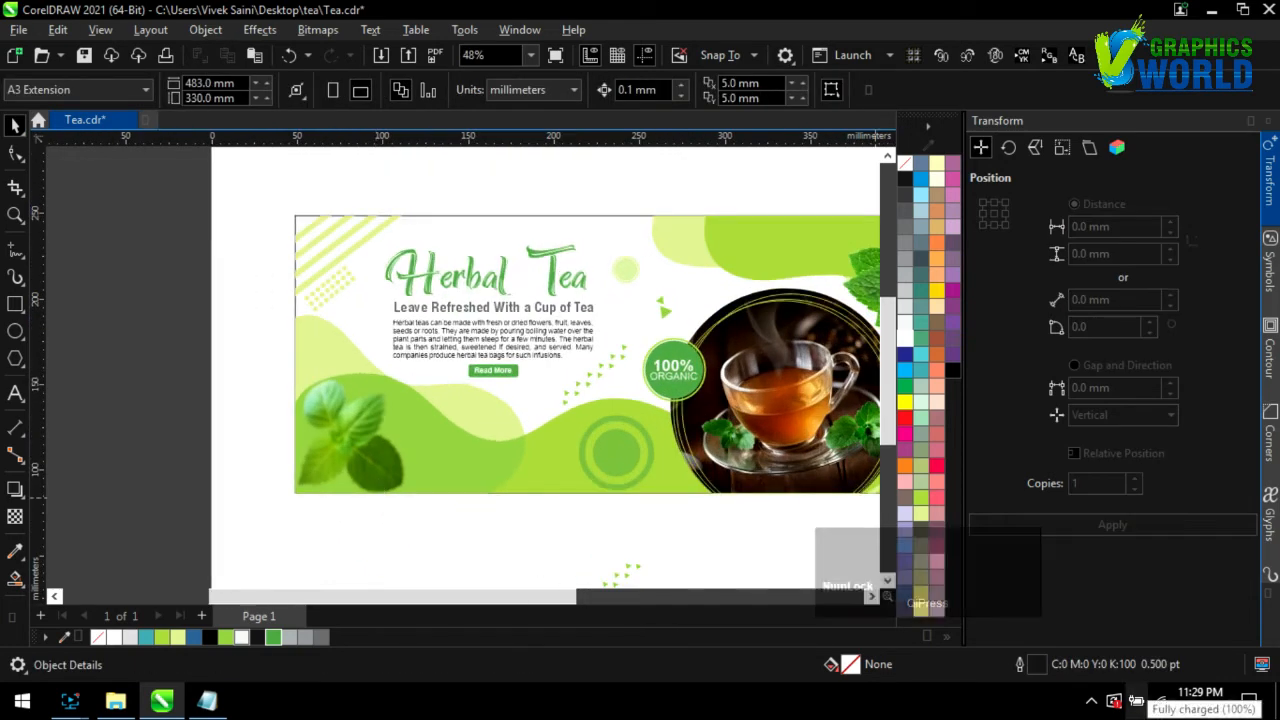
- Move the blurred leaf cluster against the banner's lower-left corner and reshape its outline nodes to crop the overhang at the banner edges
scroll(308, 458, "up", 2)
left_click(310, 454)
left_click_drag(310, 454, 396, 432)
scroll(171, 371, "down", 2)
left_click(16, 154)
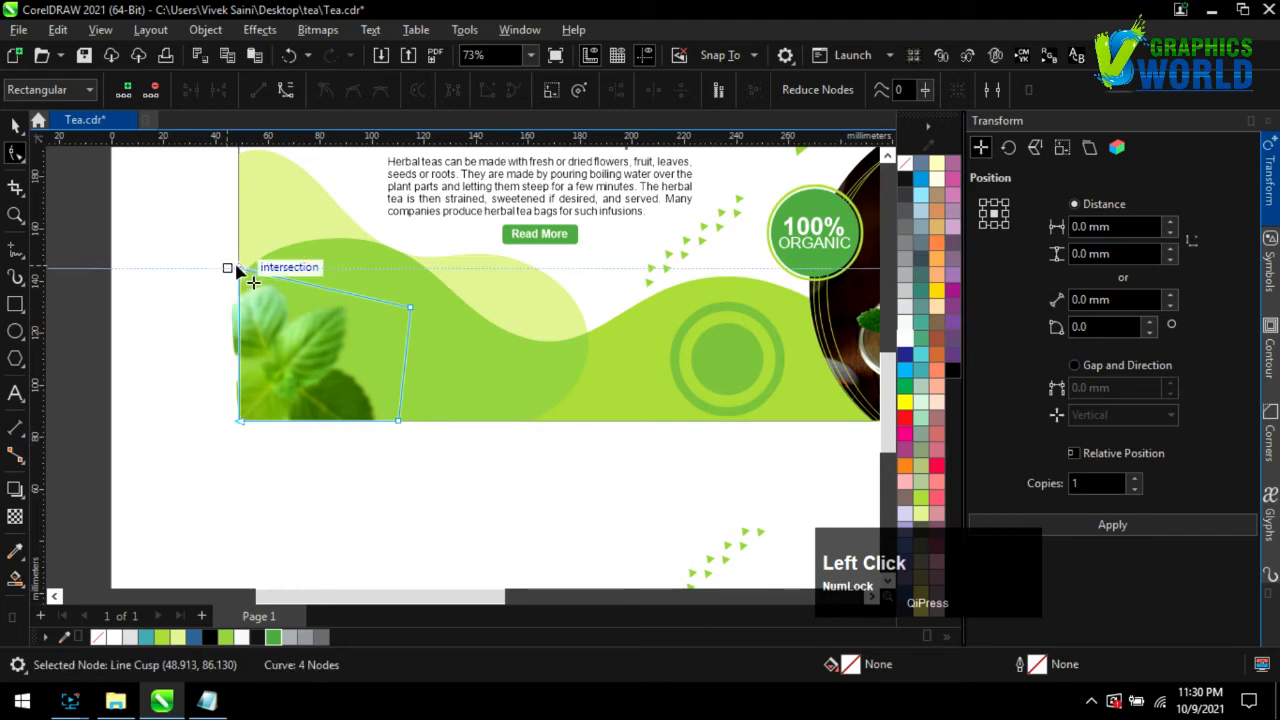
left_click_drag(237, 270, 239, 269)
left_click(241, 421)
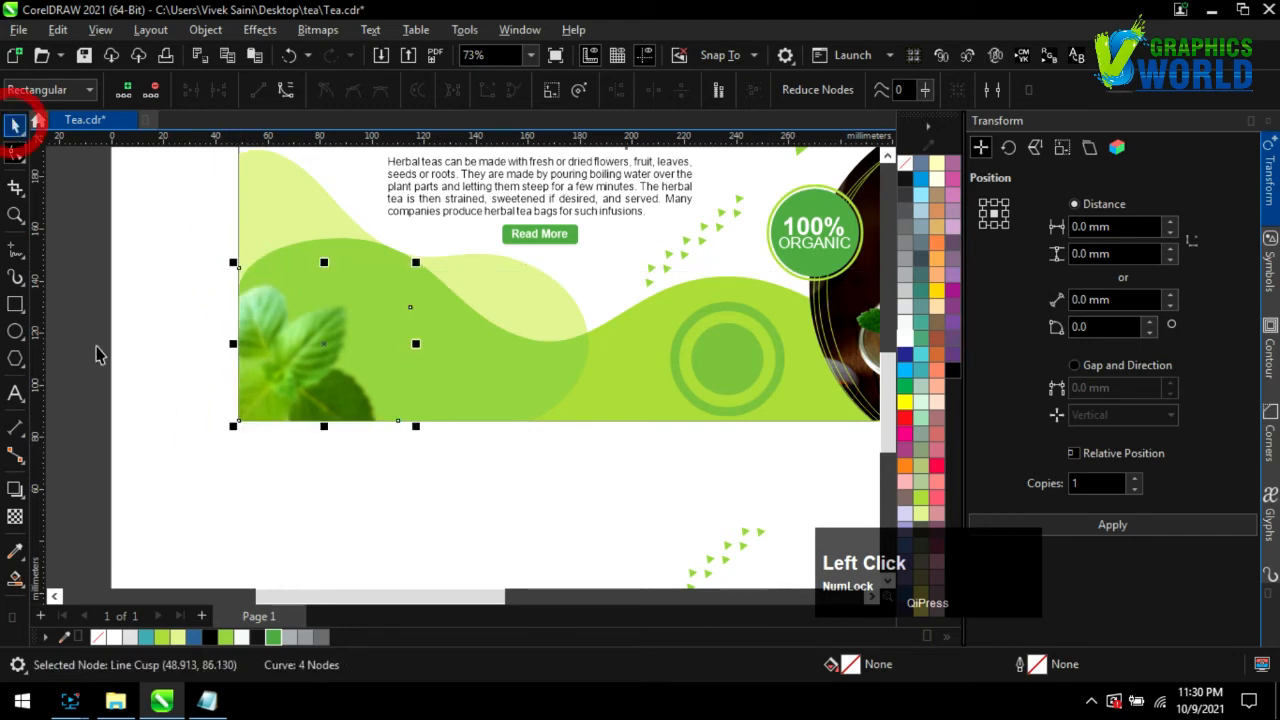
scroll(124, 426, "down", 3)
- Rotate the upper-right mint leaves to about 138 degrees and move them up into the banner's top-right corner
left_click(627, 330)
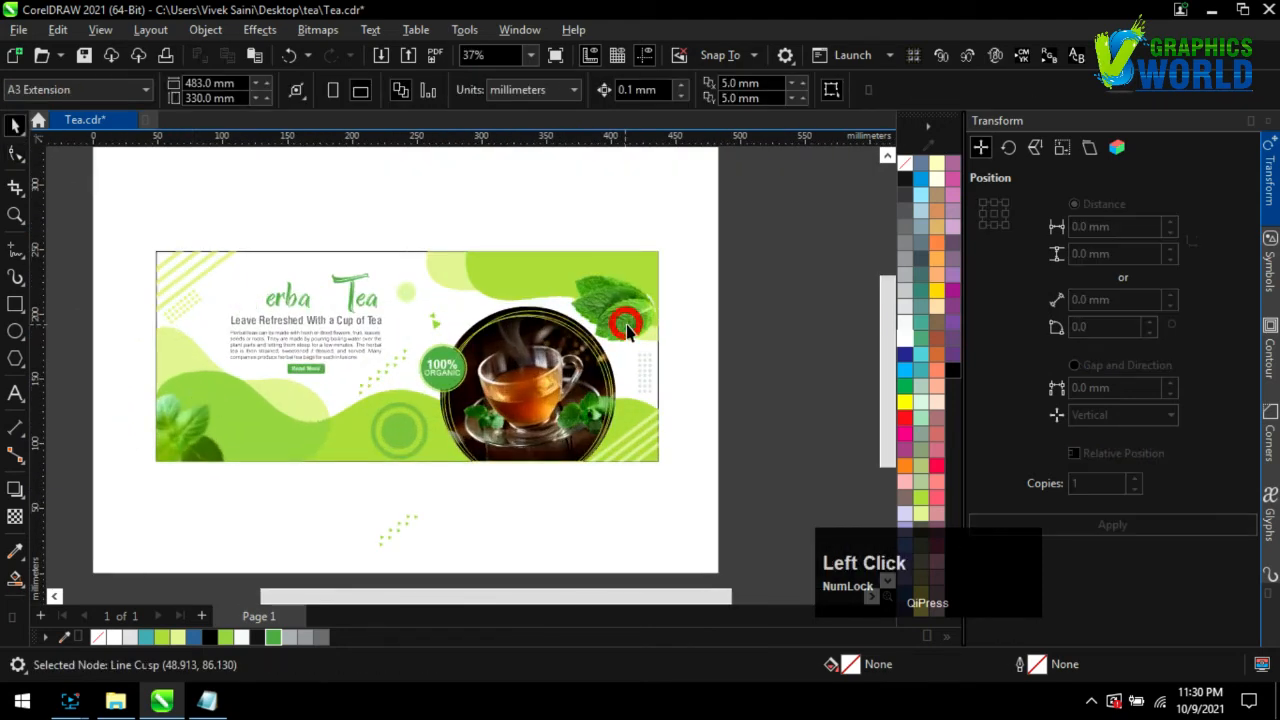
scroll(627, 330, "up", 2)
left_click(644, 313)
left_click_drag(684, 330, 682, 329)
left_click(634, 320)
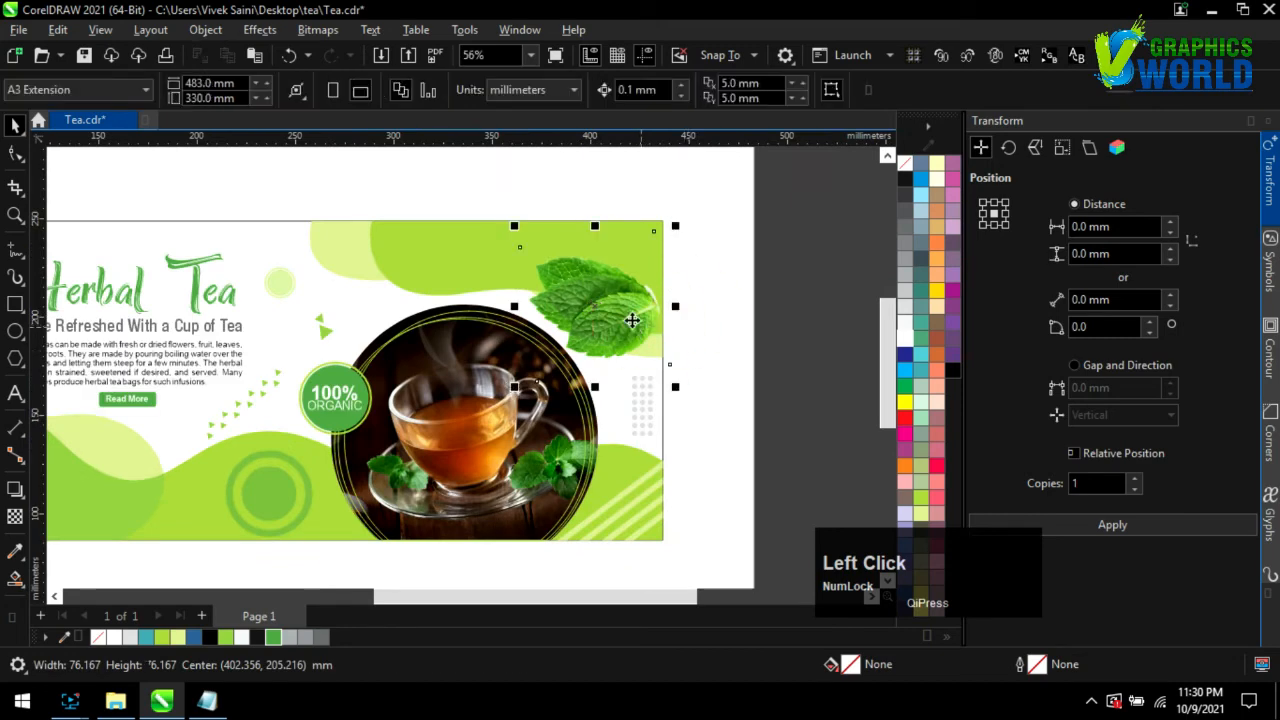
left_click(634, 320)
left_click_drag(684, 388, 628, 271)
- Crop the mint leaves' bitmap along the banner's top edge by adding outline nodes there and deleting the protruding corner node
left_click(13, 153)
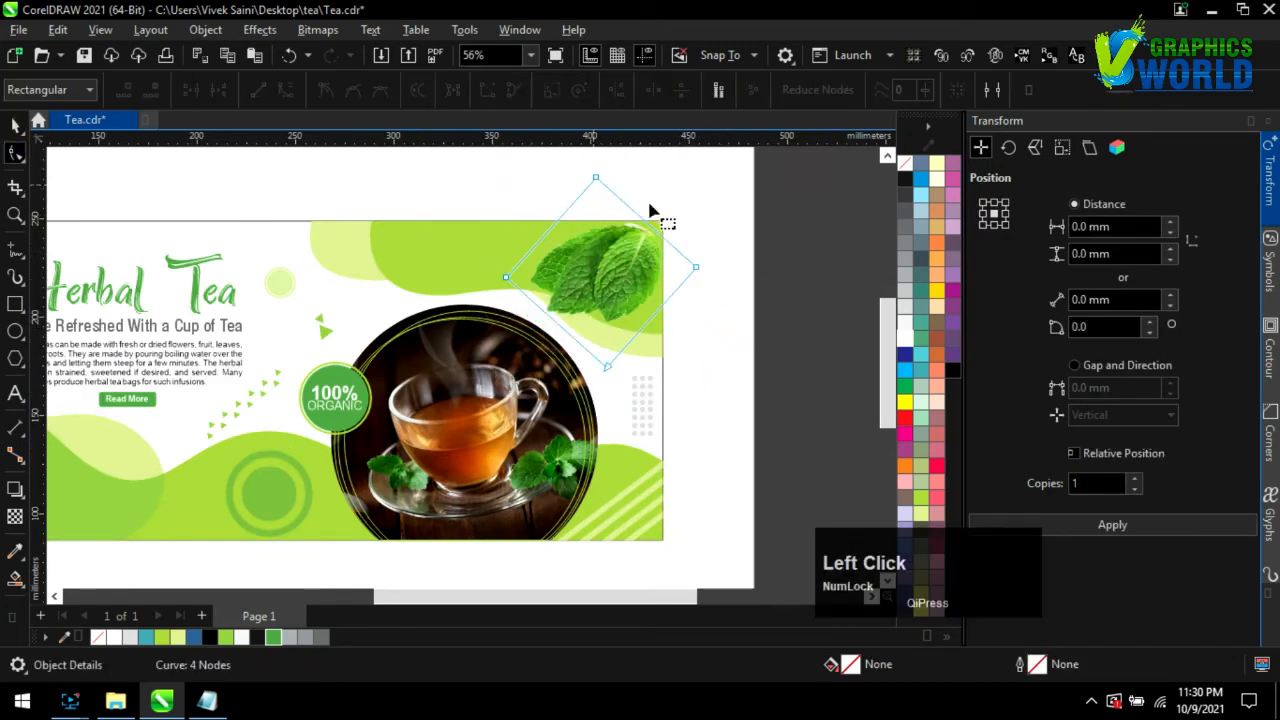
scroll(637, 289, "up", 2)
double_click(210, 264)
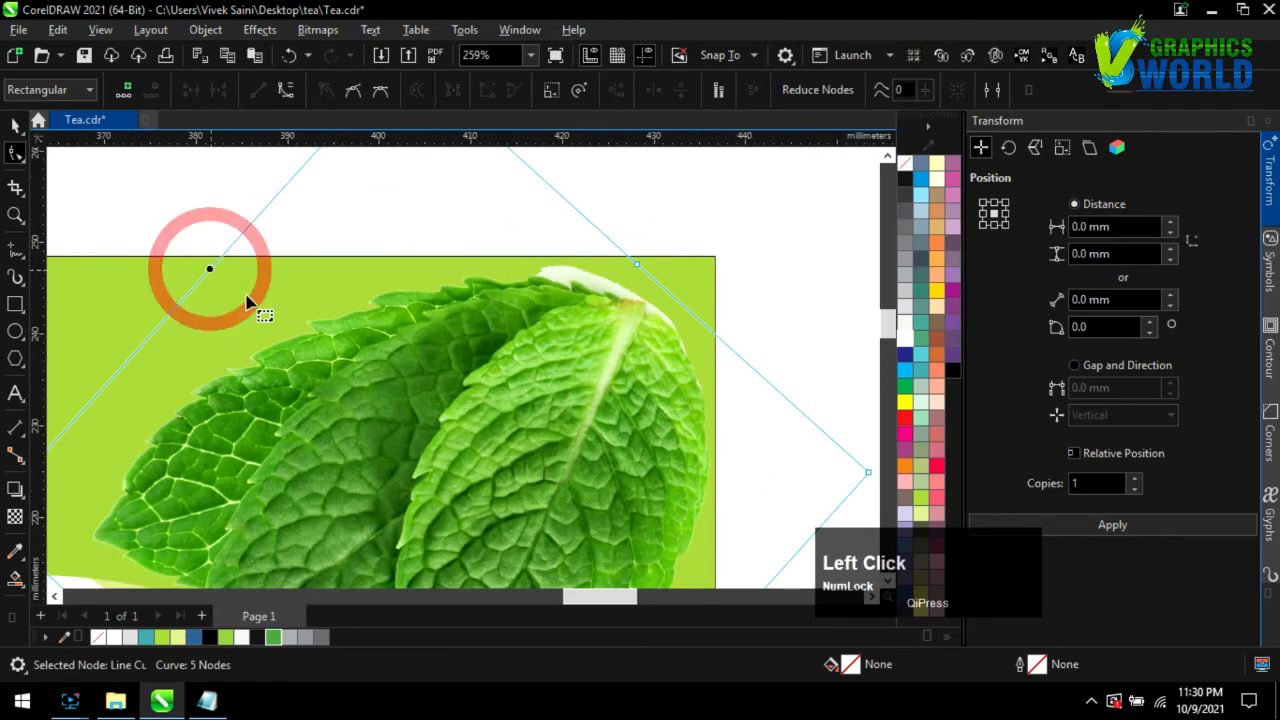
scroll(383, 190, "down", 2)
key("Delete")
scroll(425, 243, "down", 3)
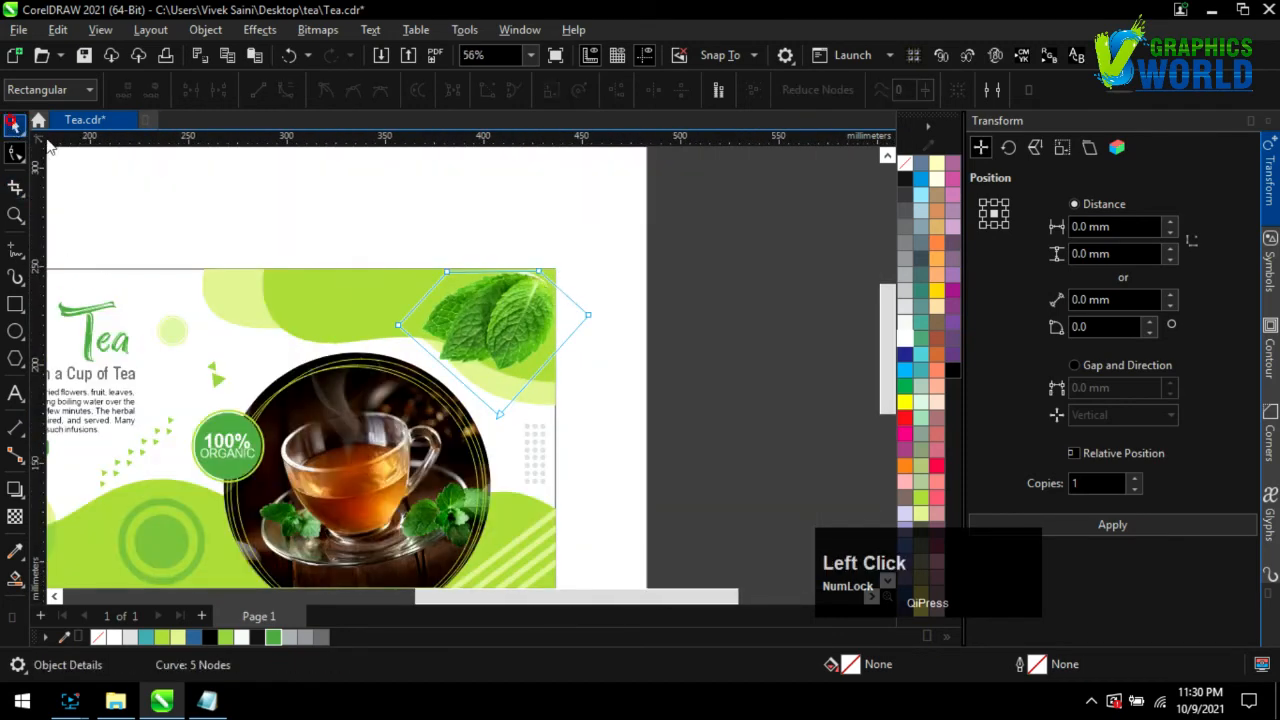
left_click(12, 122)
scroll(665, 230, "down", 2)
- Duplicate the top-right mint leaves, scale the copy down and move it beside the "Herbal Tea" headline's upper-left side
left_click(586, 277)
left_click(1052, 519)
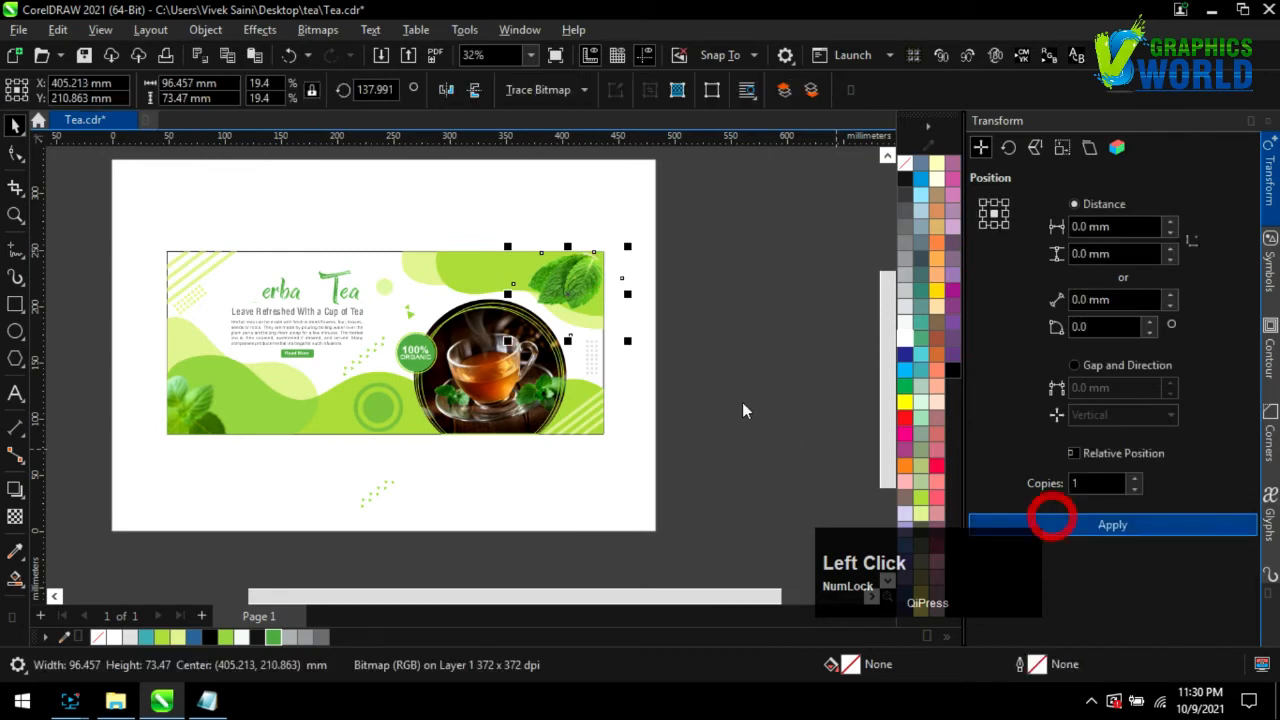
left_click_drag(572, 298, 390, 327)
scroll(390, 327, "up", 2)
left_click_drag(487, 238, 342, 362)
left_click_drag(355, 264, 222, 252)
- Enlarge the small mint-leaf copy to about 53 mm wide and mirror it horizontally over the stripes beside the headline
scroll(476, 268, "down", 4)
scroll(406, 249, "up", 2)
scroll(271, 257, "up", 5)
left_click_drag(141, 311, 90, 349)
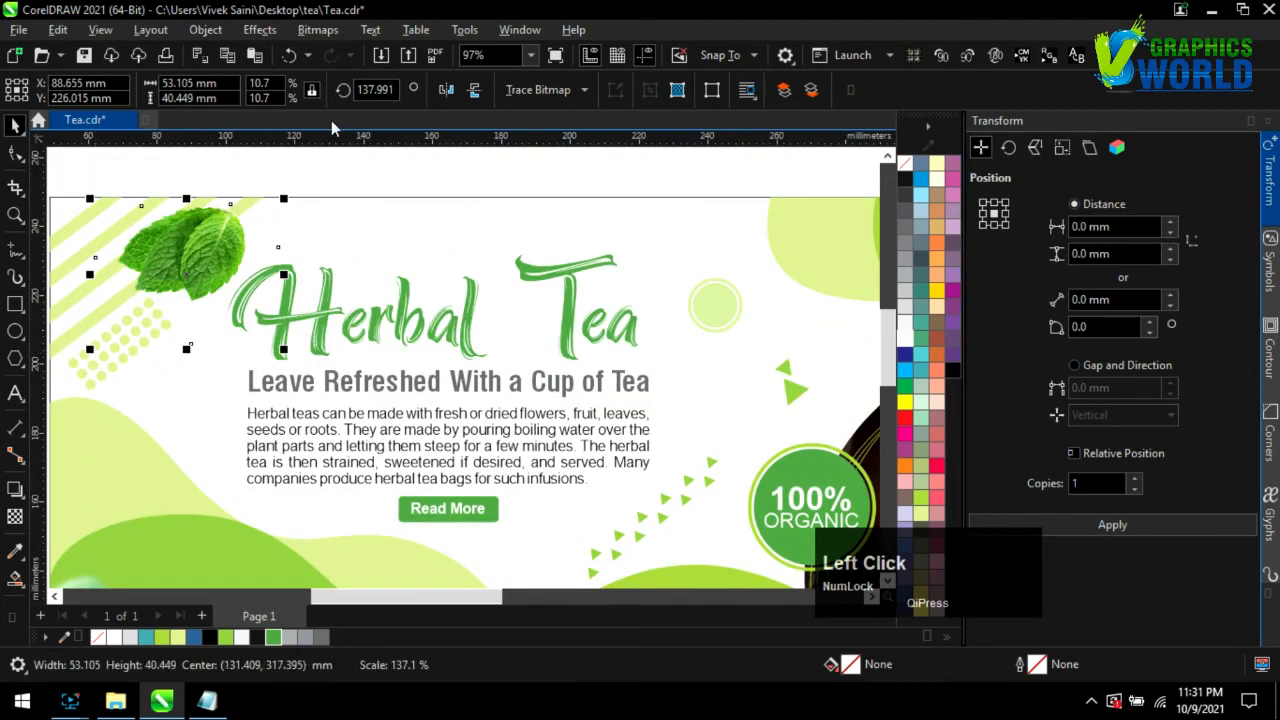
left_click(446, 89)
left_click_drag(157, 251, 135, 254)
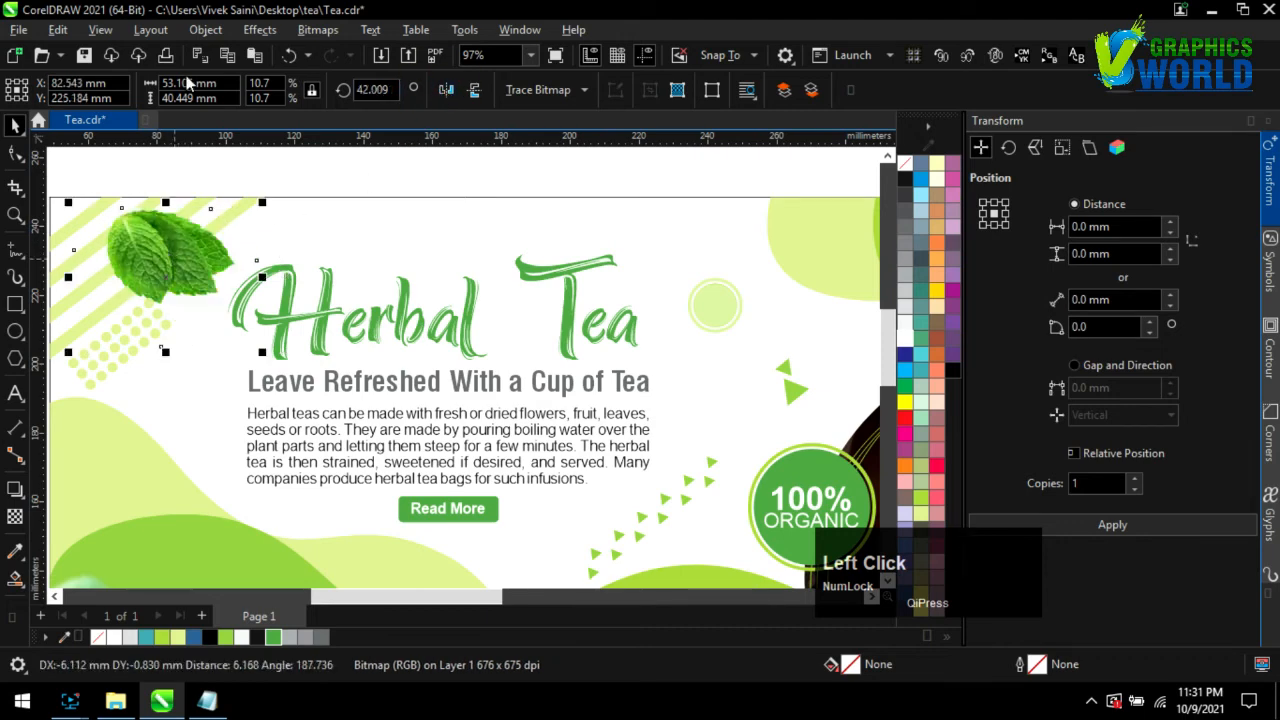
- Apply a Gaussian Blur with a radius of 18.1 pixels to the small mint-leaf copy beside the headline
left_click(258, 30)
mouse_move(309, 144)
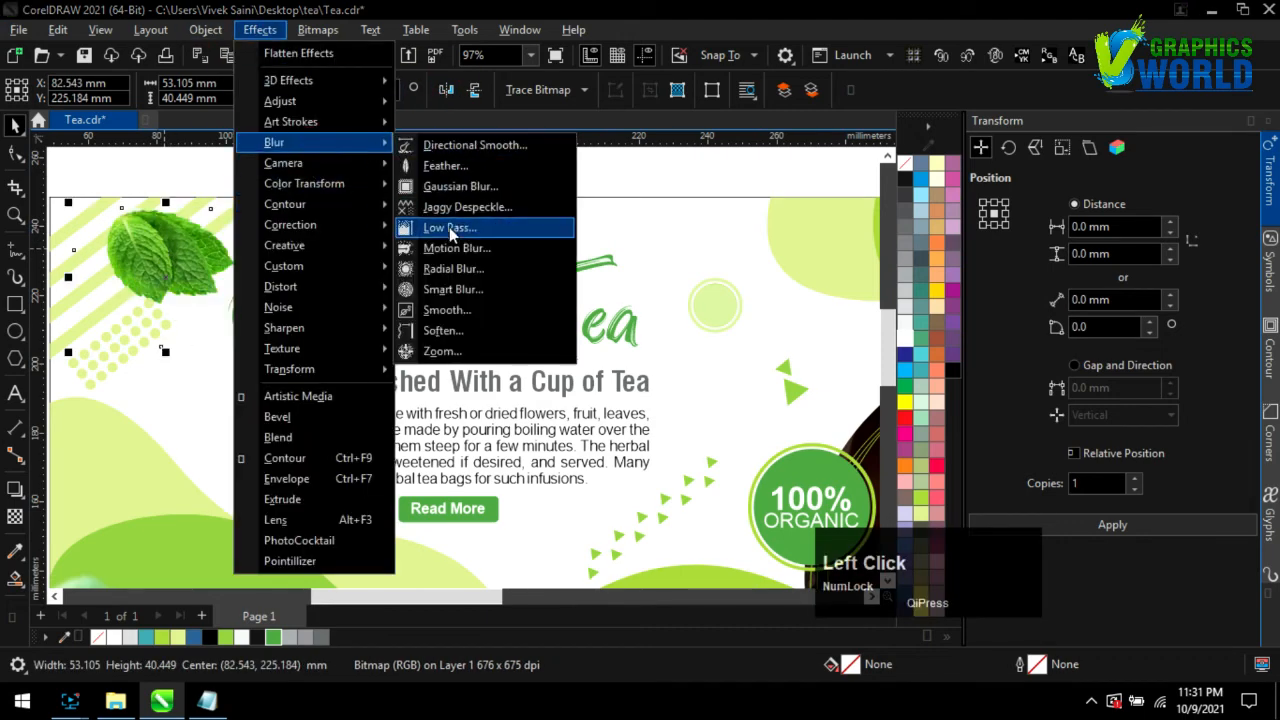
left_click(458, 202)
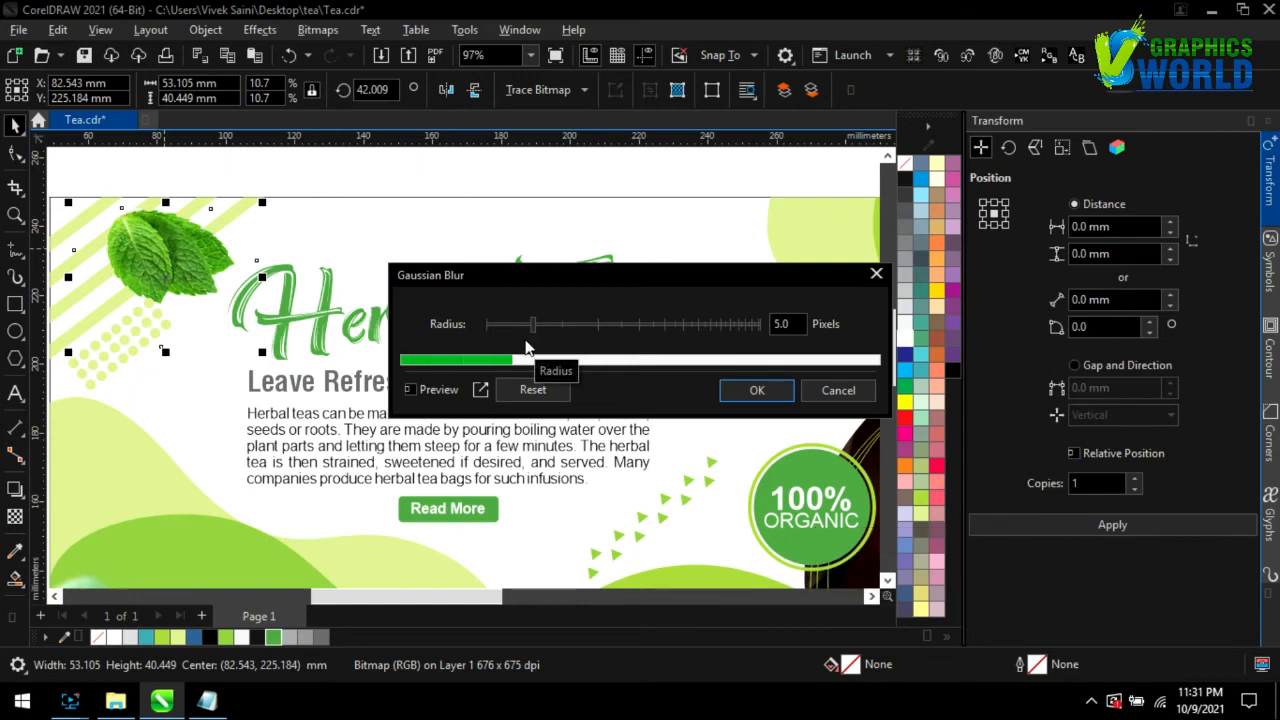
left_click_drag(533, 325, 548, 325)
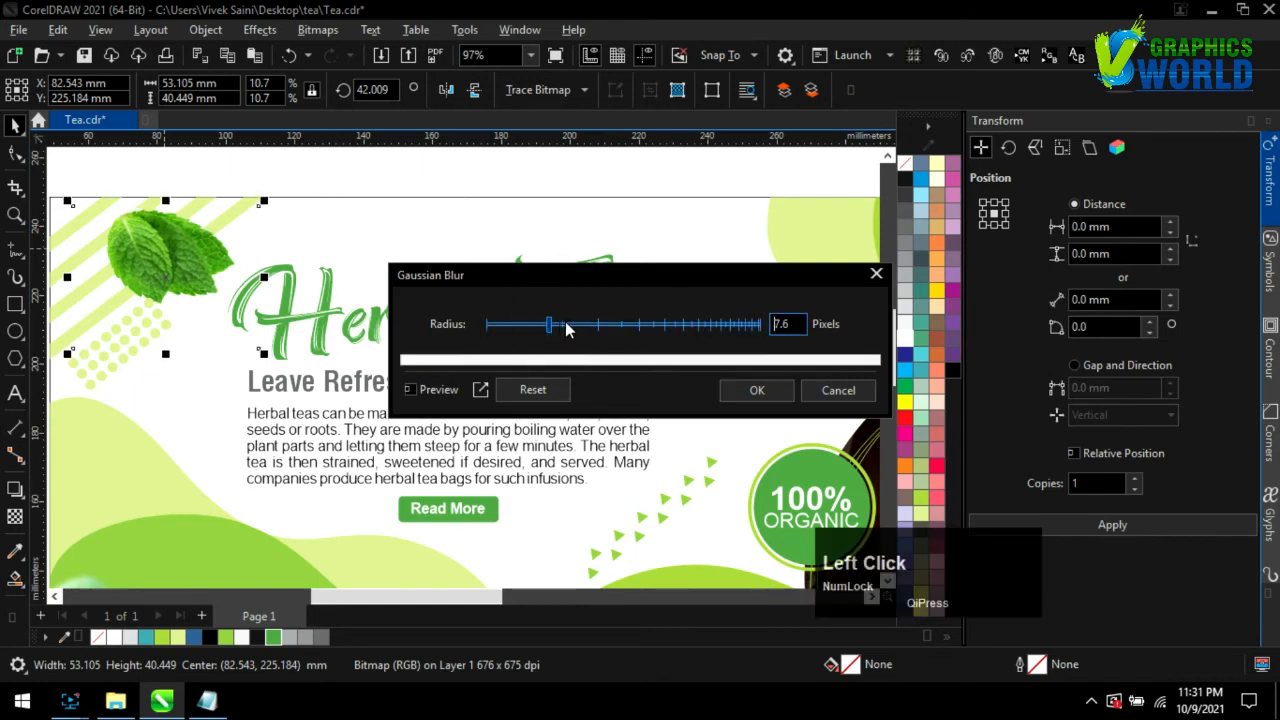
left_click(584, 325)
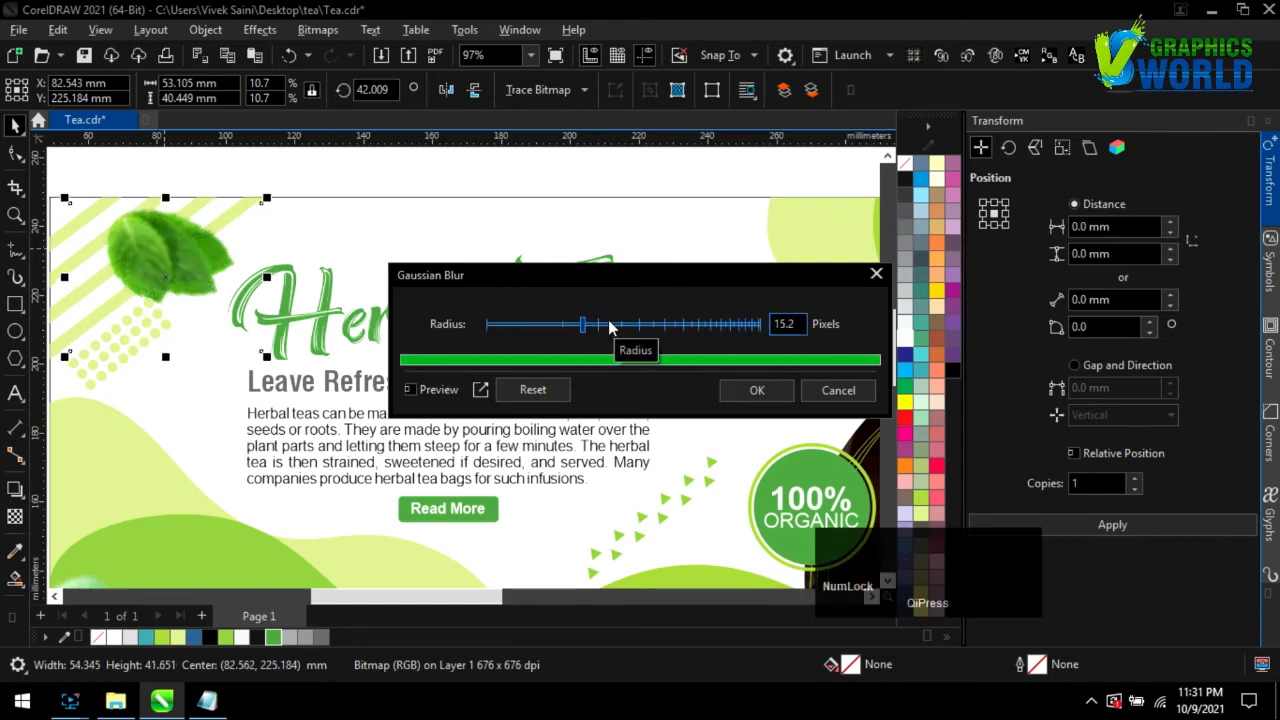
left_click(613, 325)
left_click(592, 325)
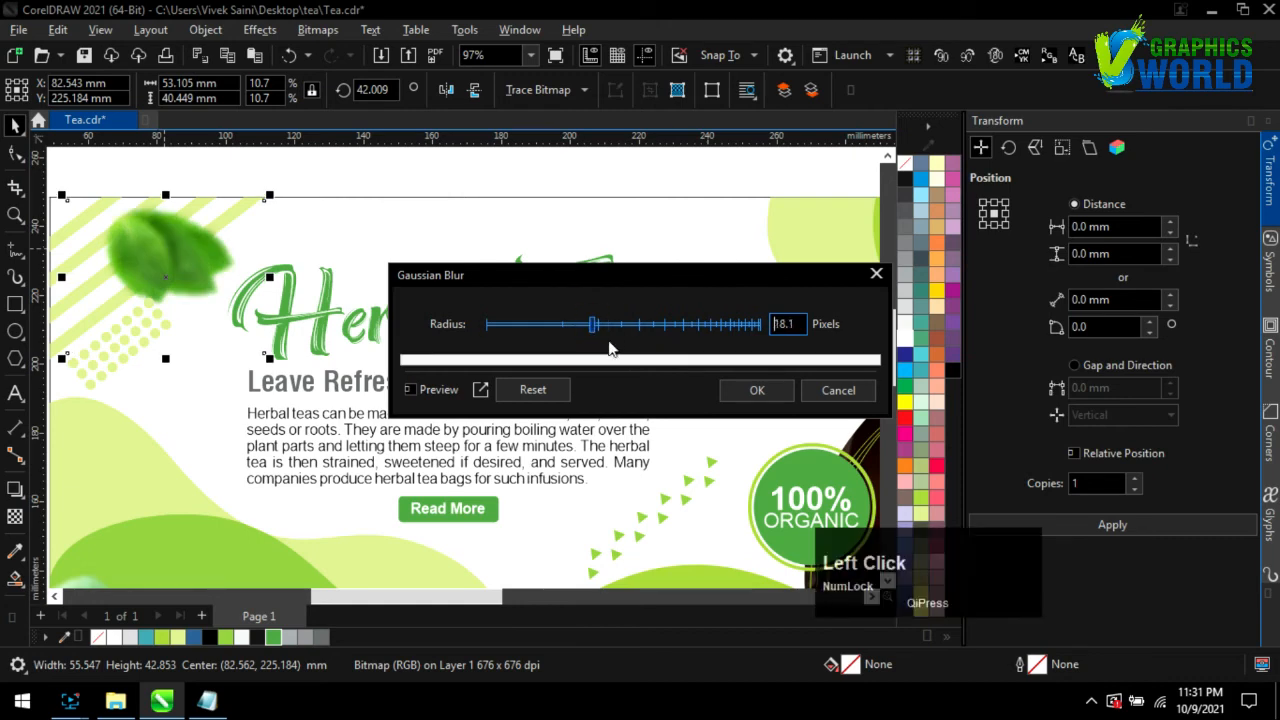
left_click(757, 391)
- Move the blurred small mint leaves about 3 mm left over the stripes in the banner's top-left corner
scroll(365, 283, "down", 3)
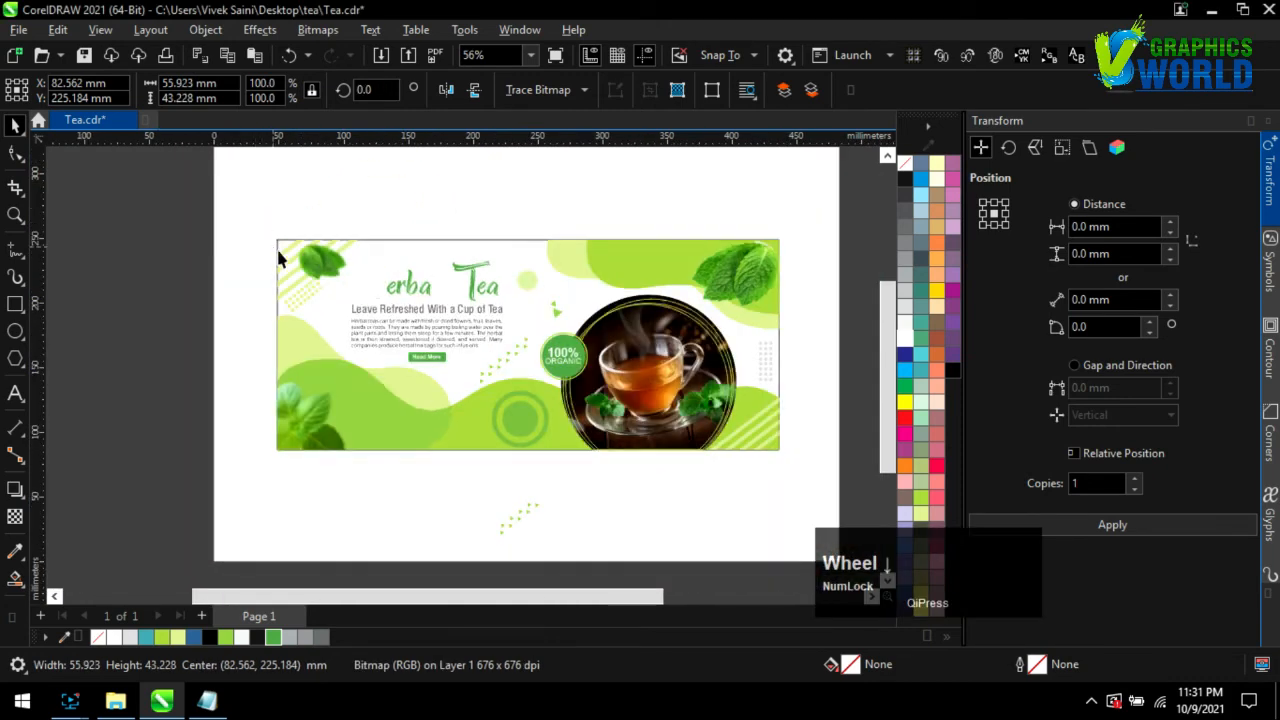
left_click_drag(340, 266, 332, 264)
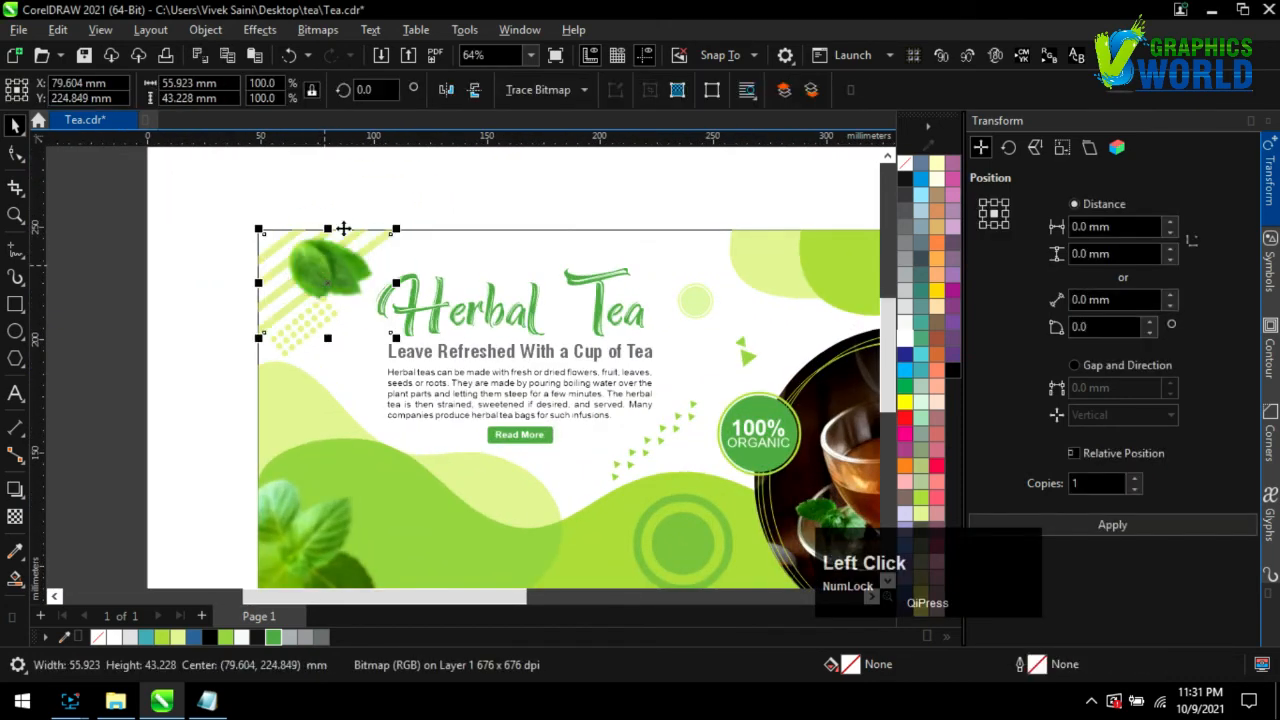
left_click(225, 220)
- Duplicate the sharp top-right mint leaves, place the copy over the 100% Organic badge and rotate it
scroll(209, 235, "down", 1)
scroll(209, 241, "down", 2)
scroll(468, 388, "up", 1)
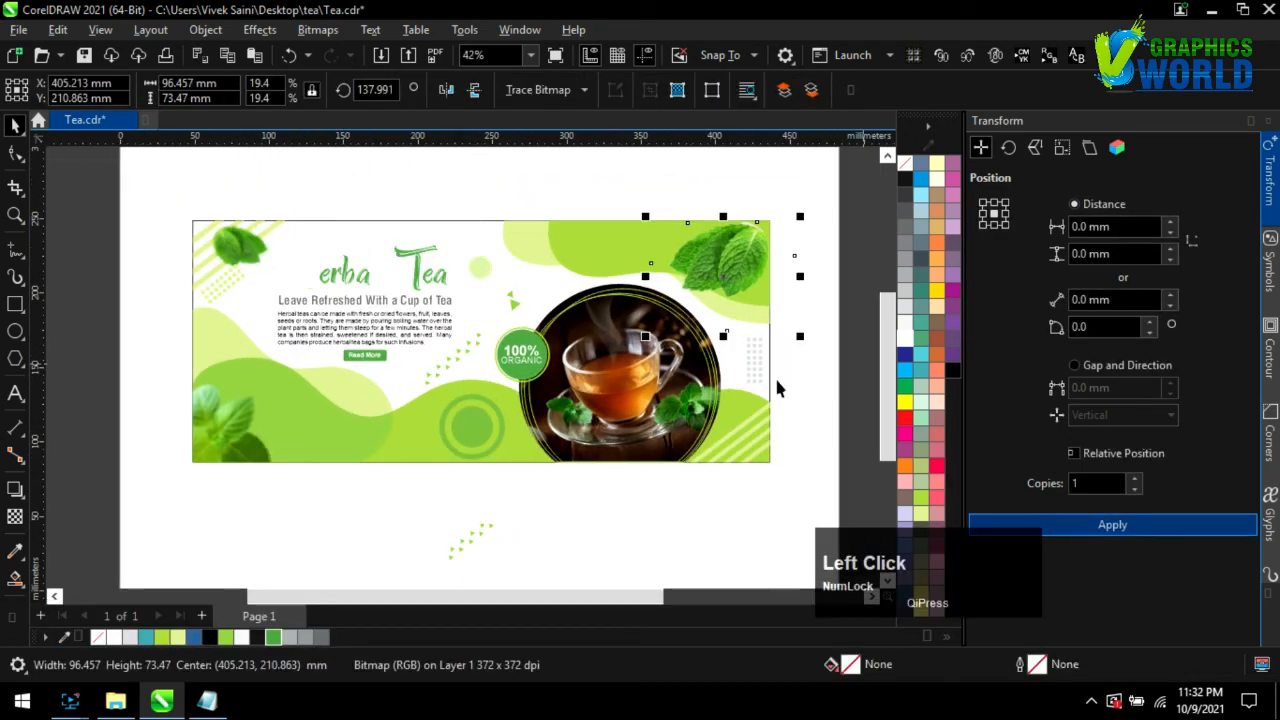
left_click_drag(737, 272, 505, 400)
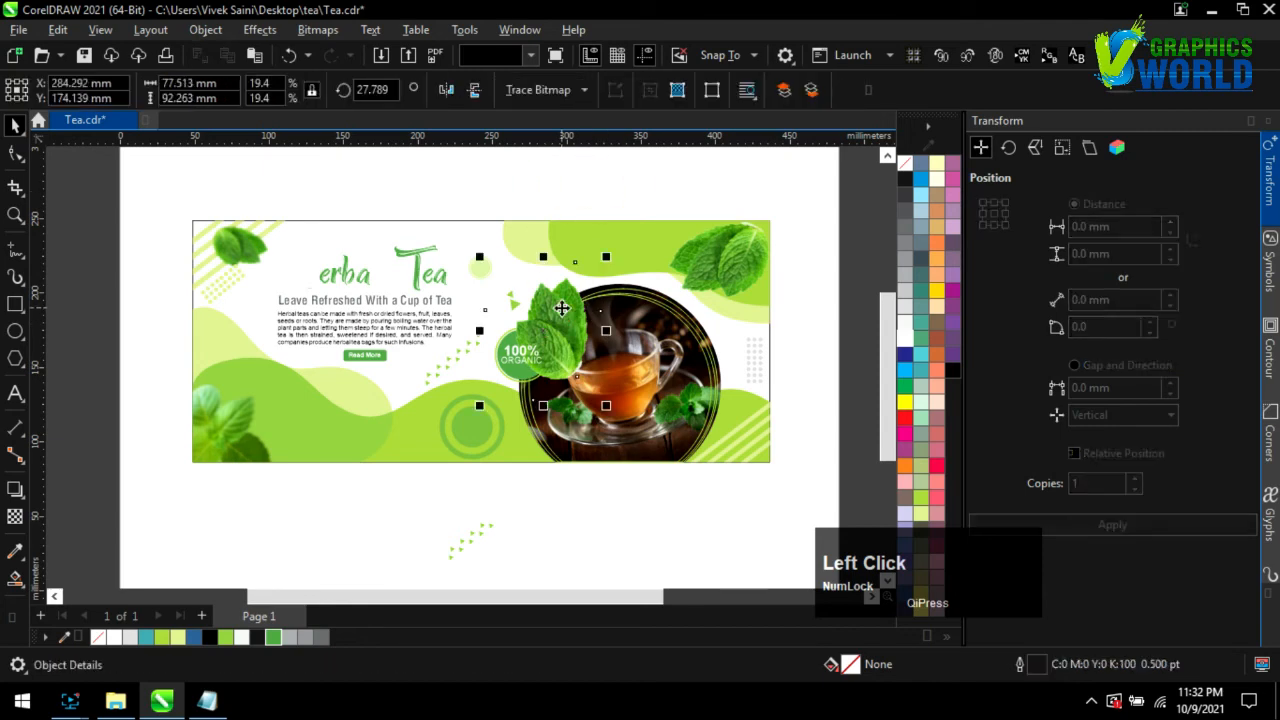
left_click_drag(608, 257, 657, 310)
left_click(779, 322)
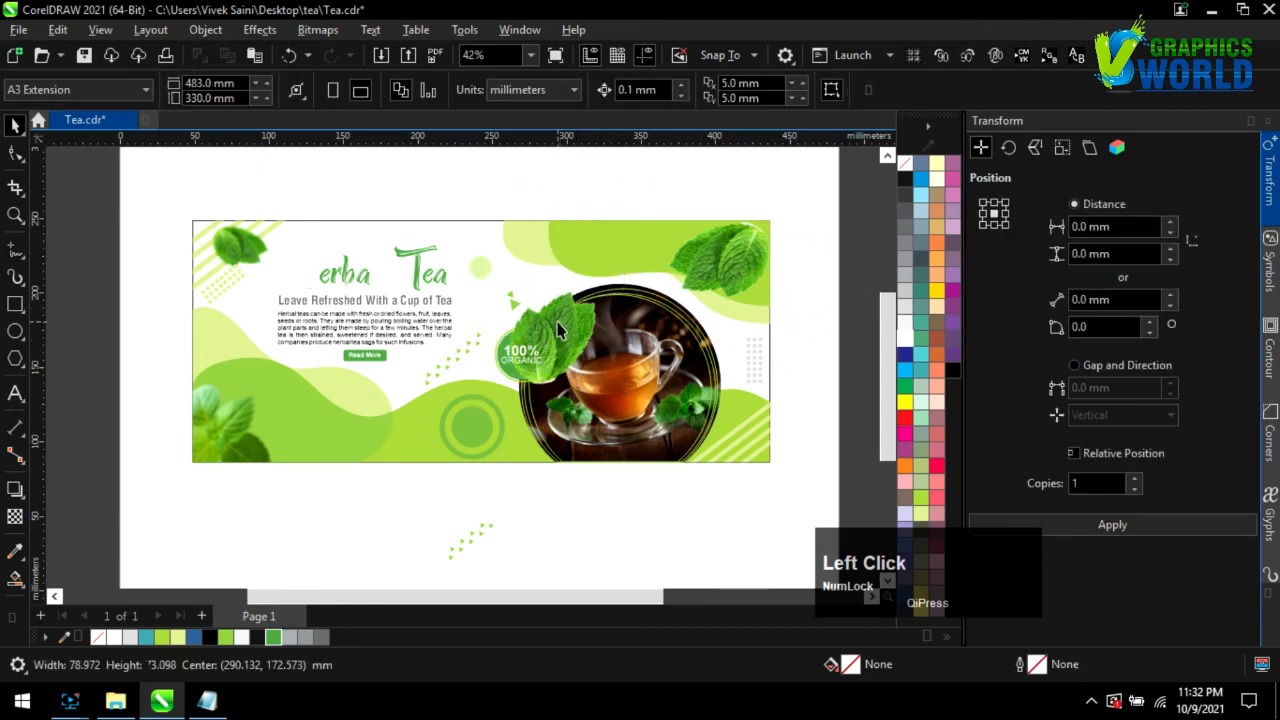
- Shrink the new mint-leaf copy, place it on the 100% Organic badge's upper-right edge and save the document
left_click_drag(559, 322, 573, 276)
left_click_drag(631, 217, 568, 372)
scroll(543, 306, "up", 3)
scroll(522, 306, "down", 3)
left_click(760, 375)
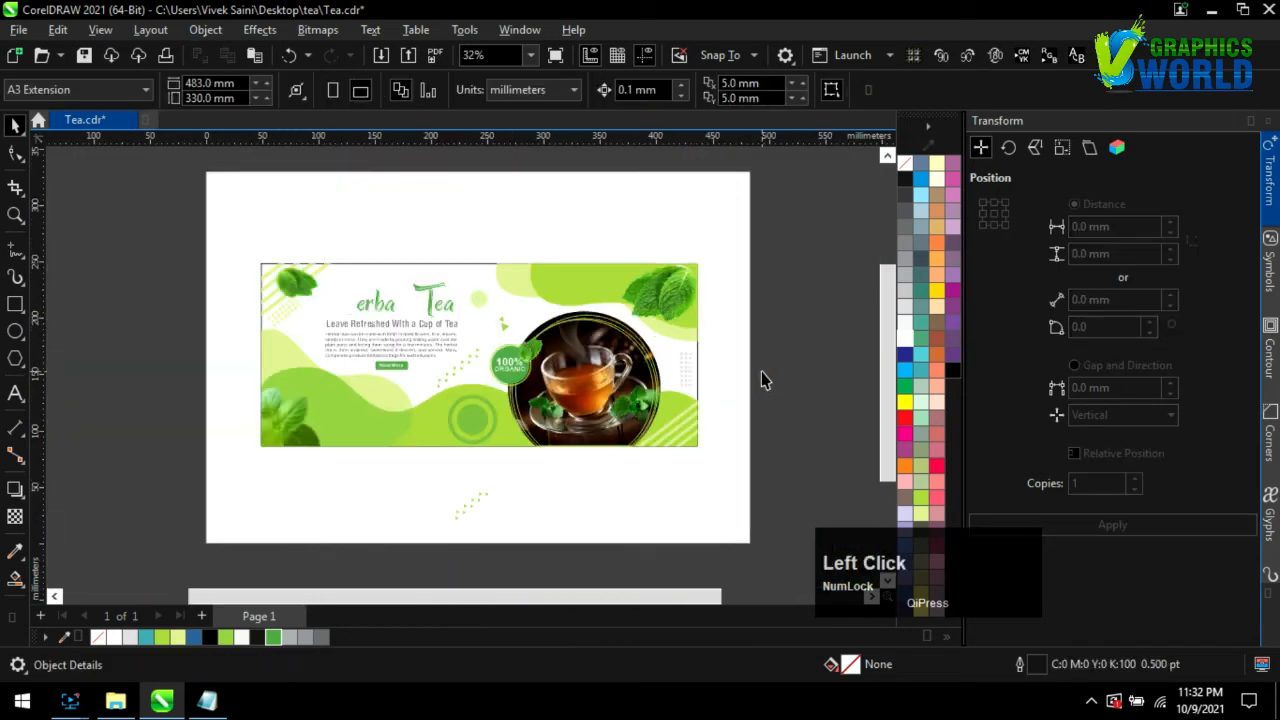
key("ctrl+s")
- Group the spare green triangles below the banner and move the group onto the green shape at the banner's top
left_click_drag(534, 526, 358, 446)
key("ctrl+g")
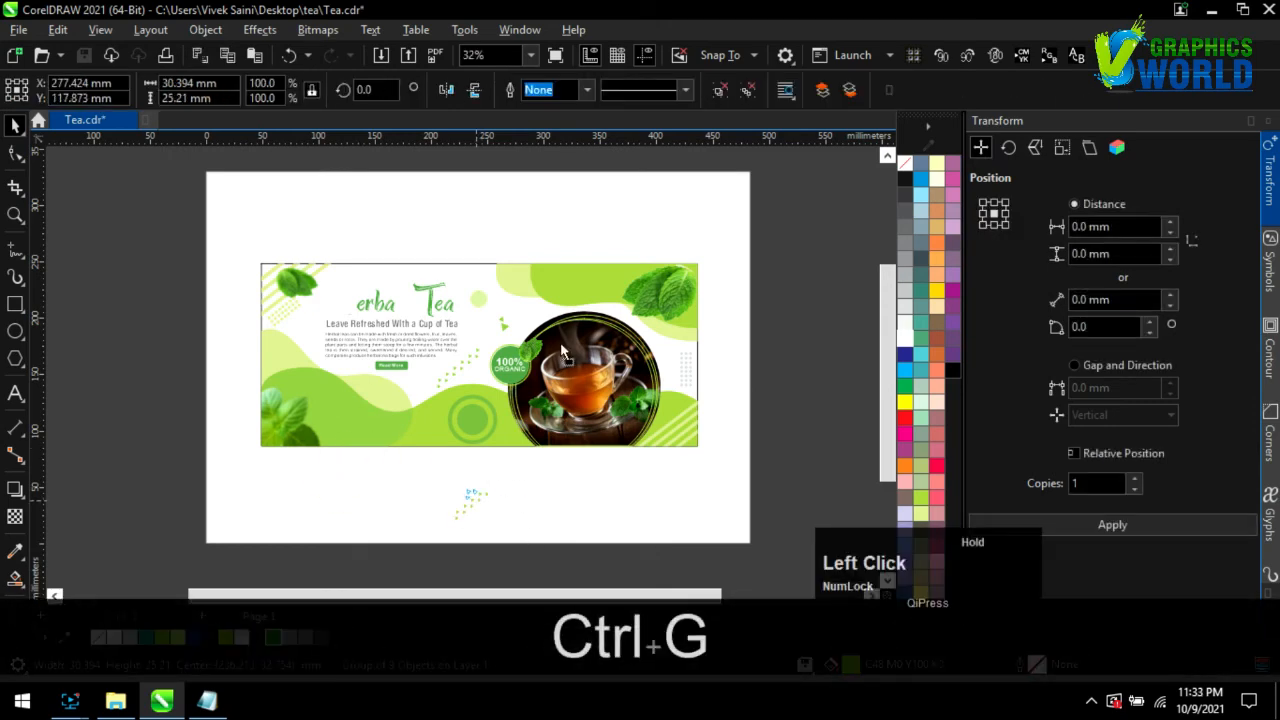
left_click_drag(482, 507, 583, 290)
scroll(600, 268, "up", 4)
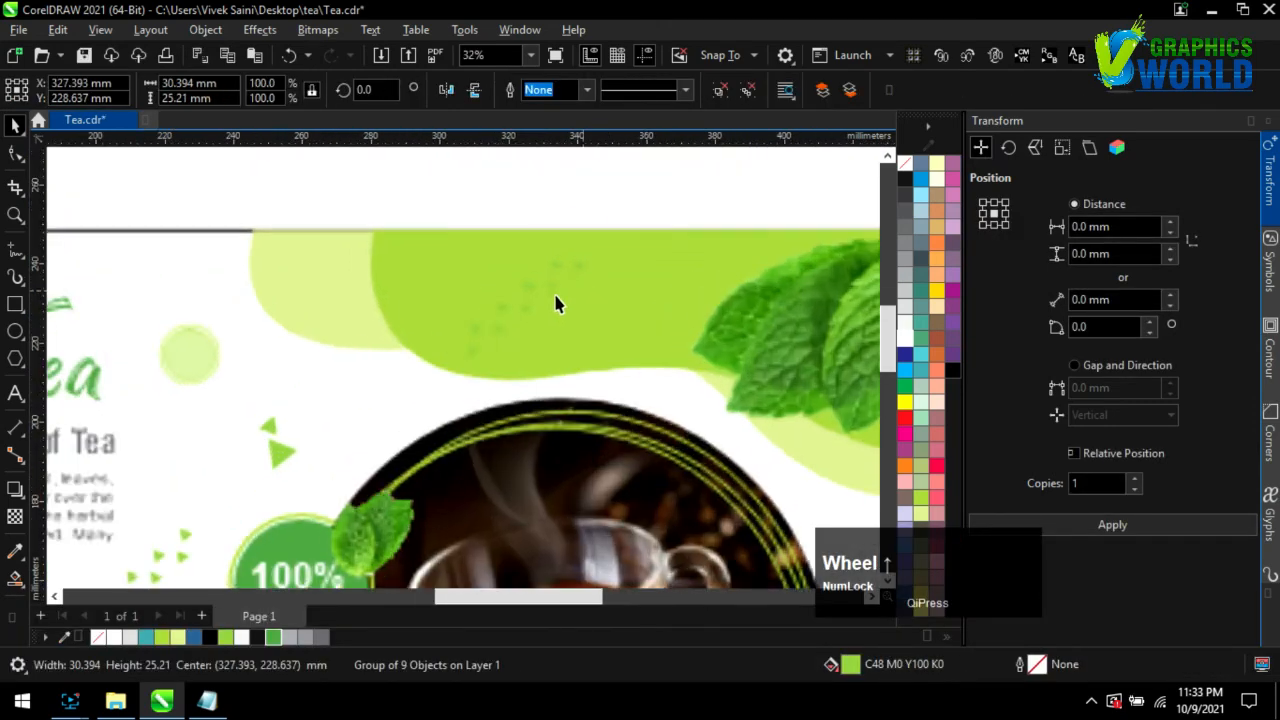
- Rotate the triangle group into a horizontal row near the banner's top edge and fill it white
left_click(590, 302)
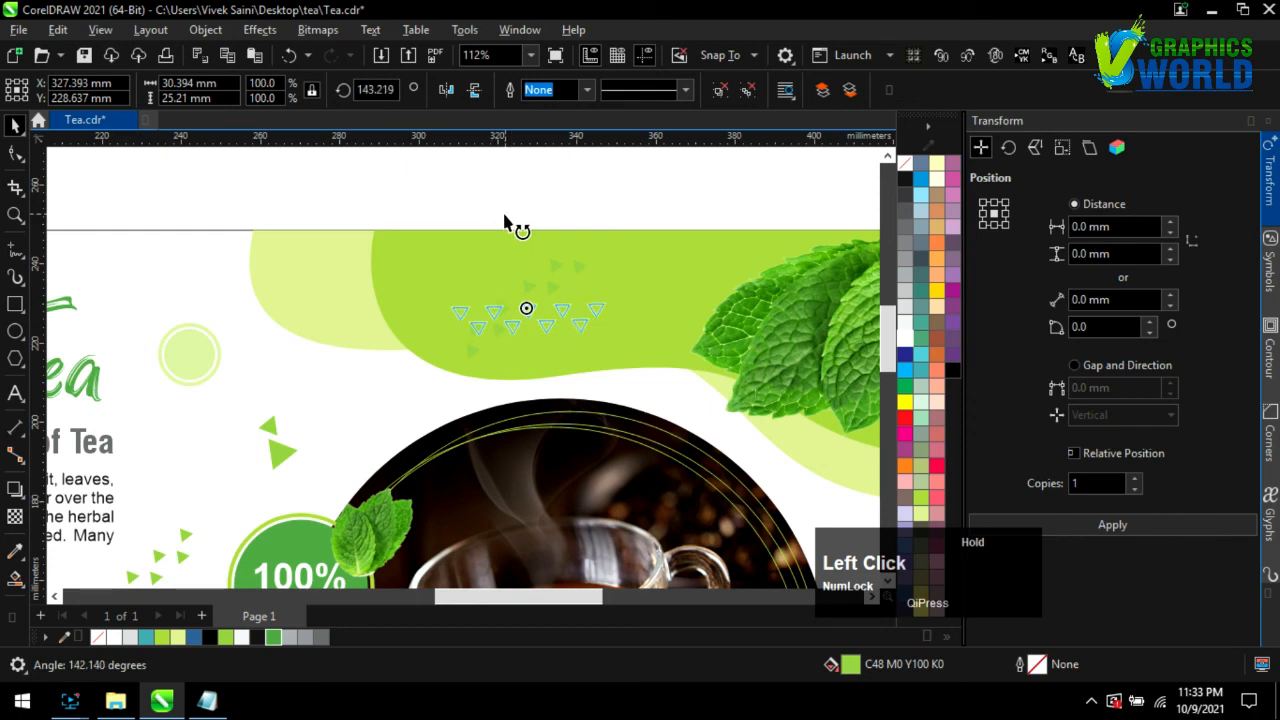
key("ctrl+z")
left_click_drag(559, 272, 527, 280)
left_click(530, 303)
scroll(540, 260, "down", 5)
key("Escape")
scroll(526, 284, "up", 6)
- Apply uniform transparency to the white triangle row on the upper green shape
left_click(15, 516)
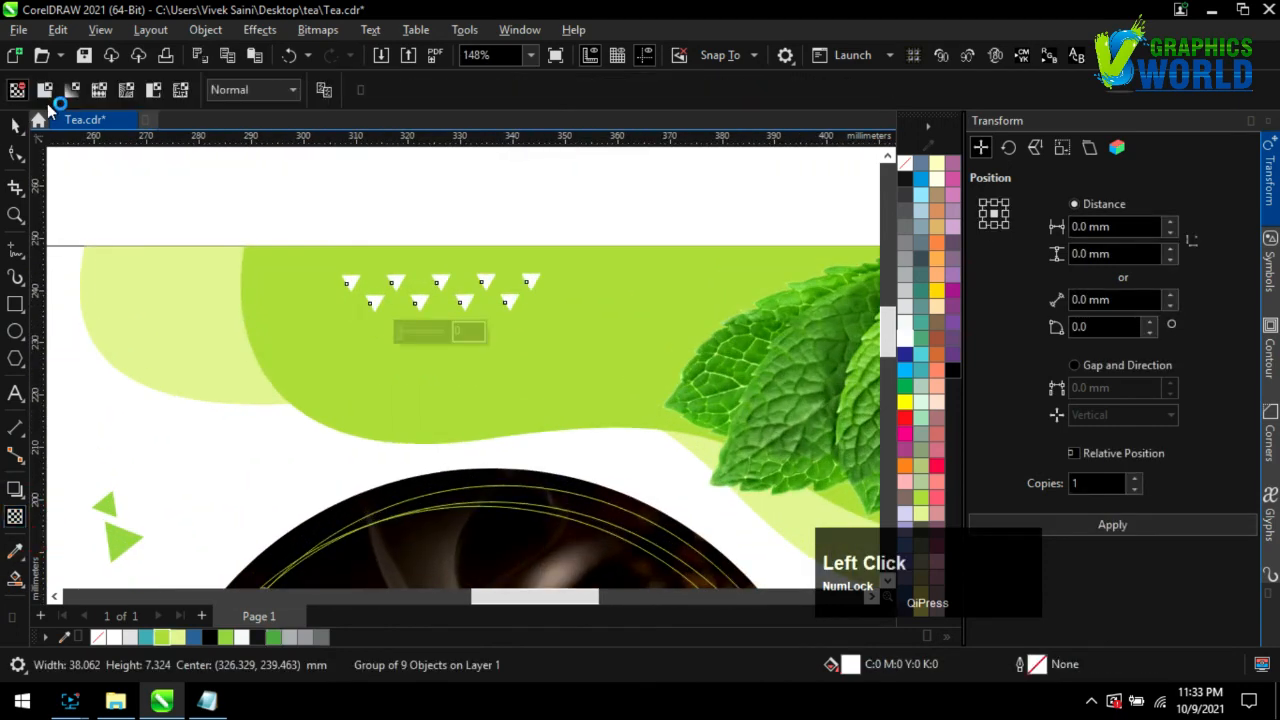
left_click(44, 91)
left_click(15, 126)
left_click(57, 157)
scroll(460, 243, "down", 5)
left_click(369, 290)
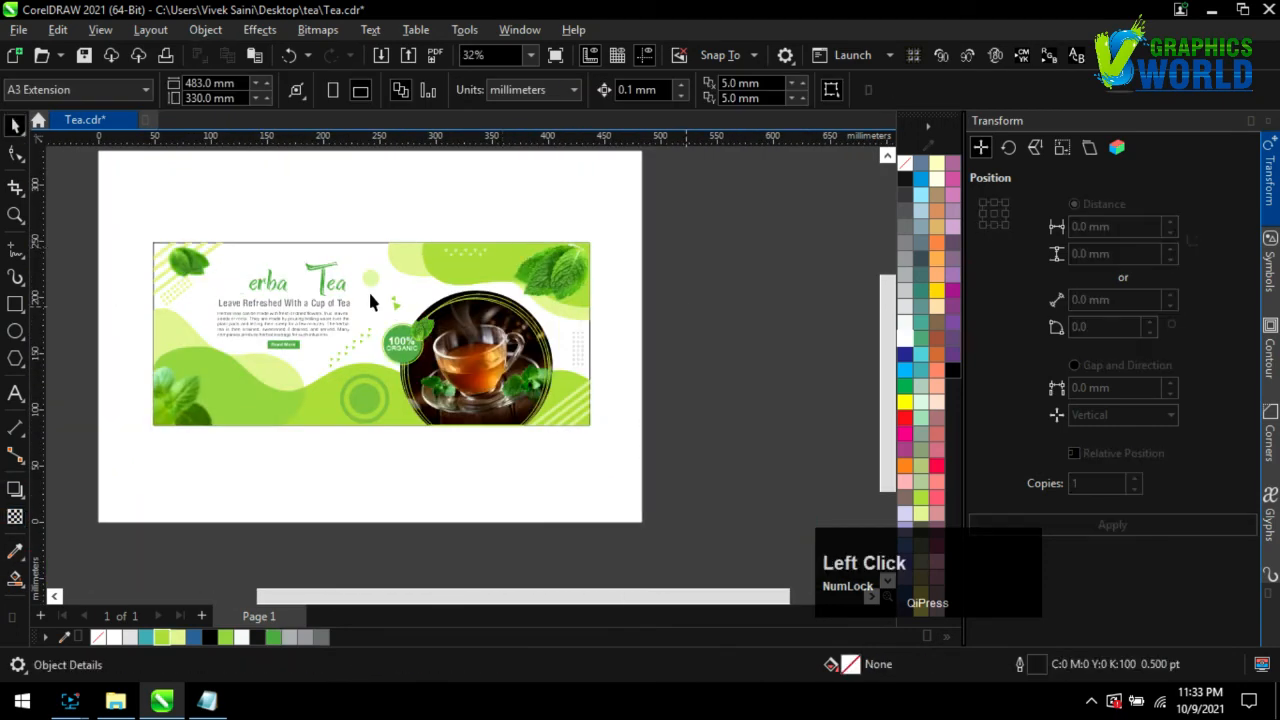
- Move the white triangle row to the right, closer to the top-right mint leaves, and save the document
scroll(369, 290, "up", 2)
left_click_drag(605, 217, 658, 219)
scroll(788, 329, "down", 2)
left_click(826, 334)
key("ctrl+s")
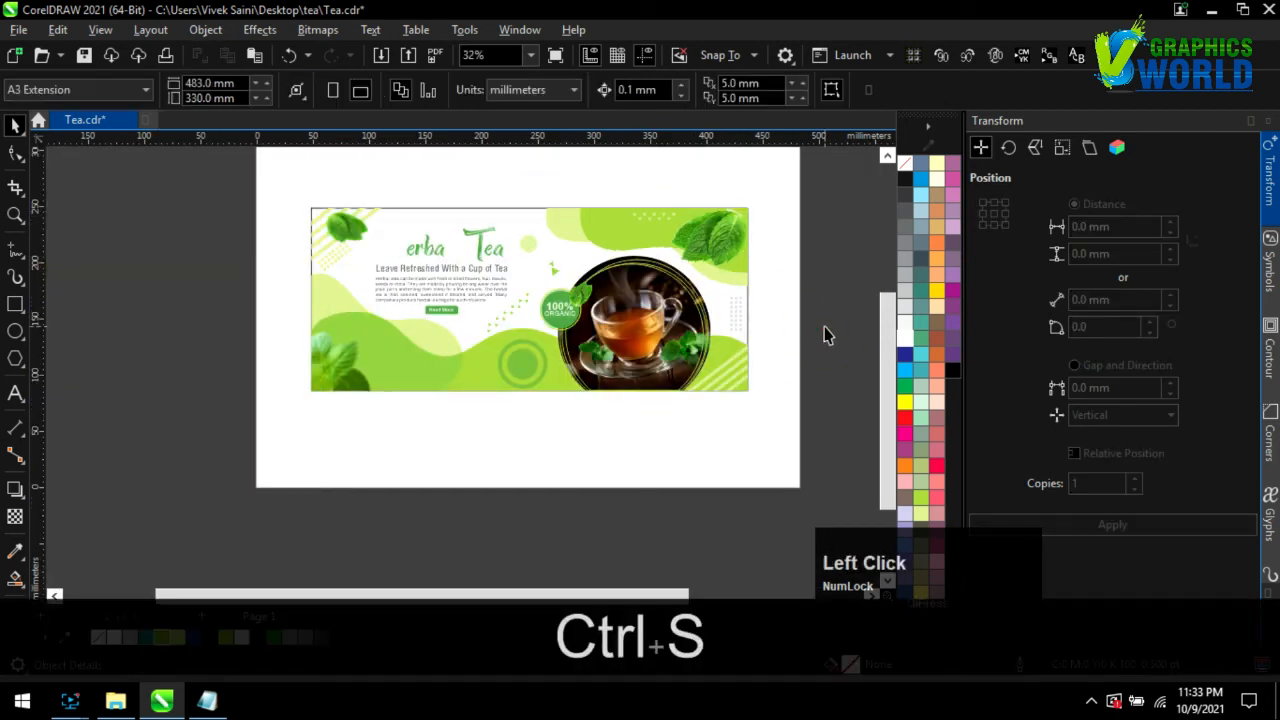
- Duplicate the wide lime-green wave along the banner's bottom and move the copy about 6 mm up
left_click(458, 340)
scroll(460, 345, "up", 2)
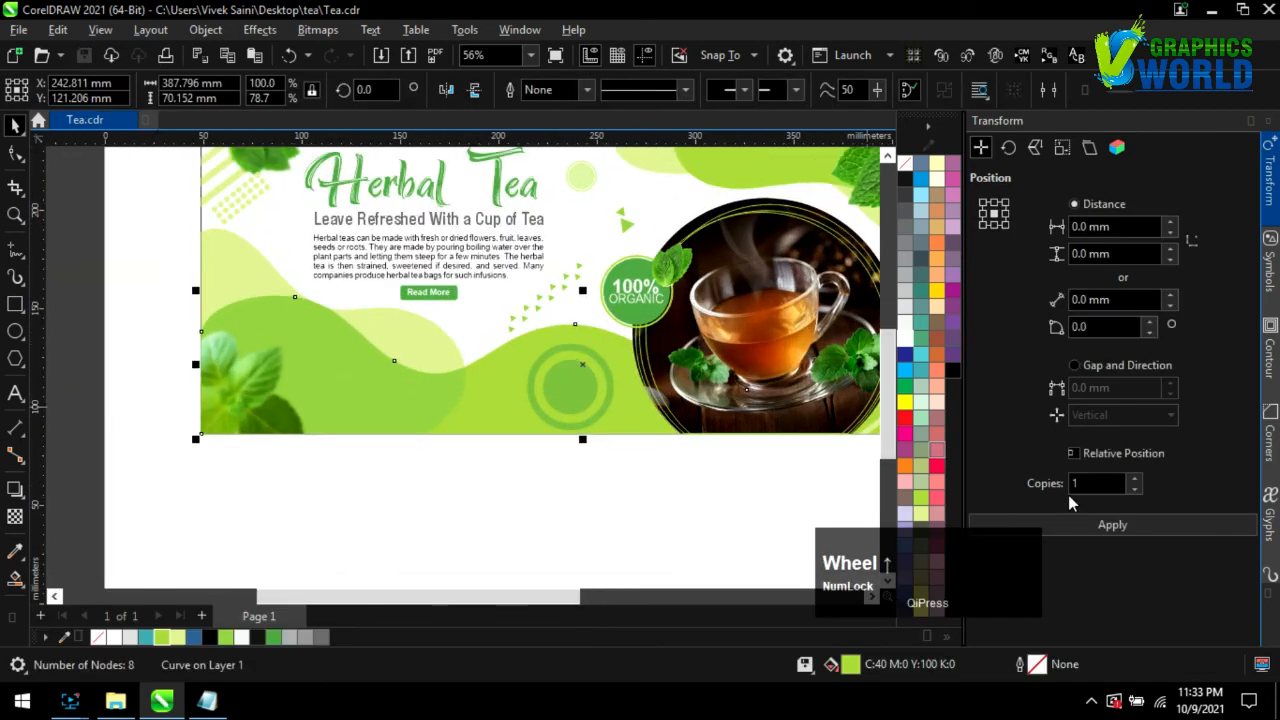
left_click(1037, 525)
left_click_drag(479, 413, 485, 422)
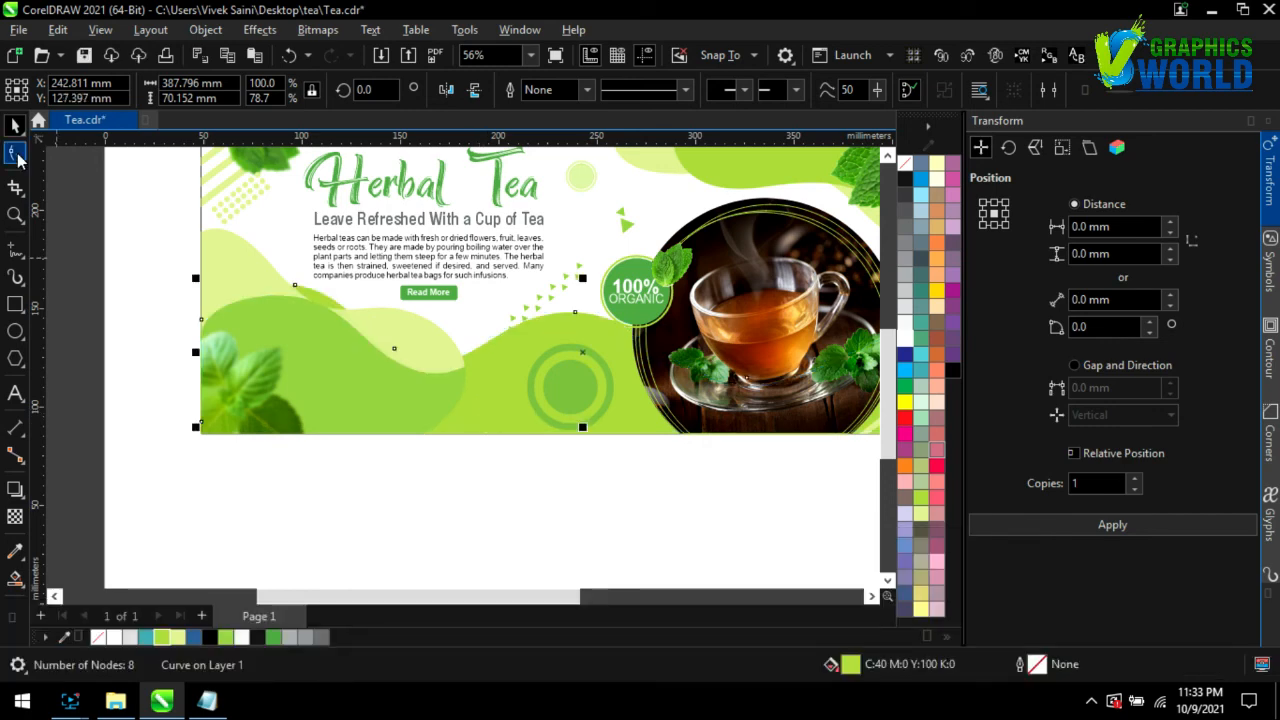
- Delete the bottom-left and bottom-right corner nodes of the wave copy, leaving only its wavy upper line
left_click(17, 155)
left_click_drag(238, 445, 184, 398)
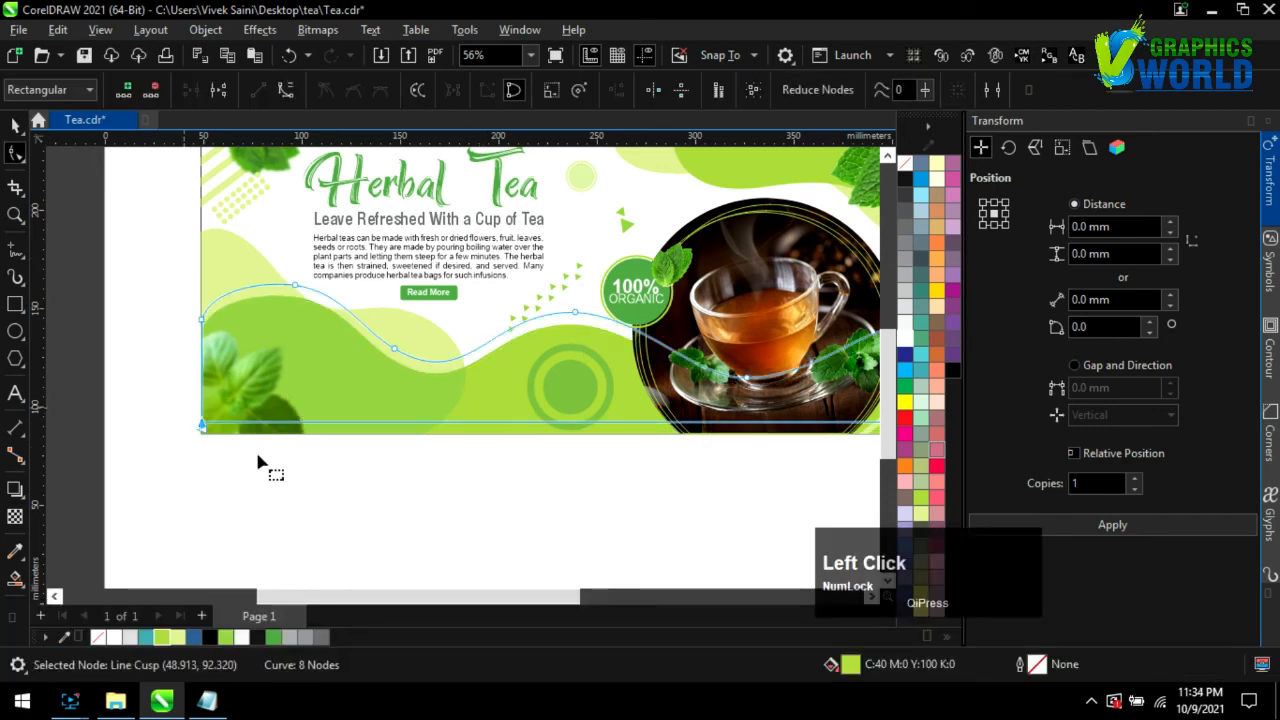
key("Delete")
scroll(238, 428, "down", 2)
scroll(740, 420, "up", 1)
left_click(709, 417)
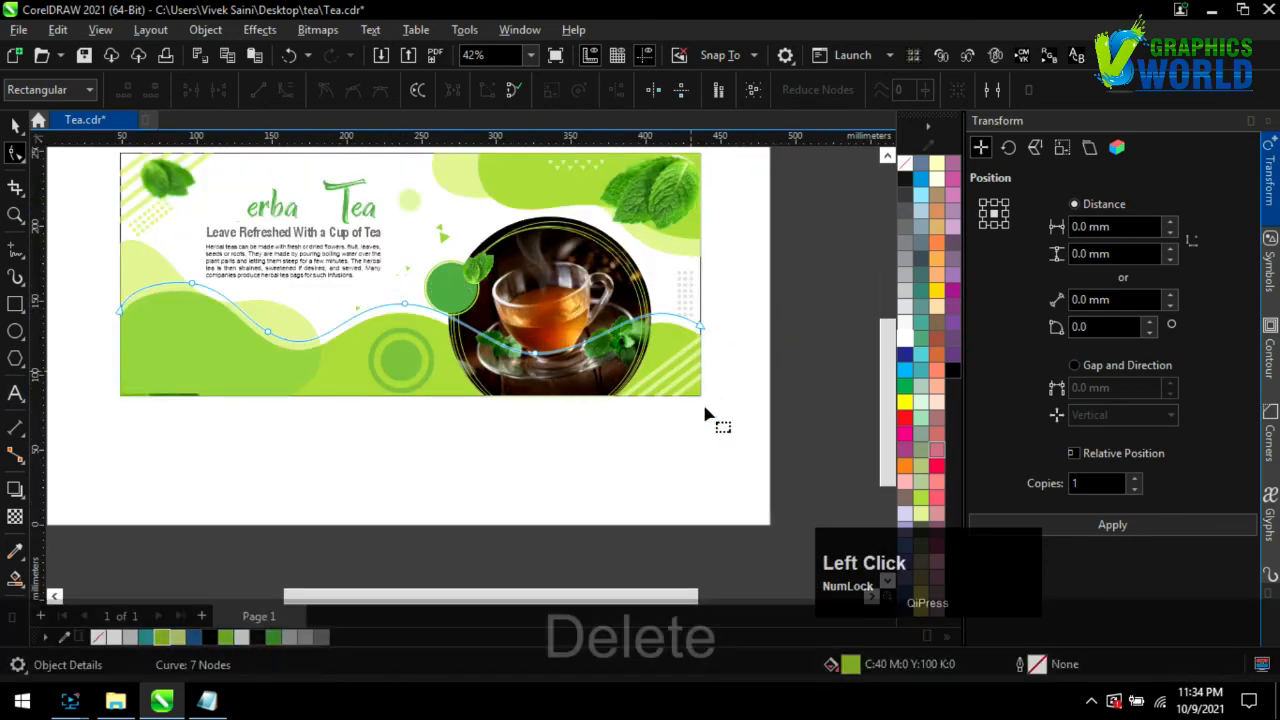
- Give the wavy line a 40% black outline and move it about 2 mm down towards the green wave
right_click(905, 258)
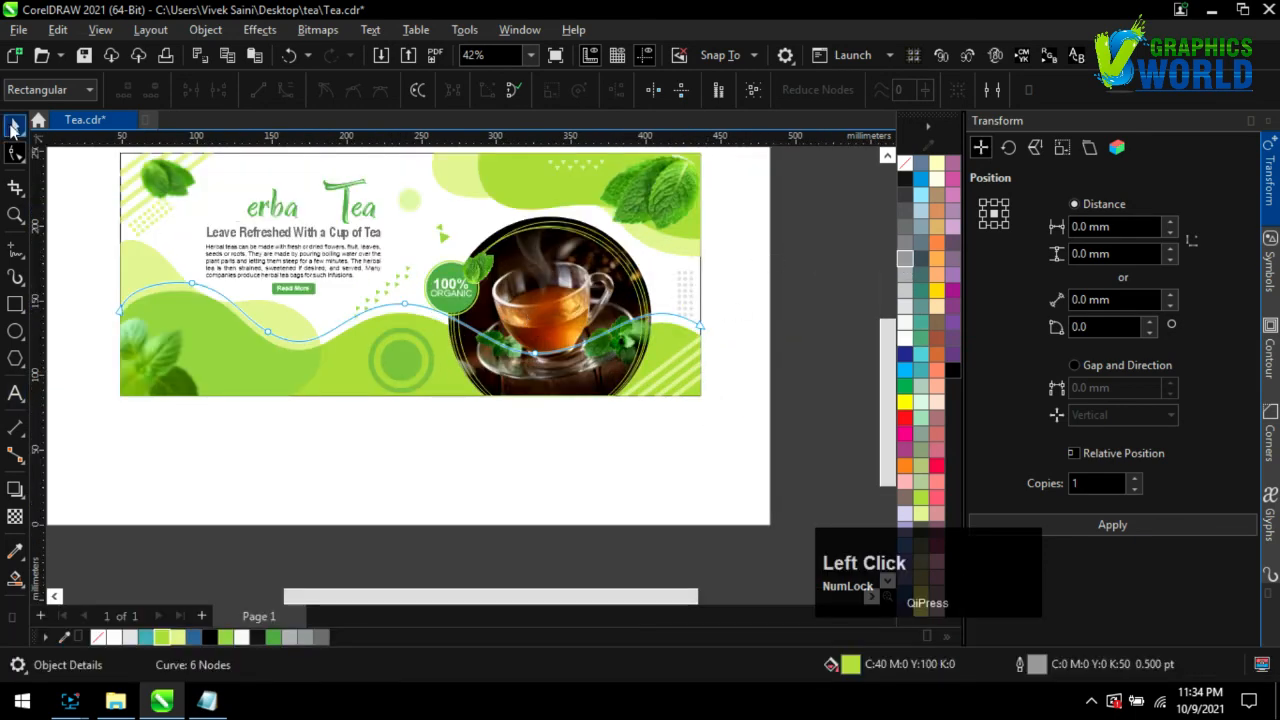
left_click(14, 128)
scroll(303, 303, "up", 3)
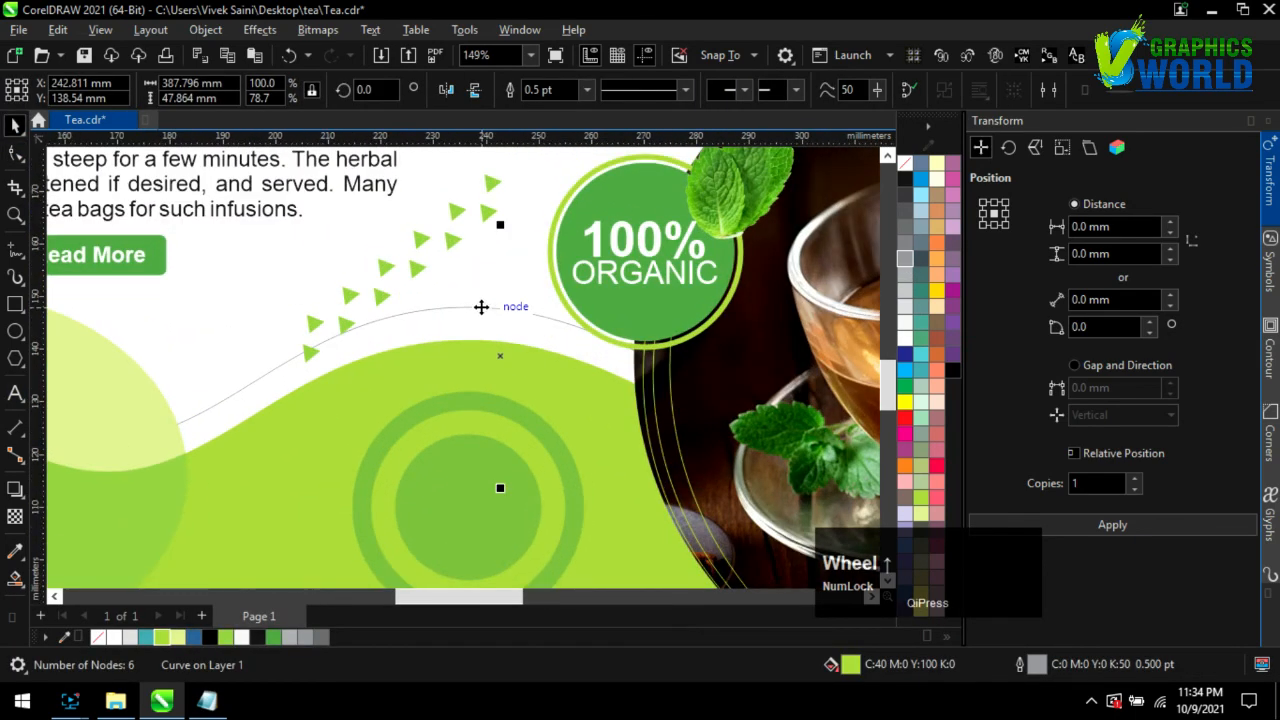
scroll(481, 306, "up", 1)
left_click(475, 322, "shift")
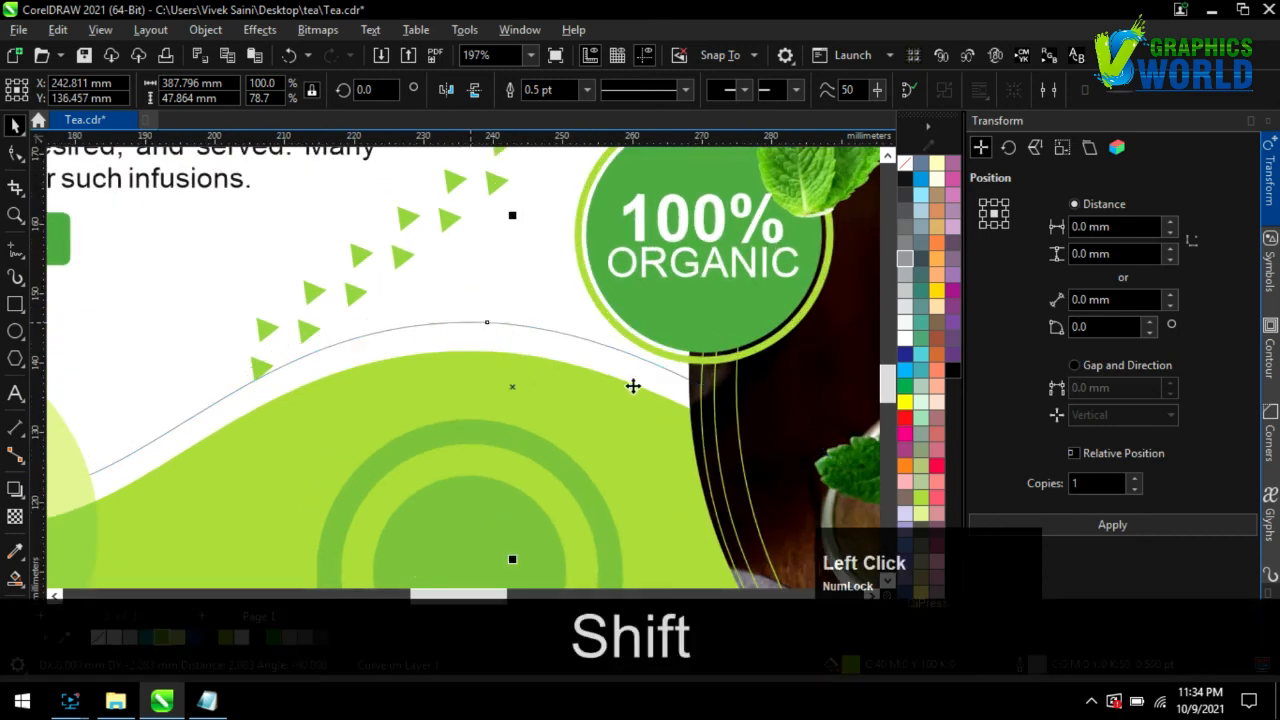
right_click(905, 266)
- Set the wavy line's outline to 2 pt in 20% black and save the document
left_click(587, 89)
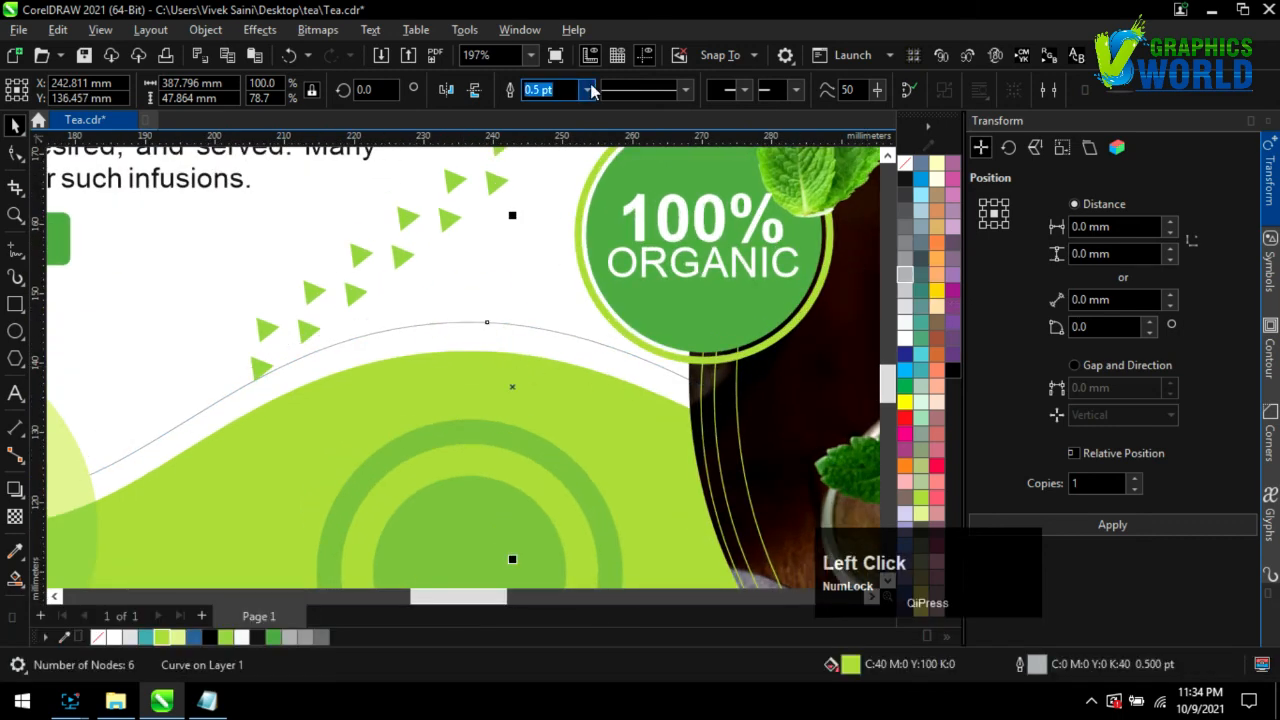
left_click(557, 195)
left_click(587, 89)
left_click(565, 194)
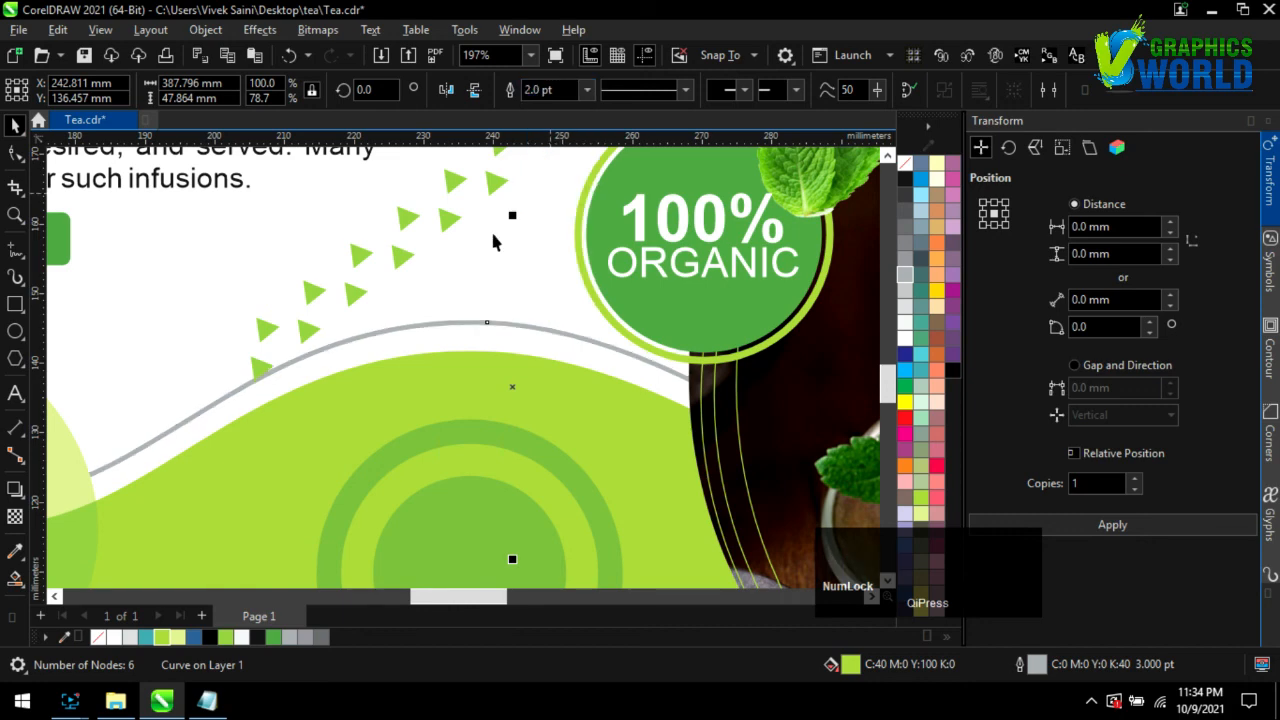
scroll(435, 388, "down", 4)
scroll(435, 388, "down", 1)
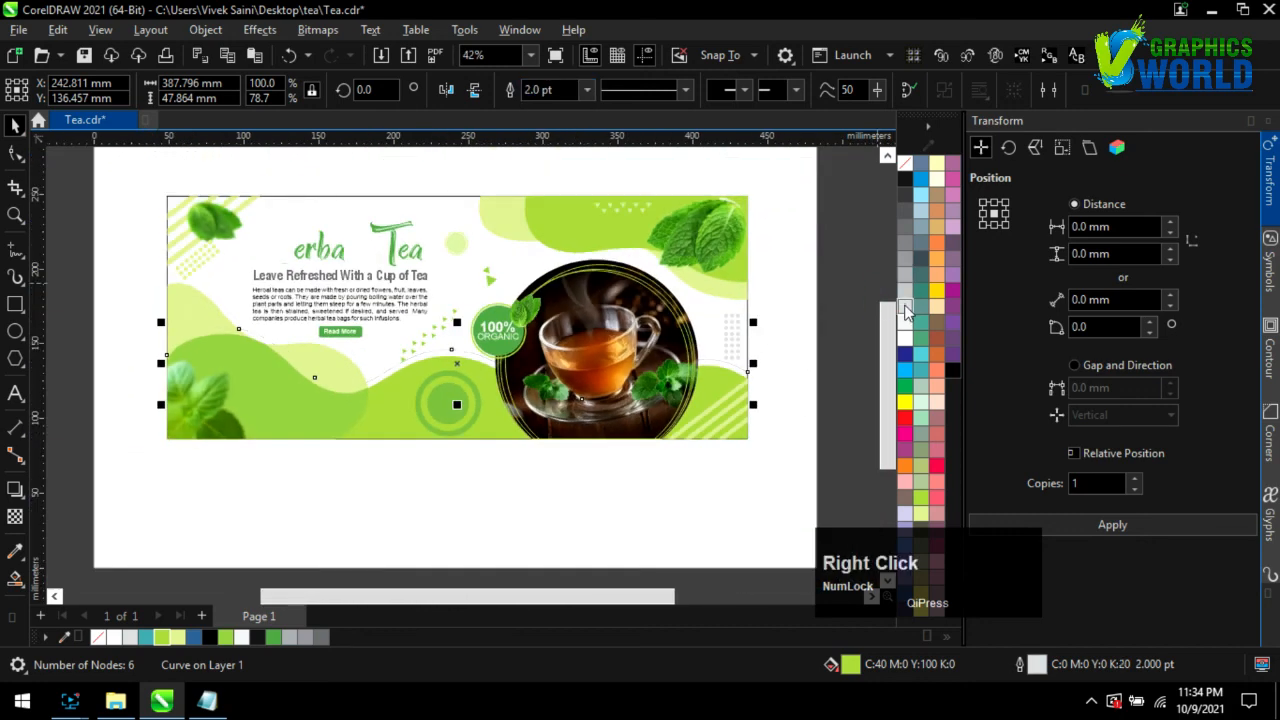
left_click(515, 535)
key("ctrl+s")
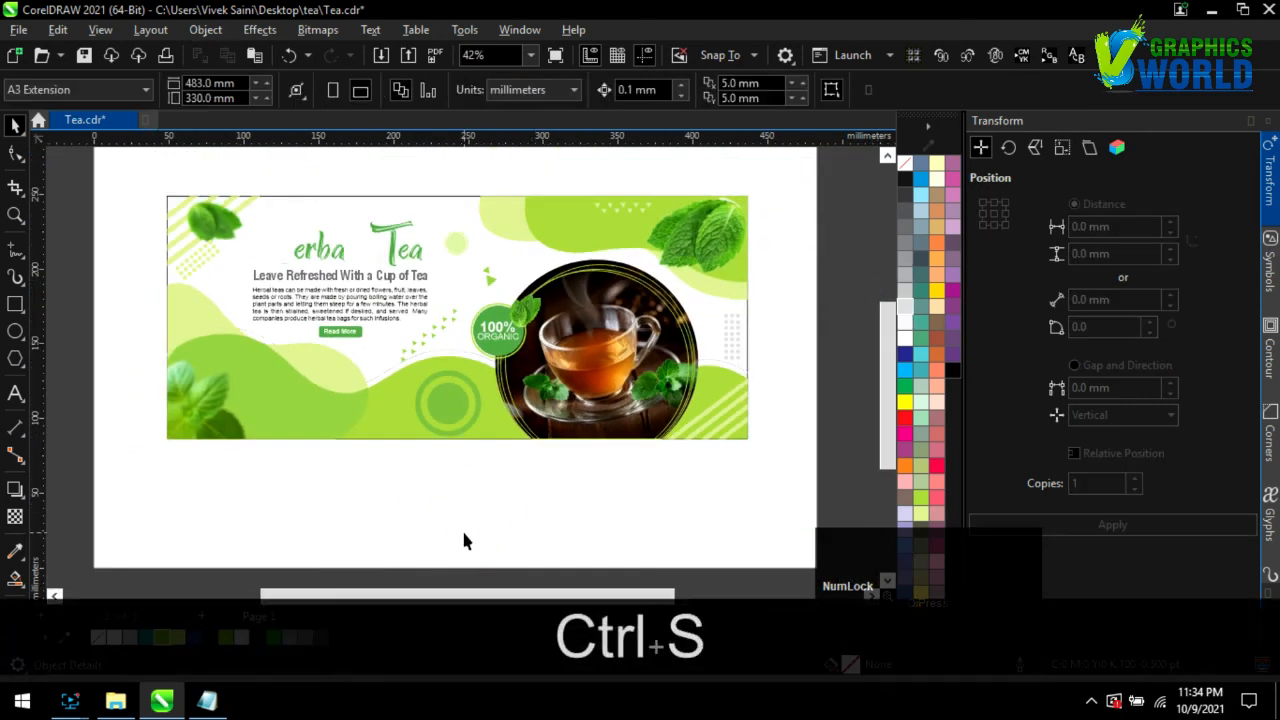
- Change the banner background rectangle's outline from black to lime green and save the document
left_click(323, 206)
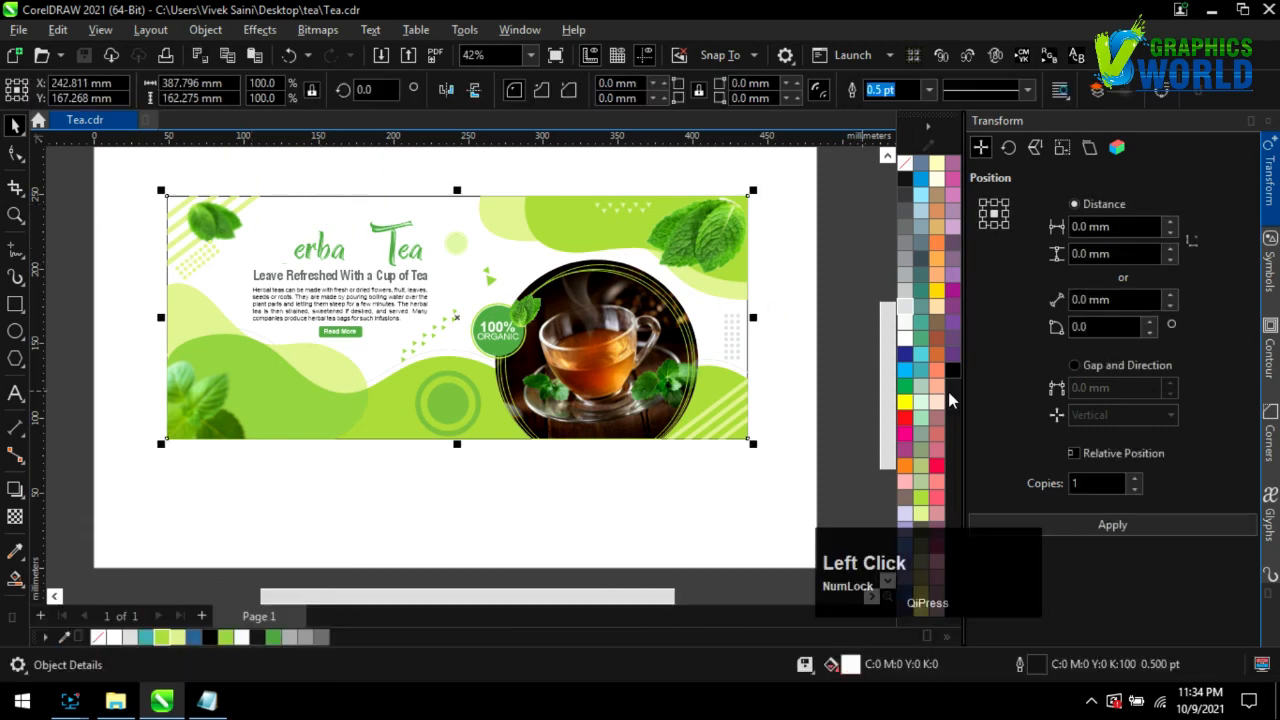
left_click(465, 533)
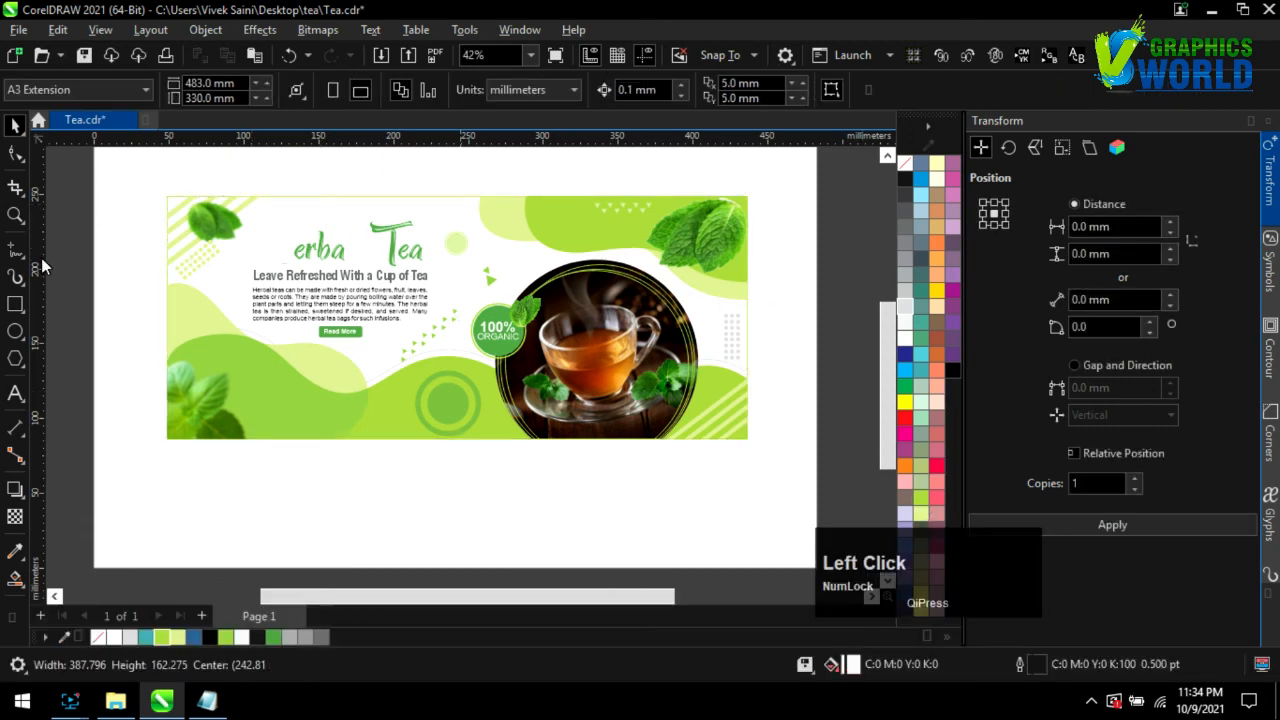
key("ctrl+s")
- Zoom in on the banner and view the finished design in full-screen preview
left_click(15, 214)
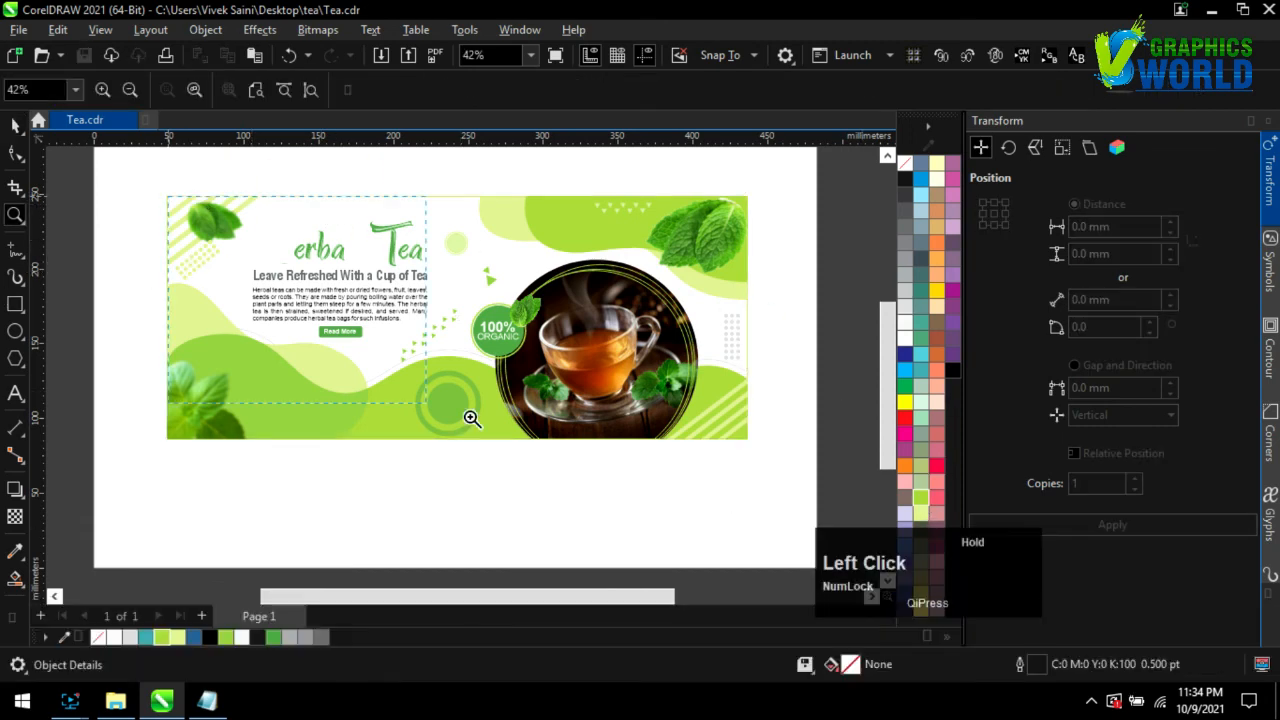
scroll(438, 232, "up", 1)
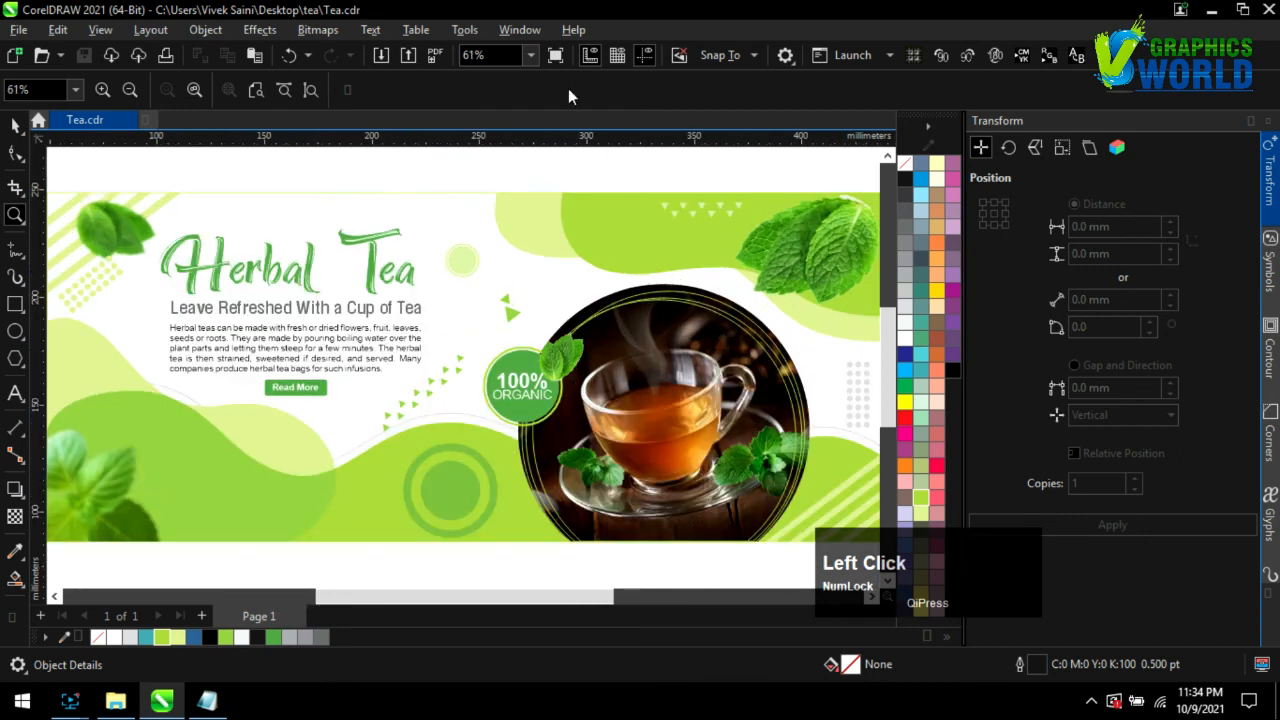
left_click(555, 55)
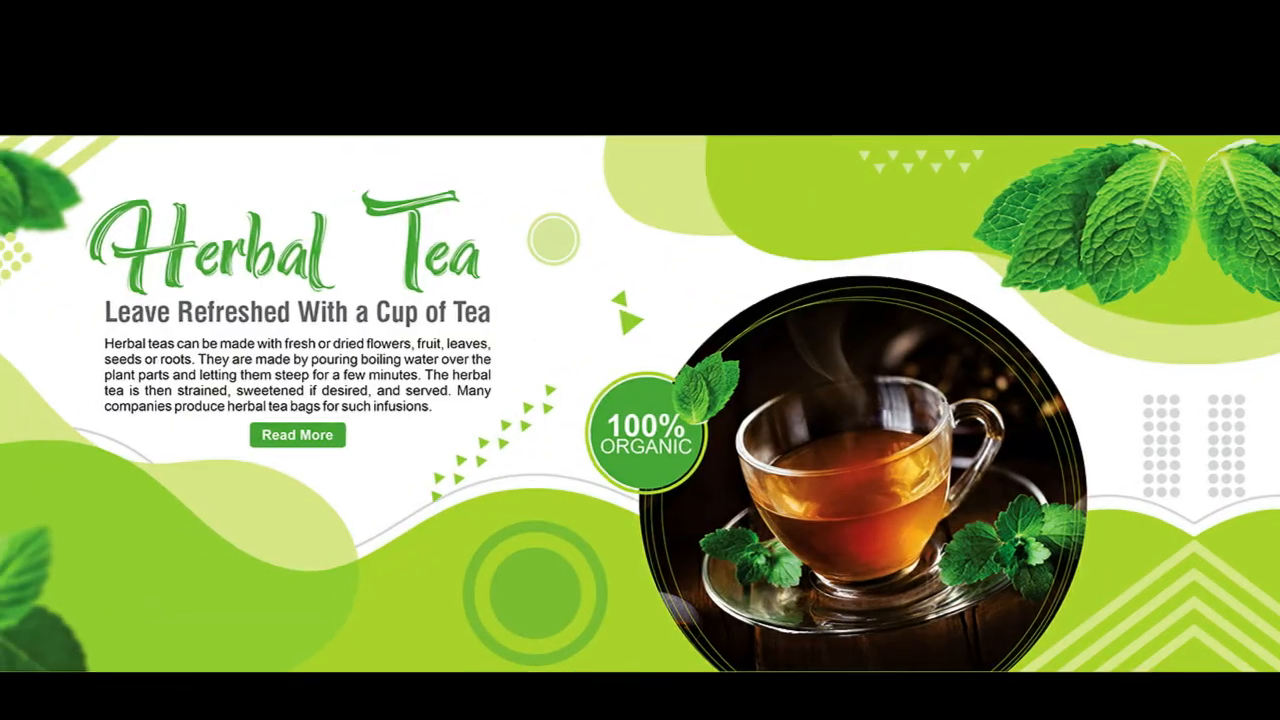